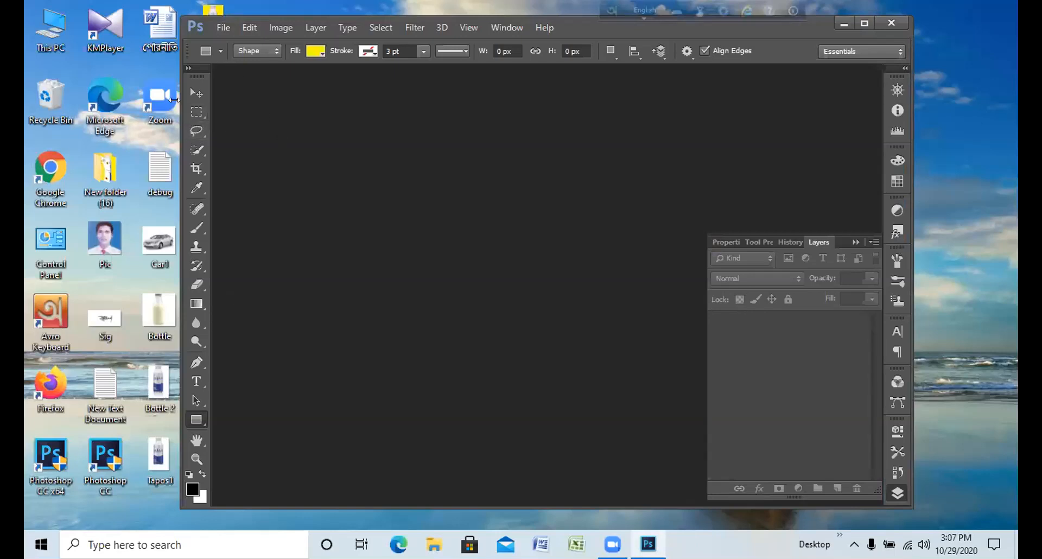
Step: Maximize the program window and create a new white 550 × 370 pixel RGB document at 300 pixels/inch
left_click_drag(174, 99, 29, 100)
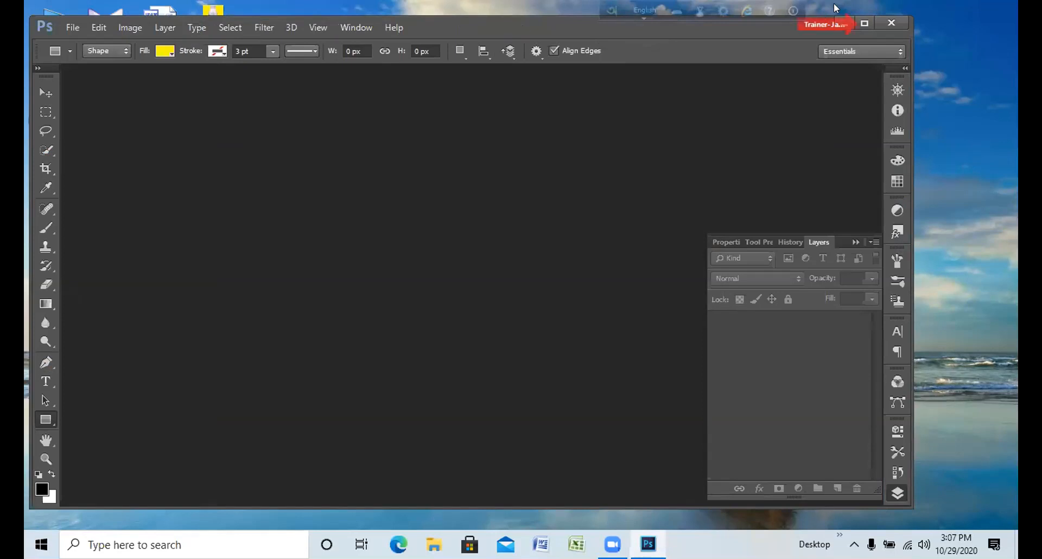
left_click(858, 23)
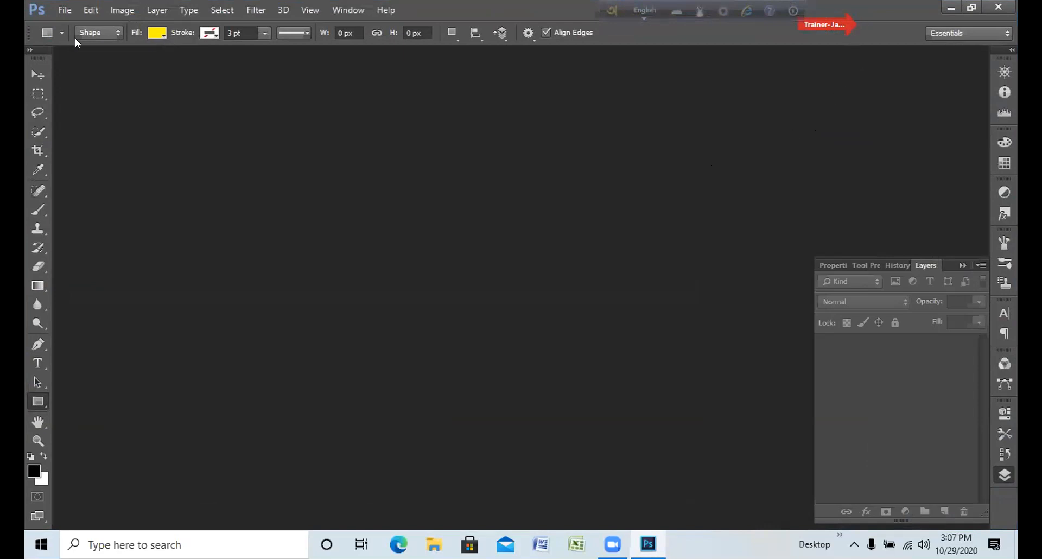
left_click(65, 10)
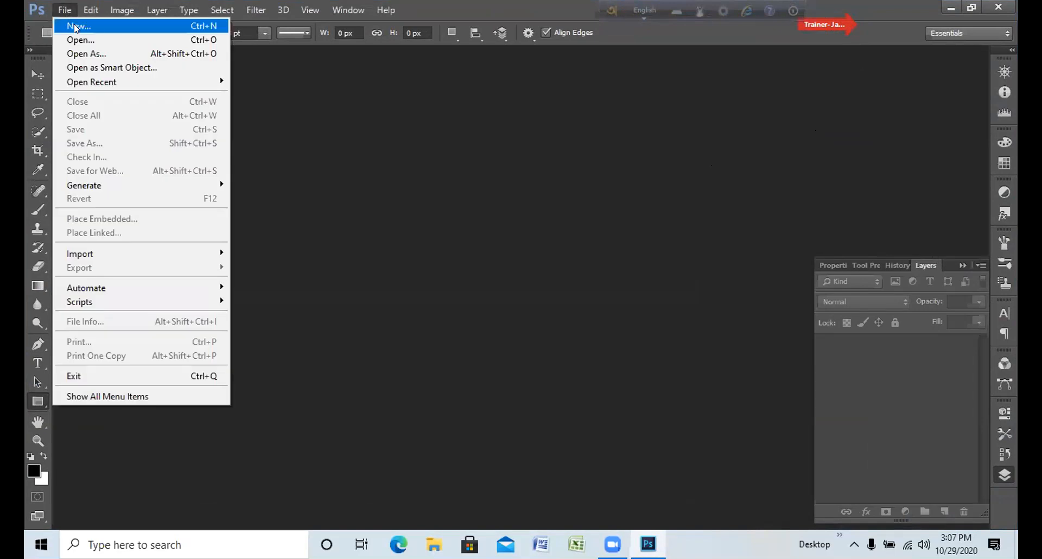
left_click(76, 27)
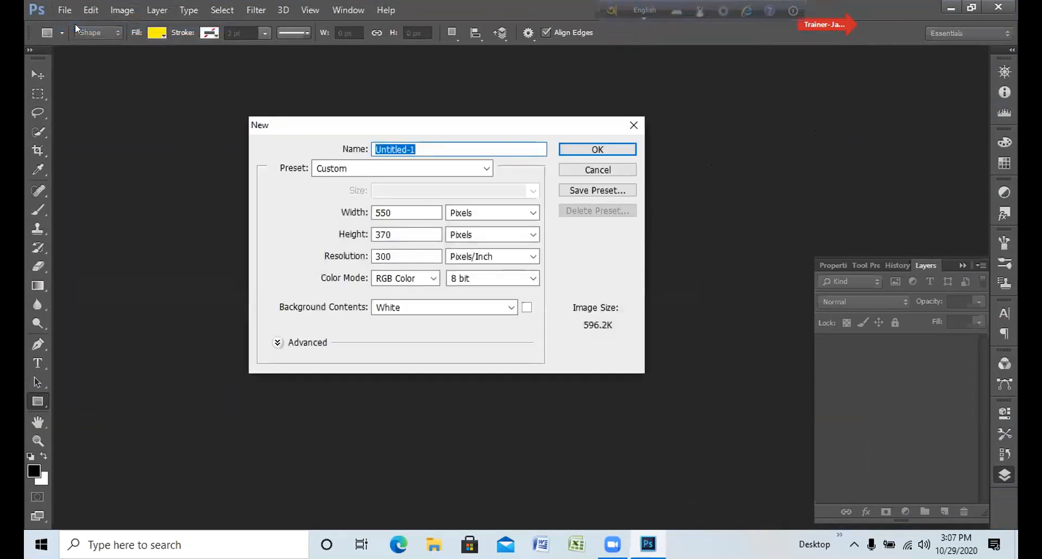
left_click(599, 149)
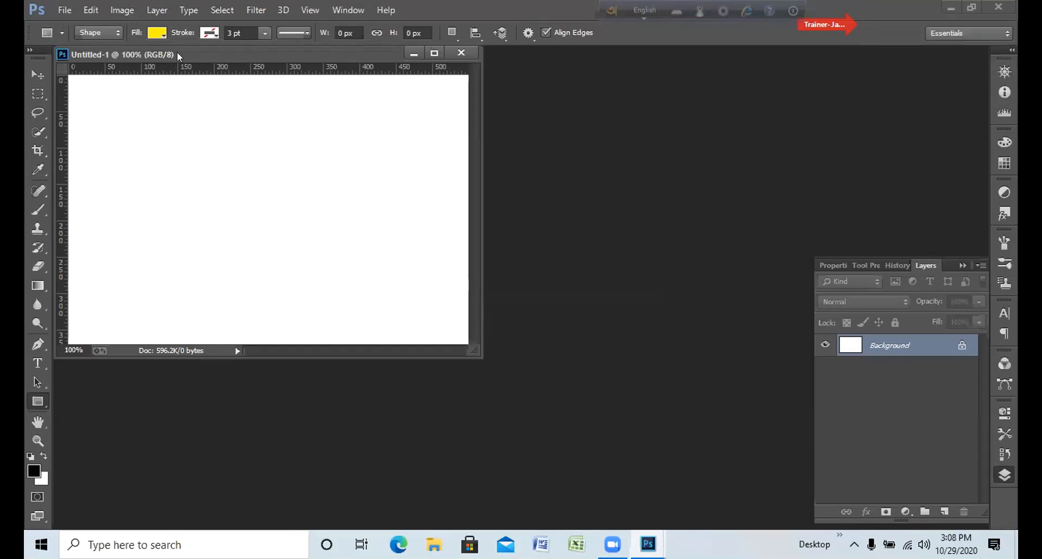
Step: Reposition the floating Untitled-1 document window around the workspace and dock it as a tabbed document
left_click_drag(178, 50, 314, 78)
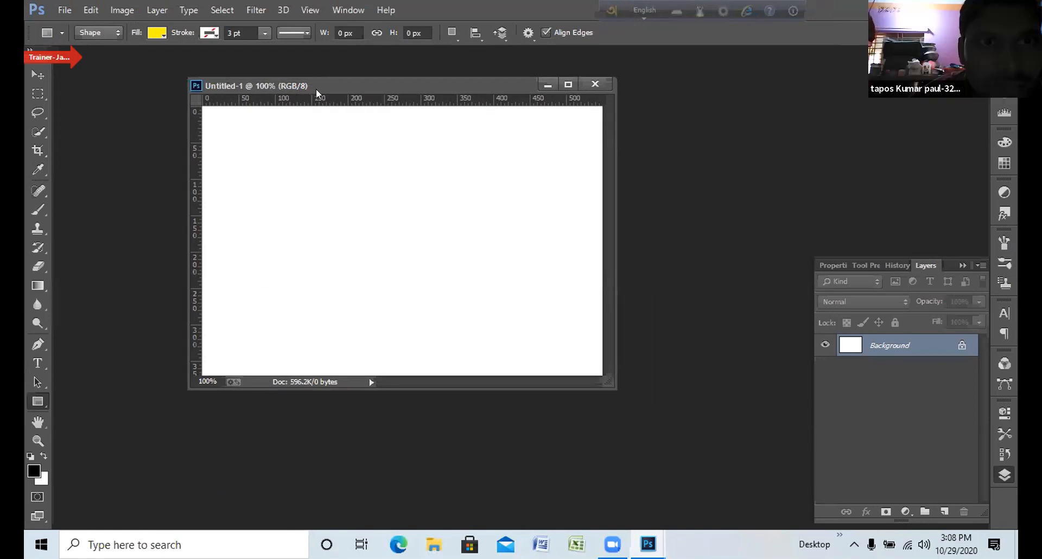
left_click_drag(320, 87, 265, 80)
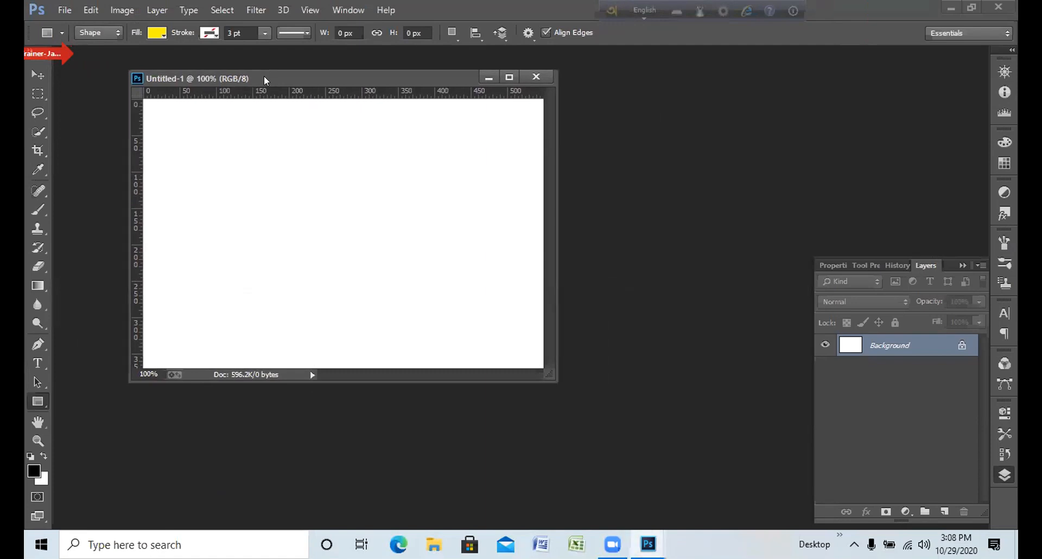
left_click_drag(265, 80, 458, 107)
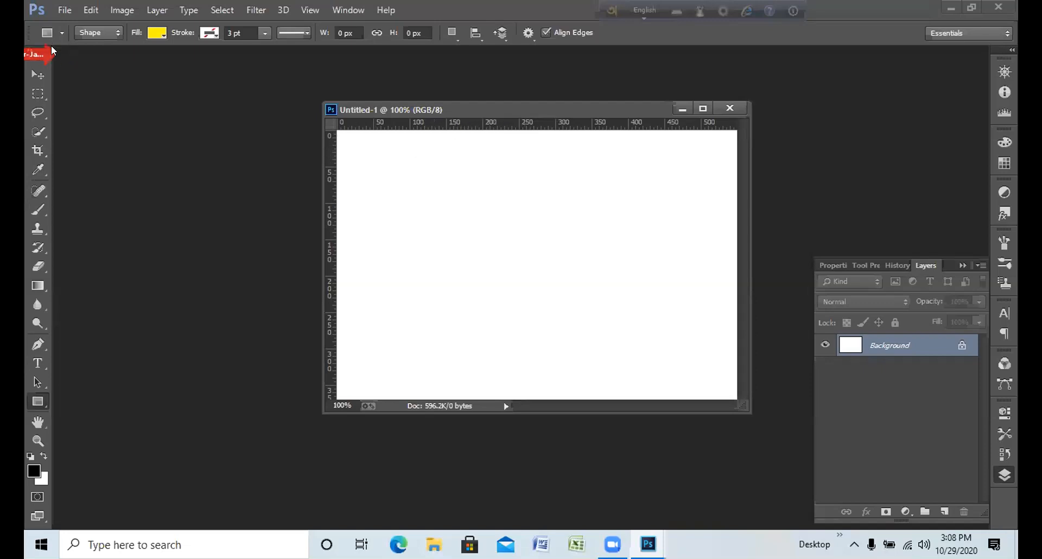
left_click_drag(446, 105, 153, 42)
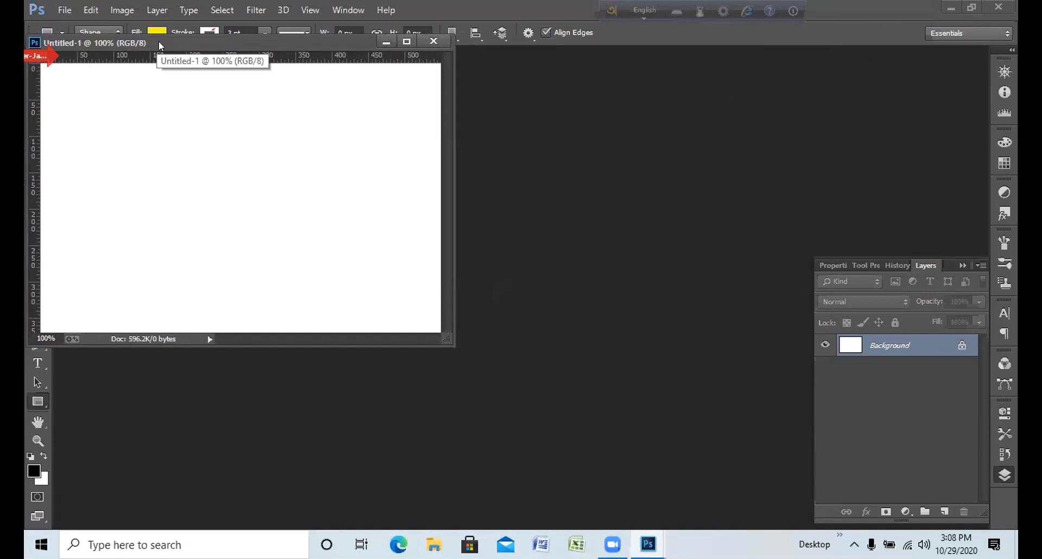
left_click_drag(163, 38, 166, 57)
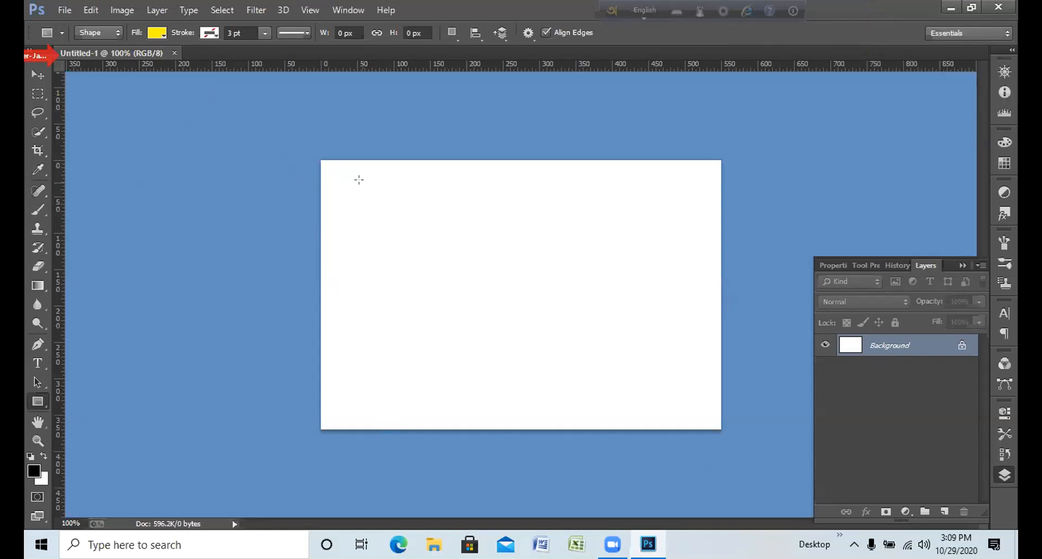
Step: Draw a yellow rectangle about 57 × 15 px near the canvas's upper-left corner
mouse_move(387, 198)
left_mouse_down()
mouse_move(320, 185)
mouse_move(344, 187)
left_mouse_up()
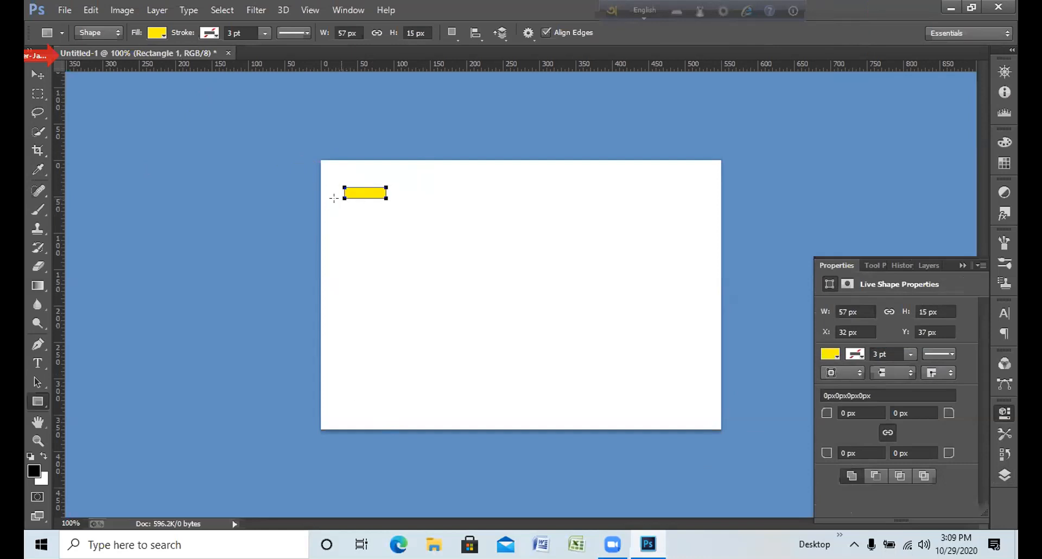
left_click(255, 192)
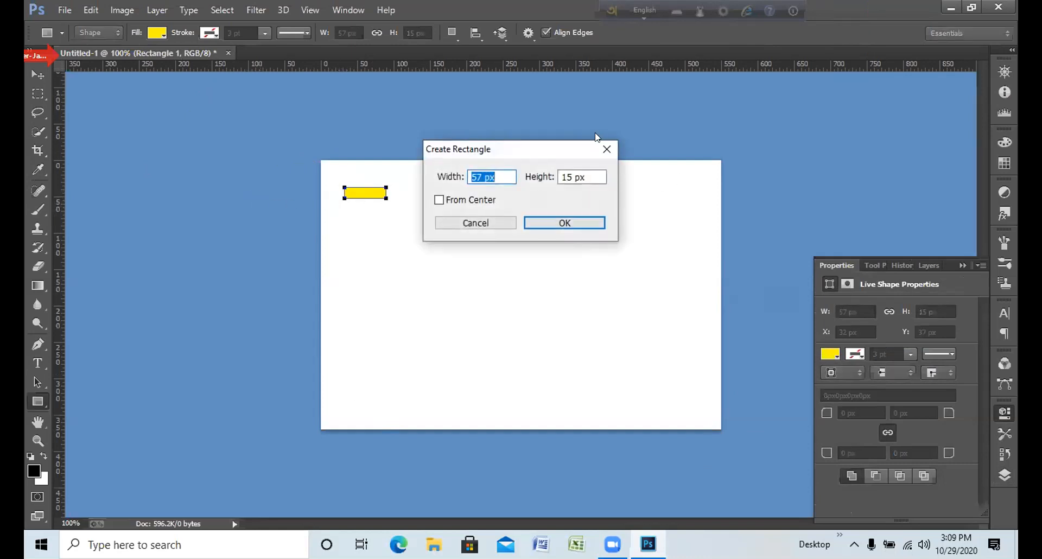
left_click(607, 149)
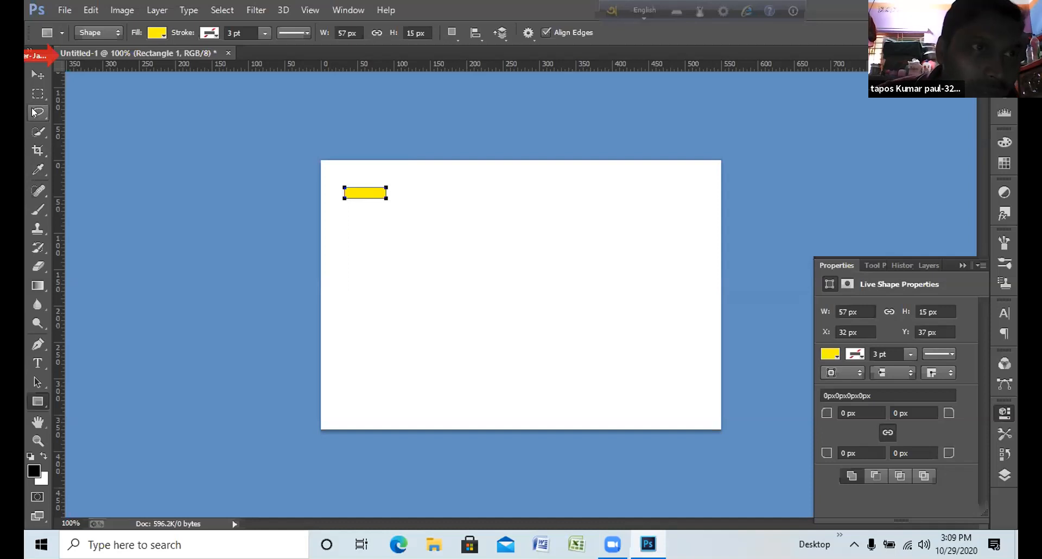
Step: Reposition the yellow rectangle with the Move tool, including beyond the canvas's left edge
key("m")
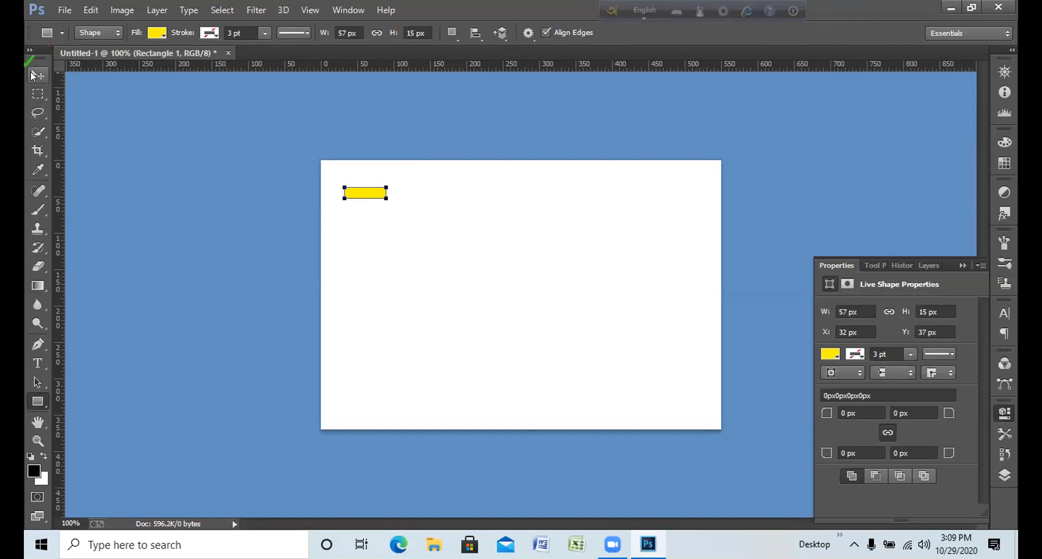
left_click(33, 75)
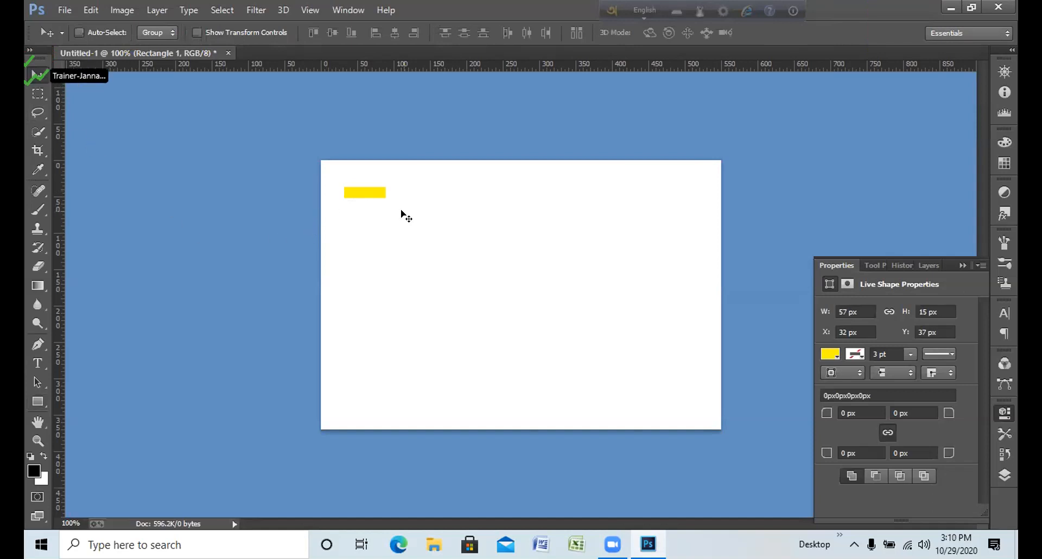
left_click_drag(410, 217, 250, 168)
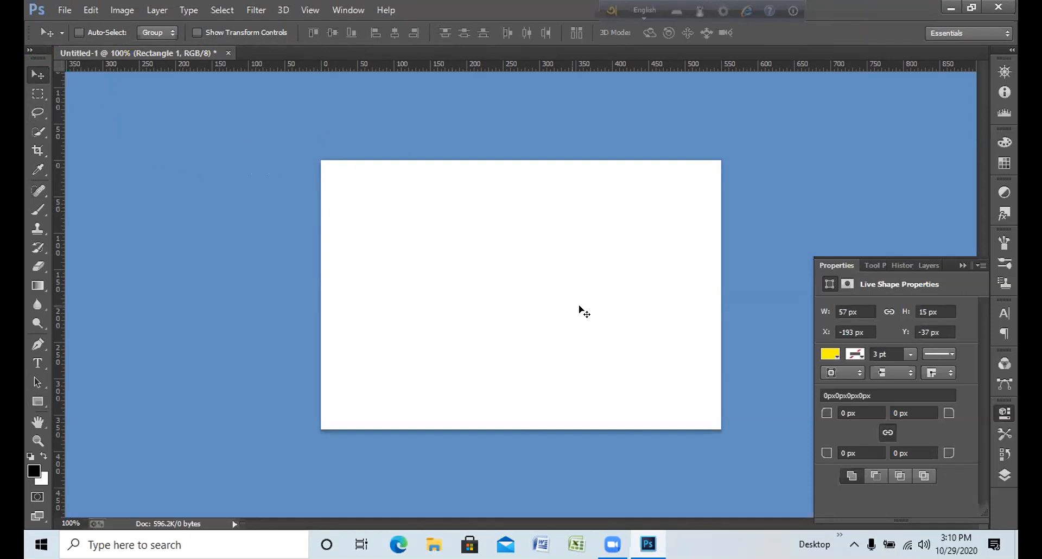
left_click_drag(598, 307, 550, 299)
left_click_drag(358, 190, 409, 214)
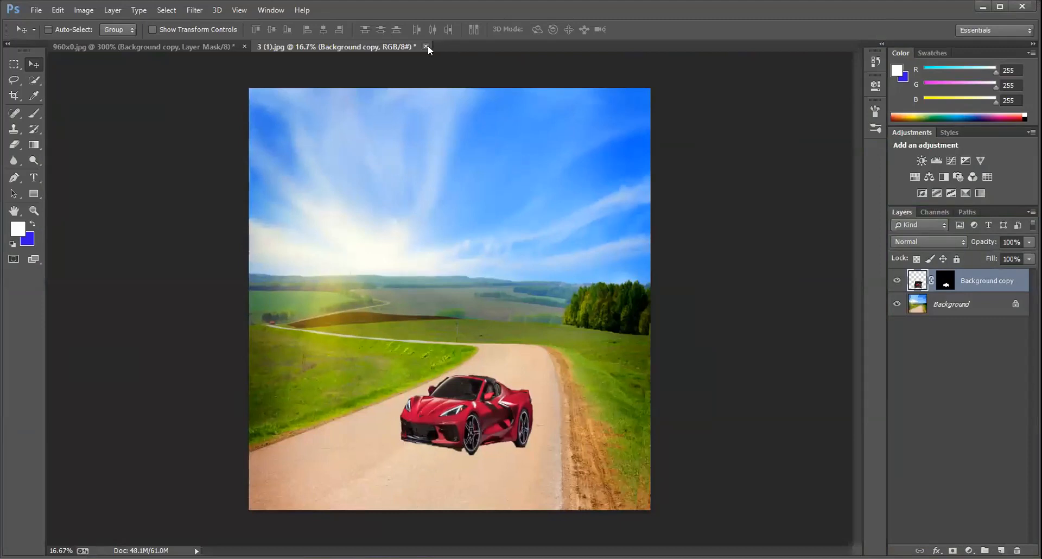
Step: Close the open car composite 3 (1).jpg and maximize the program window
key("ctrl+w")
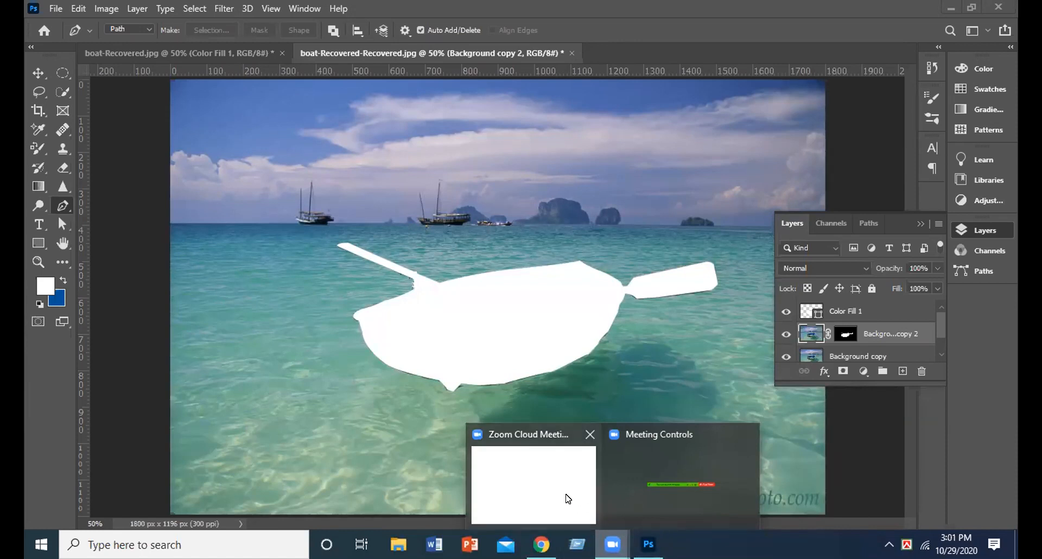
mouse_move(568, 498)
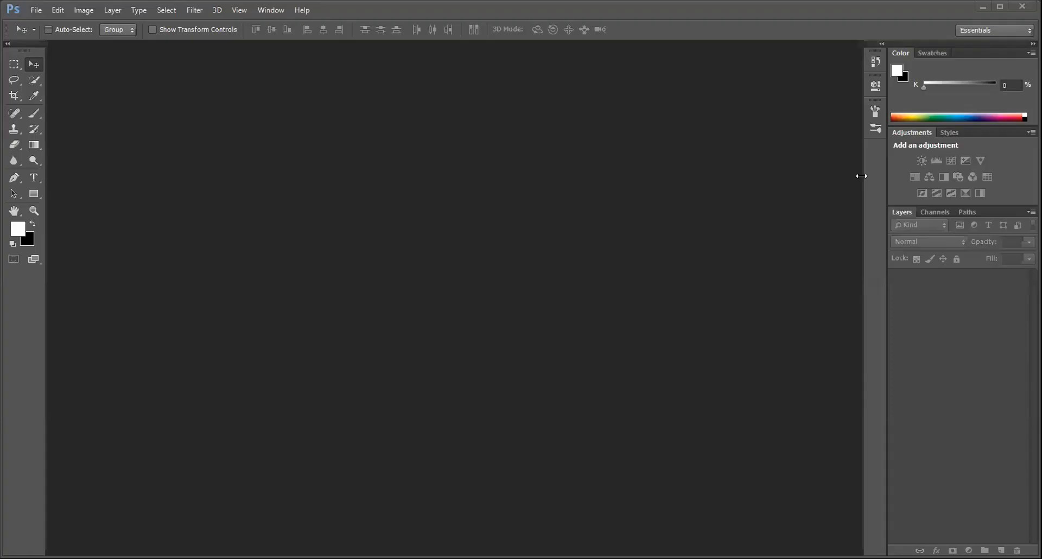
left_click(1000, 7)
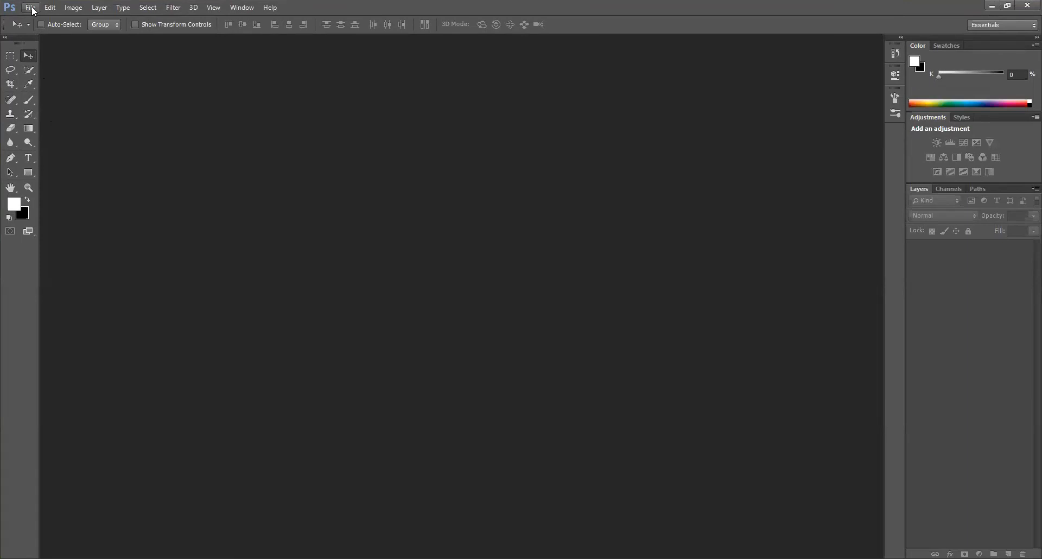
left_click(1006, 7)
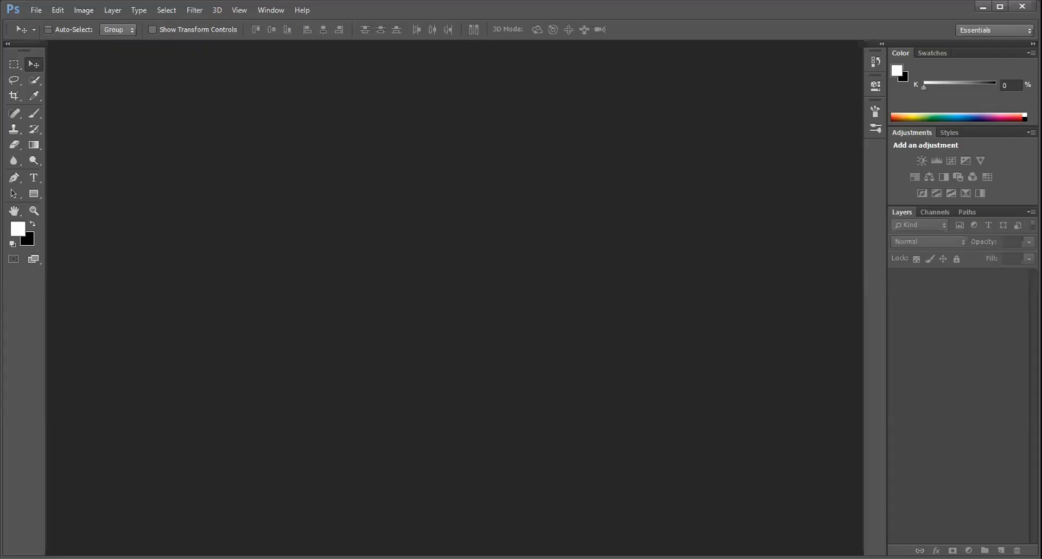
key("l")
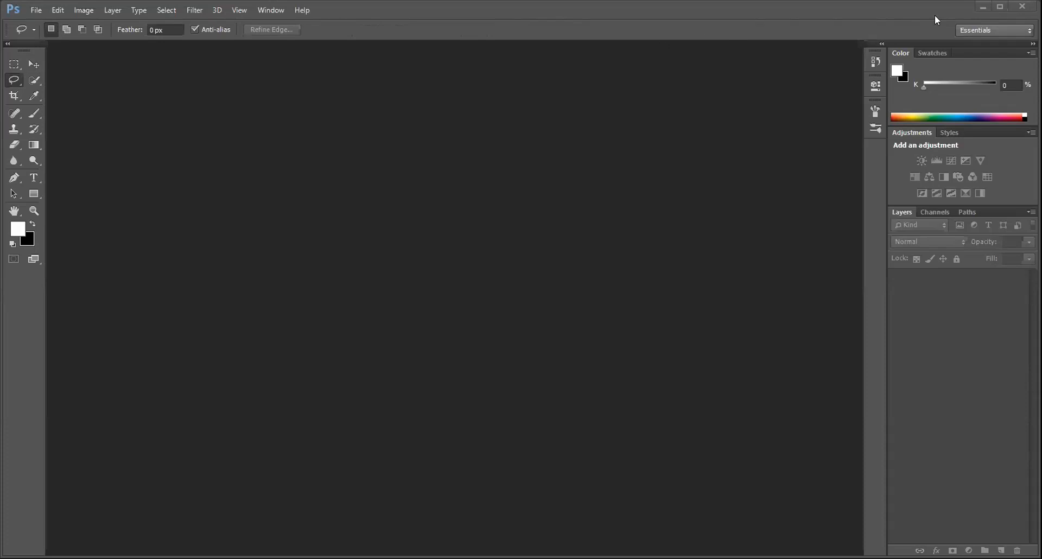
left_click(999, 6)
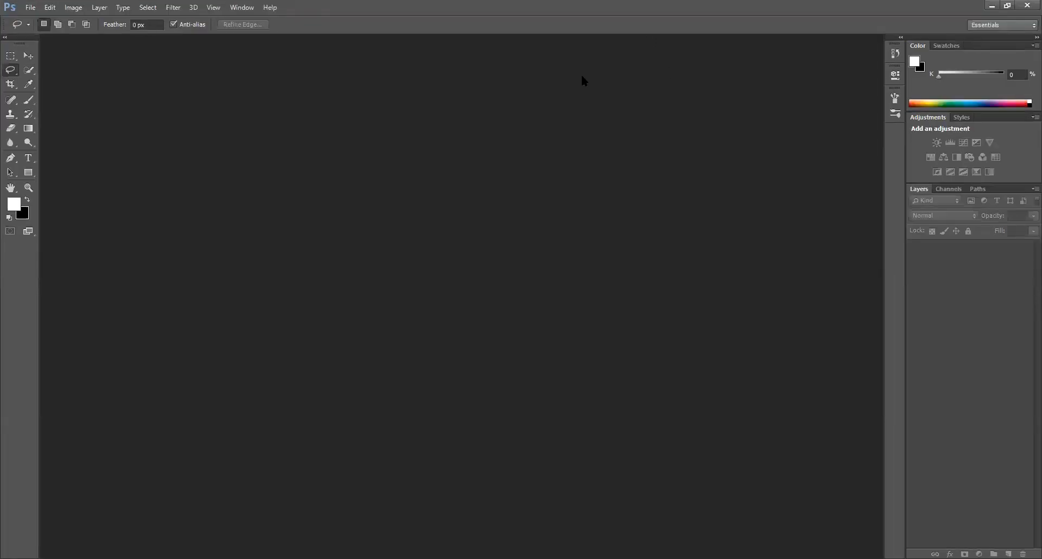
Step: Open the yellow-and-white sneaker photo images.jpg from New folder (2) on drive D
left_click(38, 8)
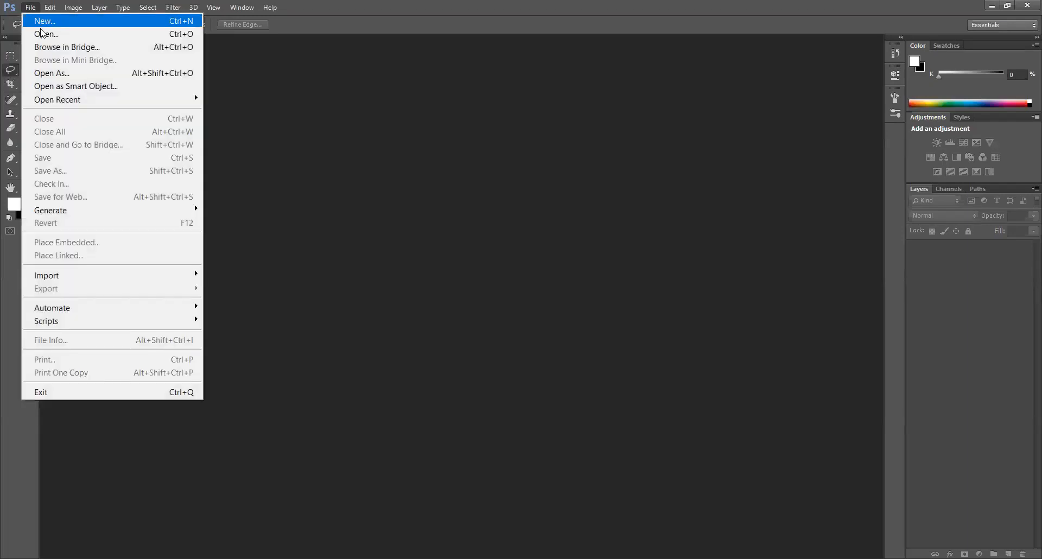
left_click(87, 32)
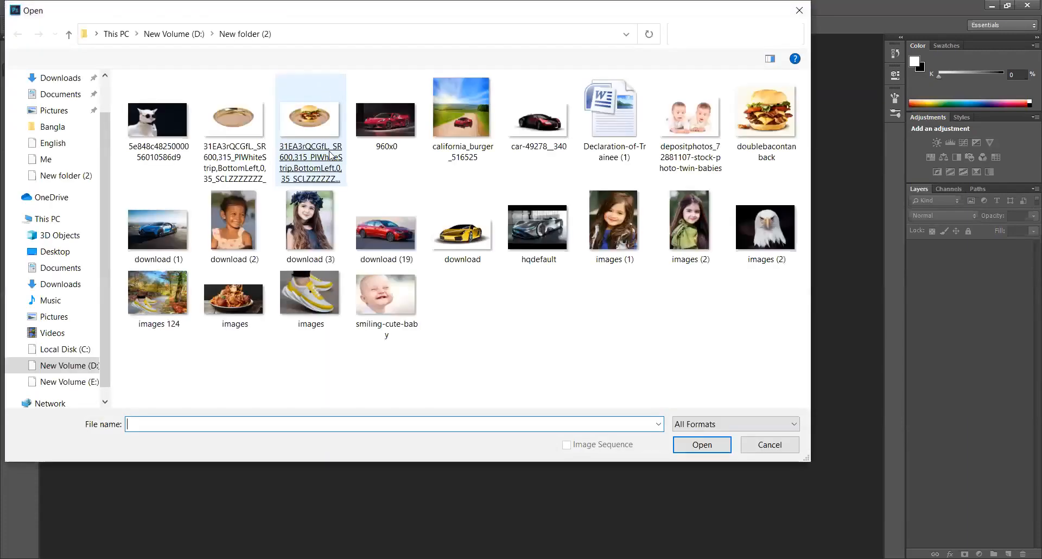
double_click(306, 288)
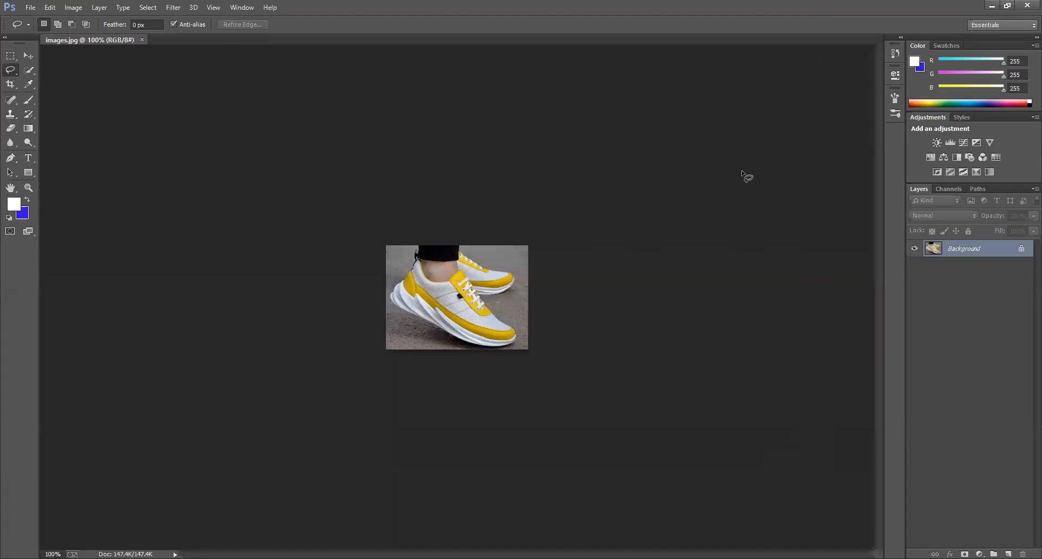
Step: Inspect the sneaker photo at magnifications up to 500% and down to 200%, ending at 300%
key("ctrl+plus")
key("ctrl+plus")
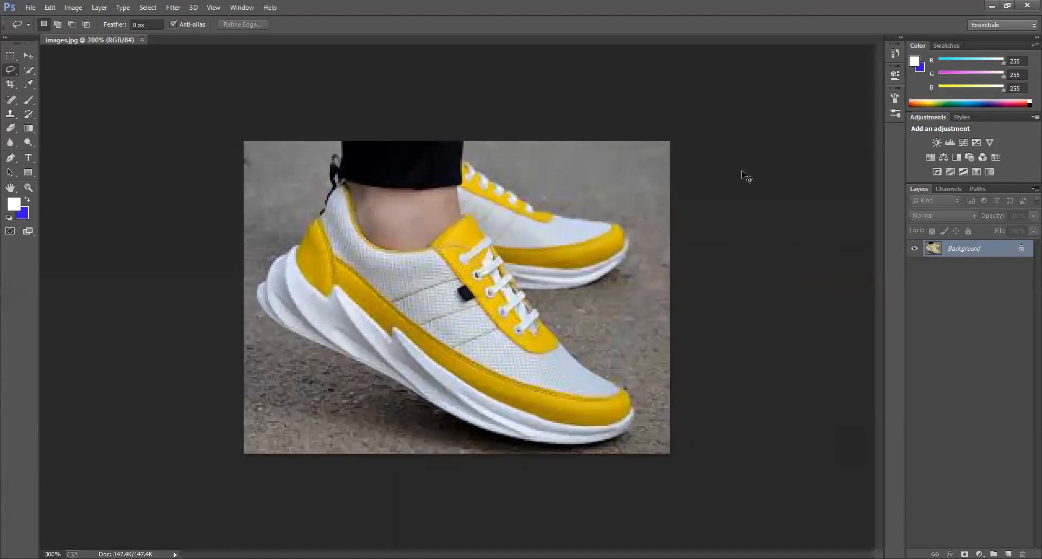
key("ctrl+plus")
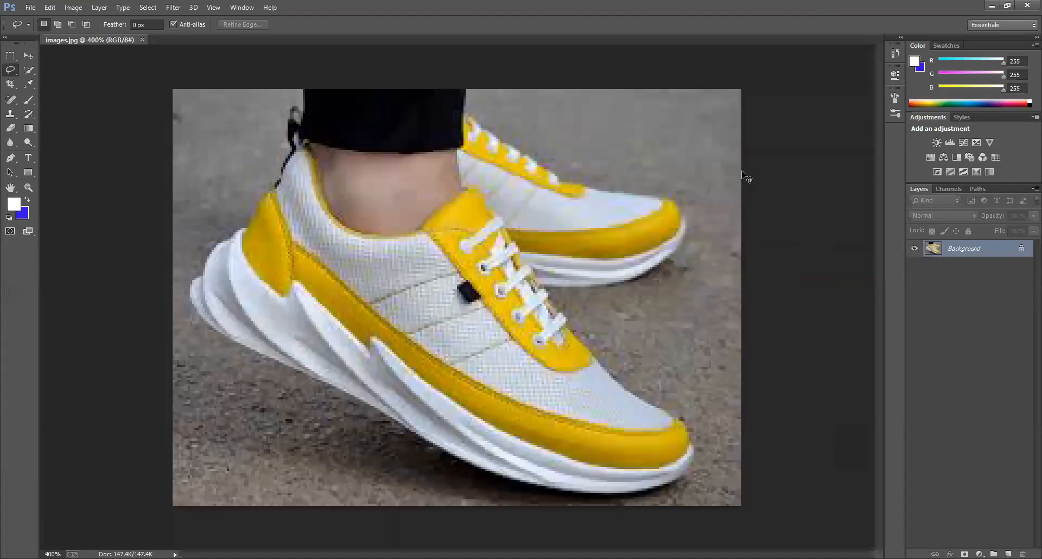
key("ctrl+plus")
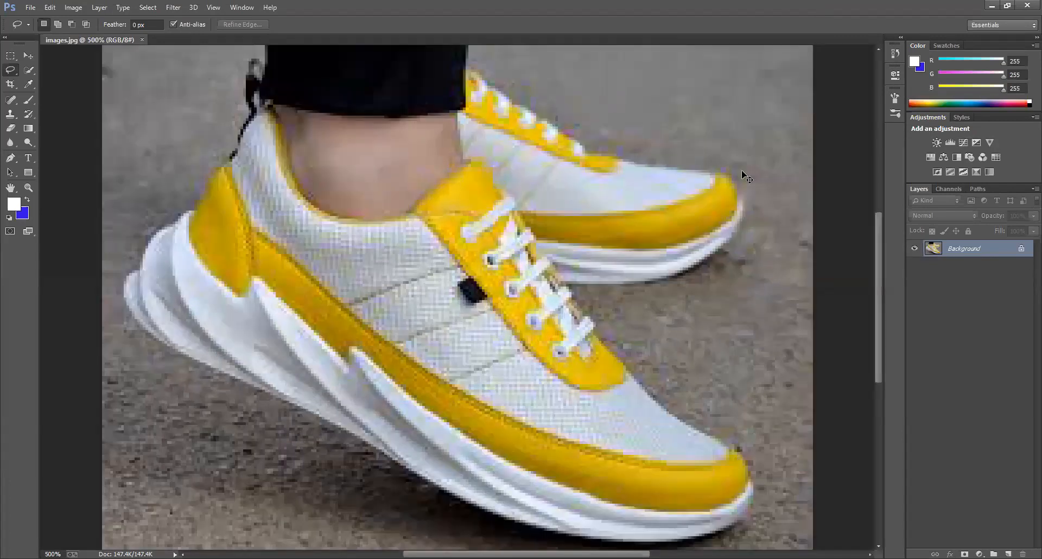
key("ctrl+minus")
key("ctrl+minus")
key("ctrl+minus")
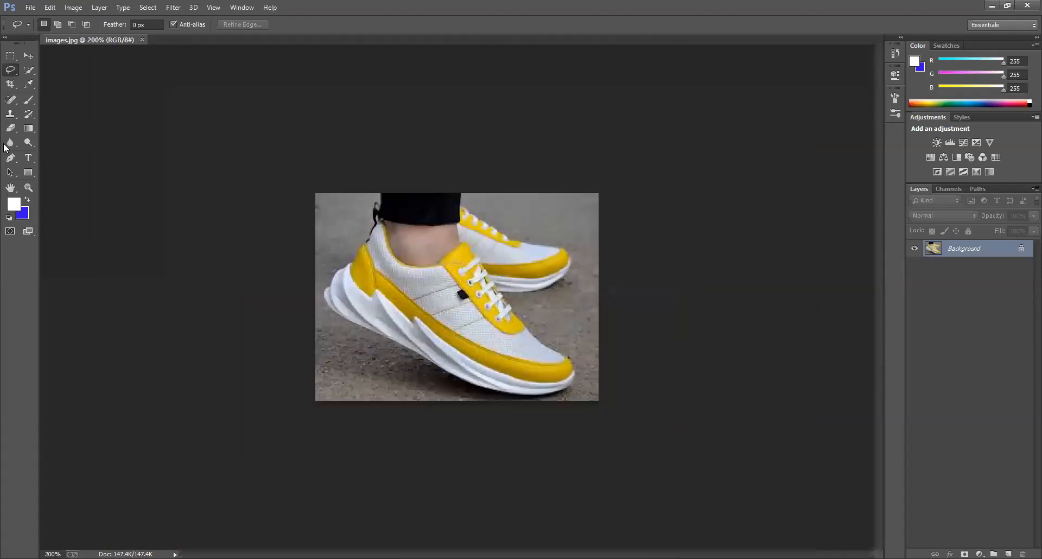
key("ctrl+plus")
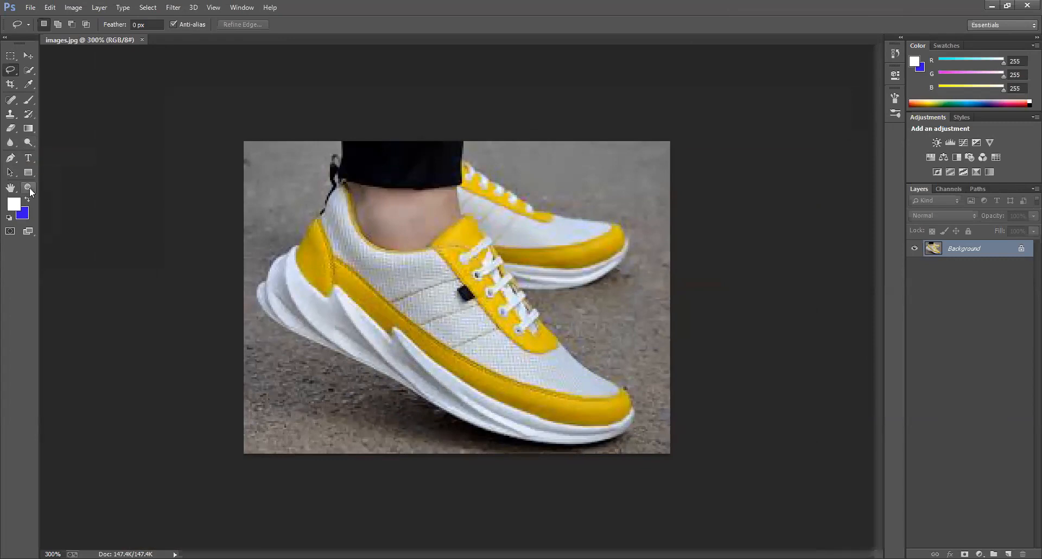
Step: Magnify the front shoe past 400% with the Zoom tool to inspect its outline
left_click(30, 187)
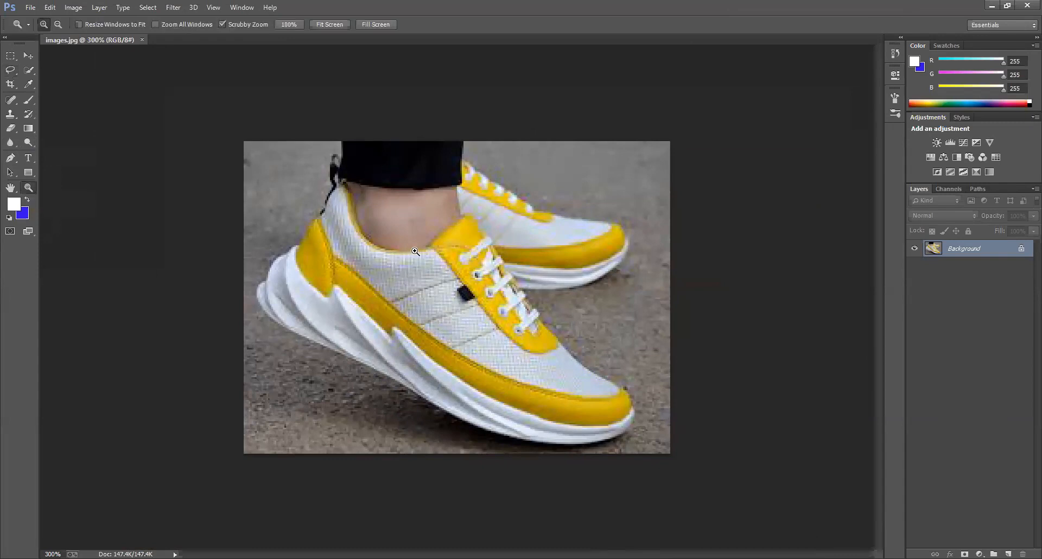
left_click(415, 251)
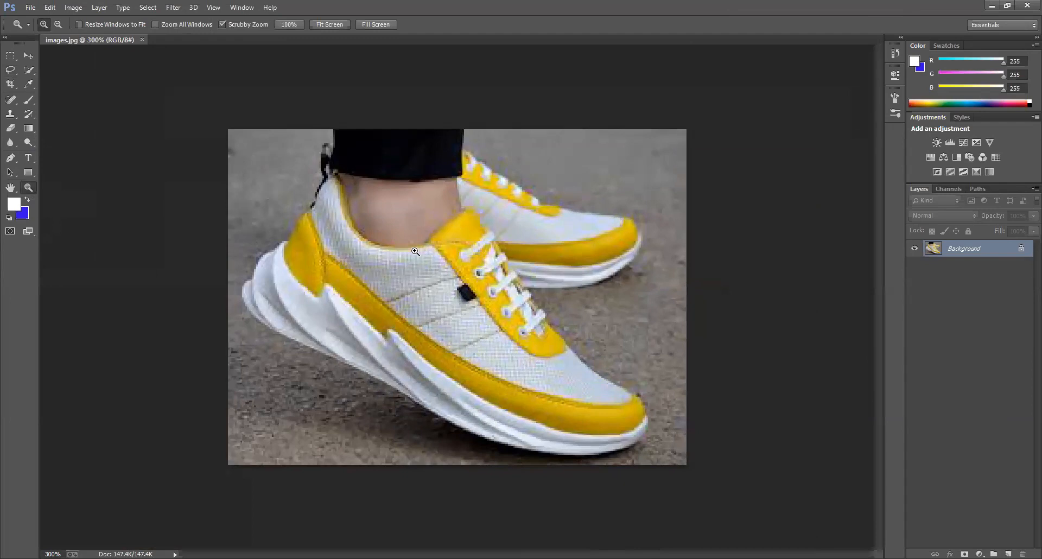
left_click(422, 242)
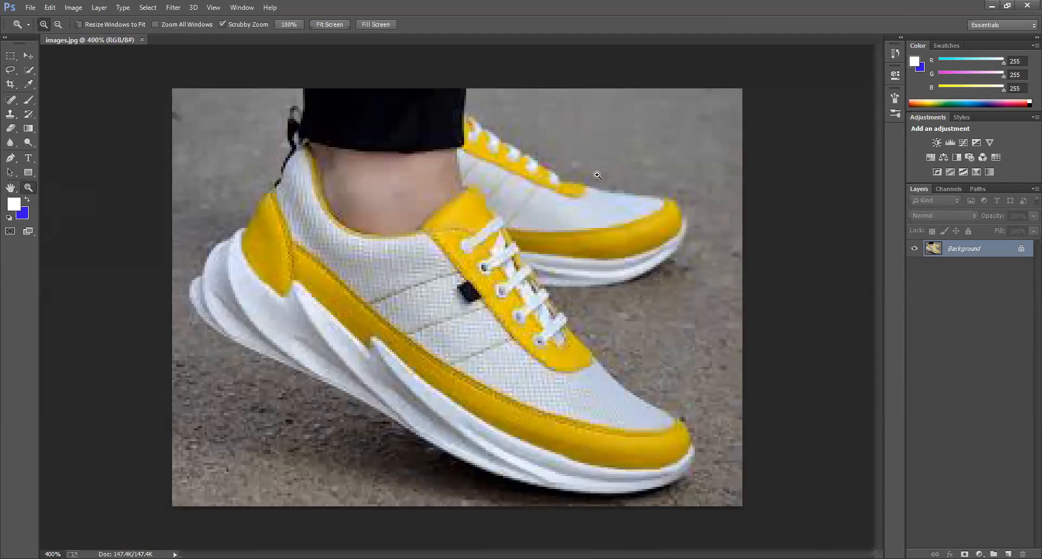
left_click(390, 154)
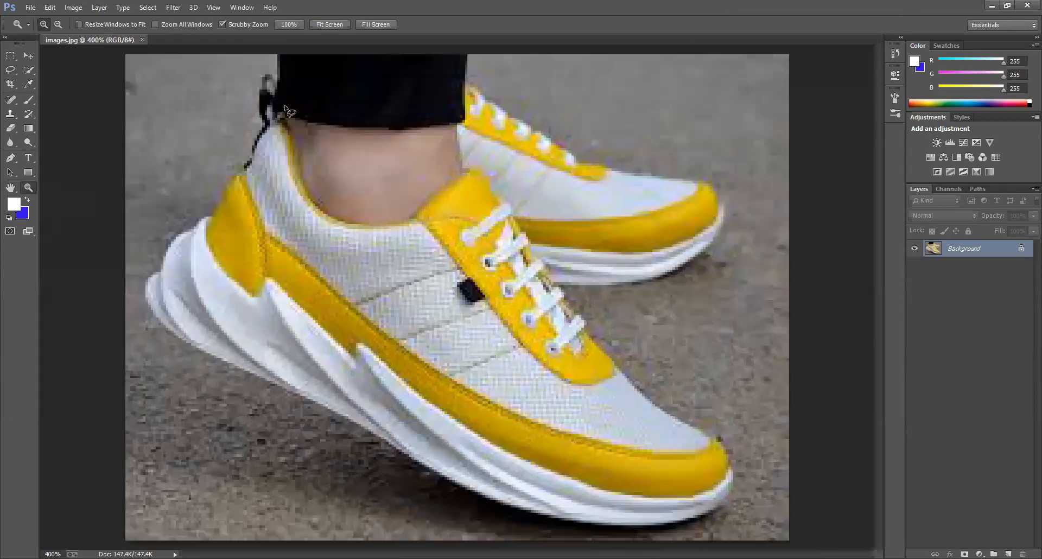
Step: Outline both sneakers, the ankle and the black trouser leg with one continuous freehand Lasso selection
left_click(11, 70)
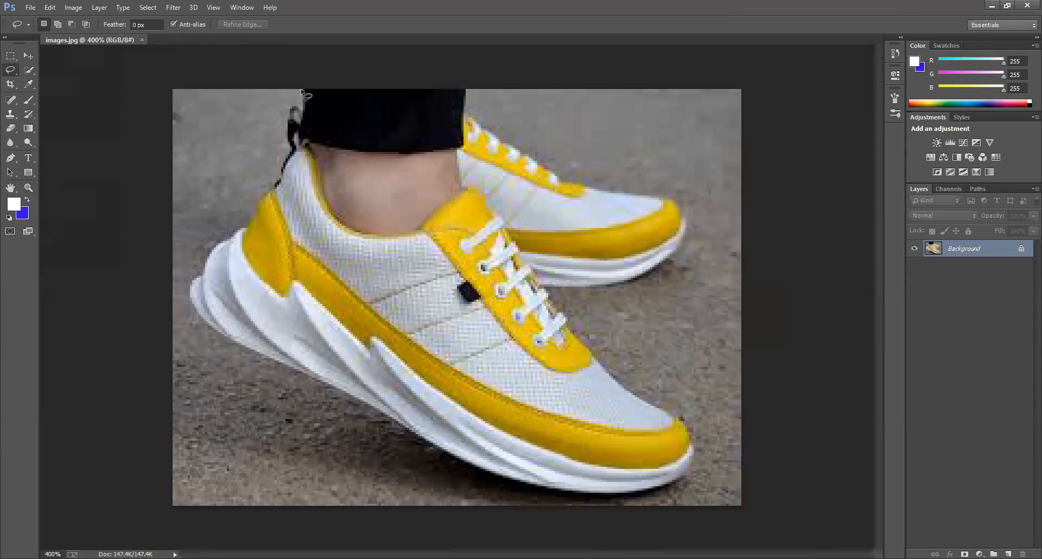
mouse_move(302, 89)
left_mouse_down()
mouse_move(284, 114)
mouse_move(297, 159)
mouse_move(283, 160)
mouse_move(257, 209)
left_mouse_up()
left_click_drag(191, 302, 196, 312)
left_click_drag(237, 342, 249, 348)
mouse_move(402, 423)
left_mouse_down()
mouse_move(453, 459)
mouse_move(575, 491)
mouse_move(650, 493)
mouse_move(689, 473)
left_mouse_up()
left_click_drag(672, 415, 654, 405)
mouse_move(625, 284)
left_mouse_down()
mouse_move(663, 269)
mouse_move(671, 248)
left_mouse_up()
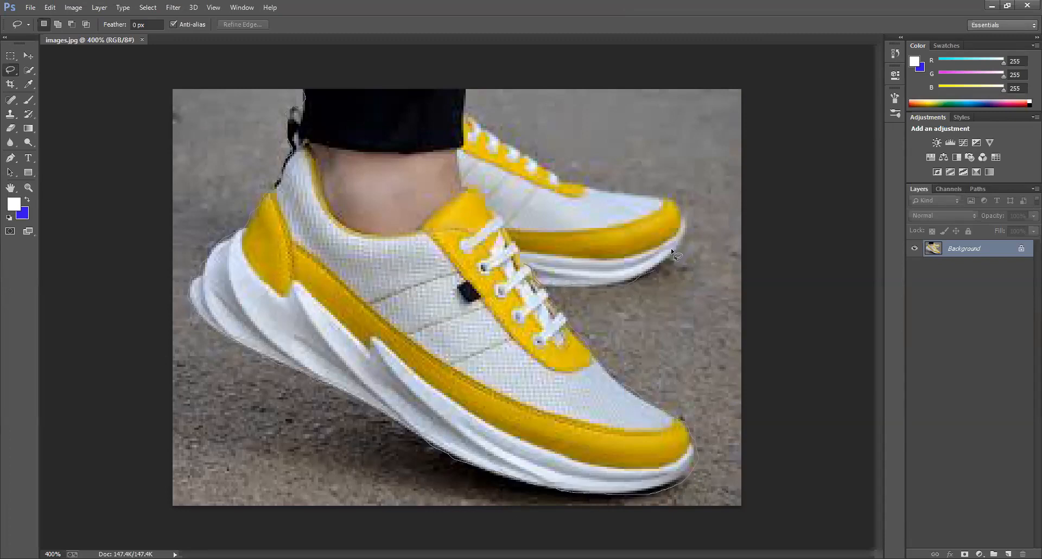
left_click_drag(682, 213, 670, 201)
mouse_move(440, 89)
left_mouse_down()
mouse_move(302, 88)
mouse_move(305, 98)
left_mouse_up()
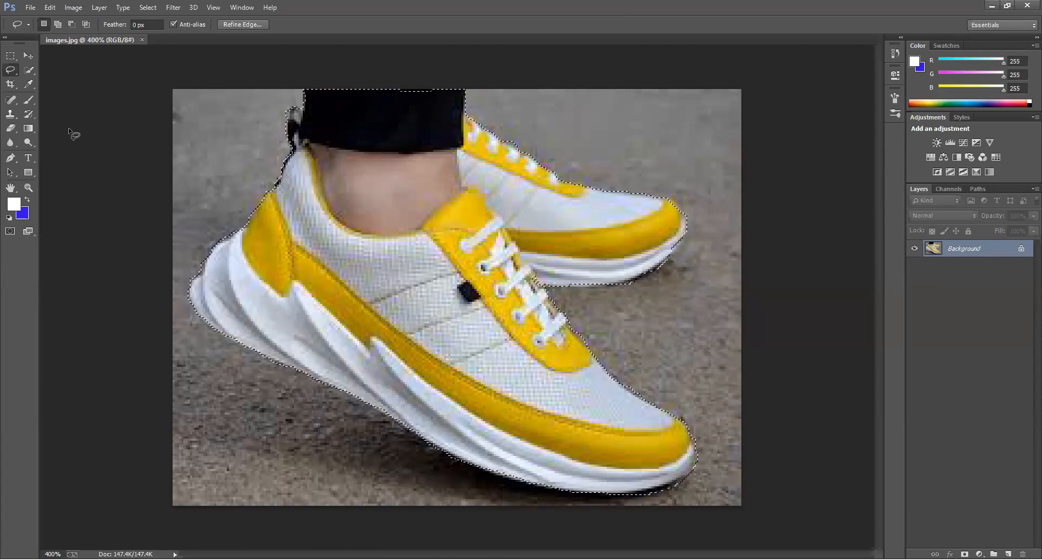
right_click(12, 71)
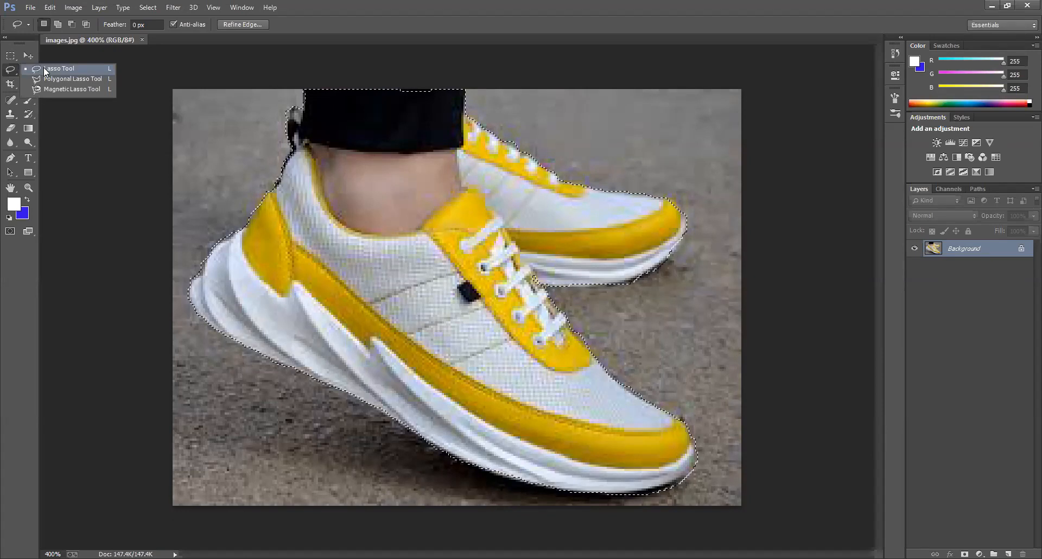
left_click(43, 67)
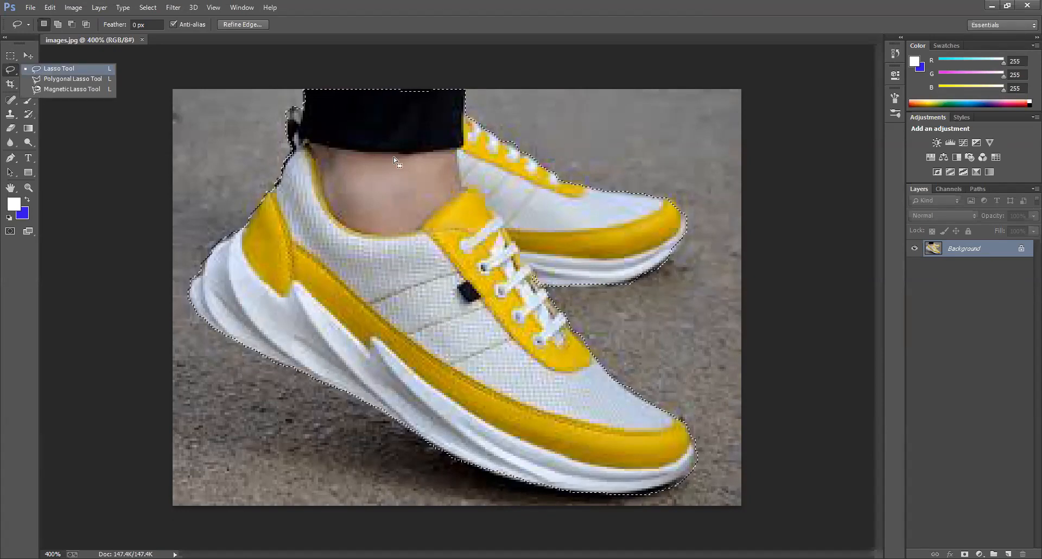
Step: Duplicate the Background layer and delete the resulting copy
right_click(955, 249)
left_click(950, 273)
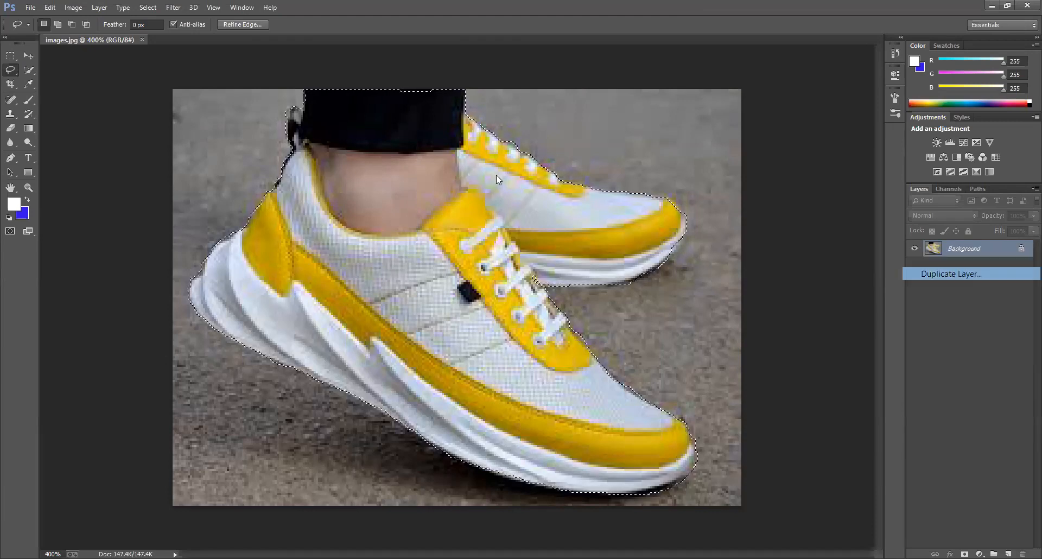
left_click(608, 176)
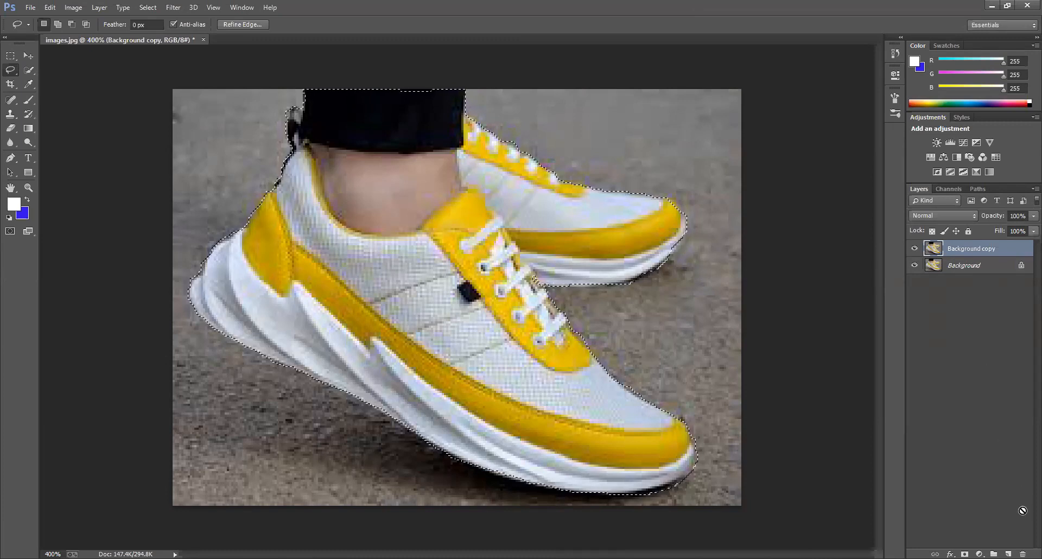
left_click_drag(964, 254, 1007, 554)
left_click_drag(963, 255, 1023, 554)
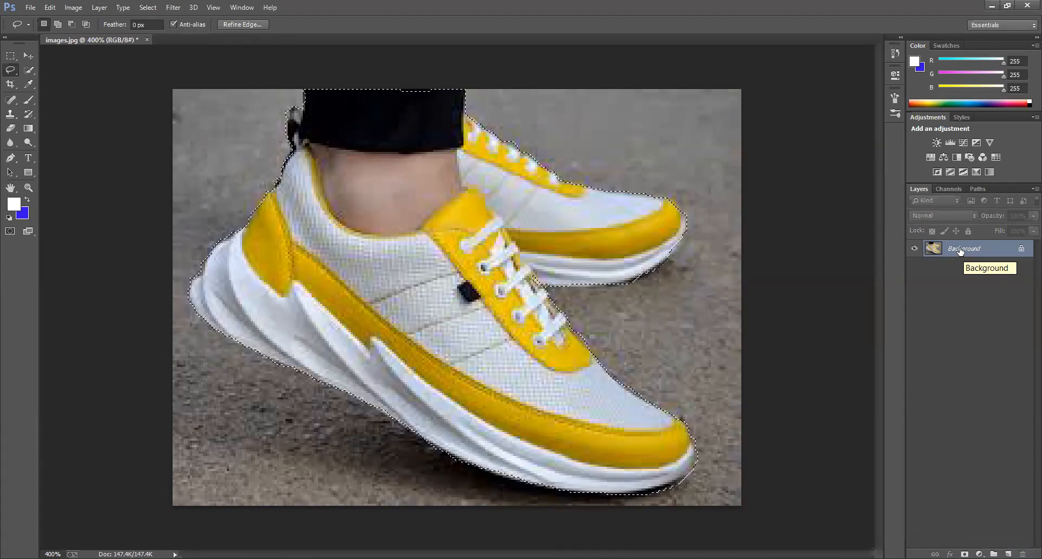
Step: Duplicate the Background layer as Background copy within images.jpg
right_click(960, 248)
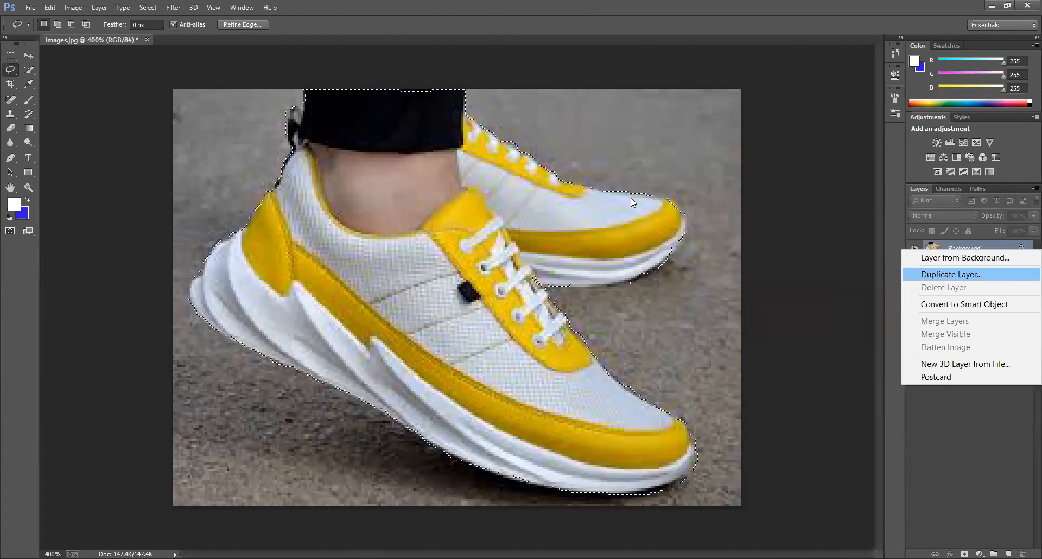
key("Return")
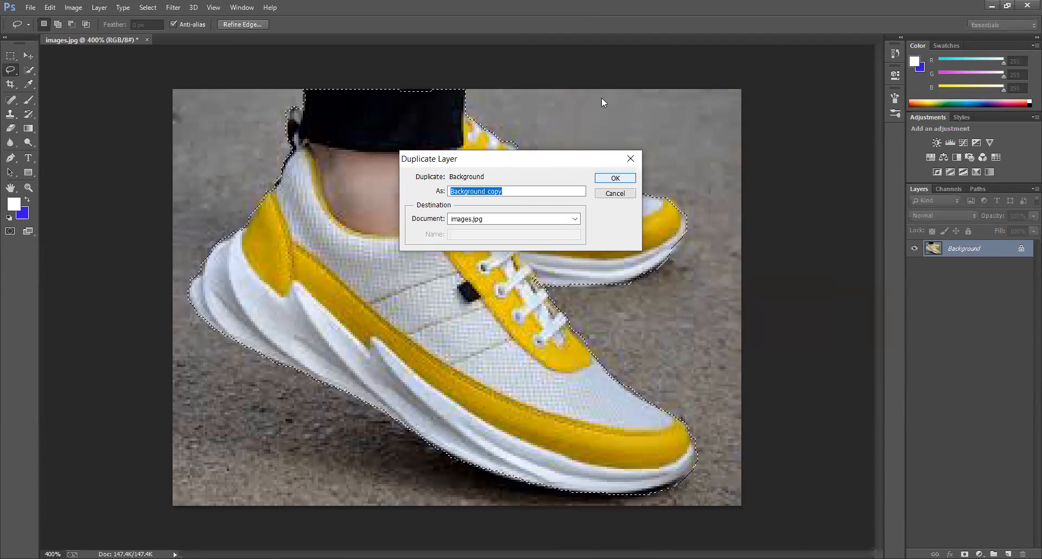
left_click(619, 177)
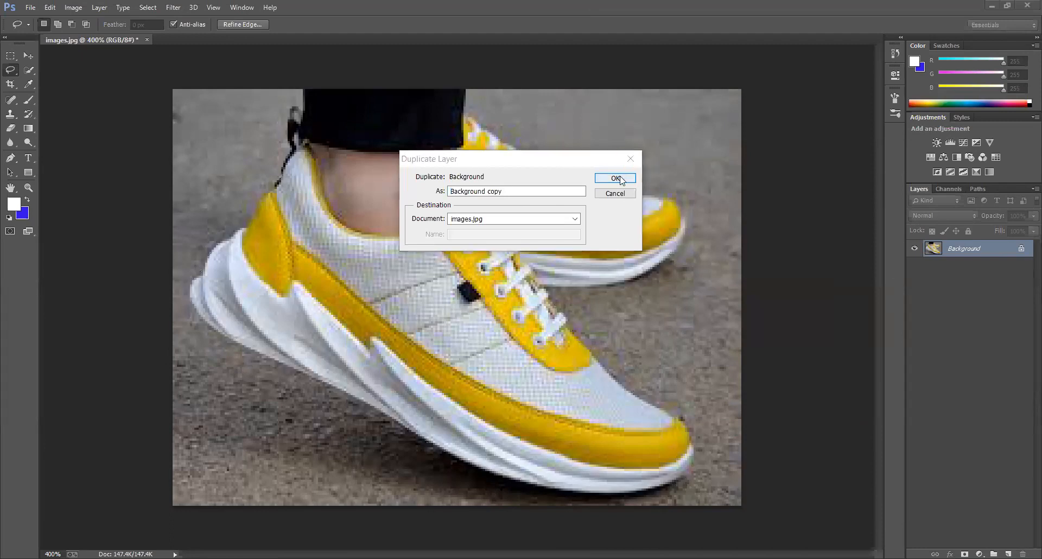
left_click(616, 179)
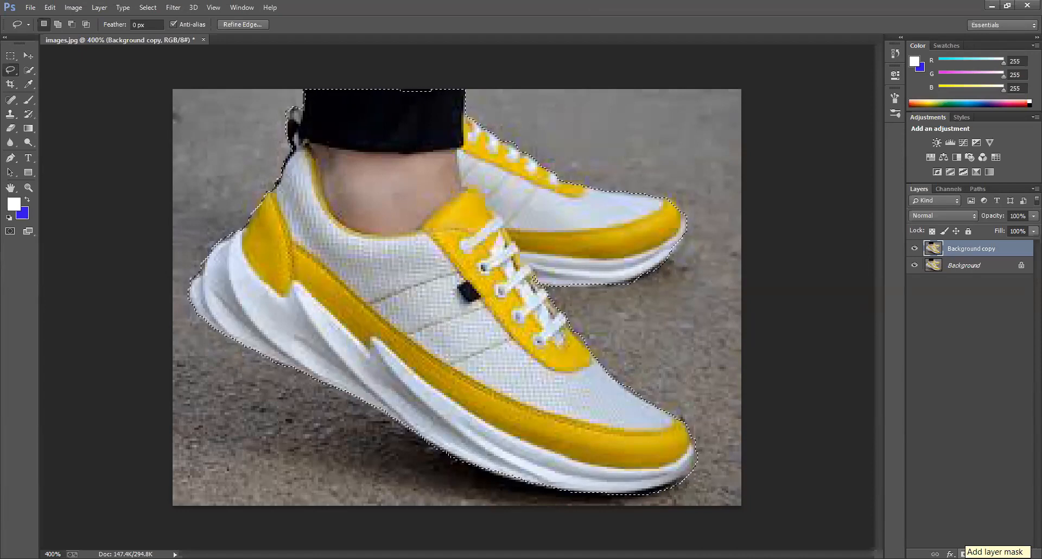
Step: Mask Background copy with the sneaker selection and hide the original Background layer
left_click(965, 554)
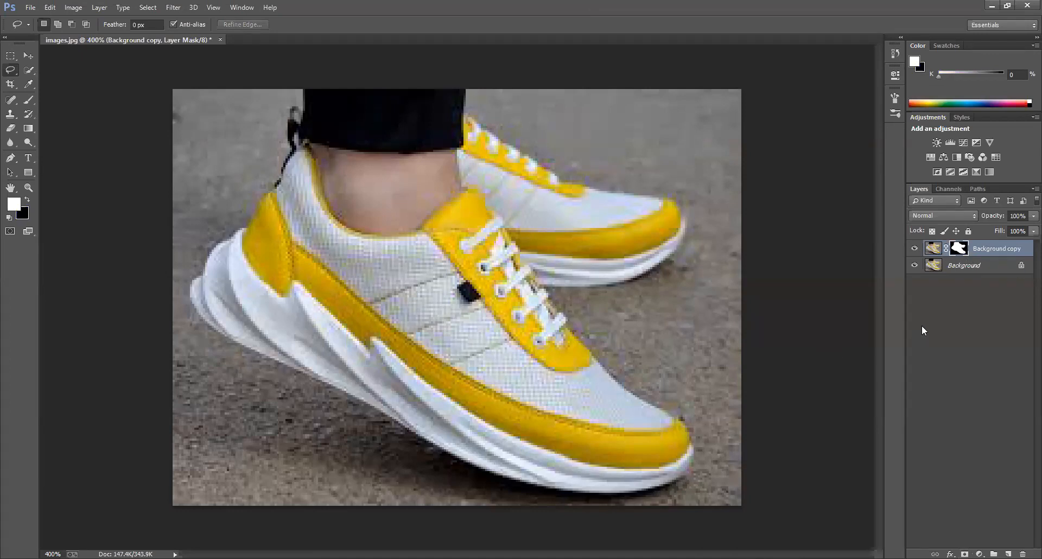
key("v")
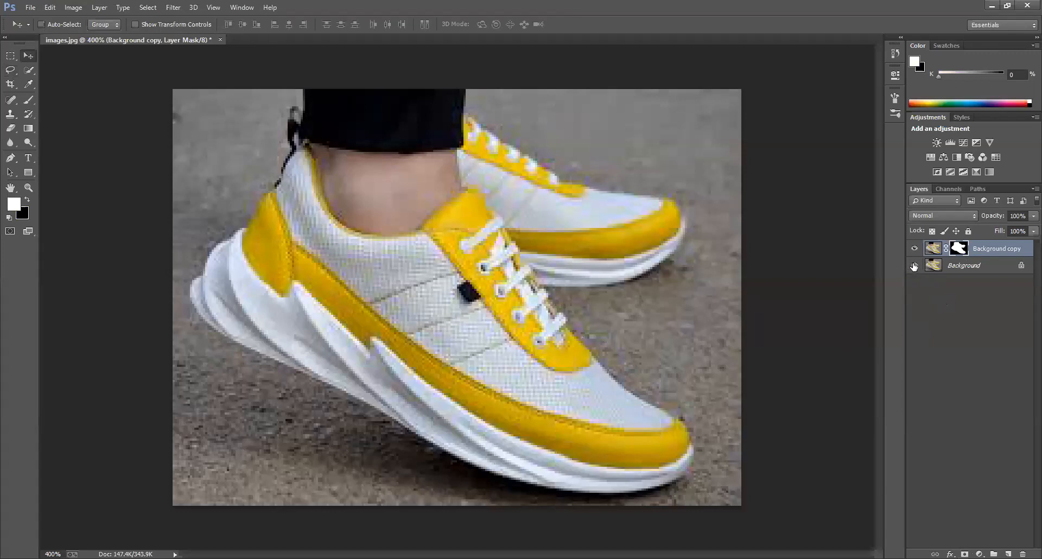
left_click(914, 265)
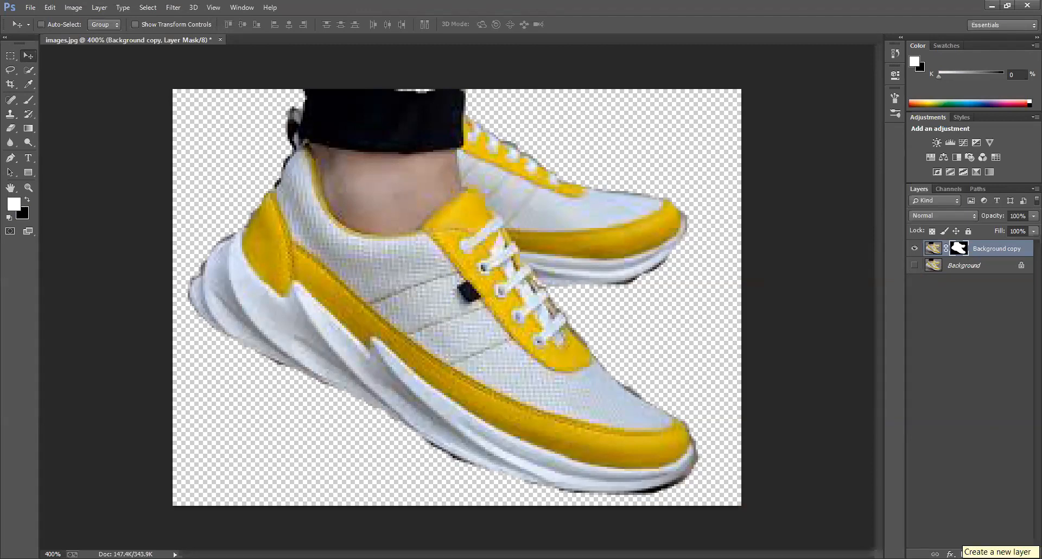
Step: Add an empty layer above the masked copy, activate the Rectangle tool and toggle the masked copy's visibility
left_click(1007, 553)
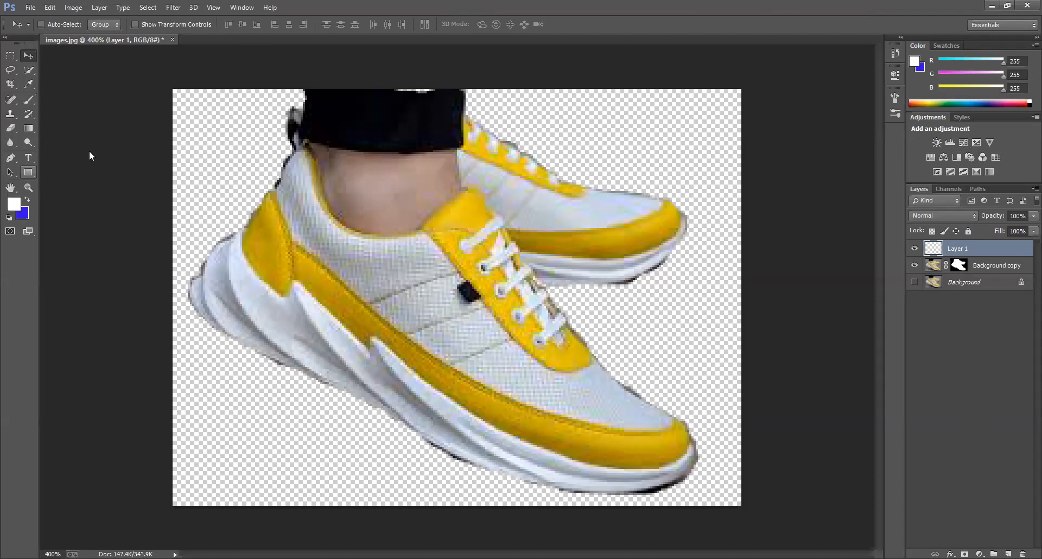
left_click(30, 172)
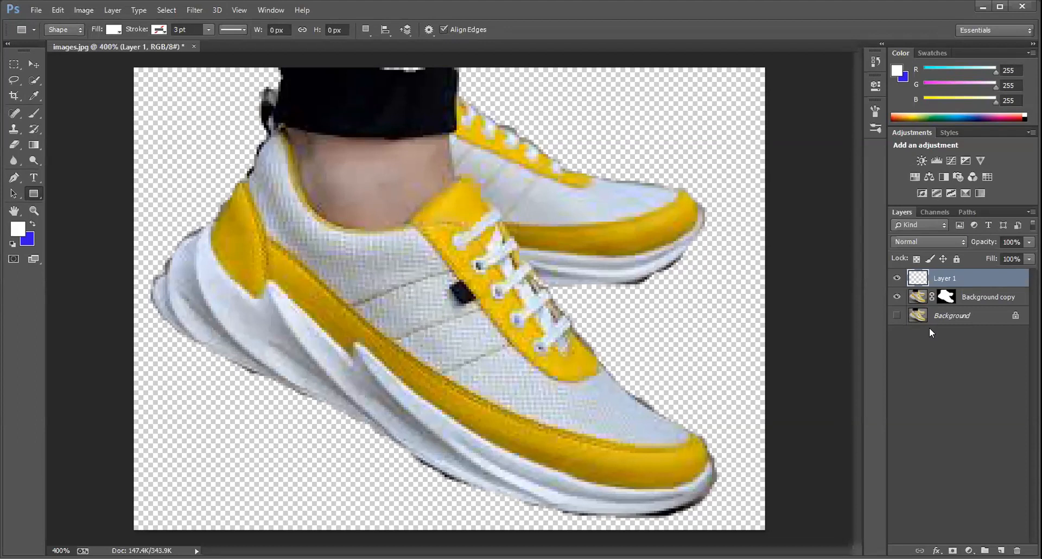
left_click(895, 297)
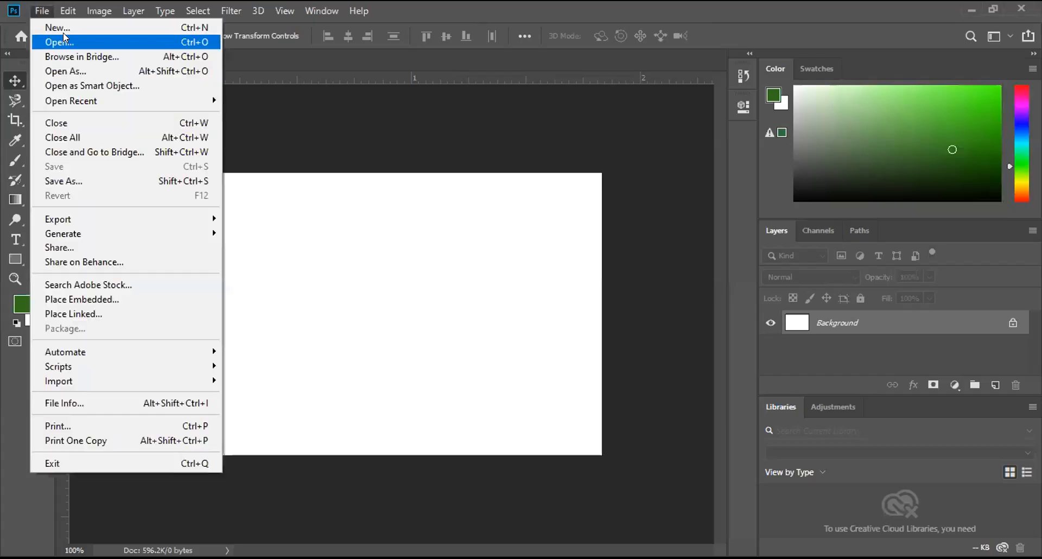
Step: Open the lotion bottle photo pexels-photo-3616993 from the Downloads folder
left_click(63, 33)
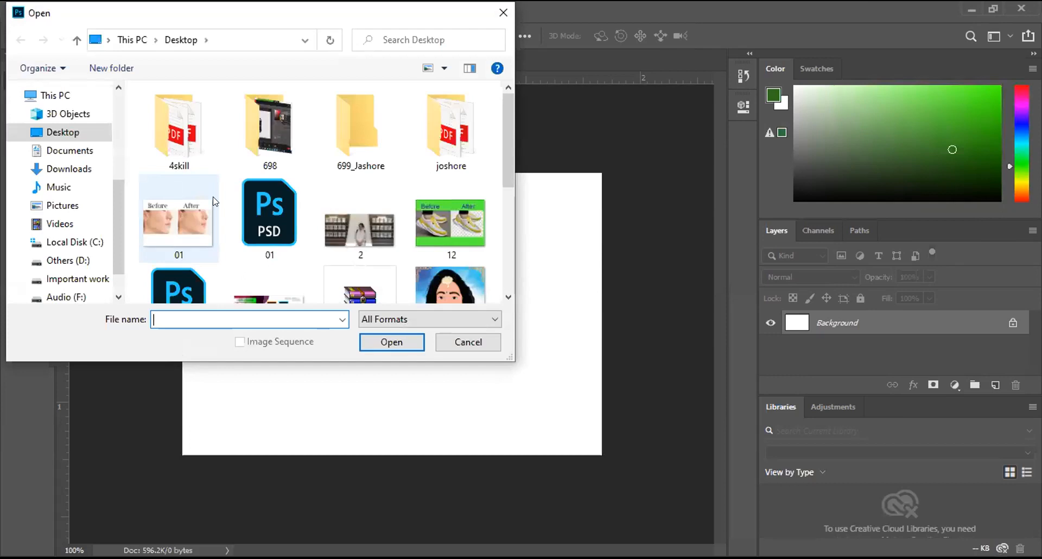
scroll(215, 201, "down", 5)
scroll(216, 201, "up", 3)
scroll(216, 201, "down", 3)
scroll(211, 198, "up", 3)
scroll(212, 197, "down", 1)
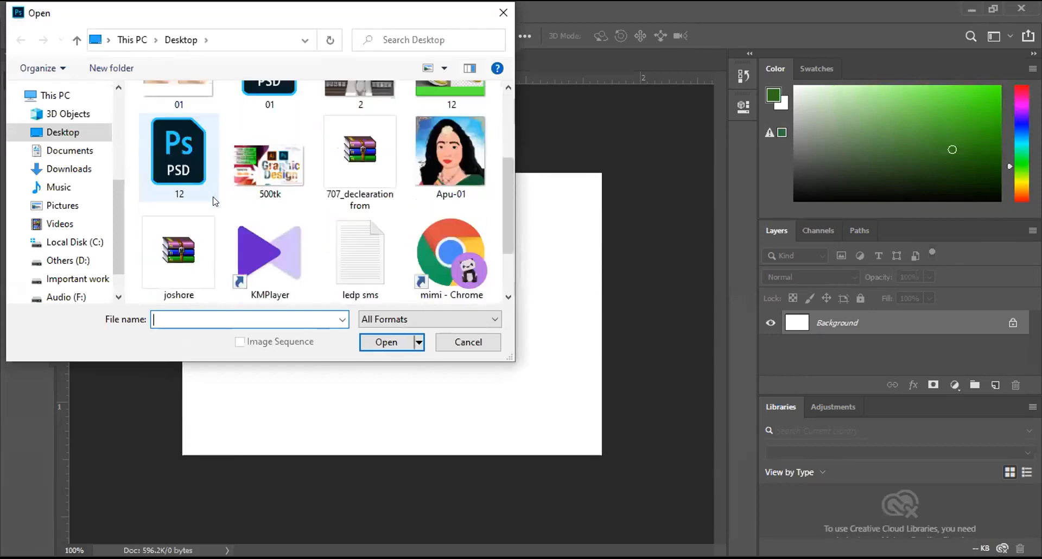
left_click(101, 169)
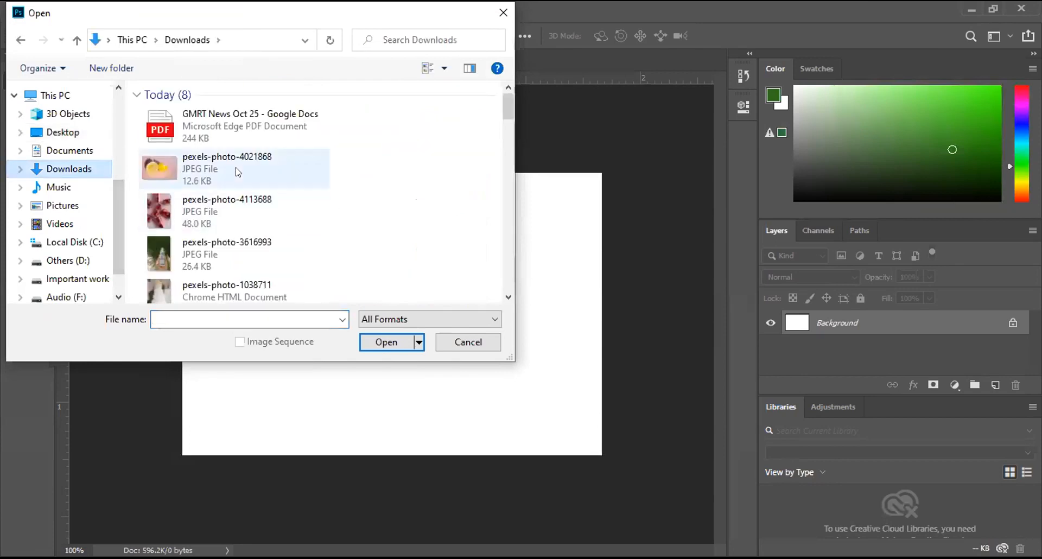
left_click_drag(505, 107, 506, 130)
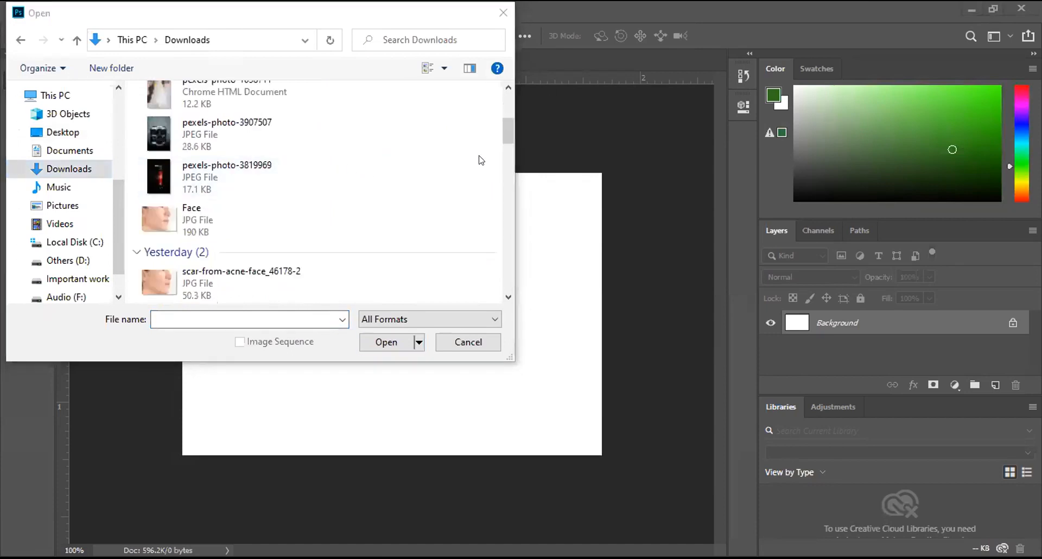
left_click_drag(505, 131, 496, 95)
left_click(217, 175)
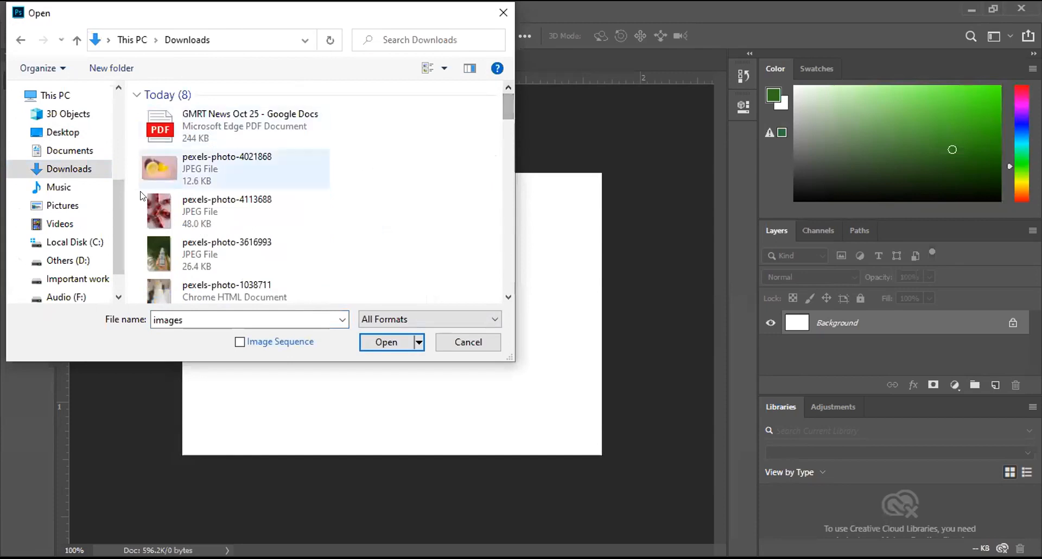
left_click(229, 254)
left_click(380, 345)
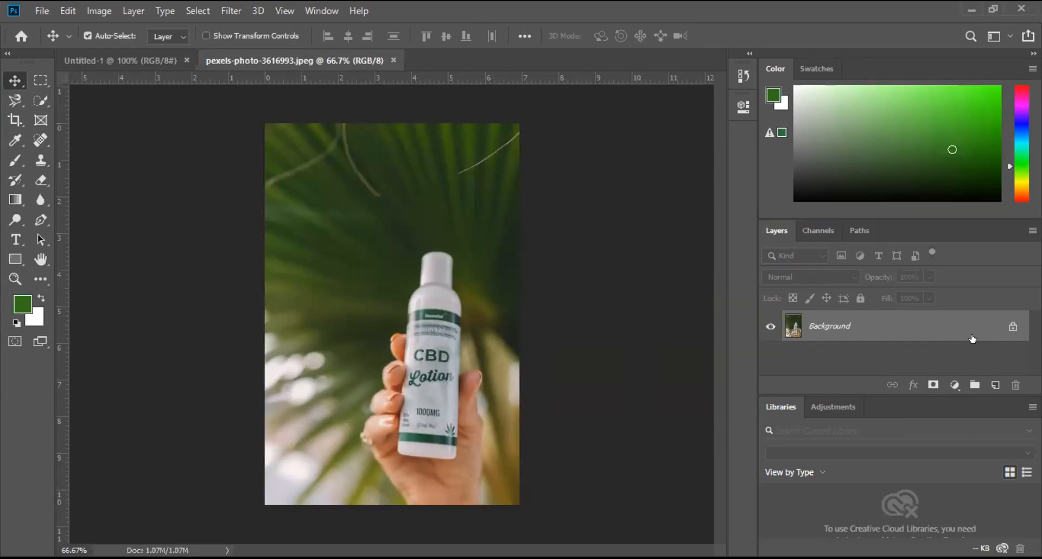
Step: Duplicate the bottle photo's Background layer and hide the original
left_click_drag(972, 339, 989, 384)
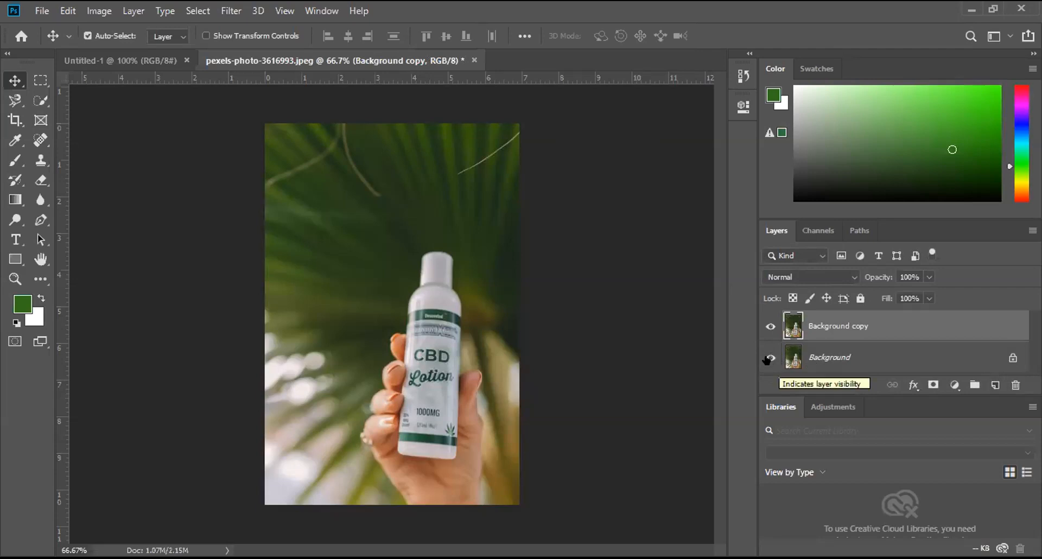
left_click(767, 359)
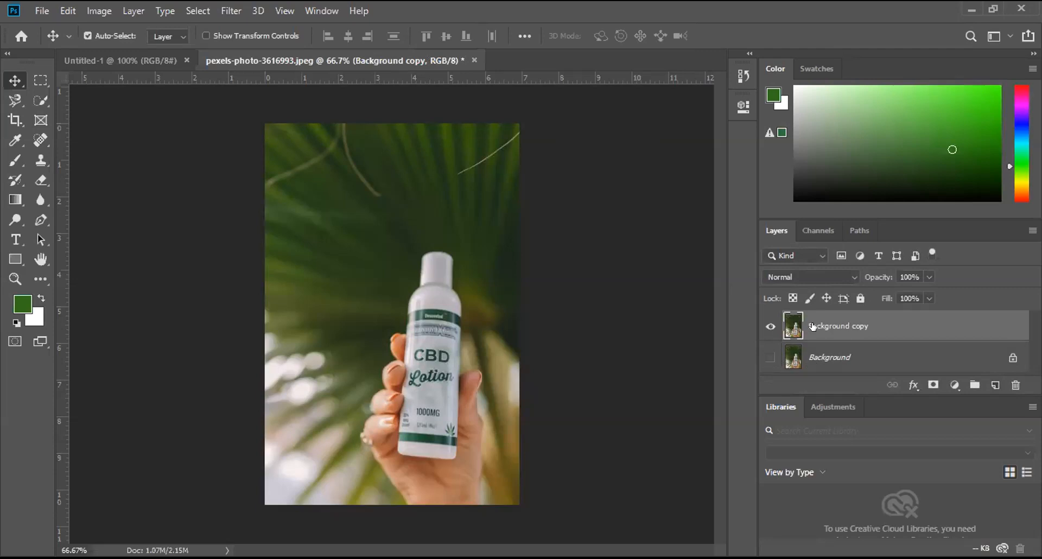
Step: Start a Pen tool path with an anchor point on the upper-left edge of the bottle cap
left_click(36, 101)
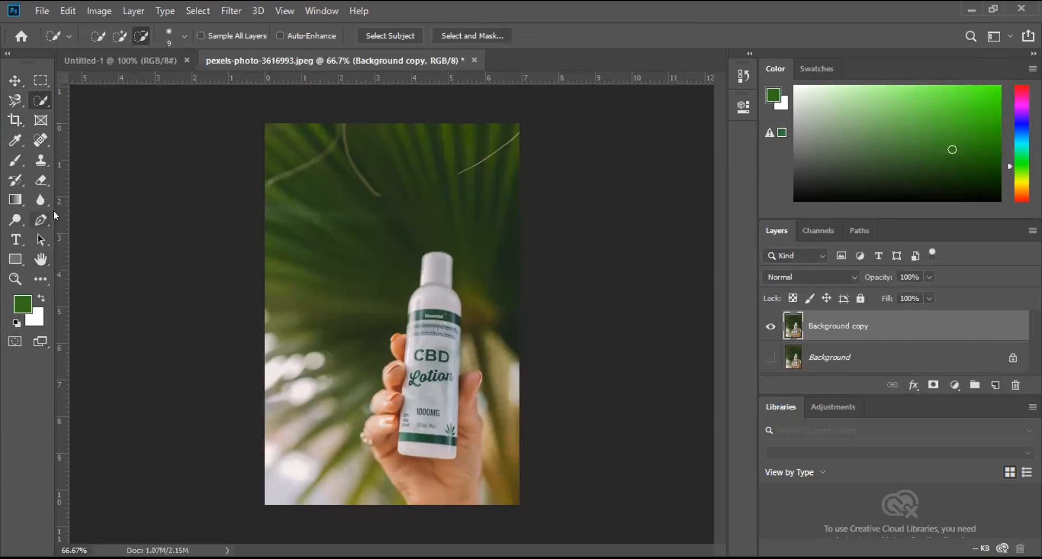
left_click(39, 220)
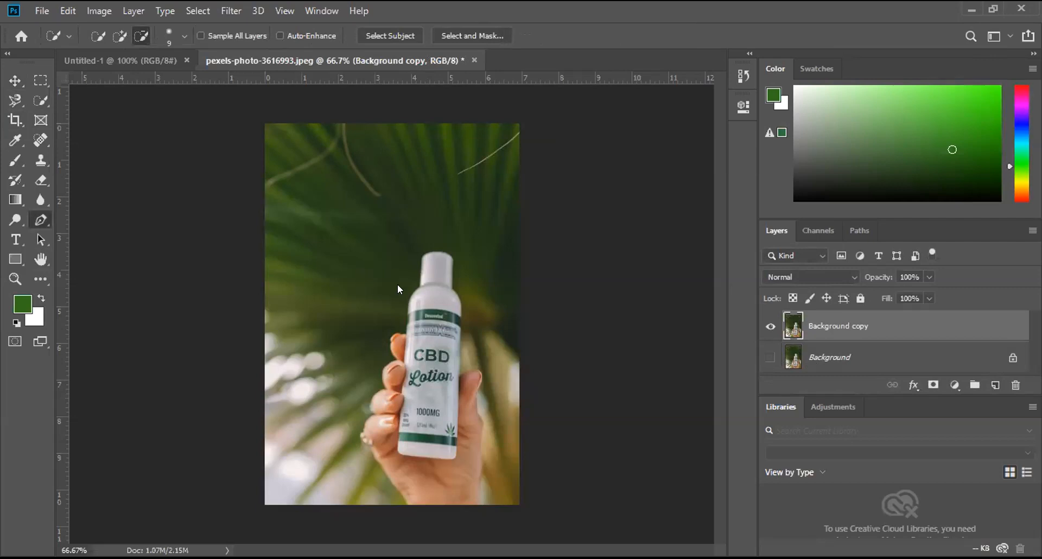
key("ctrl+plus")
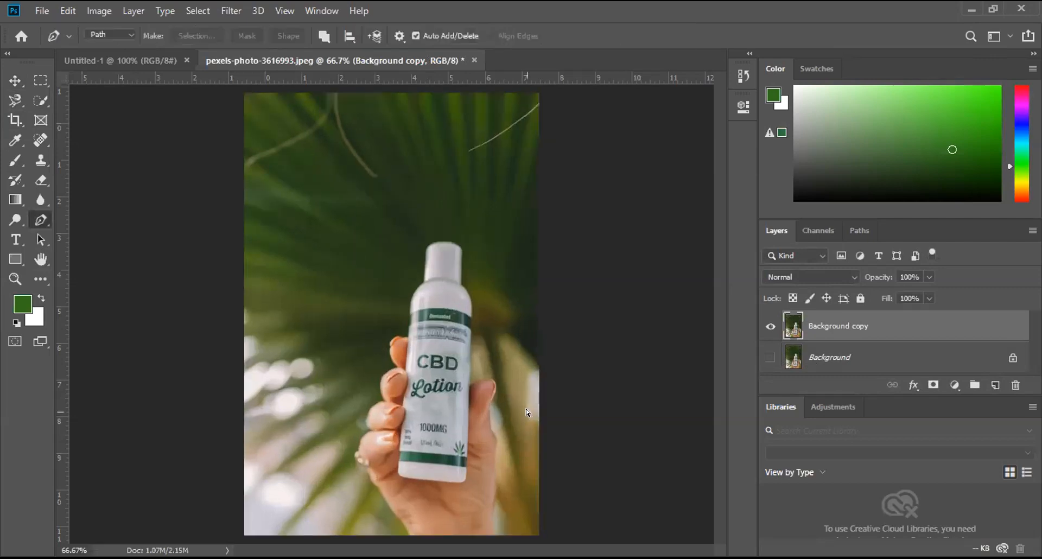
key("ctrl+plus")
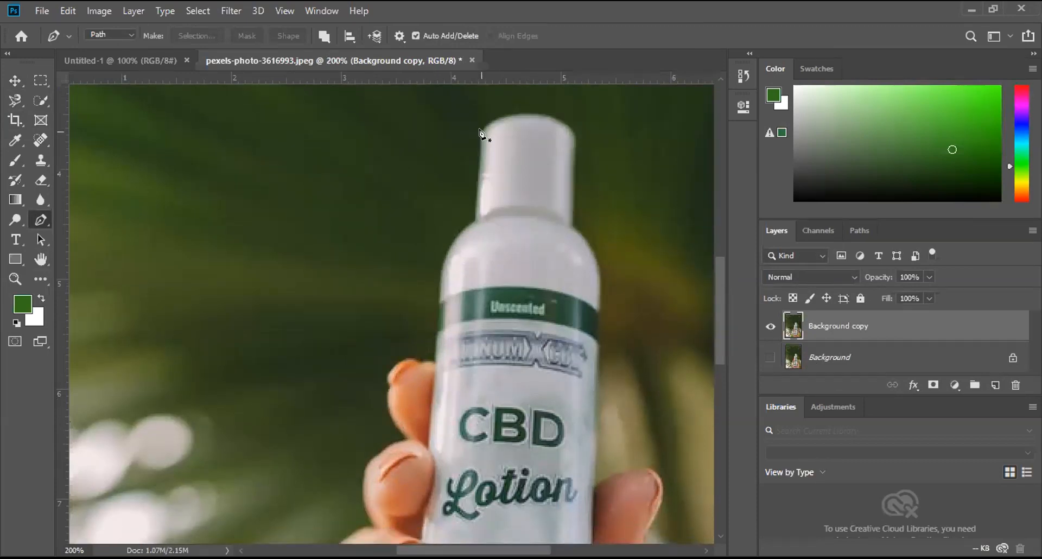
left_click(479, 130)
Step: Select the bottle and its adjoining fingers with the Quick Selection tool in add-to-selection mode
left_click(40, 99)
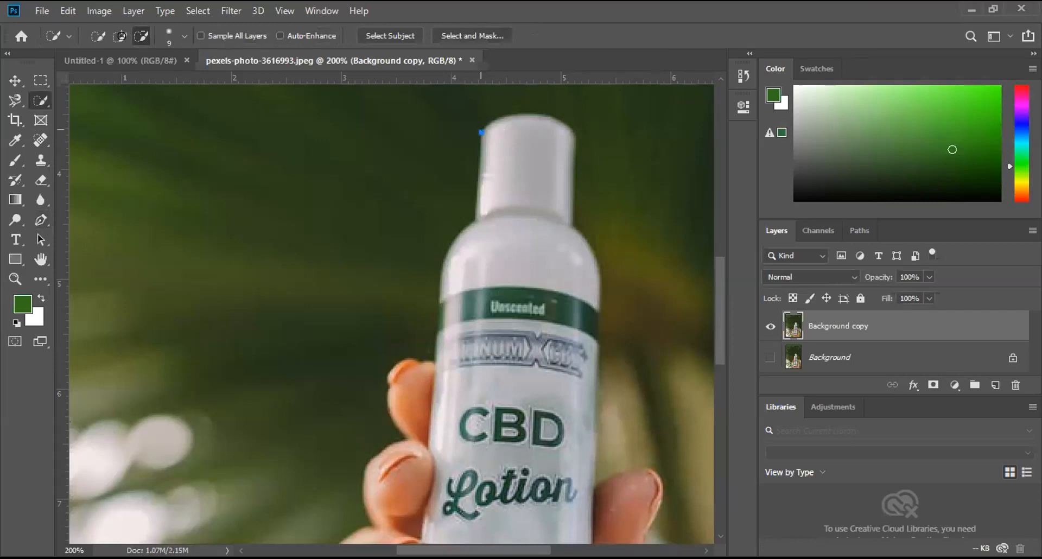
left_click(121, 36)
left_click_drag(541, 171, 521, 376)
mouse_move(471, 484)
left_mouse_down()
mouse_move(420, 520)
mouse_move(407, 498)
left_mouse_up()
left_click_drag(419, 397, 407, 386)
scroll(191, 265, "up", 1)
scroll(41, 263, "down", 2)
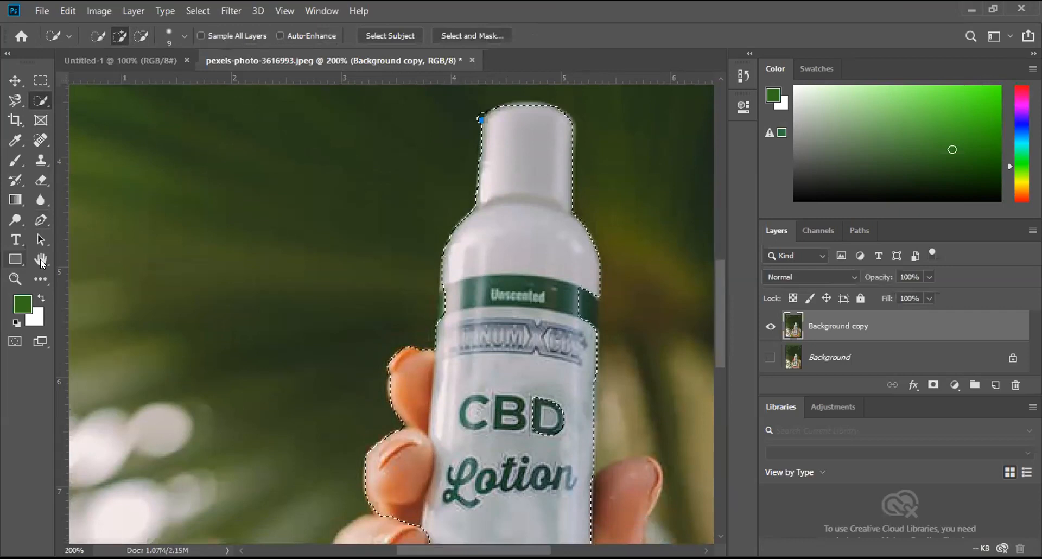
Step: Inspect the lower part of the bottle selection, clear that selection and return to the bottle cap
left_click(41, 260)
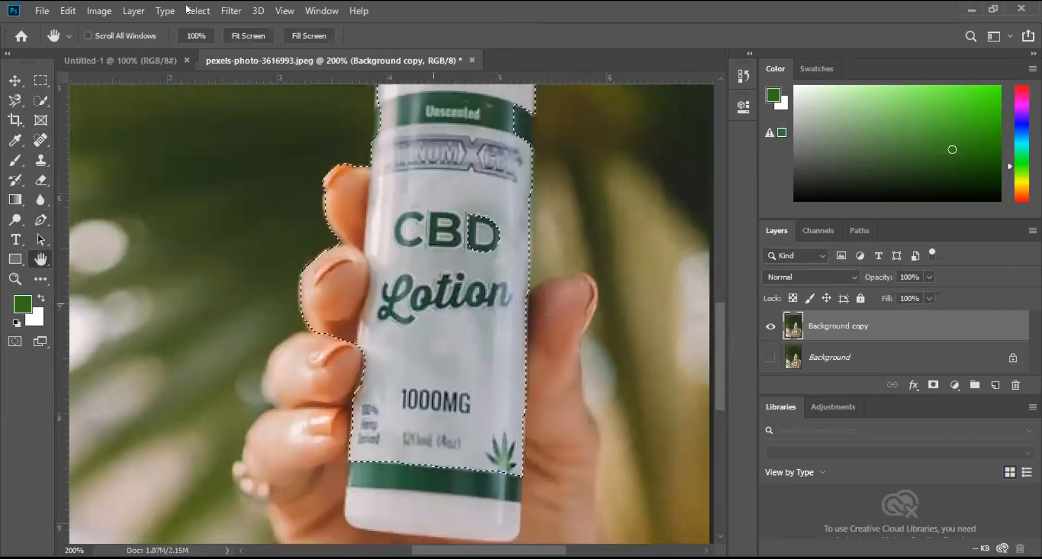
left_click(198, 11)
left_click(206, 40)
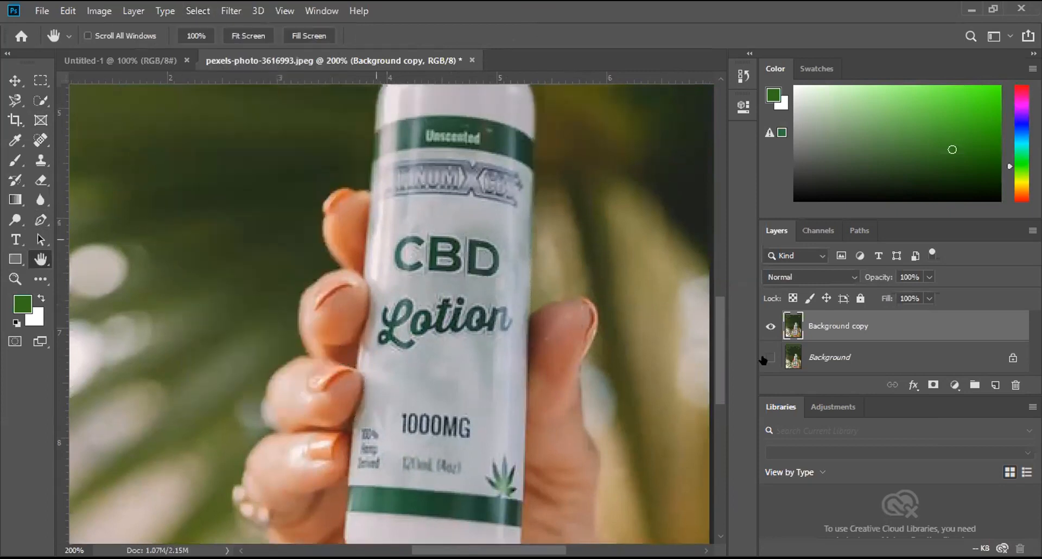
left_click_drag(721, 344, 715, 286)
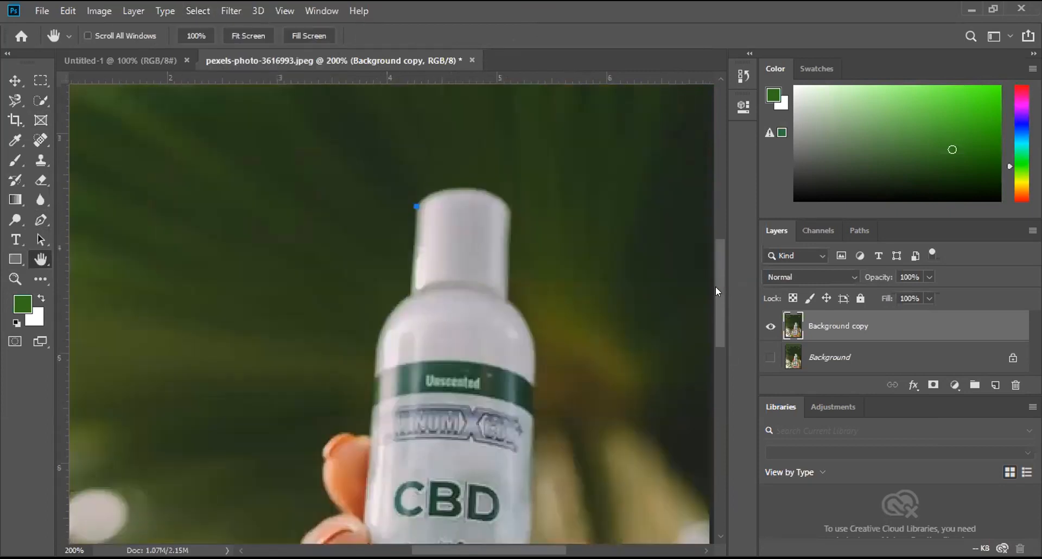
Step: Continue the Pen tool path with a curve over the top of the bottle cap to its upper-right edge
left_click(38, 218)
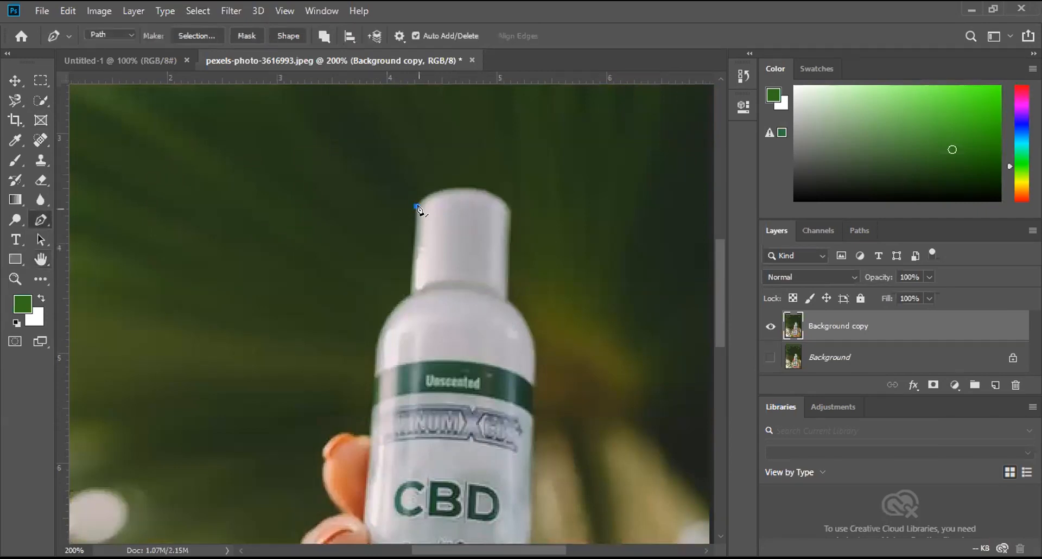
key("ctrl+plus")
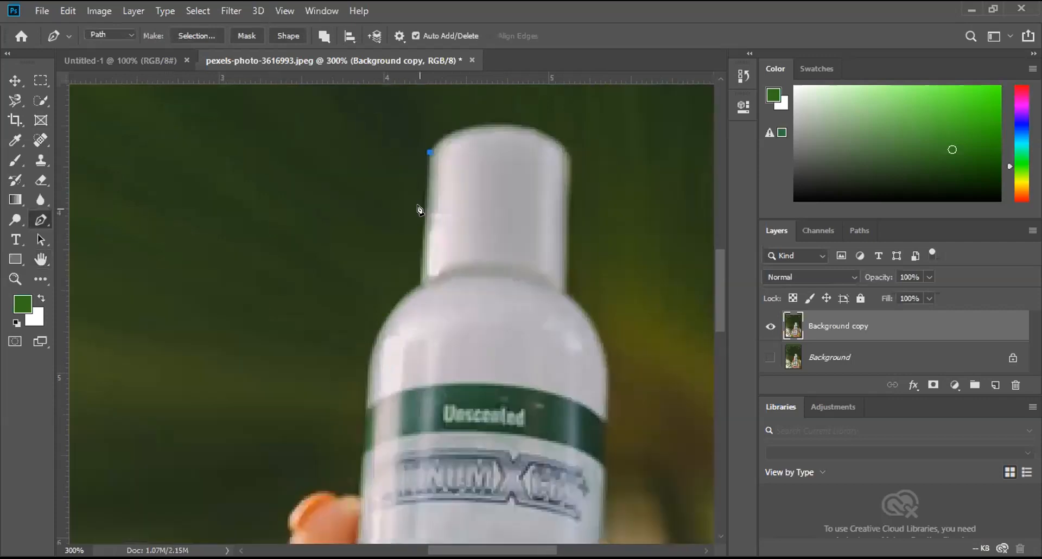
scroll(418, 210, "up", 2)
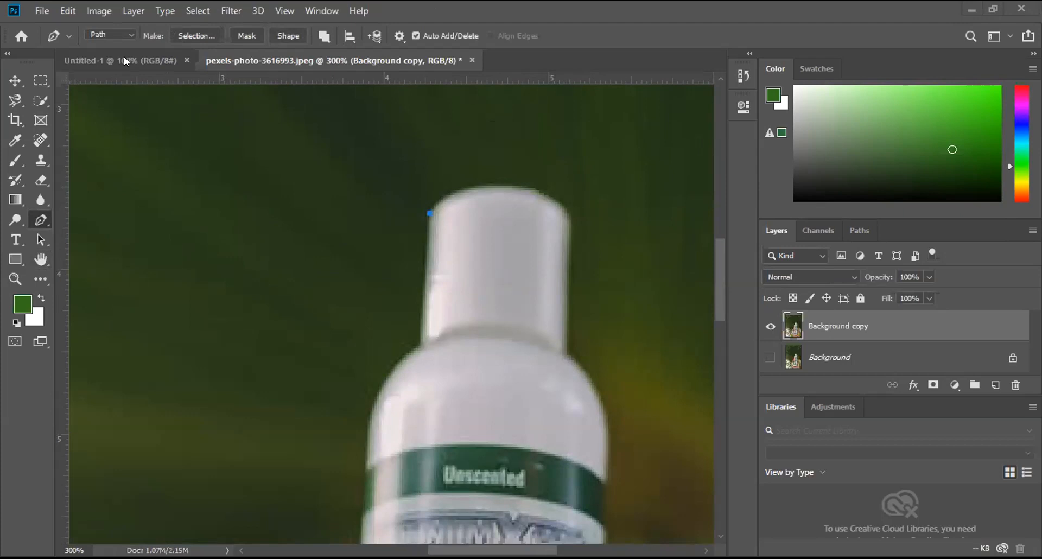
left_click(570, 217)
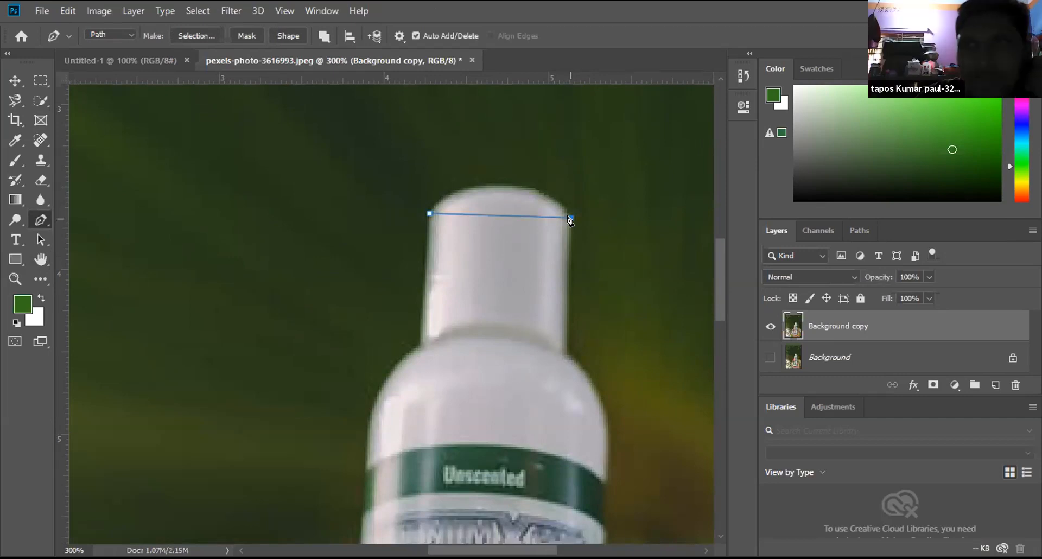
left_click_drag(573, 219, 652, 290)
left_click_drag(651, 289, 639, 293)
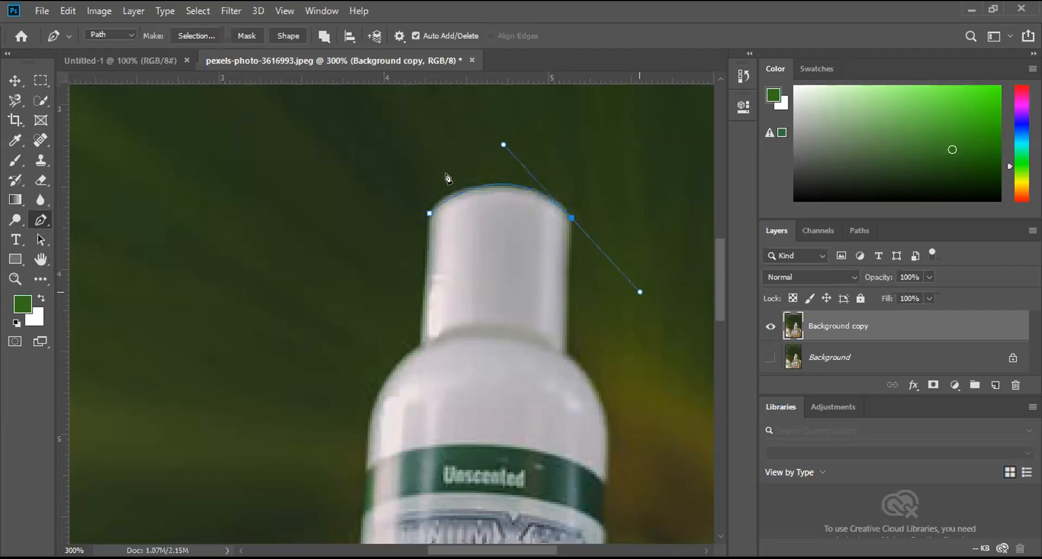
Step: Add a straight path segment down the cap's right side to a corner point where it meets the bottle shoulder
left_click(571, 218, "alt")
left_click_drag(536, 343, 550, 369)
key("ctrl+z")
left_click(570, 219)
left_click_drag(565, 347, 572, 368)
left_click(566, 353)
Step: Curve the path around the bottle's right shoulder to the green band and remove the outgoing handle there
left_click_drag(607, 483, 593, 507)
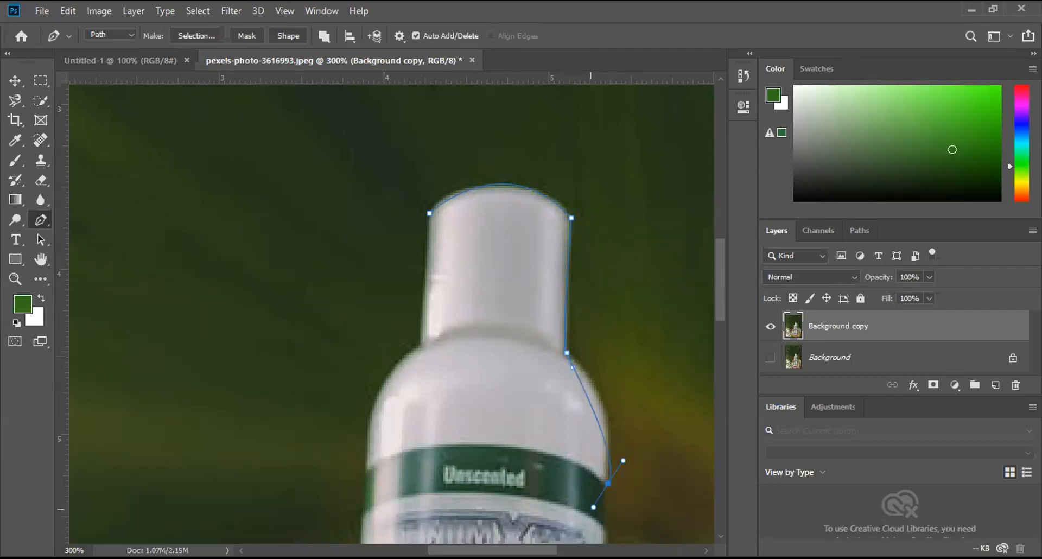
scroll(588, 496, "down", 3)
scroll(581, 472, "down", 1)
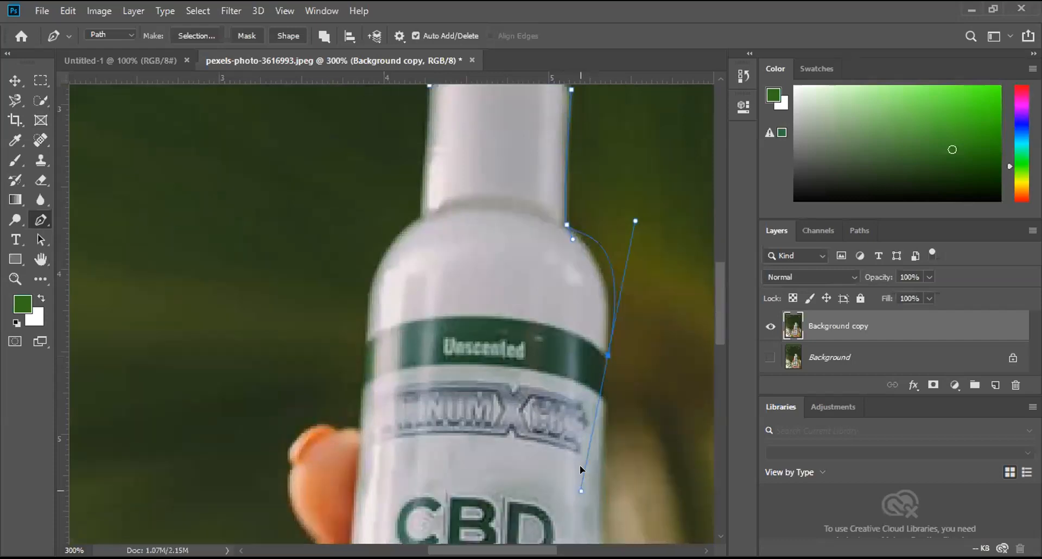
left_click(589, 468)
left_click(607, 357, "alt")
Step: Extend the path straight down the bottle's right side to the thumb and curve it around the thumb tip
scroll(593, 382, "down", 1)
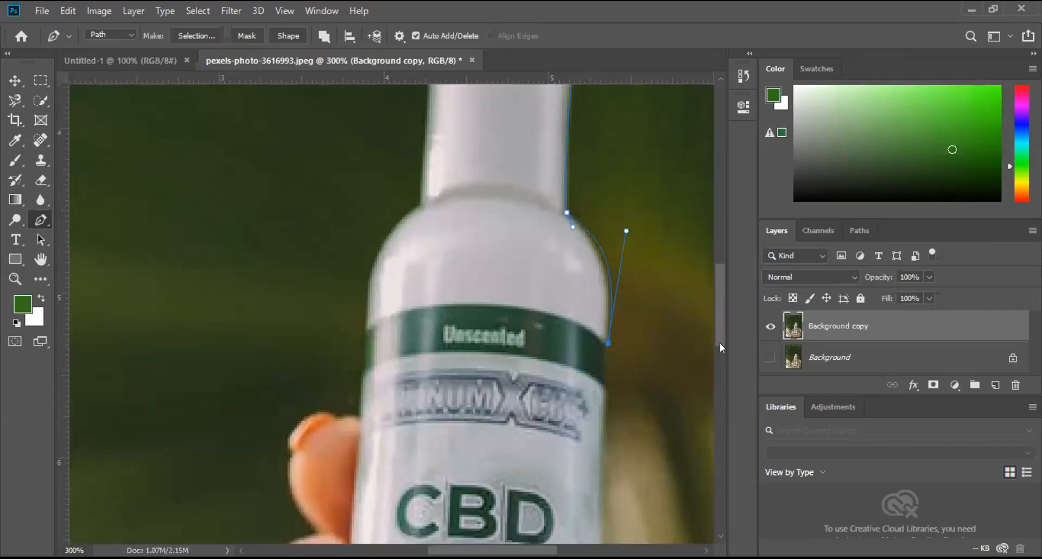
scroll(720, 347, "down", 3)
scroll(616, 187, "down", 1)
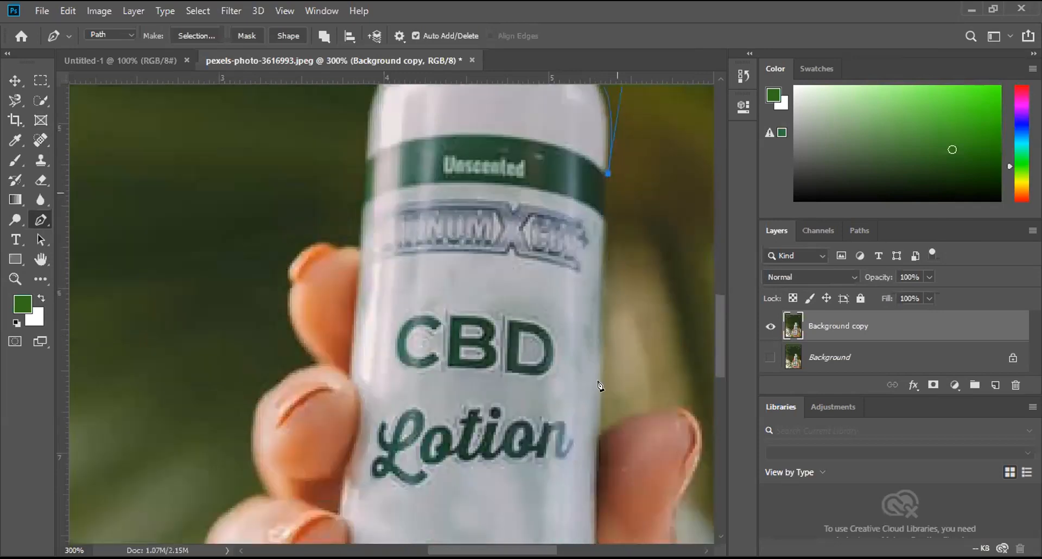
left_click(601, 433)
mouse_move(681, 408)
left_mouse_down()
mouse_move(714, 409)
mouse_move(687, 421)
left_mouse_up()
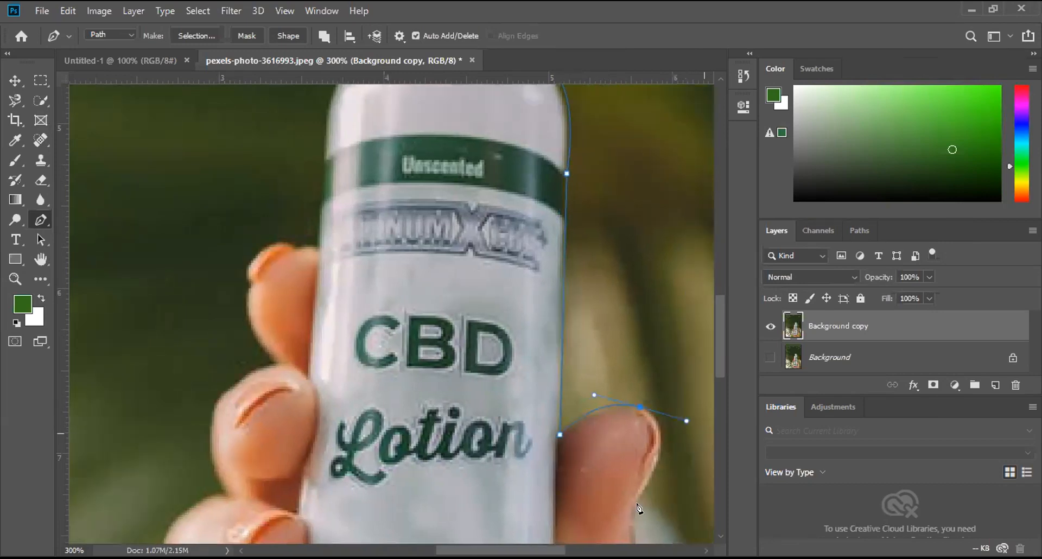
left_click_drag(635, 506, 617, 519)
Step: Trace the thumb's outer edge with a straight segment below the tip and a curve around its base
scroll(668, 403, "down", 1)
scroll(667, 404, "down", 8)
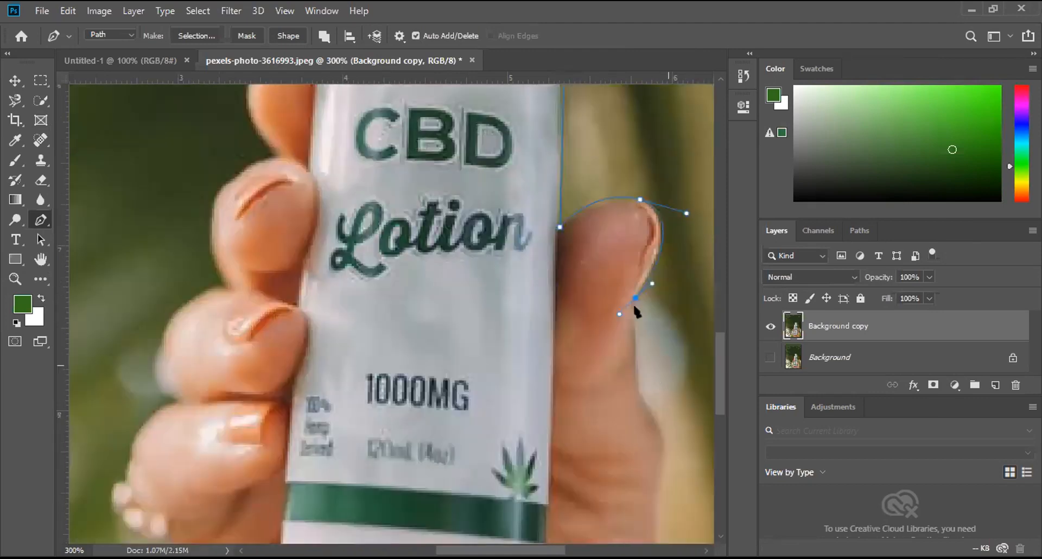
left_click_drag(640, 363, 634, 377)
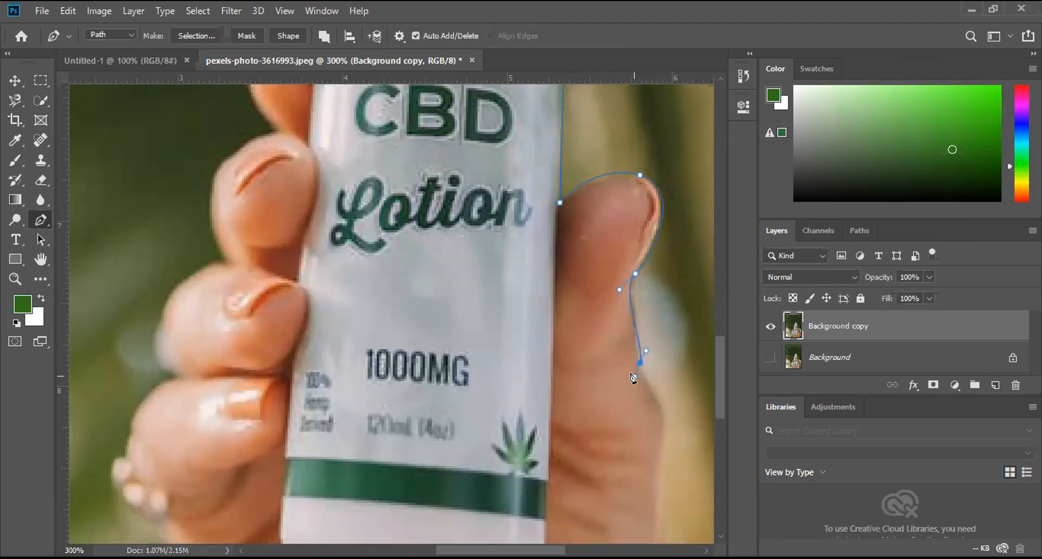
key("ctrl+z")
left_click(635, 274)
left_click(640, 365)
left_click_drag(660, 438, 651, 475)
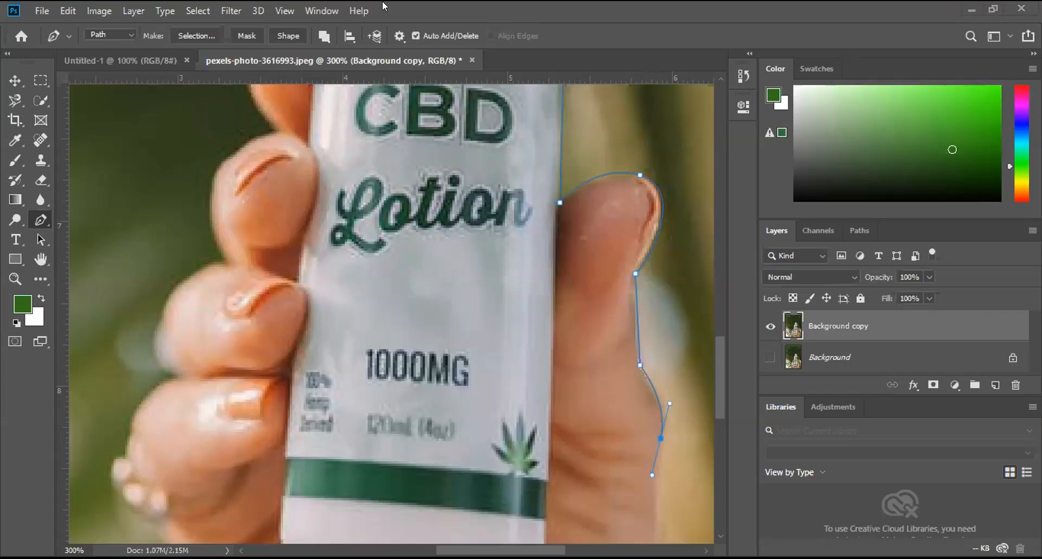
Step: Turn the thumb-base anchor into a corner and continue the path down the right edge of the palm
scroll(673, 480, "down", 2)
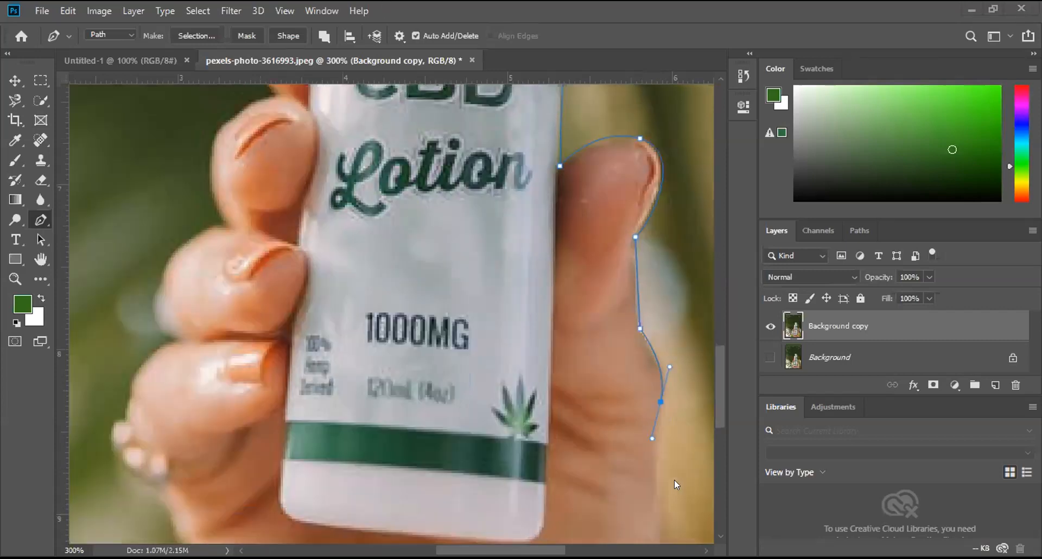
scroll(674, 480, "down", 2)
scroll(674, 480, "down", 2)
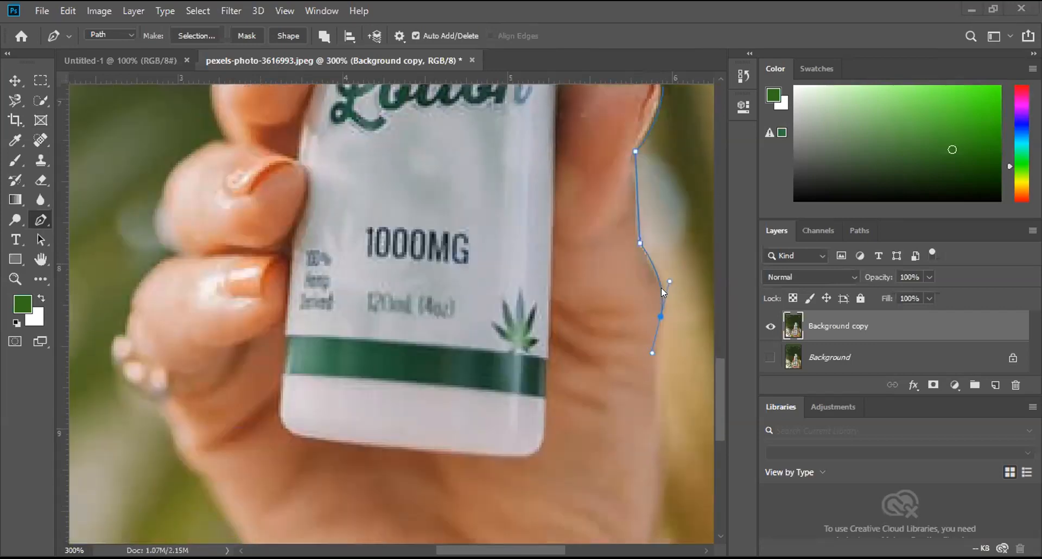
left_click(661, 317, "alt")
left_click_drag(658, 490, 667, 548)
Step: Trace the right edge of the wrist with curved segments down to the photo's lower edge
scroll(641, 439, "down", 2)
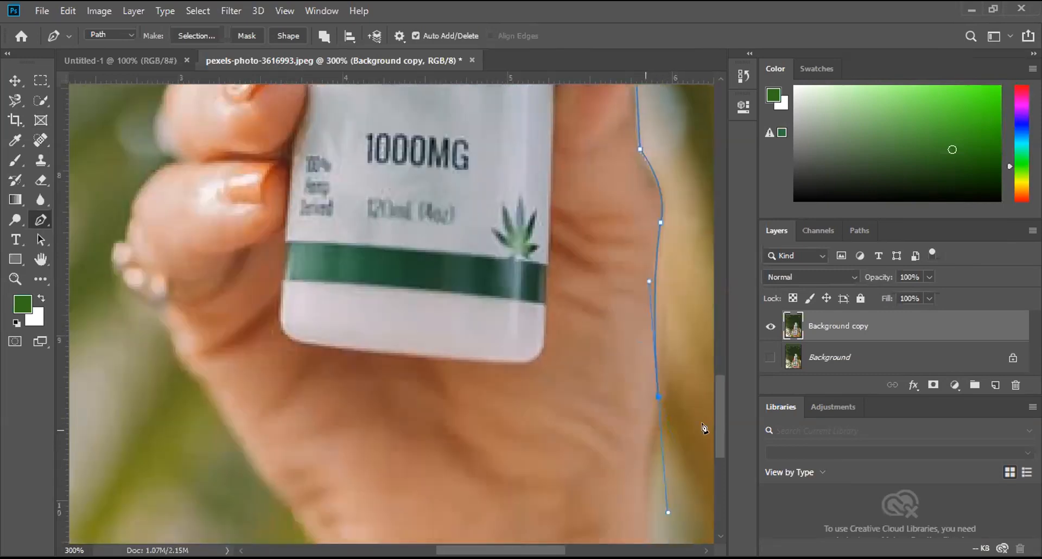
scroll(720, 455, "down", 5)
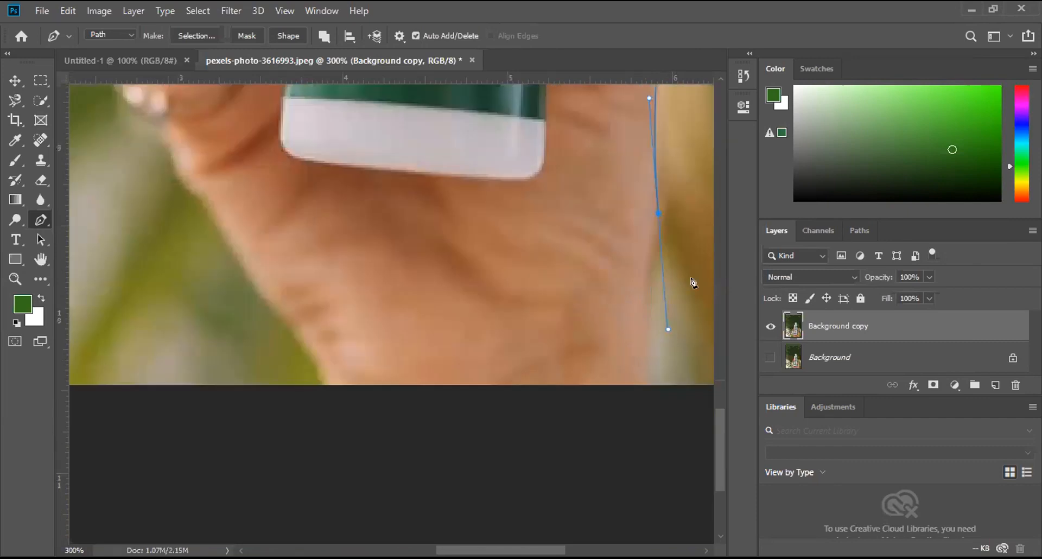
left_click(657, 218)
left_click_drag(651, 342, 667, 371)
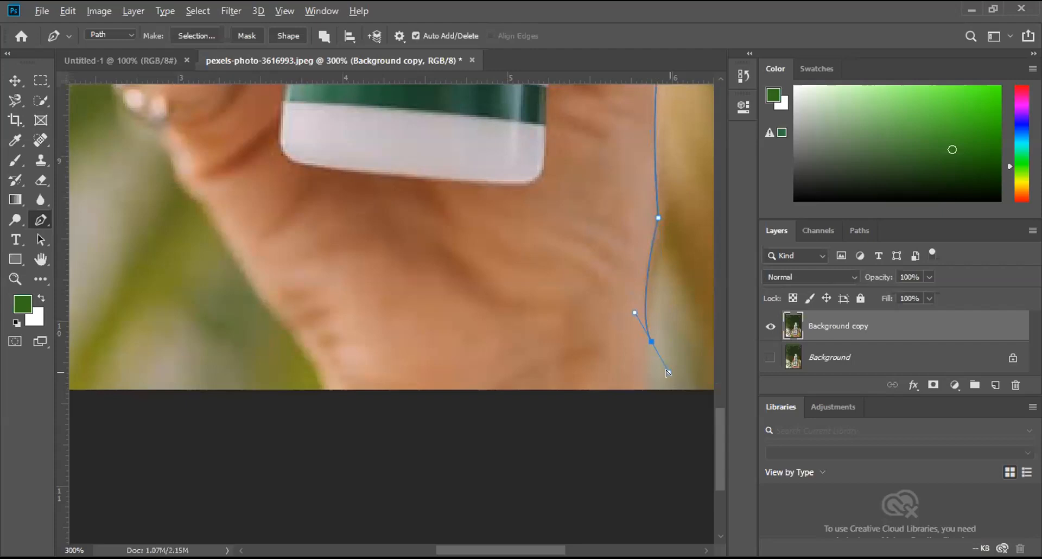
left_click(651, 340)
left_click_drag(649, 385, 658, 393)
Step: Run the path across the photo's lower edge and up the left side of the wrist to just below the ring
left_click(326, 388)
left_click_drag(203, 200, 171, 135)
left_click(41, 259)
left_click_drag(288, 192, 448, 483)
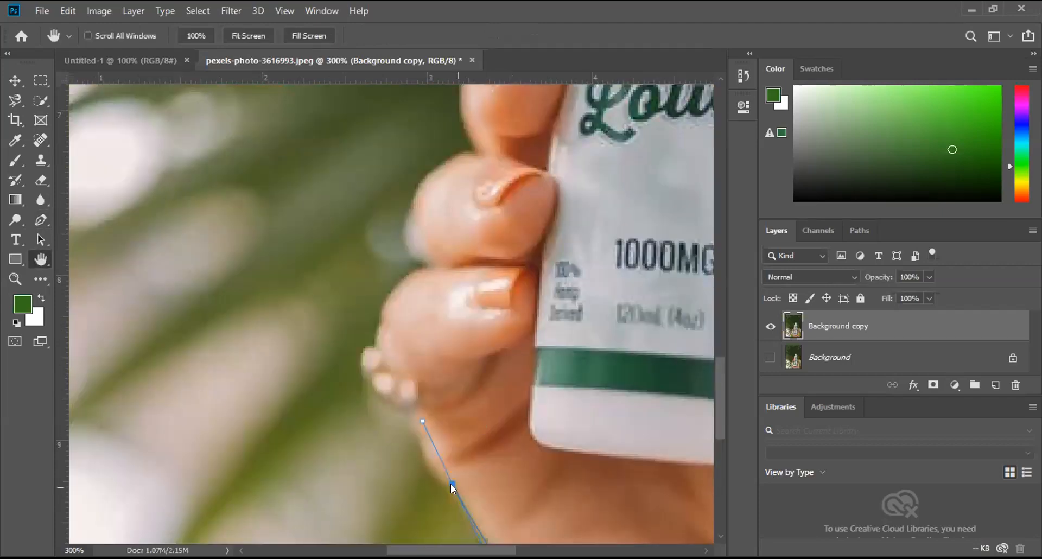
key("p")
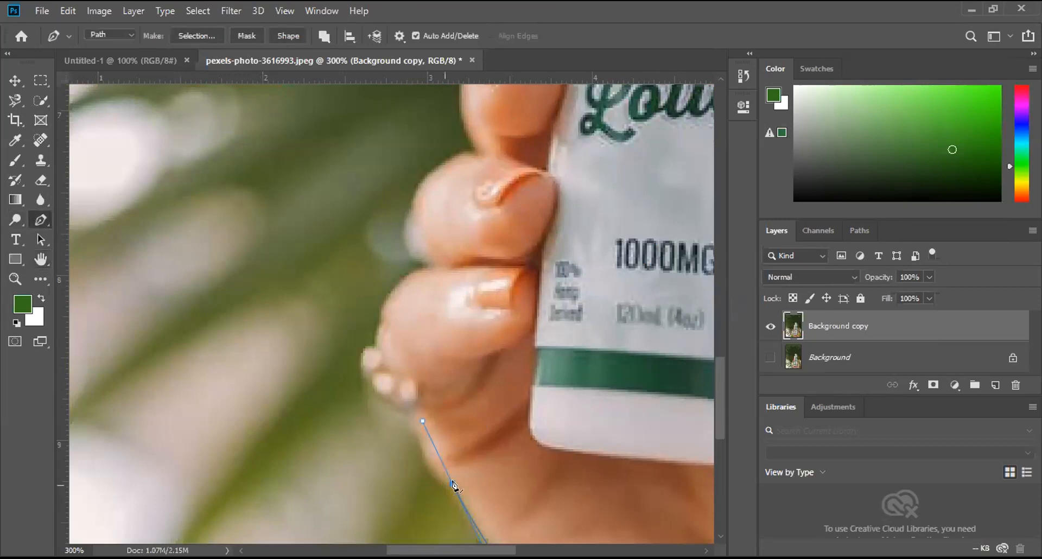
left_click_drag(416, 417, 419, 361)
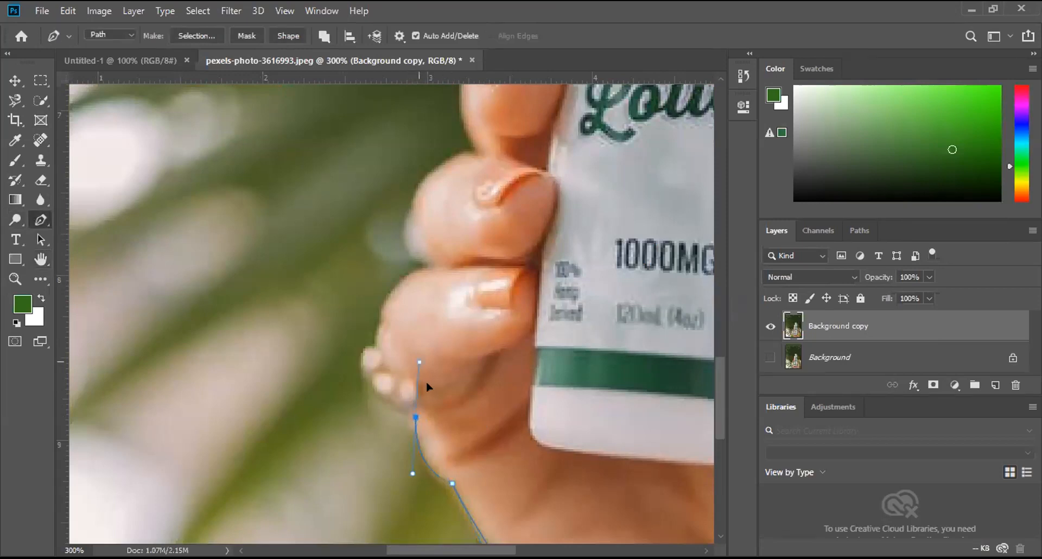
Step: Curve the path around the beaded ring to the outer edge of the little finger
left_click_drag(384, 309, 431, 244)
key("ctrl+z")
left_click(416, 418)
left_click_drag(377, 333, 490, 260)
key("ctrl+z")
Step: Redraw the curve around the little finger to a corner point at the crease below the ring finger
left_click_drag(431, 266, 494, 225)
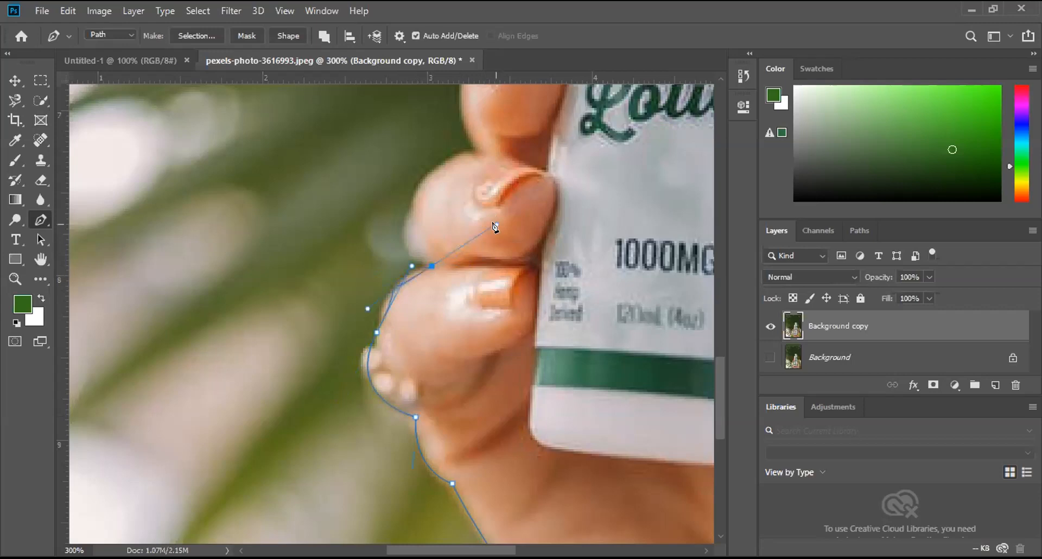
key("ctrl+z")
left_click(412, 266)
left_click(378, 332, "alt")
left_click_drag(431, 267, 494, 252)
left_click(412, 267)
left_click(379, 325)
left_click(431, 268, "alt")
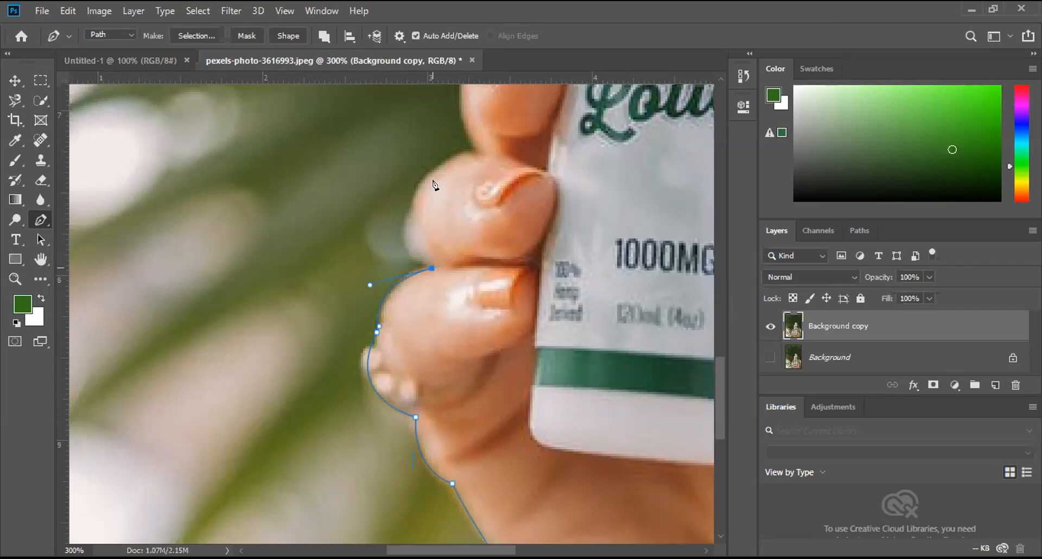
Step: Trace the ring and middle fingers with curved segments, ending each in a corner point at the crease above
left_click_drag(483, 153, 603, 125)
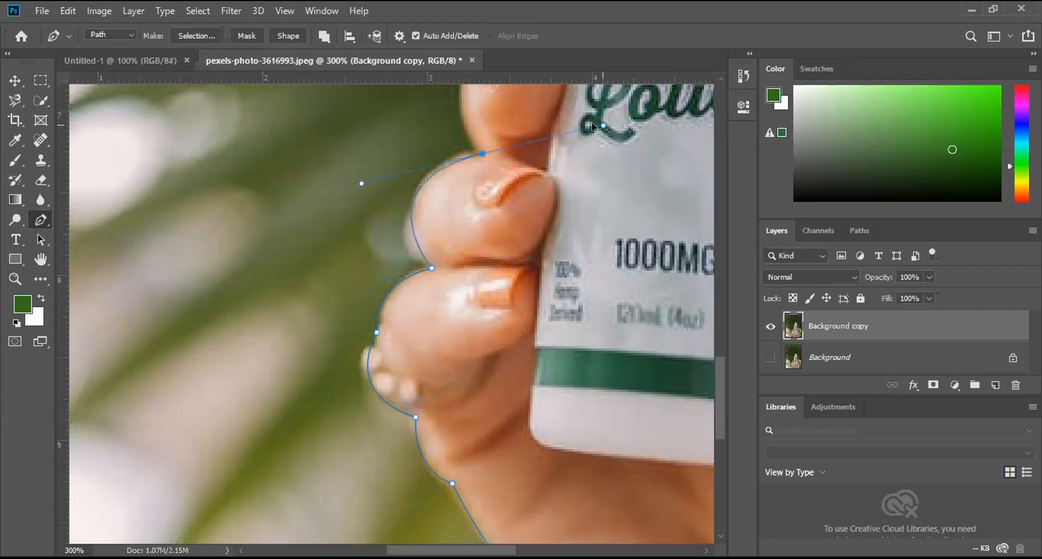
left_click(40, 259)
left_click_drag(498, 446, 474, 505)
left_click_drag(475, 459, 473, 447)
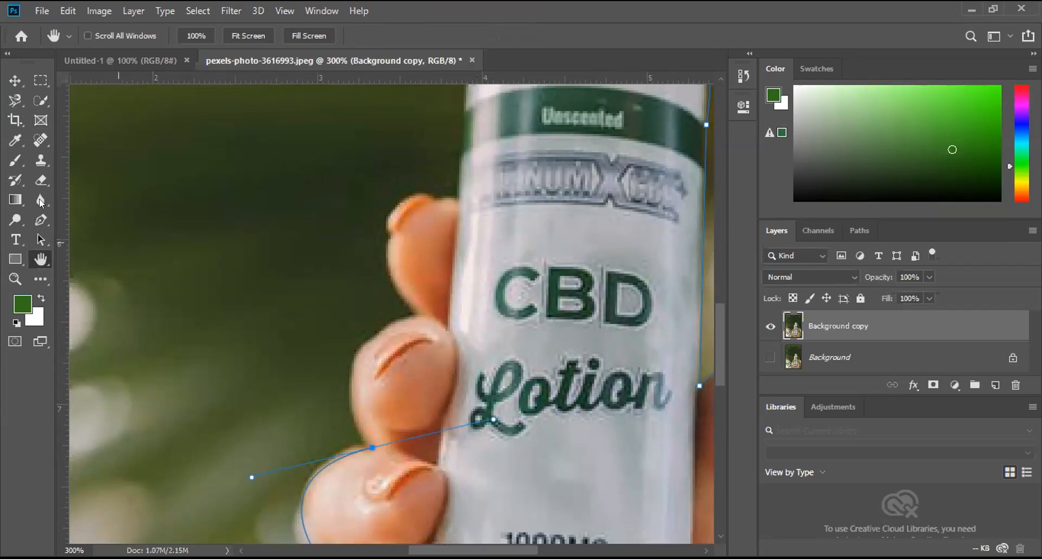
key("p")
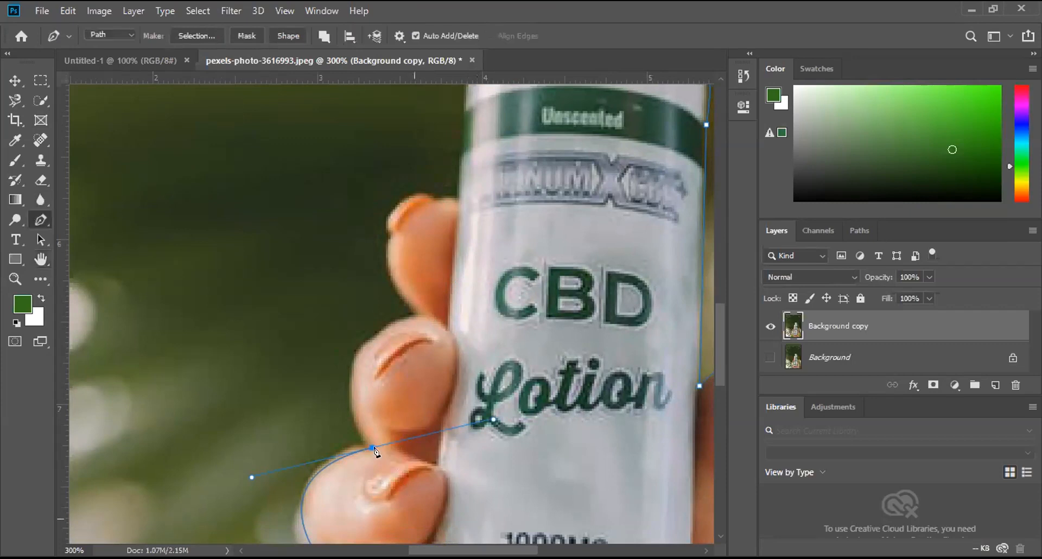
left_click(372, 448)
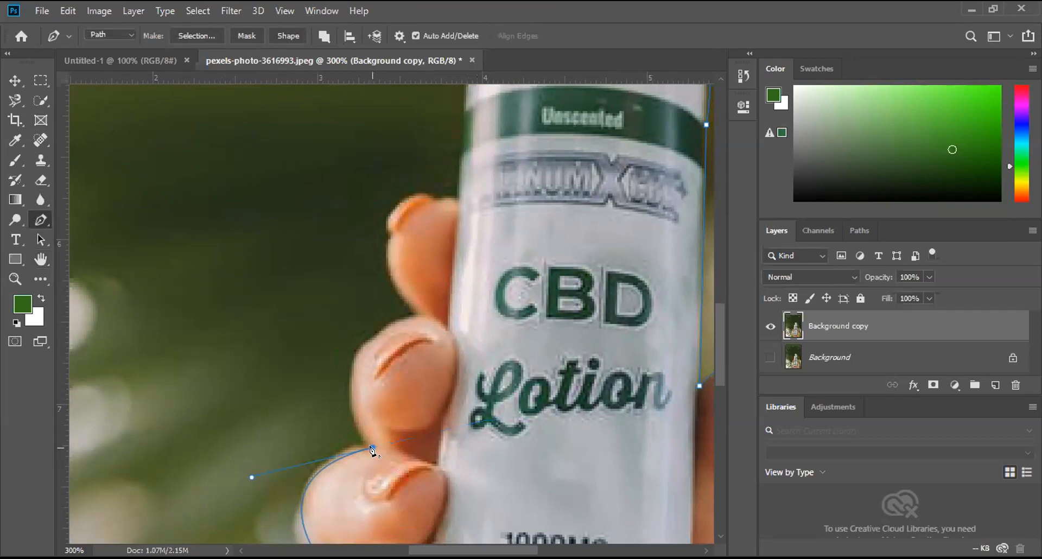
left_click_drag(435, 315, 573, 293)
left_click(434, 315, "alt")
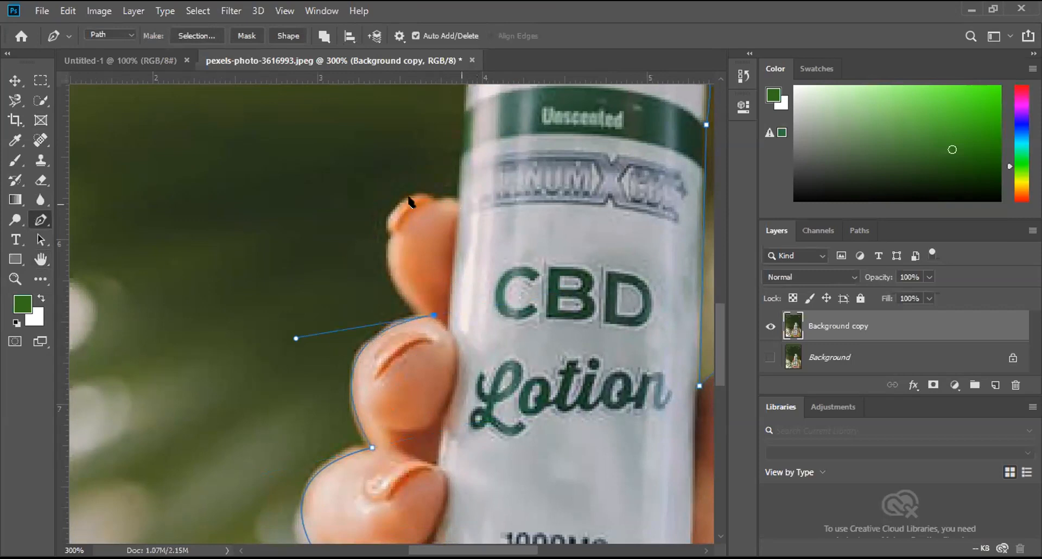
Step: Curve the path around the index fingertip to the left side of the bottle
left_click_drag(404, 201, 458, 108)
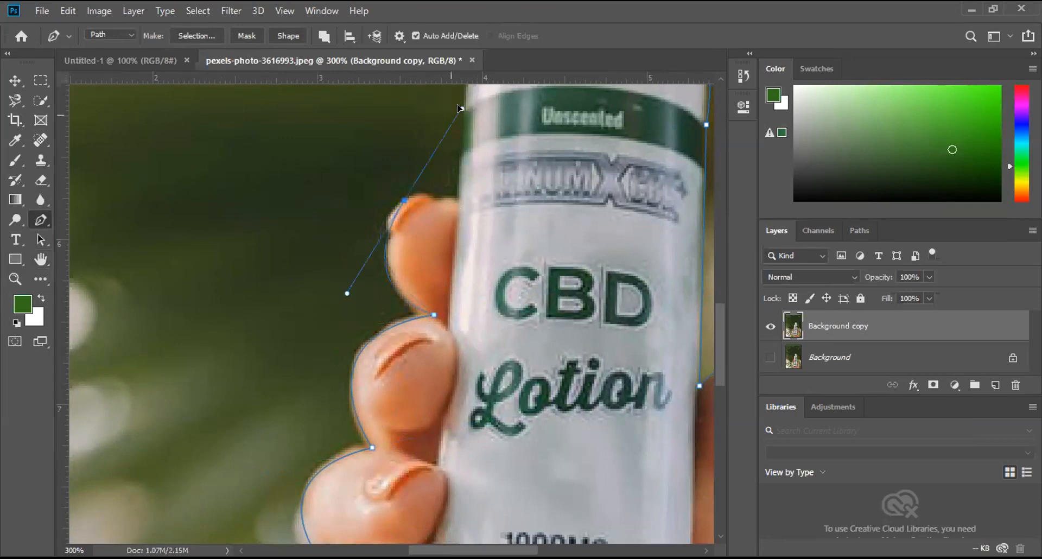
left_click(404, 200, "alt")
left_click_drag(457, 195, 484, 210)
Step: Trace the bottle's left side, shoulder and cap, and close the path at its starting anchor
key("h")
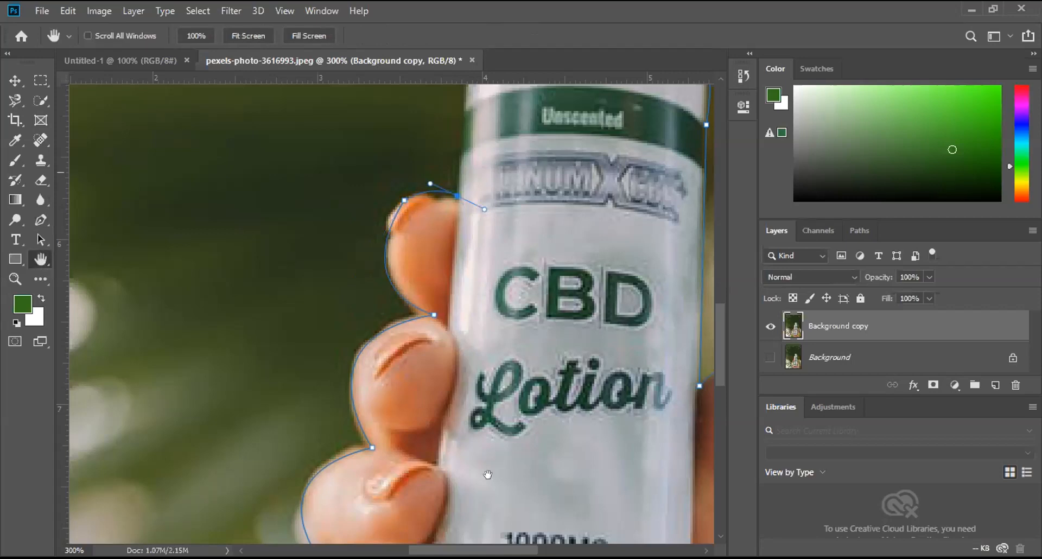
left_click_drag(486, 448, 466, 531)
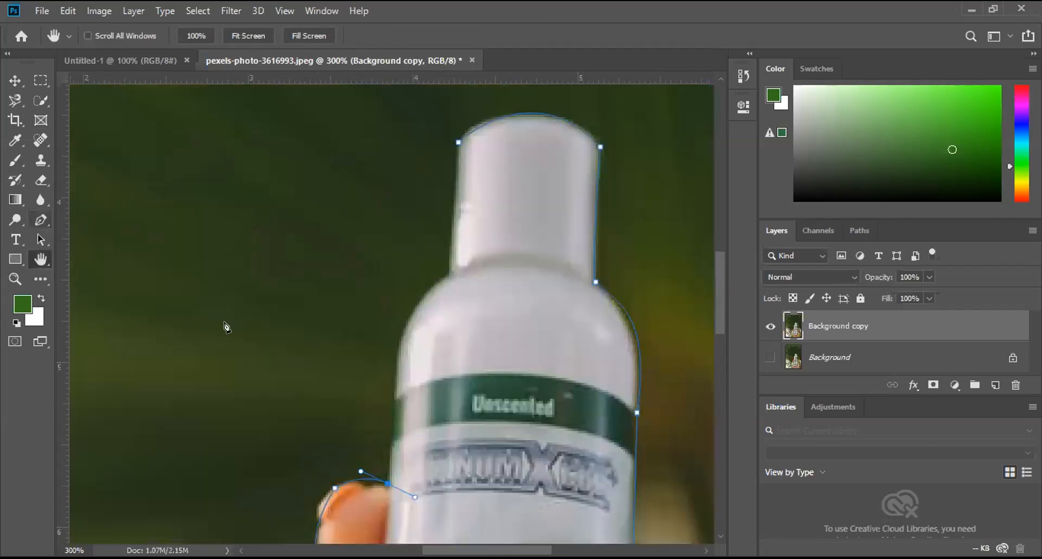
key("p")
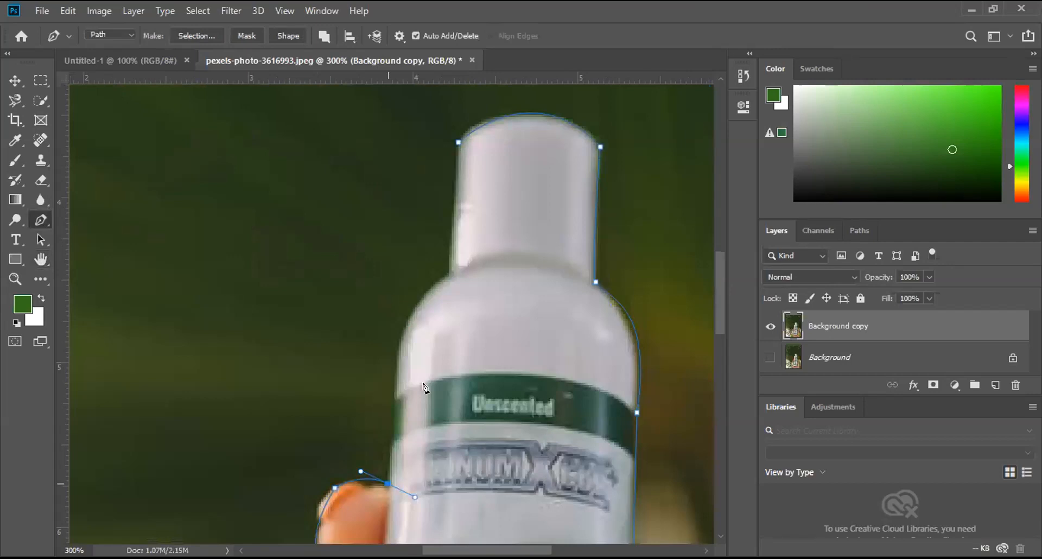
left_click(397, 343)
left_click_drag(448, 275, 478, 257)
left_click(450, 237)
left_click(450, 237)
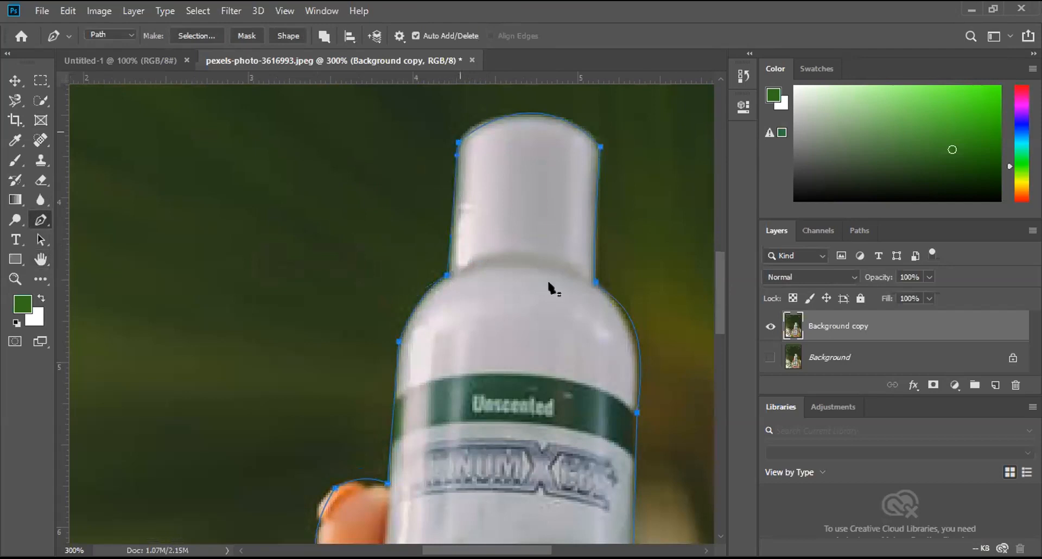
Step: Convert the closed path around the bottle and hand into a new anti-aliased selection with a feather radius of 1 pixel
scroll(556, 290, "down", 3)
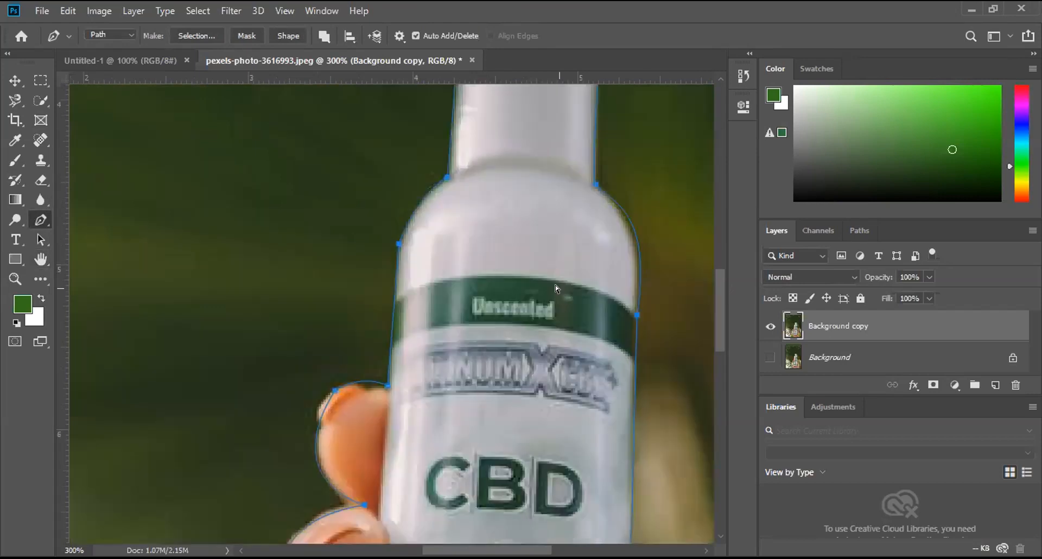
key("ctrl+0")
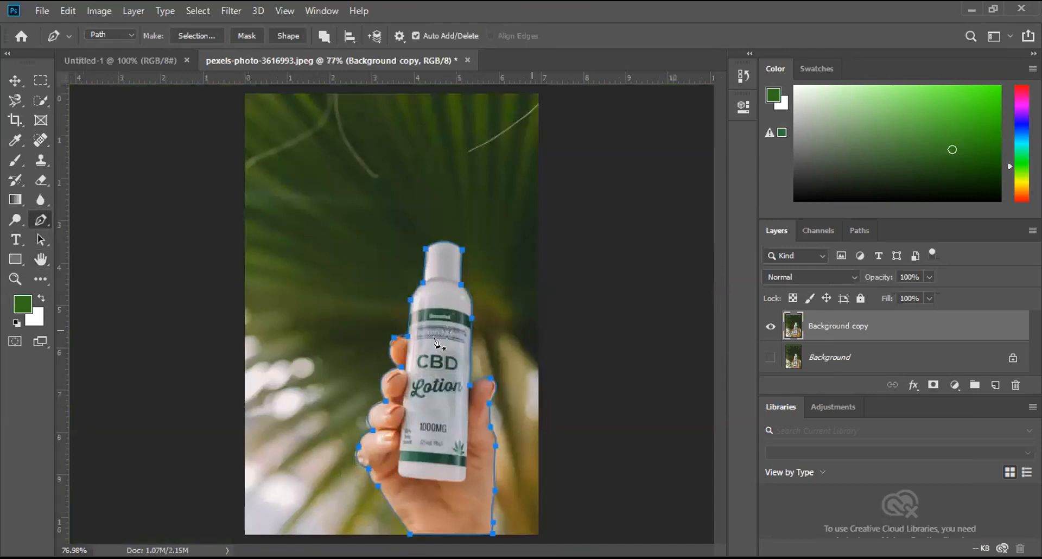
right_click(518, 129)
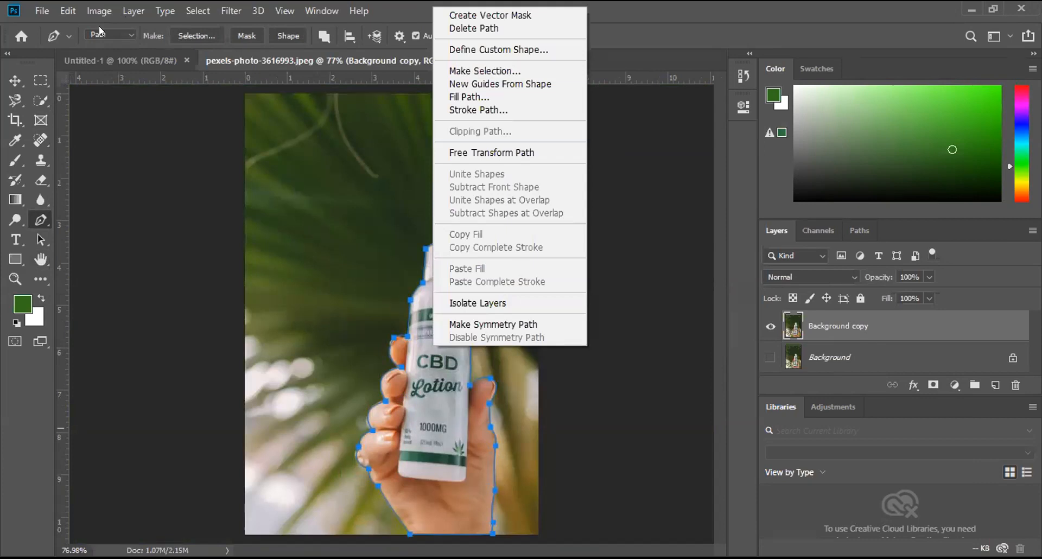
left_click(127, 30)
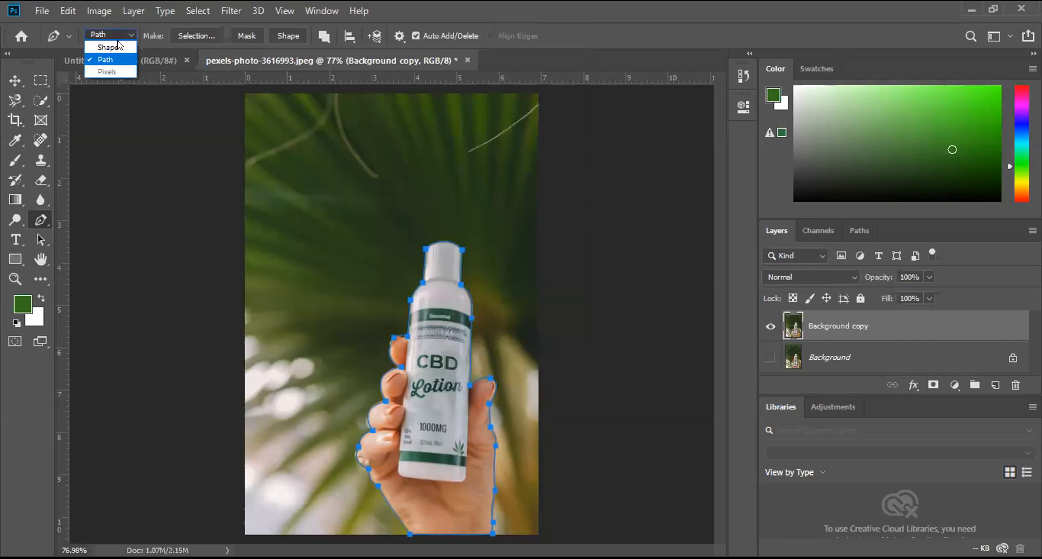
left_click(125, 28)
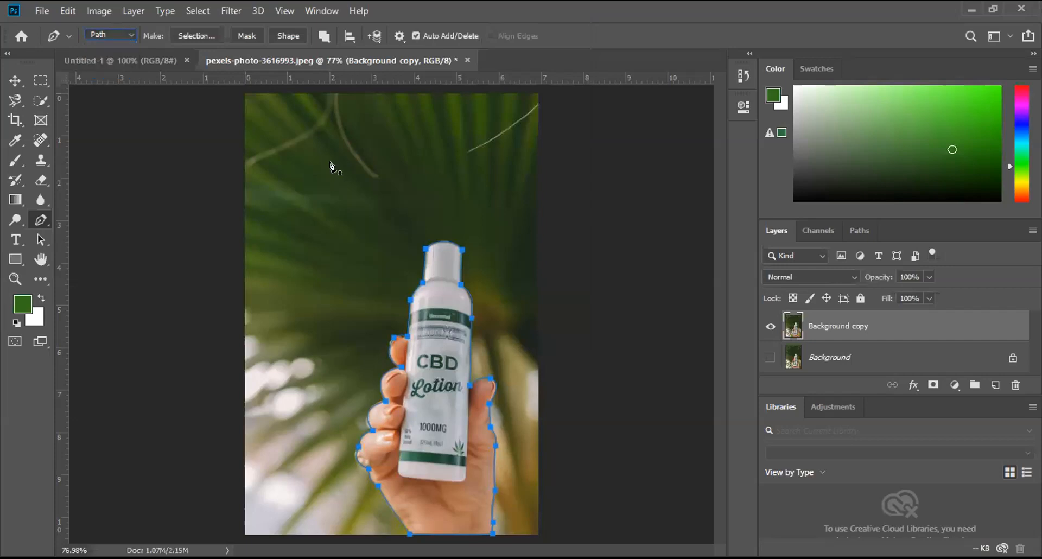
right_click(431, 337)
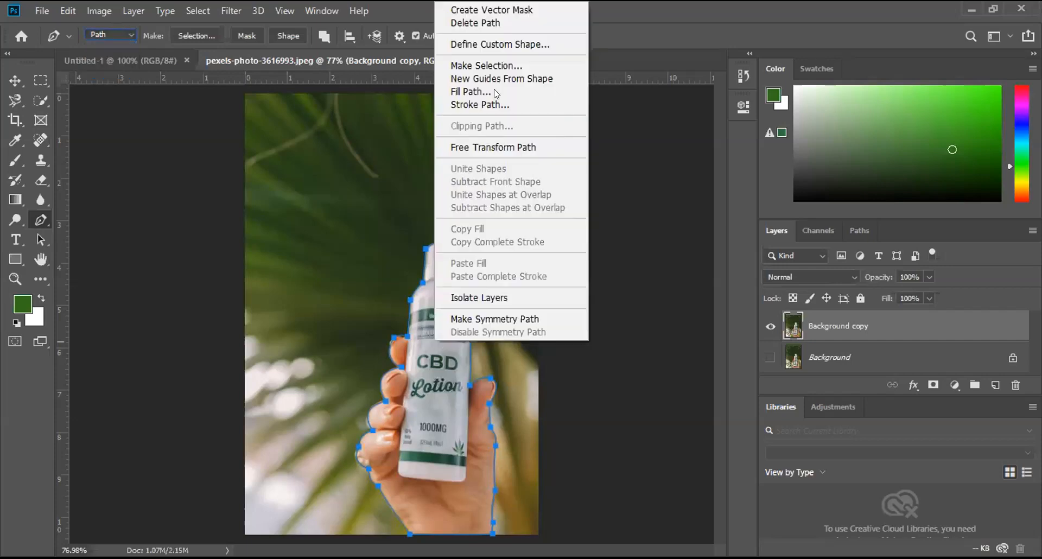
left_click(480, 66)
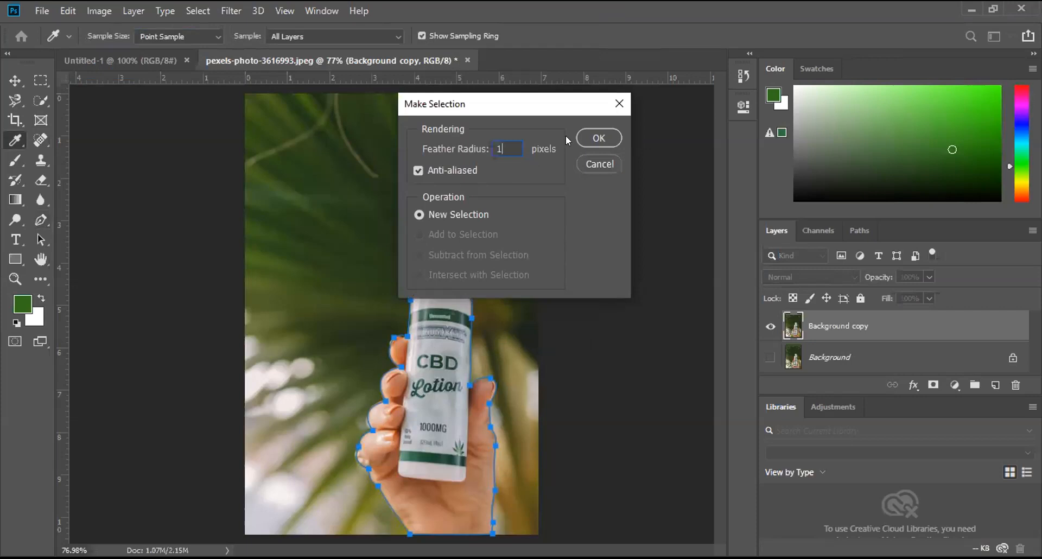
left_click(595, 139)
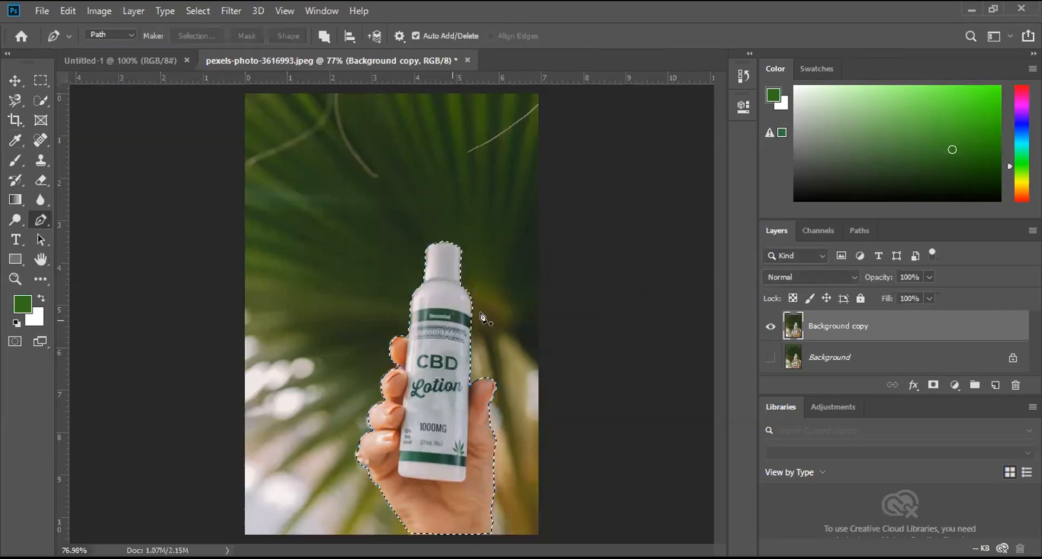
Step: Mask the Background copy layer with the selection and move the bottle cutout up toward the middle of the canvas
left_click(933, 384)
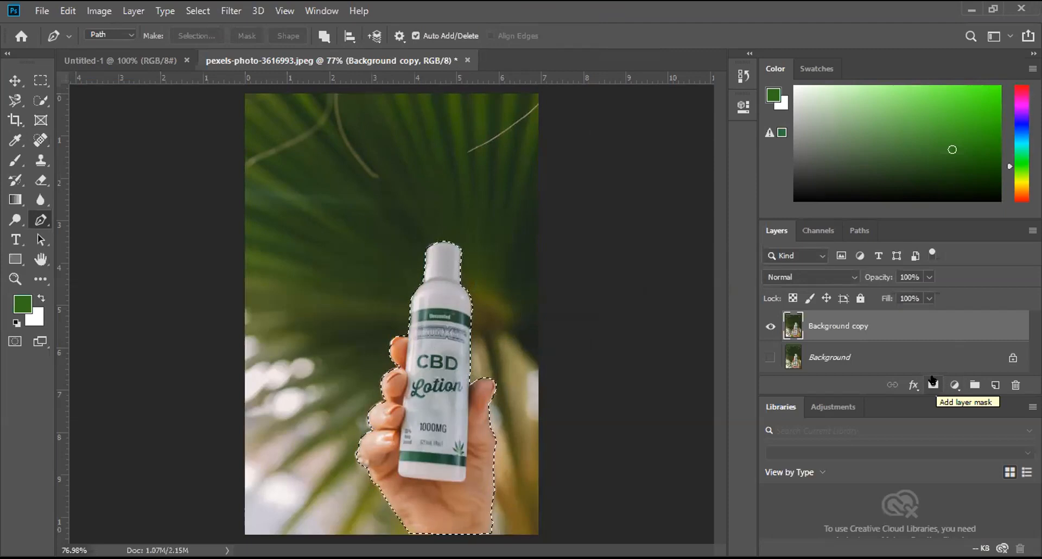
left_click(934, 385)
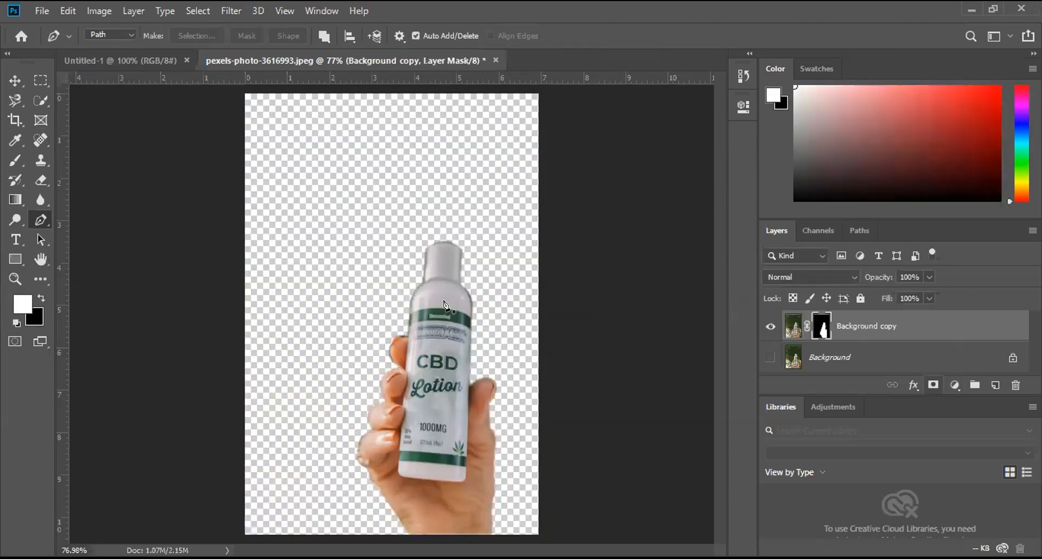
left_click(14, 81)
left_click_drag(433, 338, 425, 328)
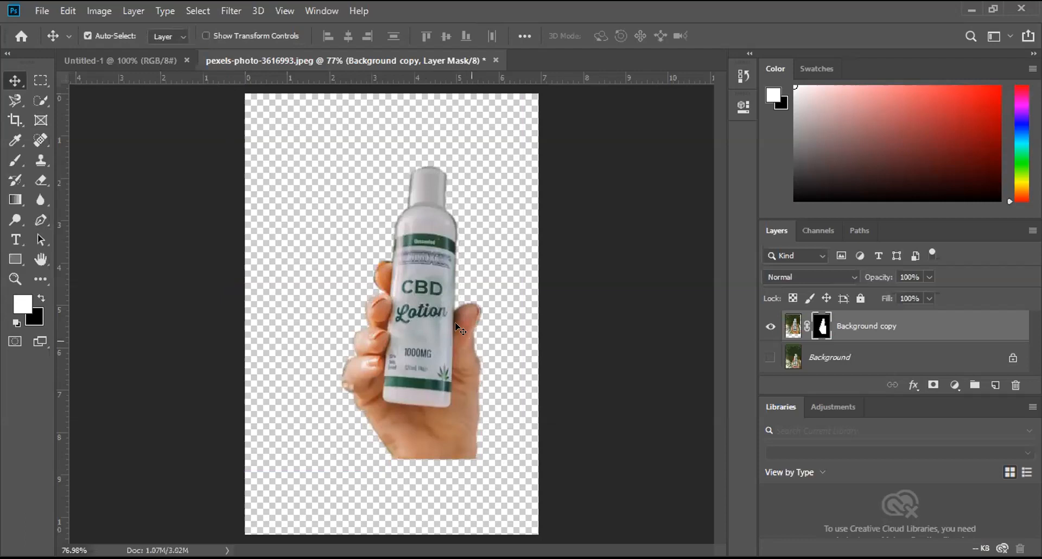
Step: Scale the masked bottle cutout to about 74% and place it near the middle of the canvas
key("ctrl")
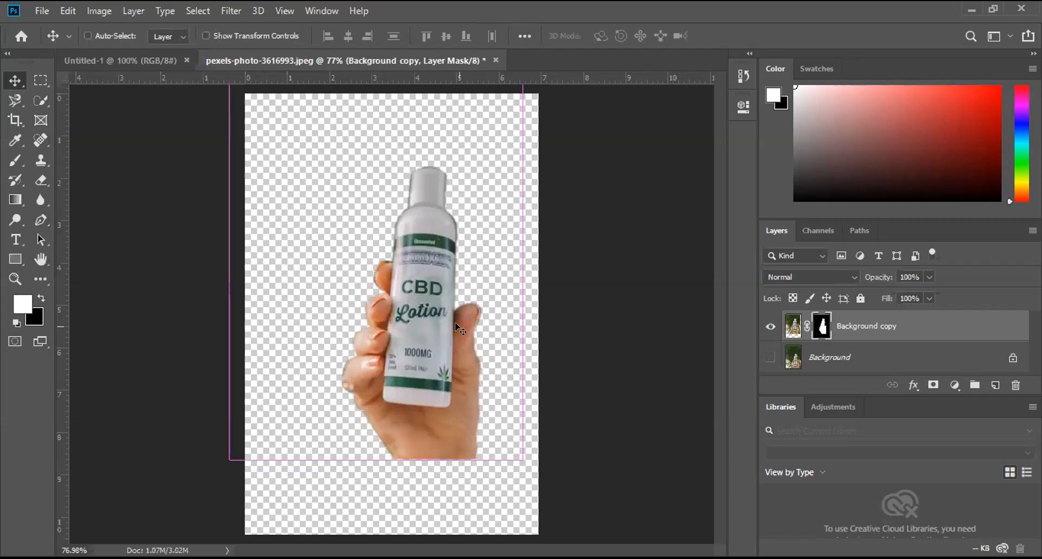
key("ctrl+t")
left_click_drag(511, 461, 434, 342)
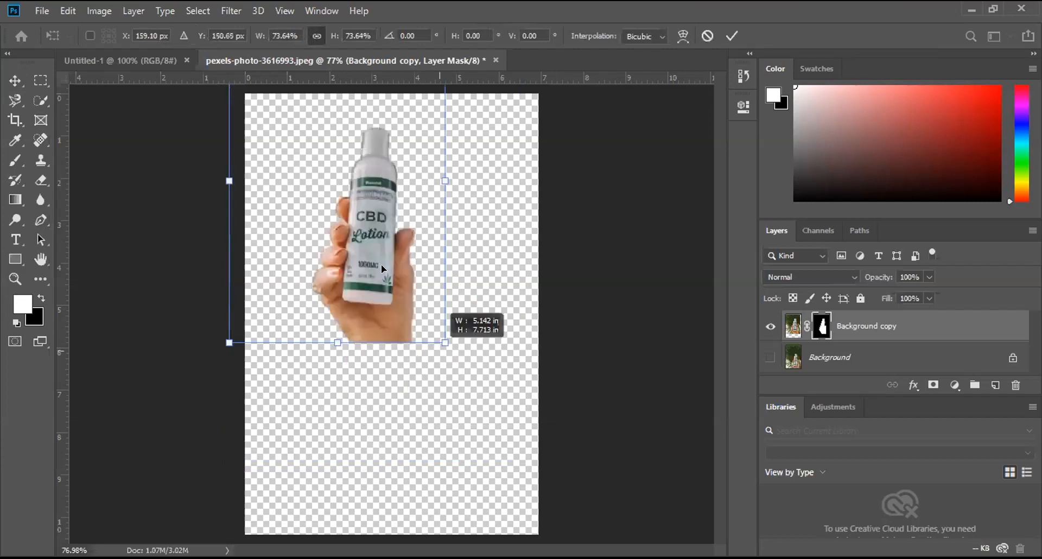
left_click_drag(381, 266, 370, 256)
left_click_drag(390, 299, 139, 57)
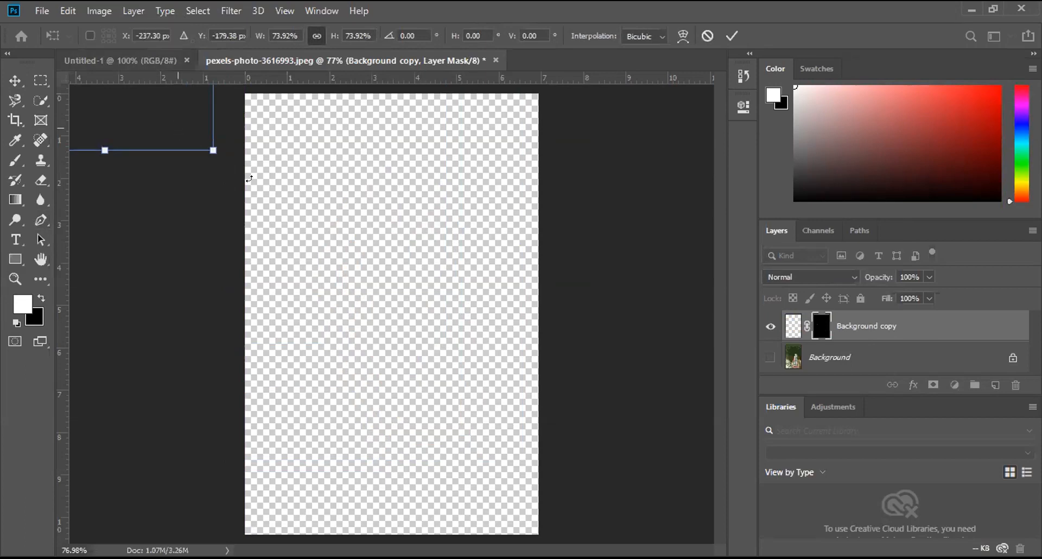
left_click_drag(123, 105, 225, 212)
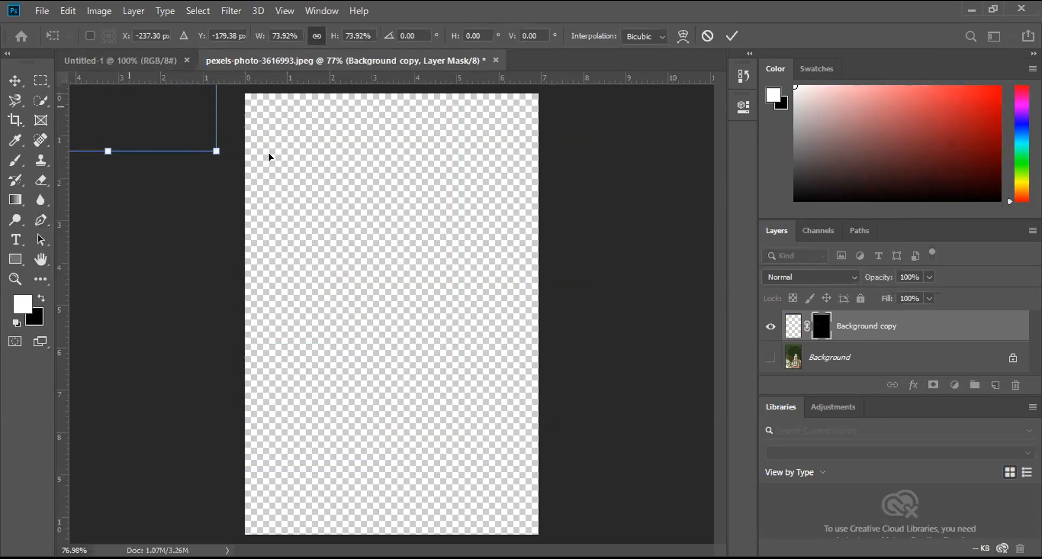
left_click_drag(445, 216, 422, 280)
left_click_drag(356, 226, 459, 309)
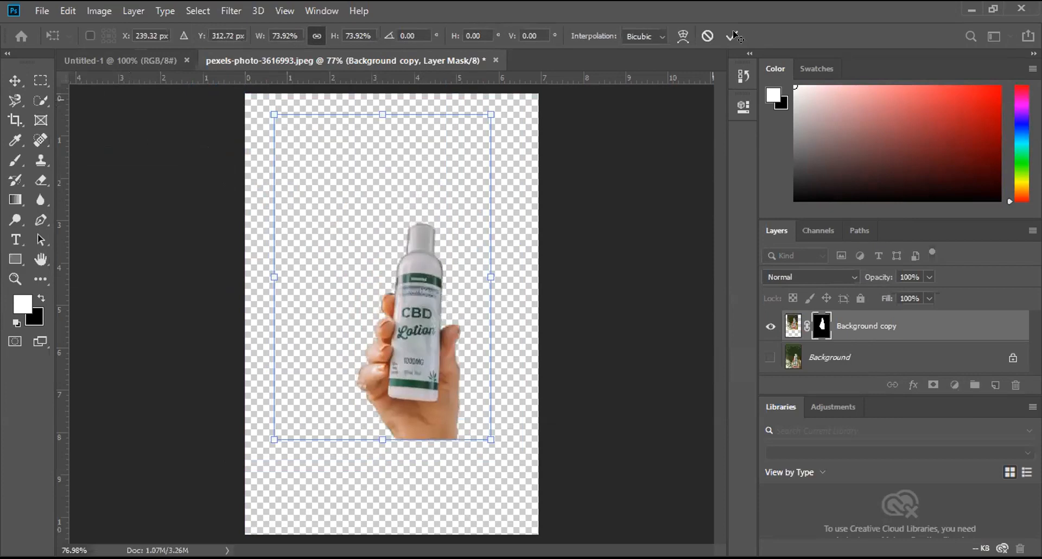
left_click(732, 36)
Step: Copy the bottle cutout into the Untitled-1 document, scale it to about 71% and place it in the right half
left_click_drag(350, 187, 521, 326)
left_click_drag(562, 370, 479, 334)
key("ctrl")
key("ctrl+t")
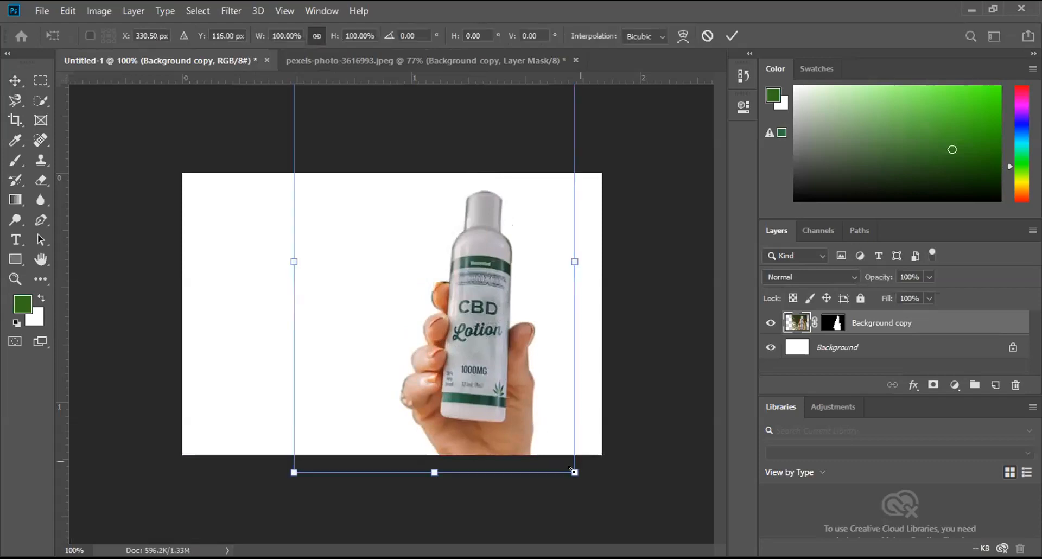
left_click_drag(575, 473, 494, 351)
left_click_drag(445, 279, 467, 300)
left_click_drag(505, 347, 554, 396)
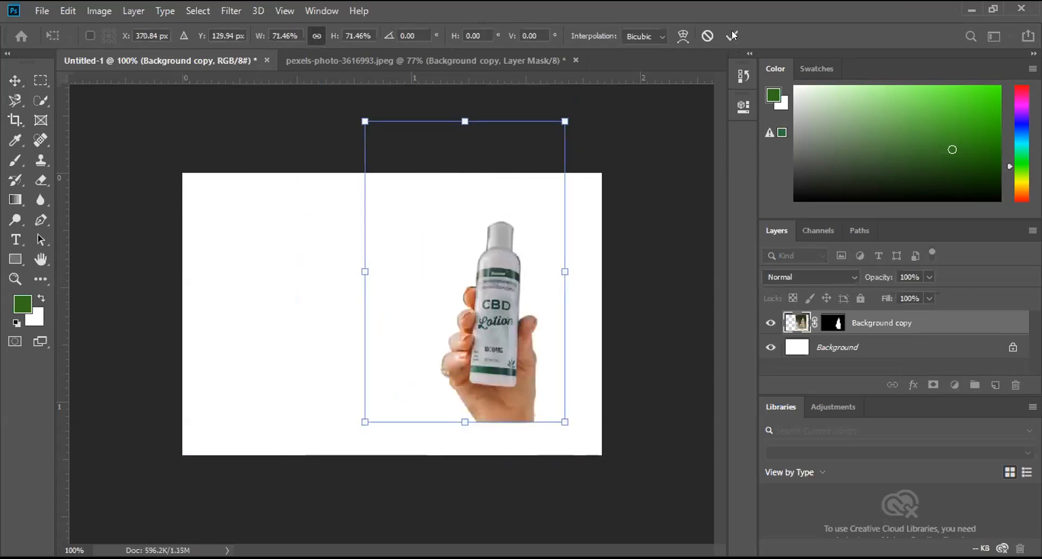
left_click_drag(563, 118, 623, 153)
left_click_drag(487, 328, 481, 341)
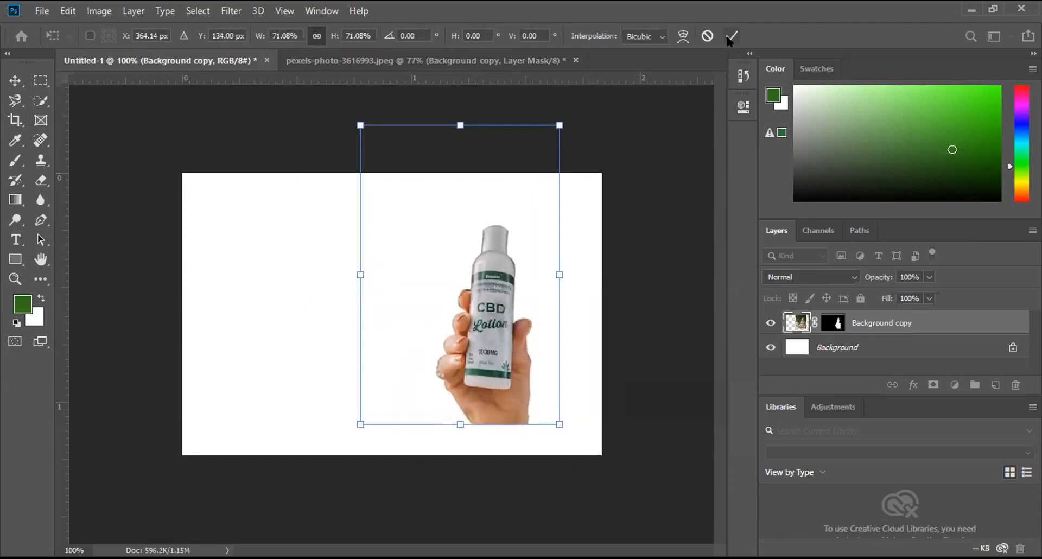
left_click(731, 37)
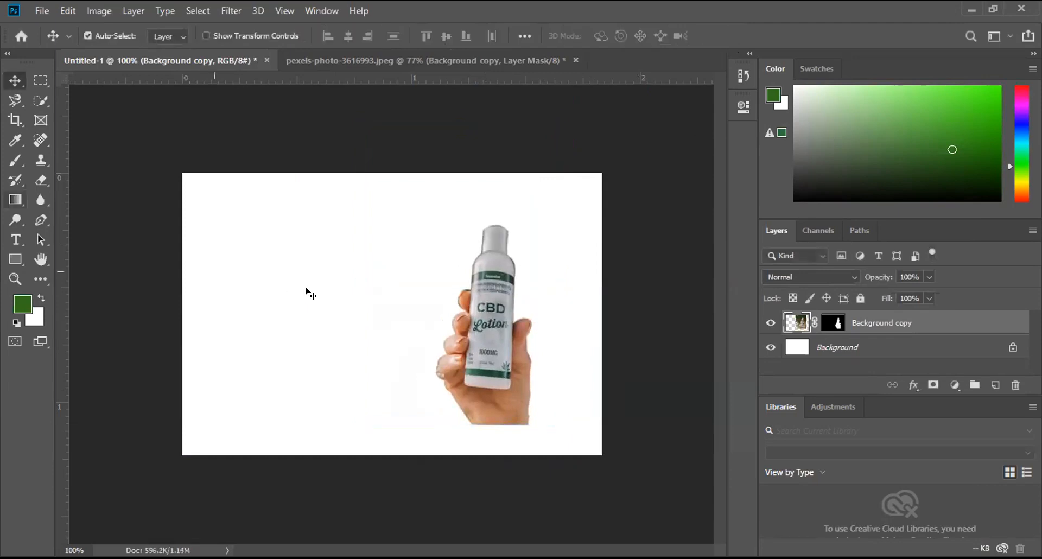
Step: Unlock the original Background layer of the bottle photo, with only that layer shown, and copy it into Untitled-1
left_click(336, 57)
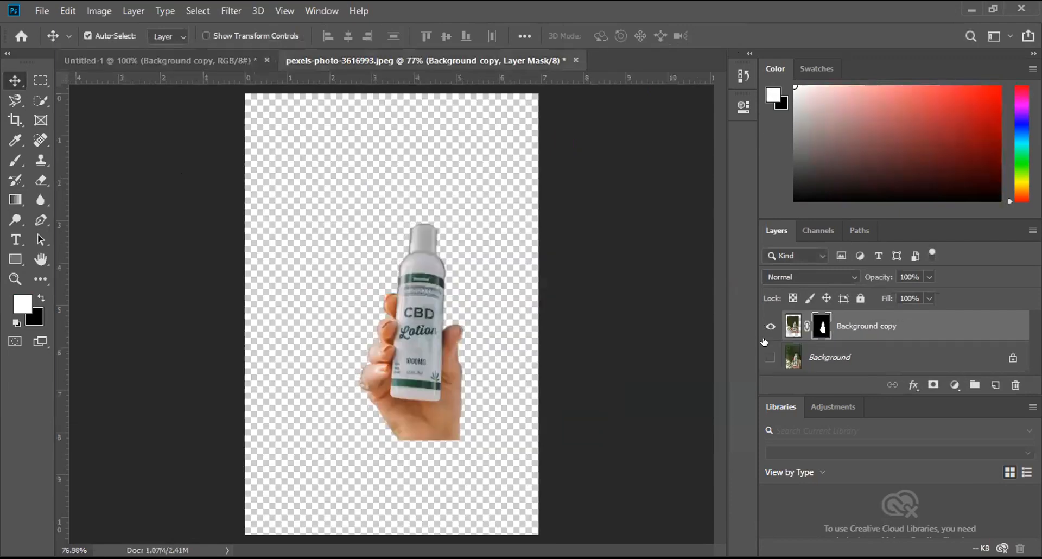
left_click(768, 357, "alt")
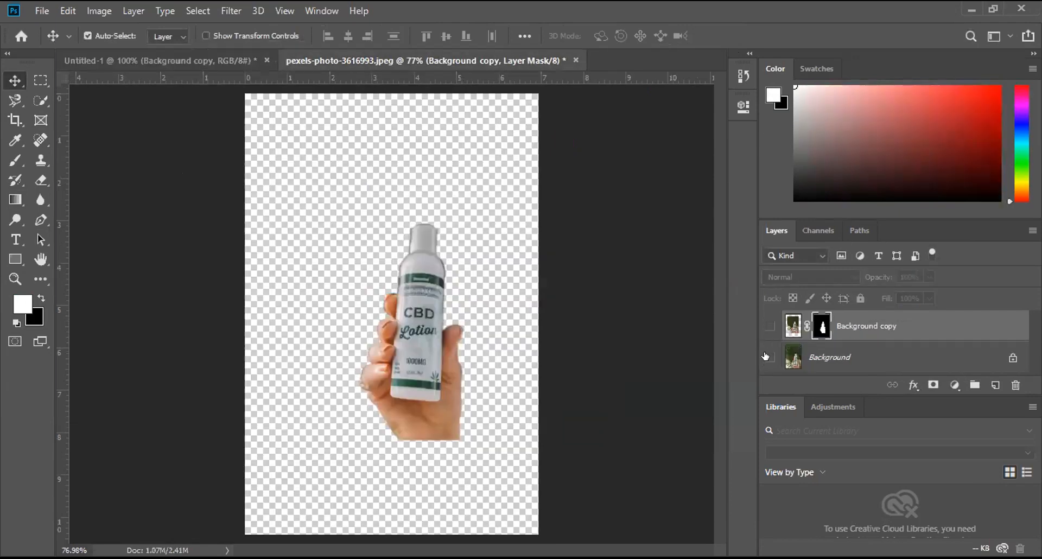
left_click_drag(388, 325, 433, 246)
left_click(1010, 359)
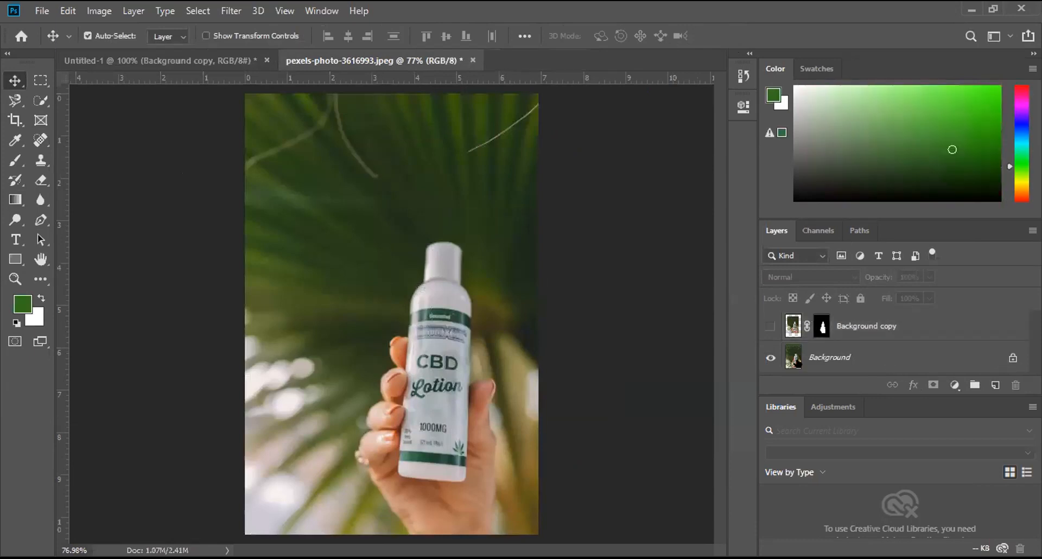
left_click_drag(333, 158, 165, 59)
left_click_drag(293, 333, 294, 333)
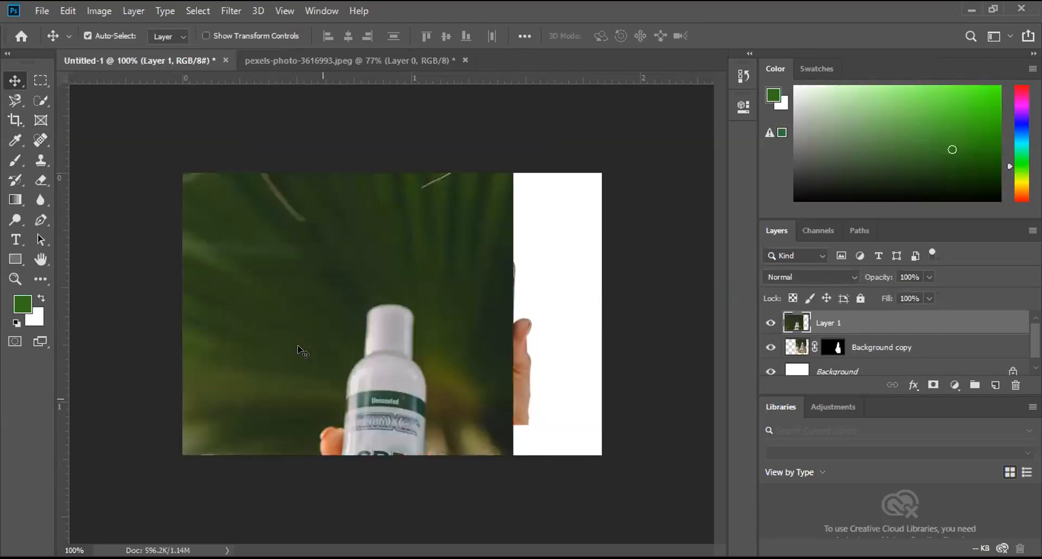
Step: Scale the copied bottle photo to about 36% and place it in the left half beside the cutout
key("ctrl+t")
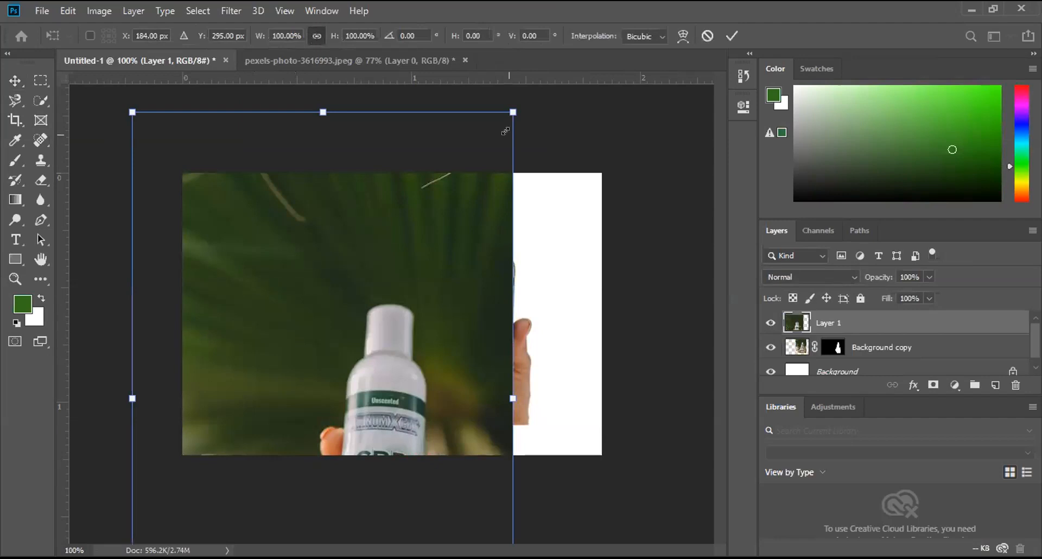
left_click_drag(511, 109, 308, 379)
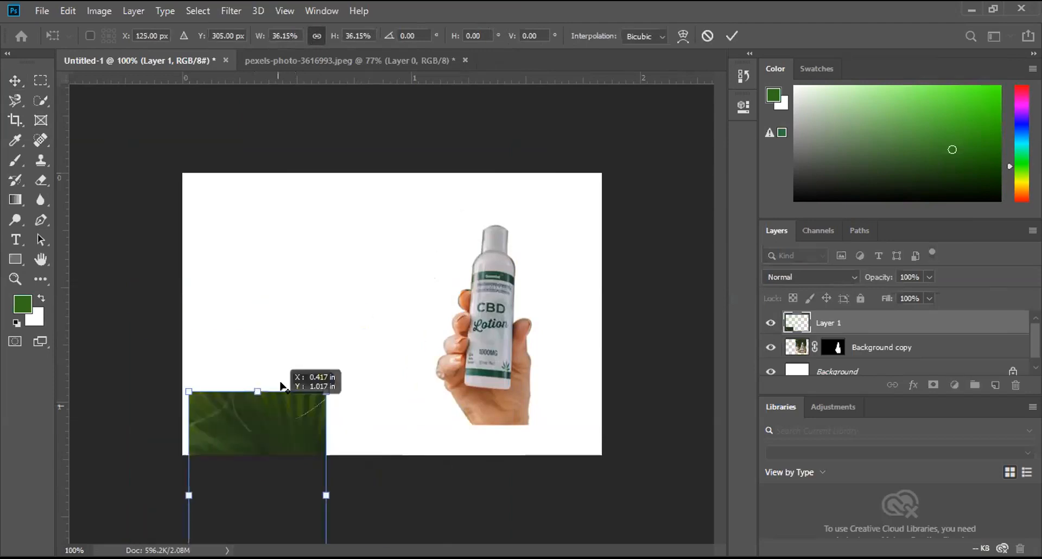
left_click(298, 265, "alt")
left_click_drag(282, 442, 297, 261)
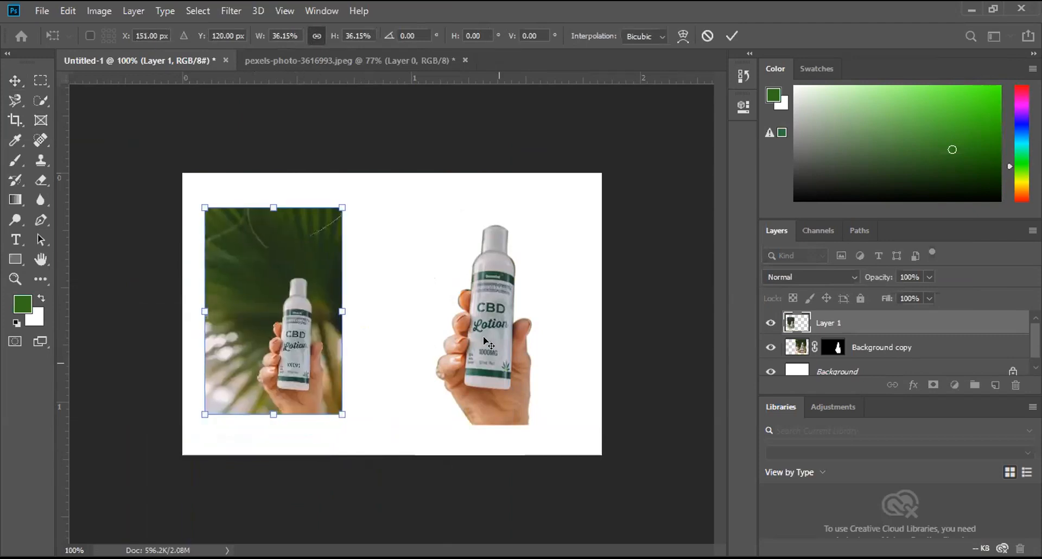
key("Return")
Step: Shift the bottle cutout slightly up and left, and move the small photo toward the lower-left corner of the artwork
left_click_drag(487, 339, 480, 326)
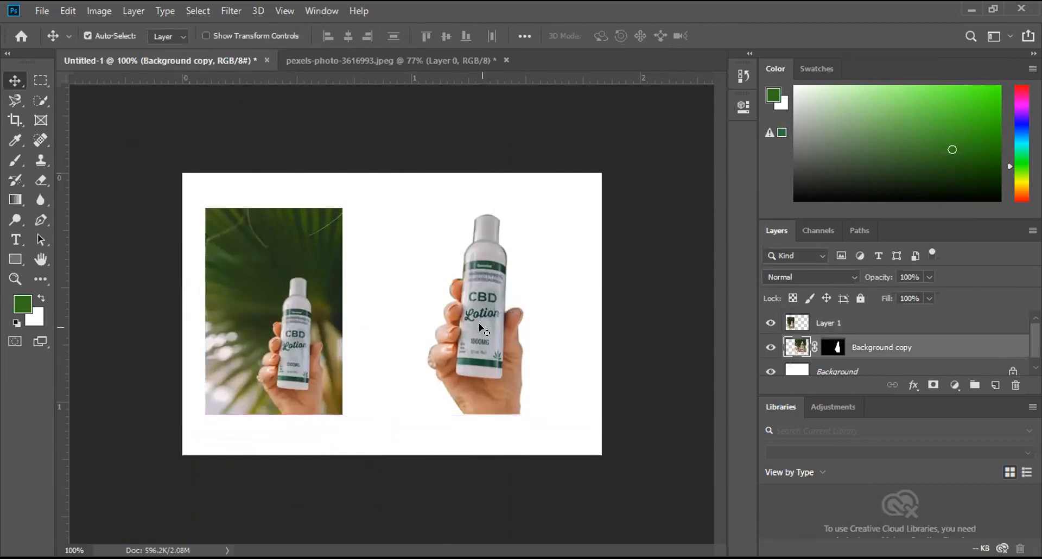
left_click_drag(272, 326, 262, 357)
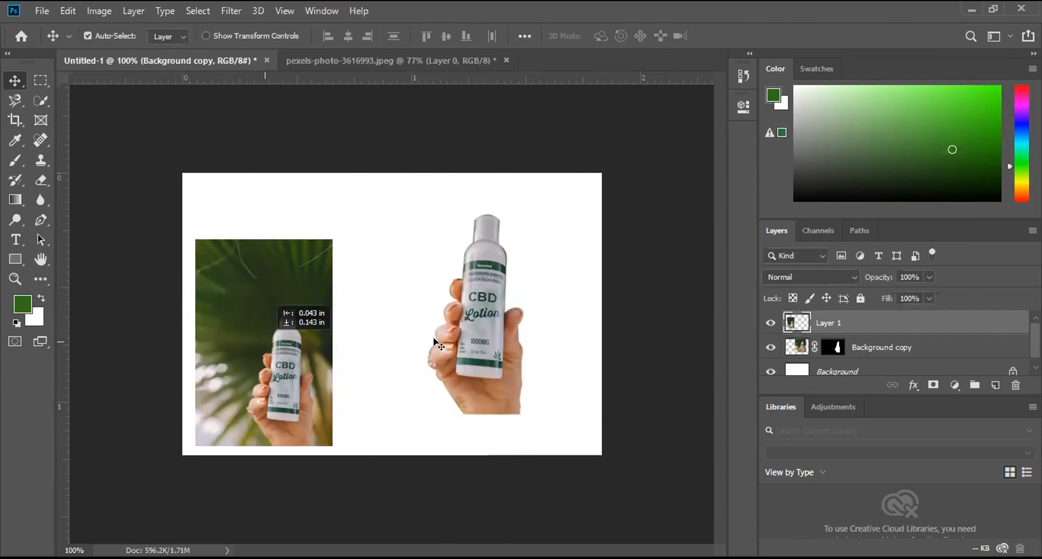
left_click_drag(438, 343, 439, 341)
Step: Copy the full-size original bottle photo into Untitled-1 once more and hide that new layer
left_click(379, 59)
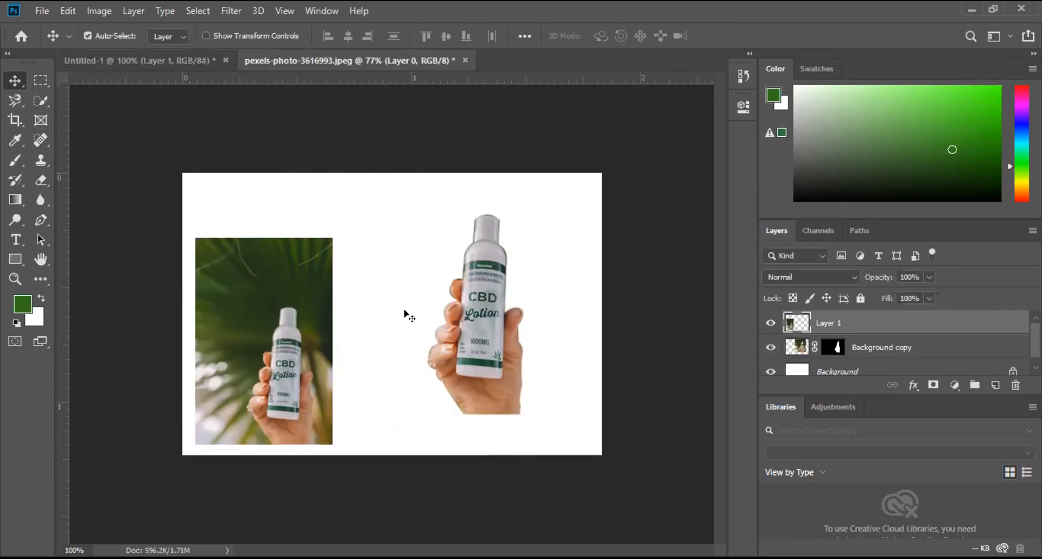
left_click_drag(412, 281, 189, 60)
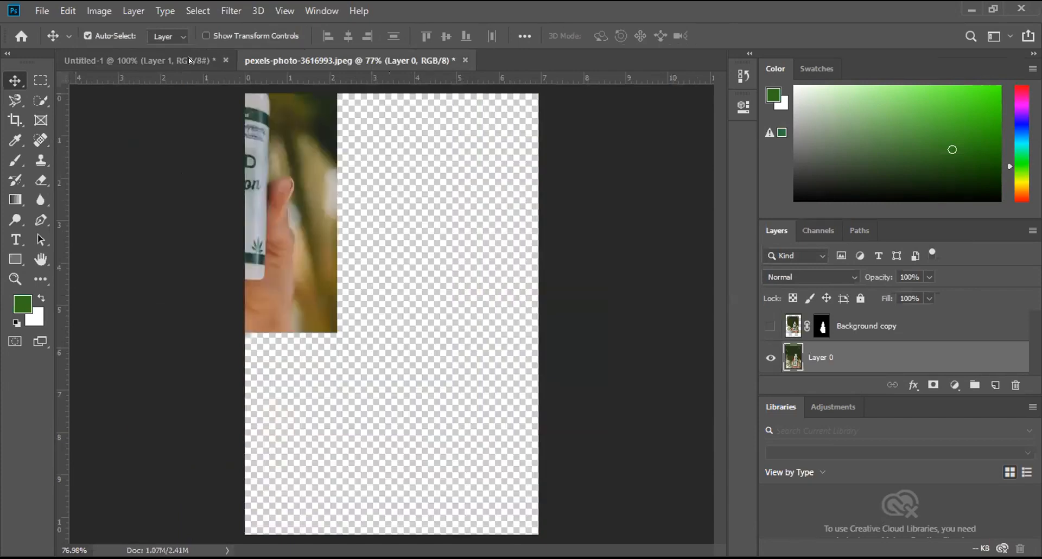
left_click_drag(239, 288, 308, 325)
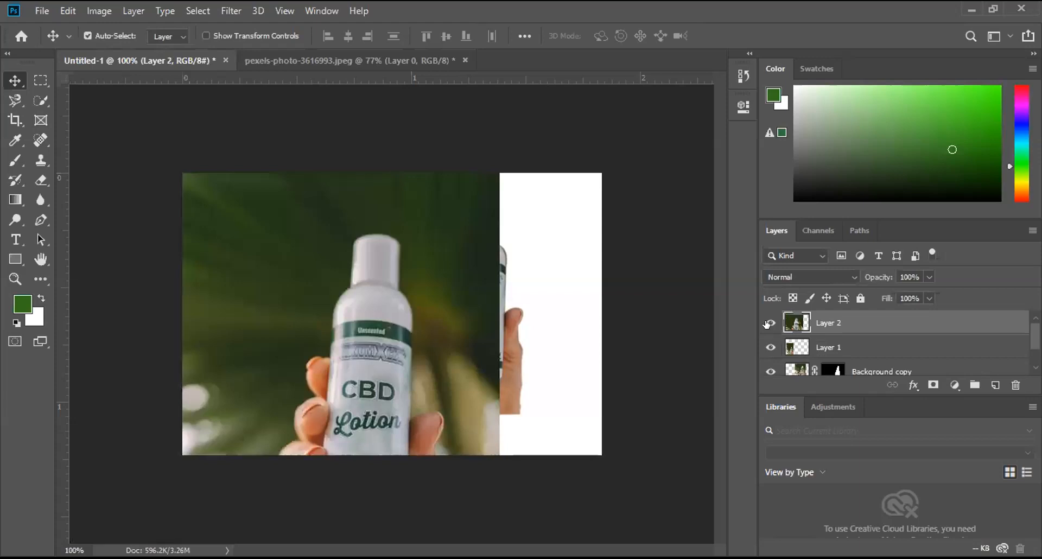
left_click(769, 324)
Step: Move the small bottle photo up level with the cutout and hide the rulers
left_click_drag(294, 347, 306, 320)
key("ctrl")
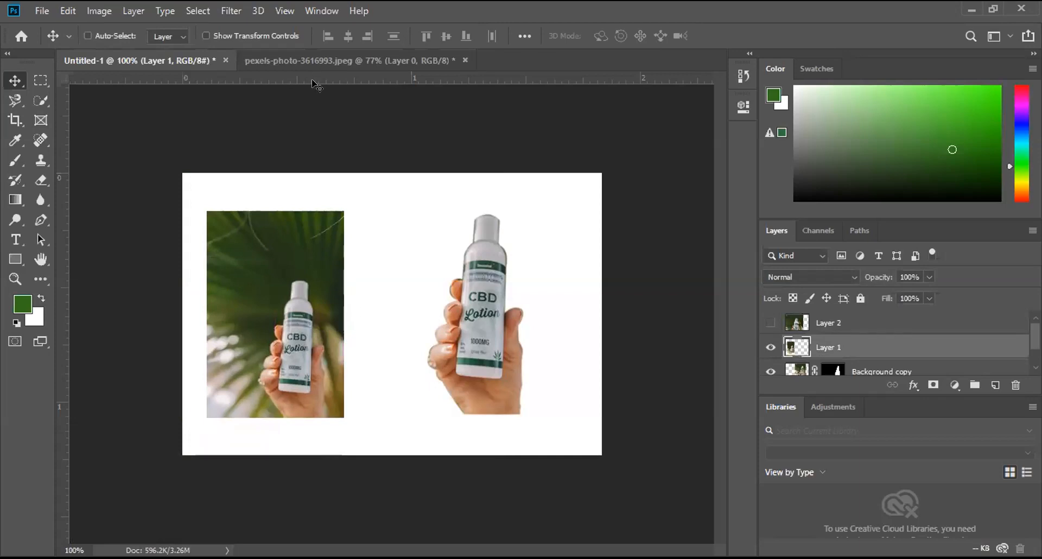
key("ctrl+r")
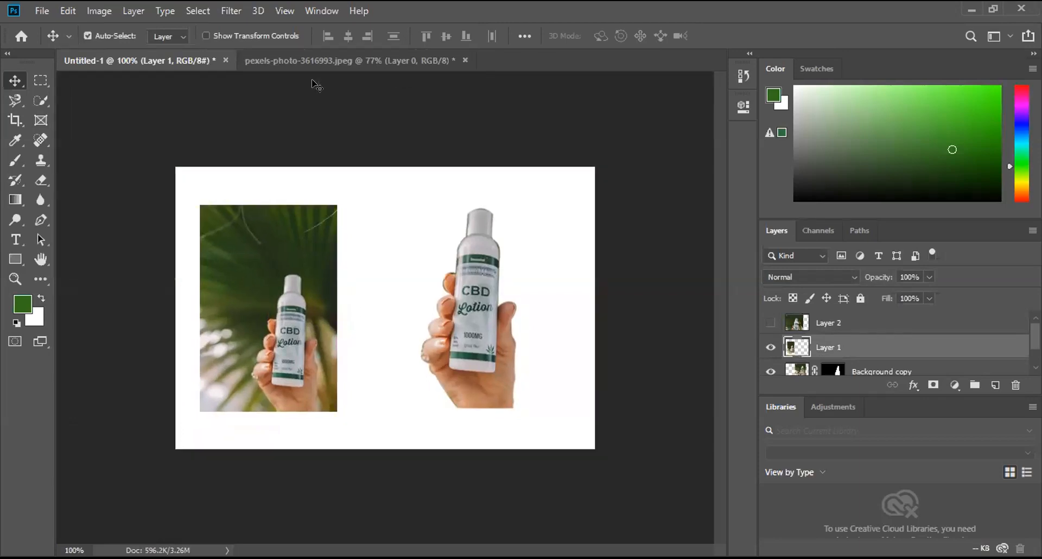
Step: In pexels-photo-3616993.jpeg, move the bottle cutout up and to the left, show Layer 0 and hide the Background copy layer
left_click(320, 63)
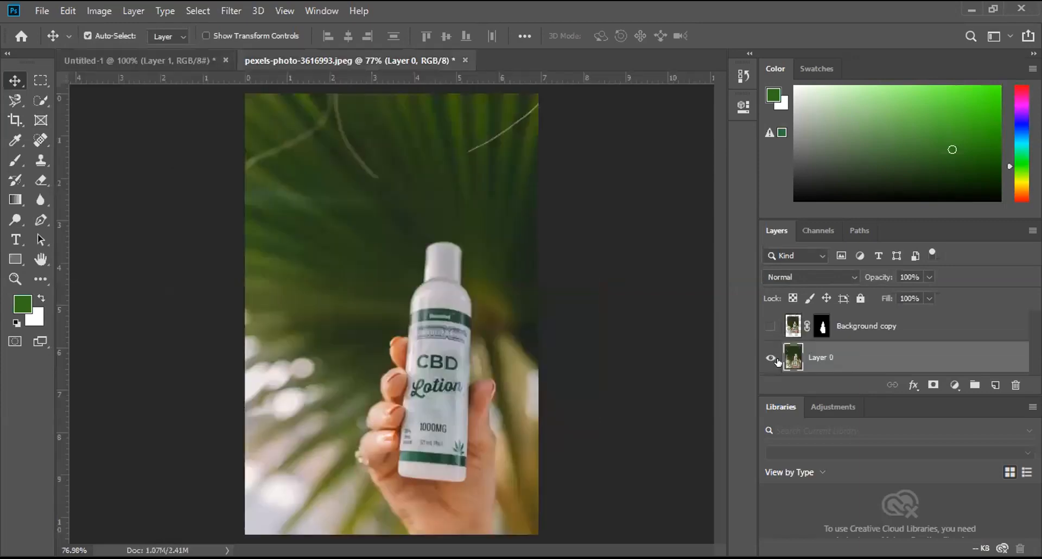
left_click(766, 356)
left_click(769, 326)
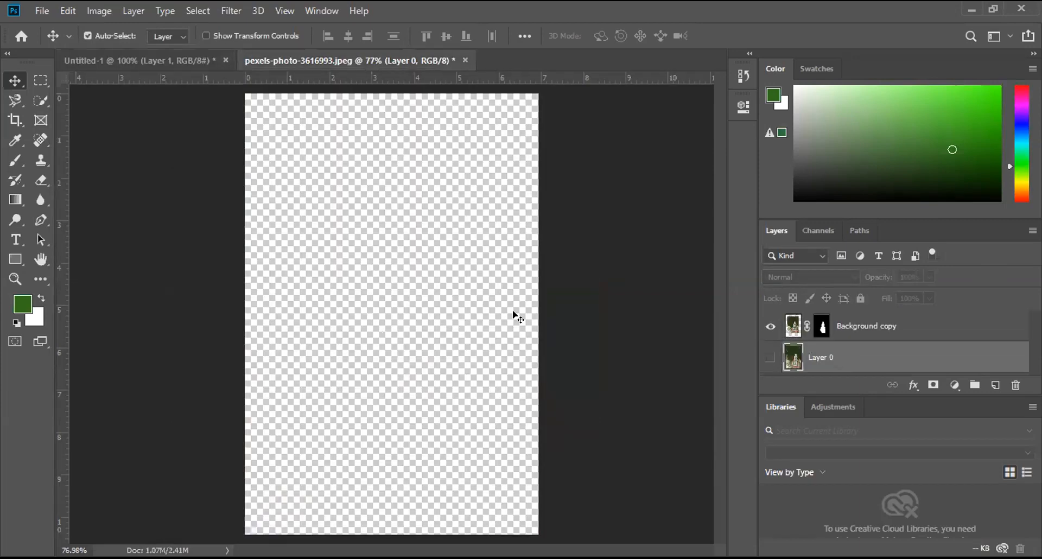
left_click_drag(419, 313, 405, 279)
left_click(769, 357)
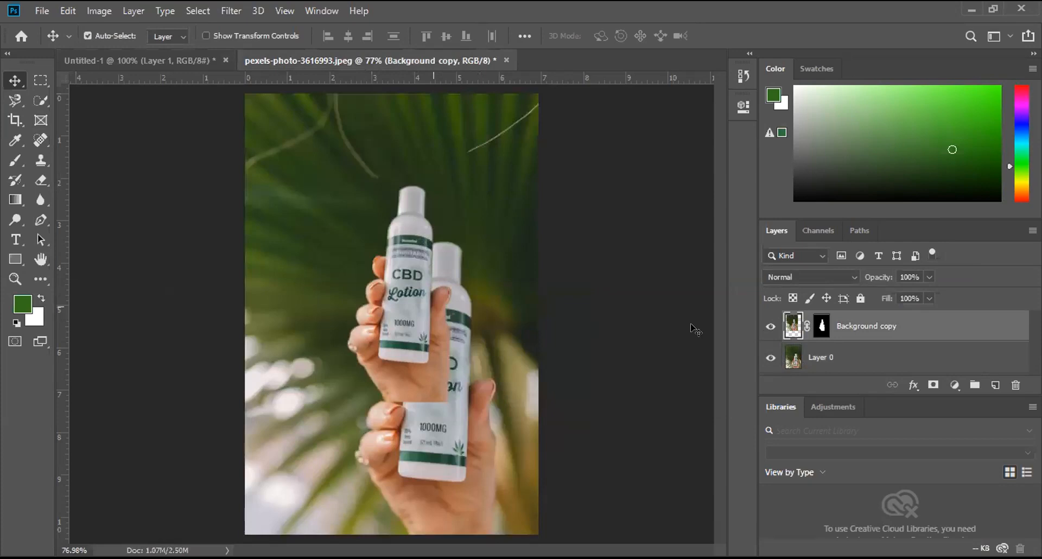
left_click(769, 326)
Step: Return to Untitled-1 and nudge the small bottle photo slightly up
left_click(185, 63)
left_click_drag(294, 329, 286, 325)
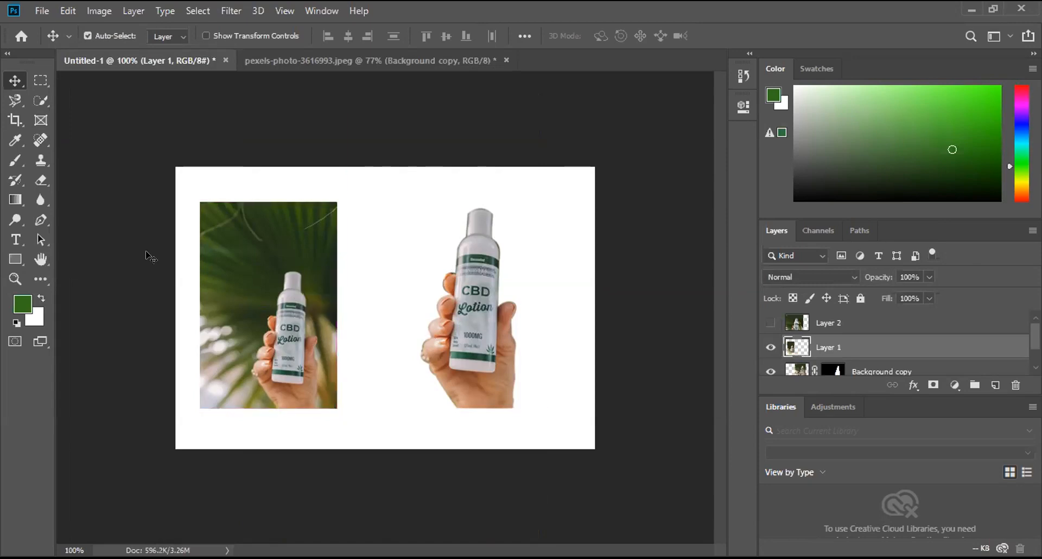
Step: Draw a rectangle of about 220 × 283 px over the bottle cutout, with a bright green fill and no stroke
left_click(15, 259)
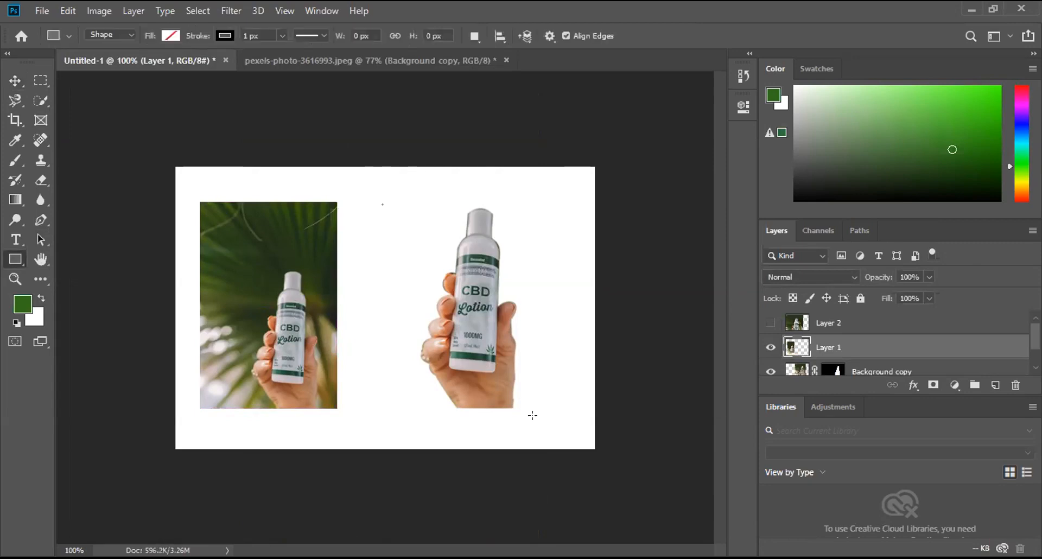
left_click_drag(532, 415, 550, 419)
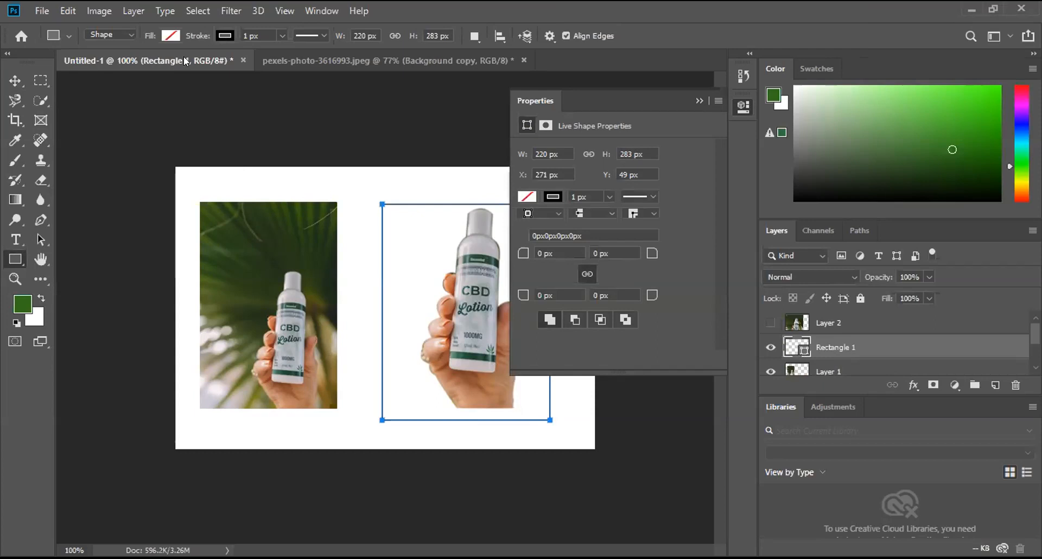
left_click(225, 36)
left_click(159, 64)
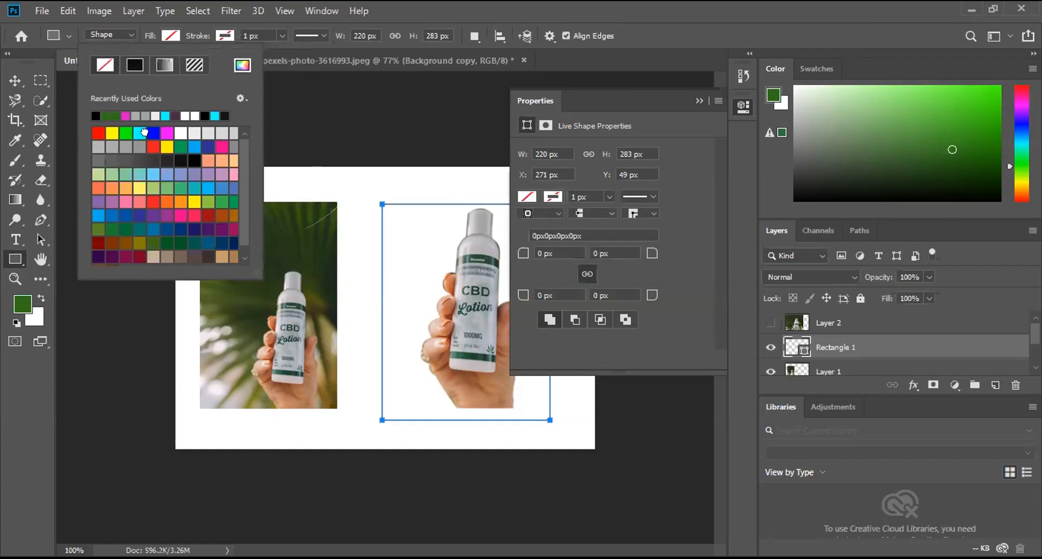
left_click(153, 133)
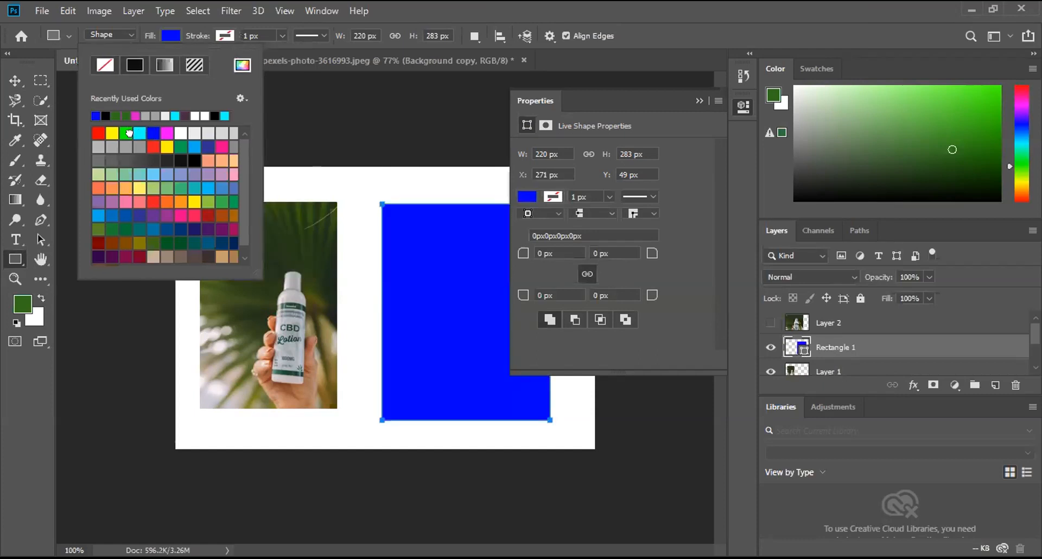
left_click(127, 133)
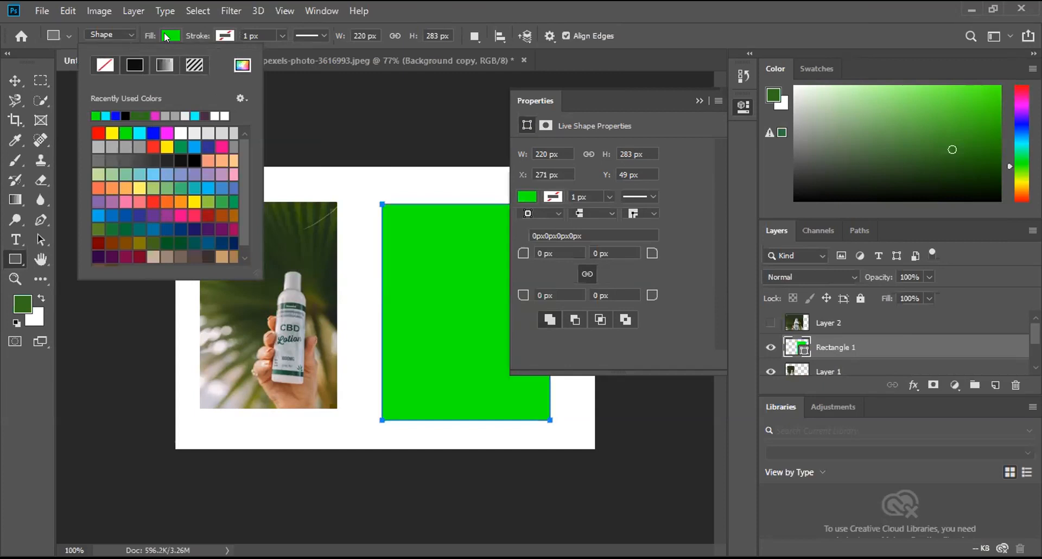
left_click(696, 101)
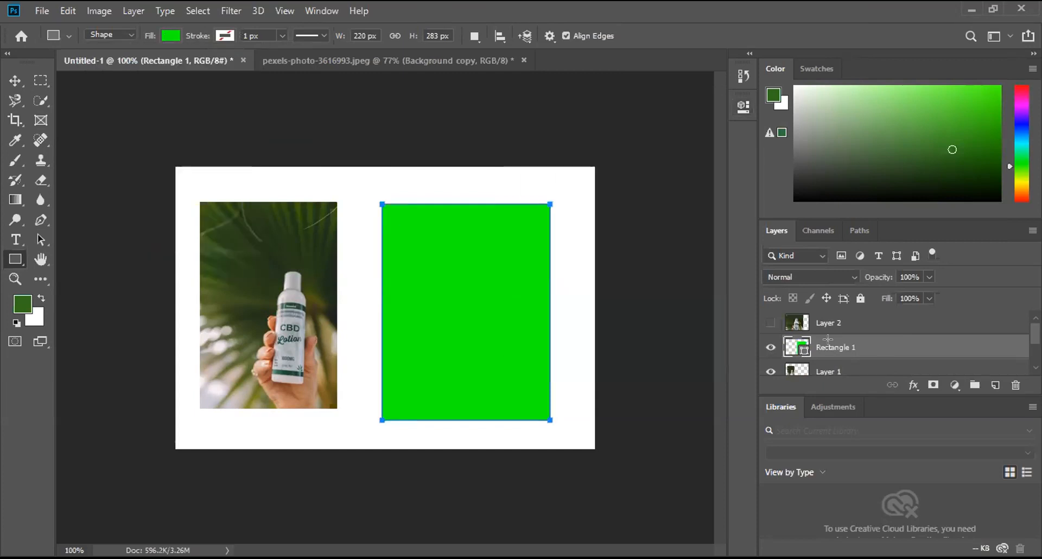
Step: Place the green rectangle's layer beneath the bottle cutout and shift the rectangle slightly up and right to frame the bottle
left_click(14, 81)
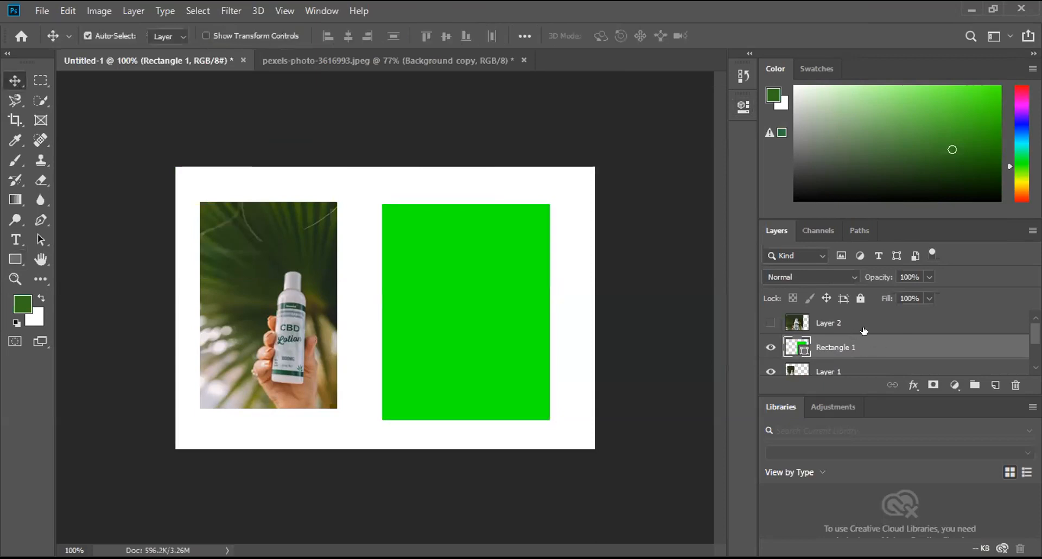
scroll(861, 325, "down", 1)
left_click_drag(860, 319, 850, 353)
left_click_drag(526, 249, 537, 242)
Step: Shift the small bottle photo toward the cutout and lower the bottle cutout slightly
left_click_drag(314, 298, 321, 298)
left_click_drag(472, 326, 472, 329)
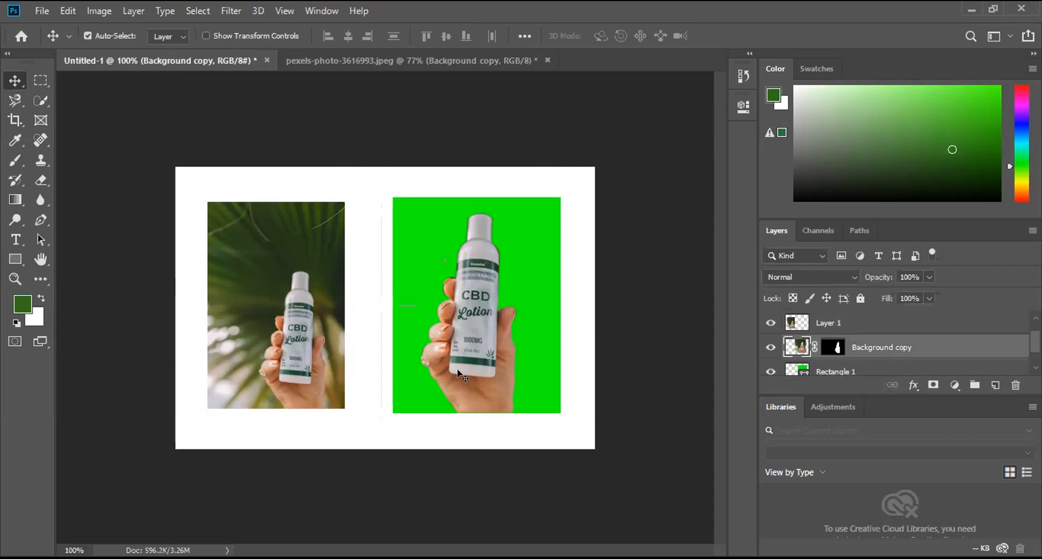
mouse_move(251, 302)
left_mouse_down()
mouse_move(238, 302)
mouse_move(267, 302)
left_mouse_up()
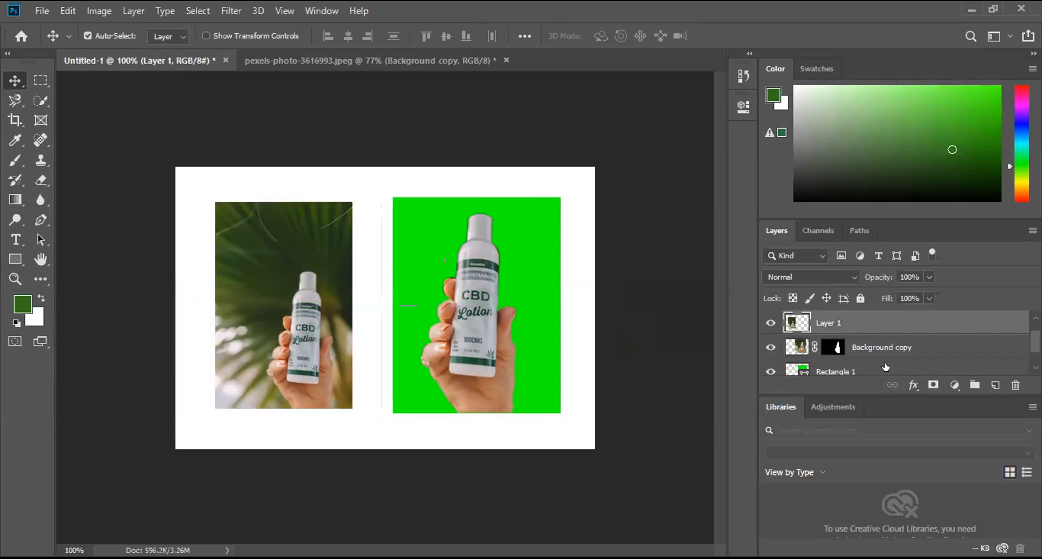
Step: Delete the green rectangle layer
left_click(1009, 374)
left_click(1010, 385)
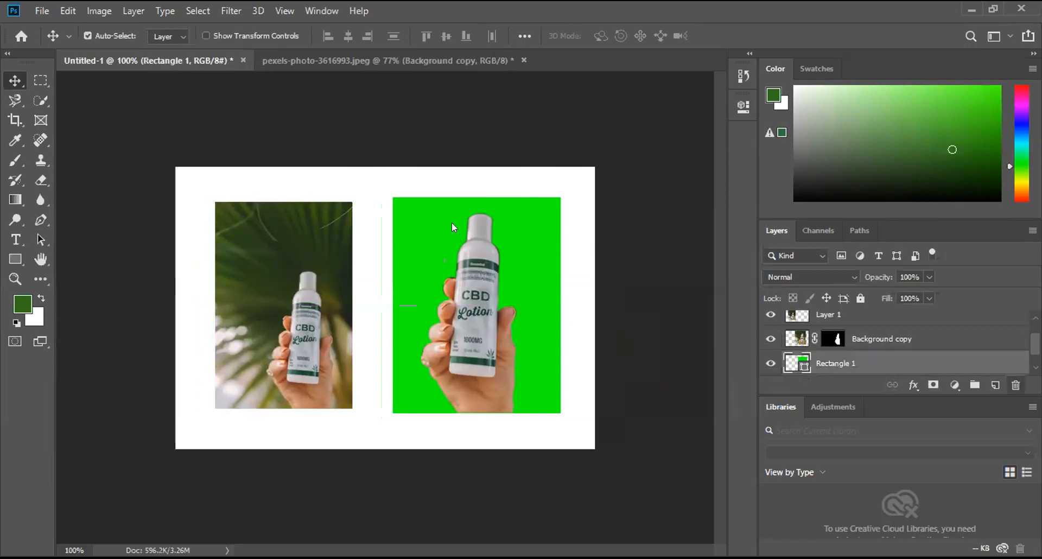
key("Return")
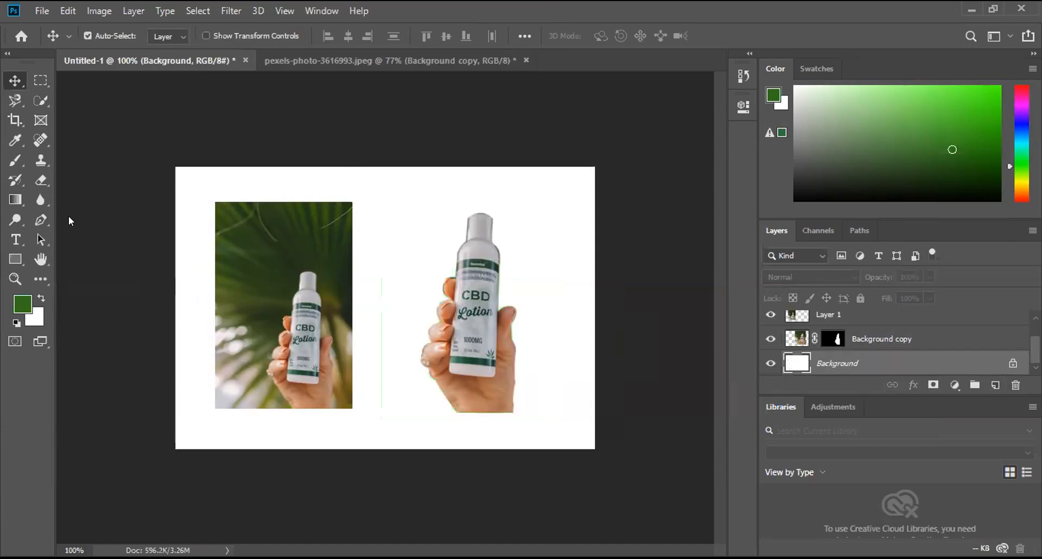
Step: Draw a rectangle of about 227 × 278 px behind the bottle cutout and fill it with light pink
left_click(15, 259)
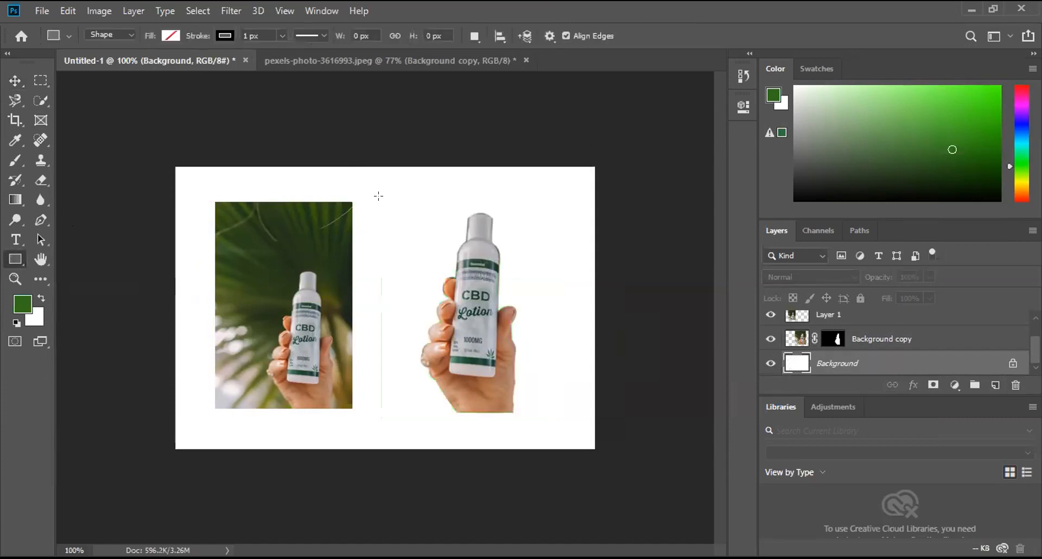
left_click_drag(384, 199, 553, 408)
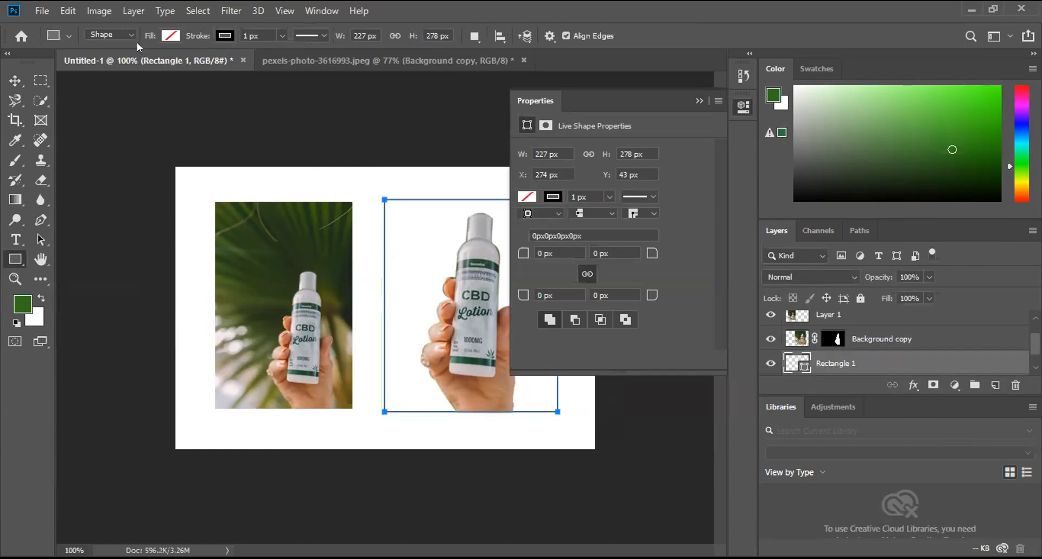
left_click(171, 36)
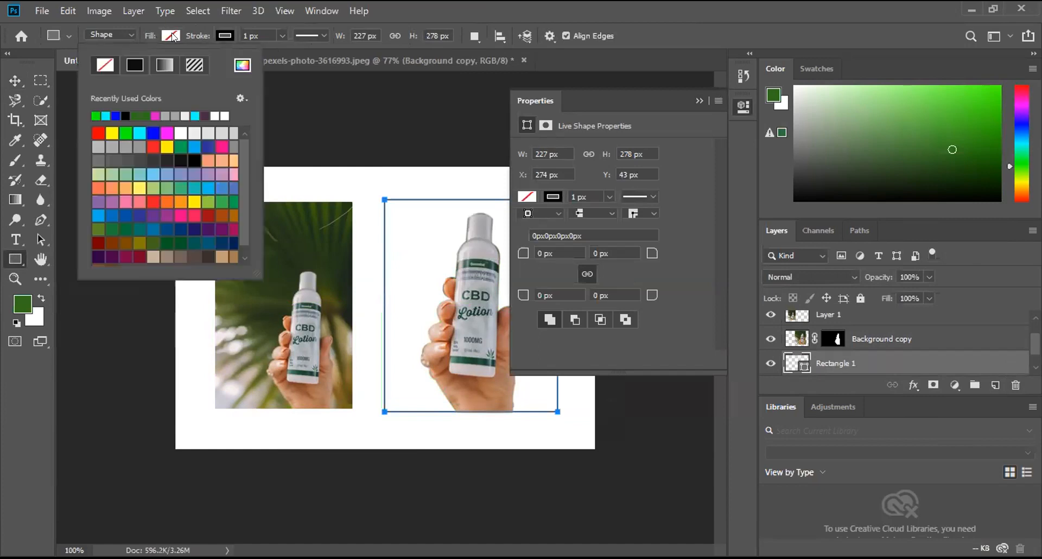
left_click(232, 173)
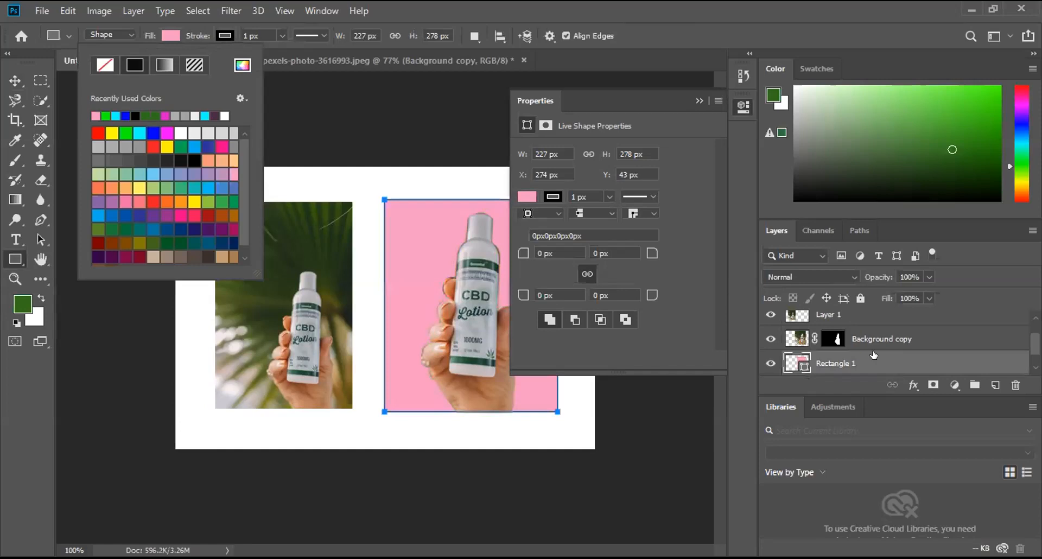
Step: Move the pink rectangle's layer above the bottle cutout in the stacking order and back beneath it
left_click(849, 364)
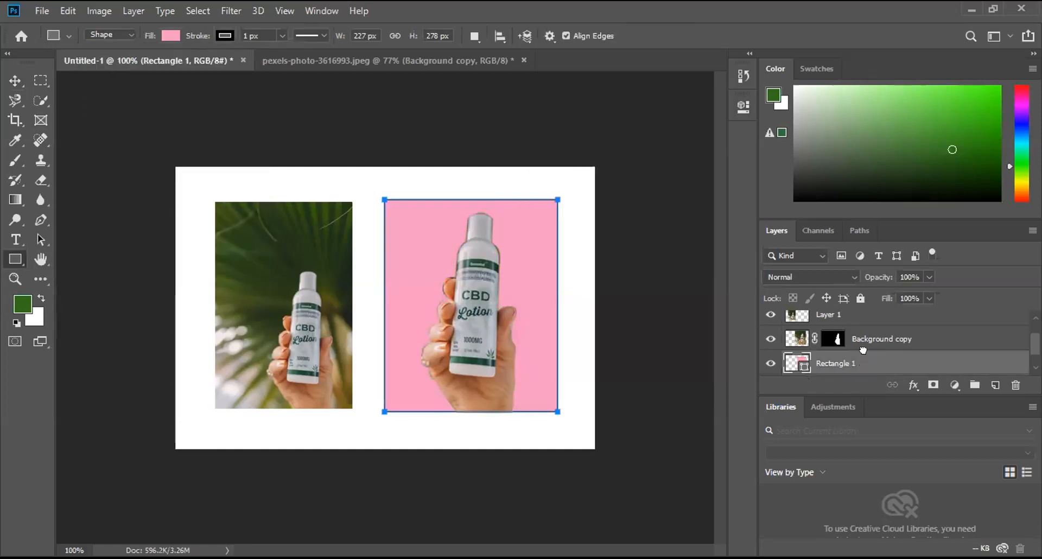
left_click_drag(851, 325, 852, 330)
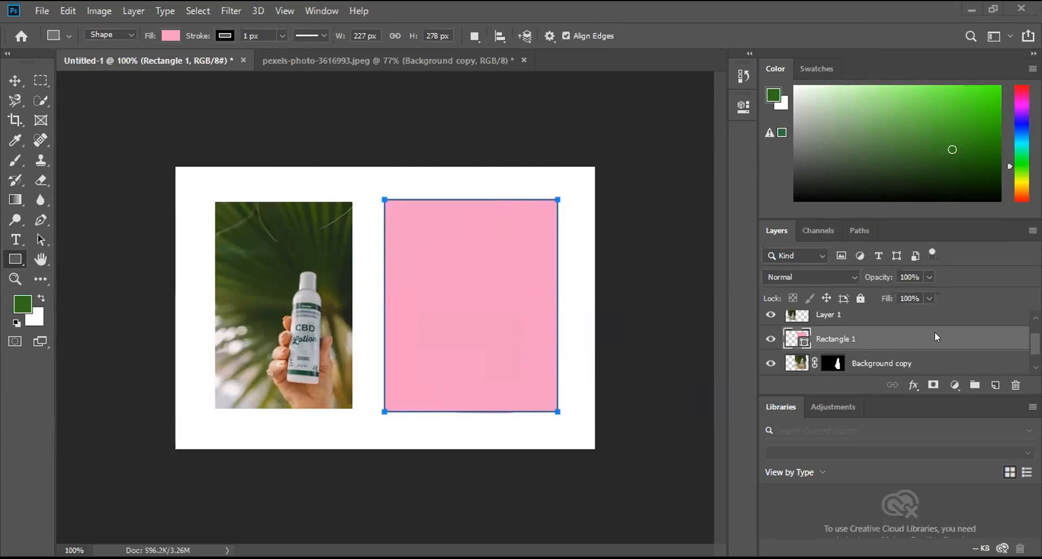
left_click_drag(935, 333, 884, 354)
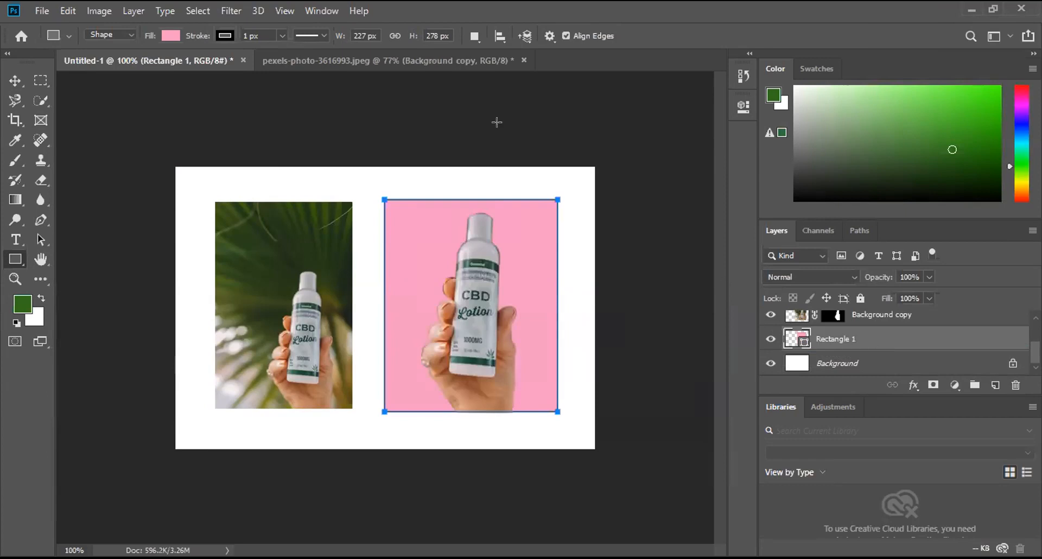
Step: Nudge the bottle cutout up so the hand sits inside the pink rectangle
left_click(17, 82)
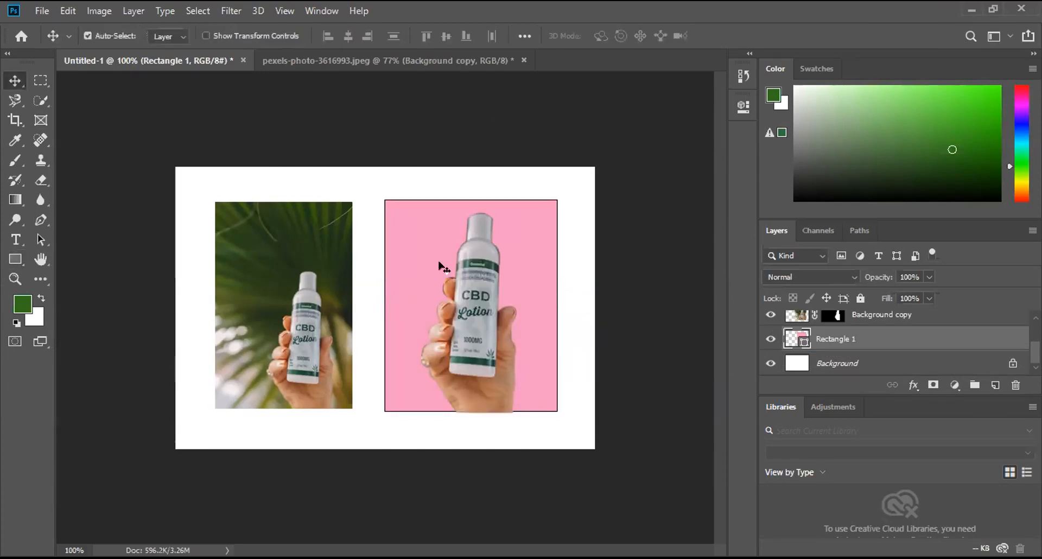
left_click_drag(477, 337, 477, 332)
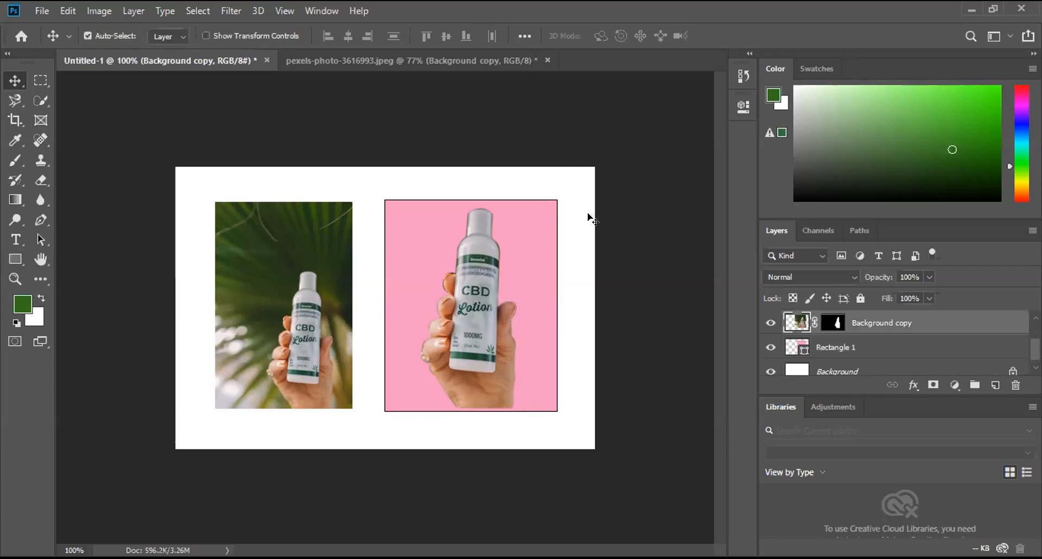
Step: Scale up the small bottle photo proportionally by extending its left side toward the edge of the artwork
left_click(294, 285)
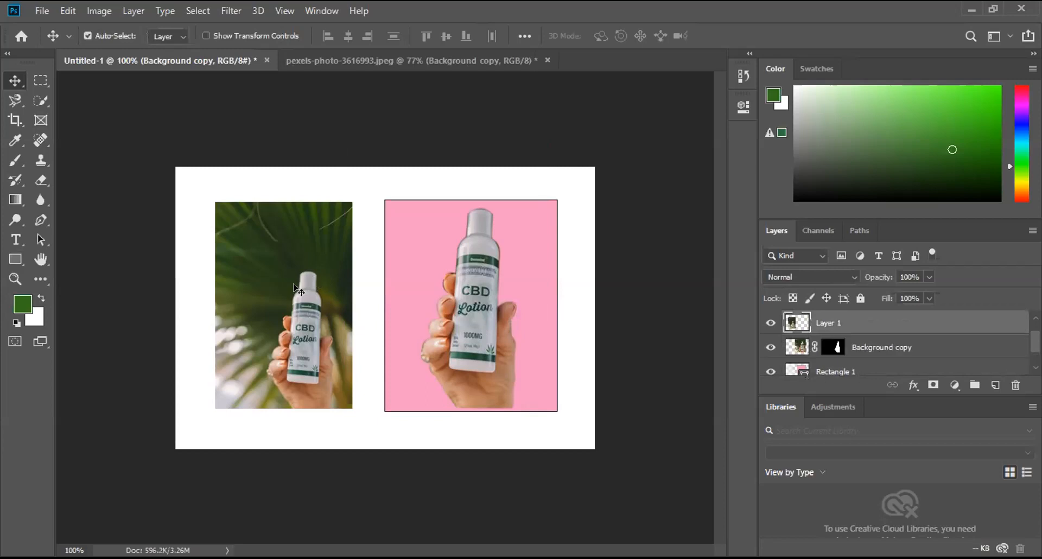
key("ctrl+t")
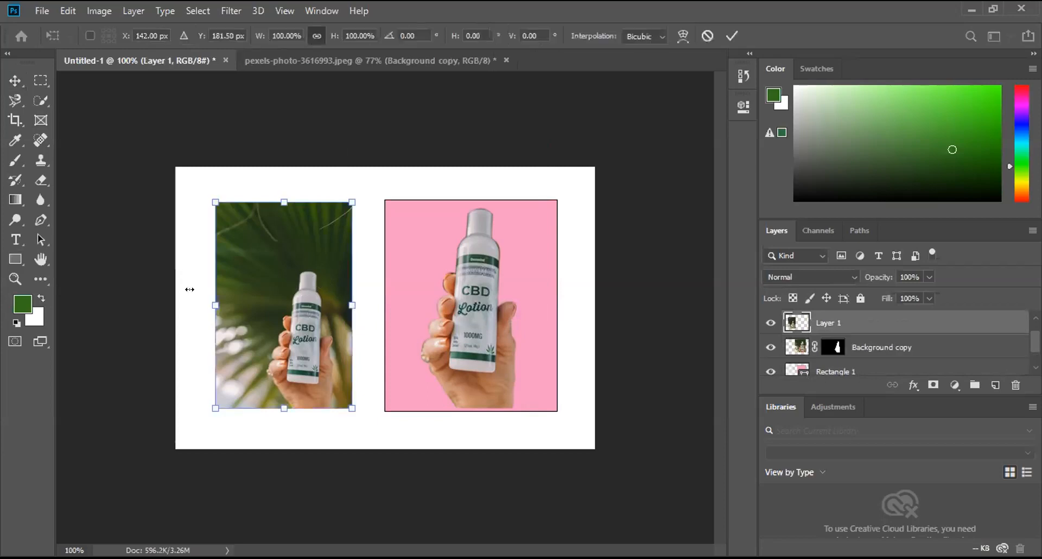
left_click_drag(212, 305, 188, 304)
key("m")
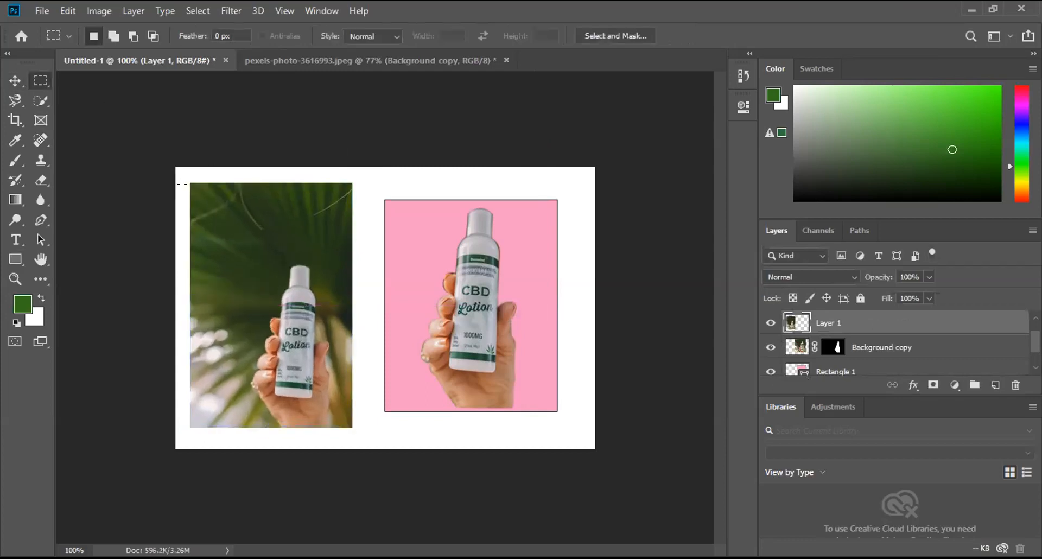
Step: Cut a strip off the top of the enlarged bottle photo with a rectangular selection and deselect
left_click_drag(183, 180, 358, 202)
key("Delete")
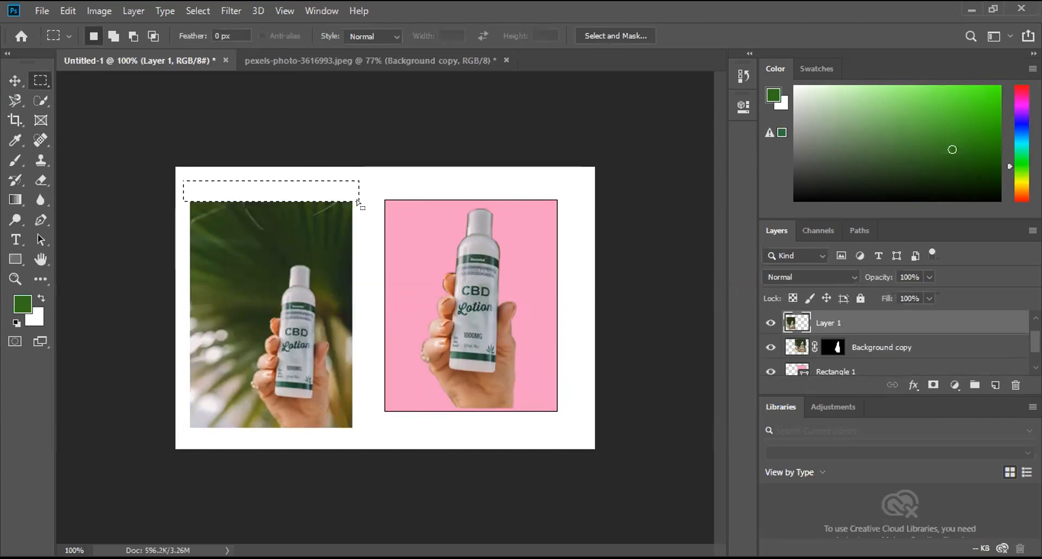
left_click(15, 80)
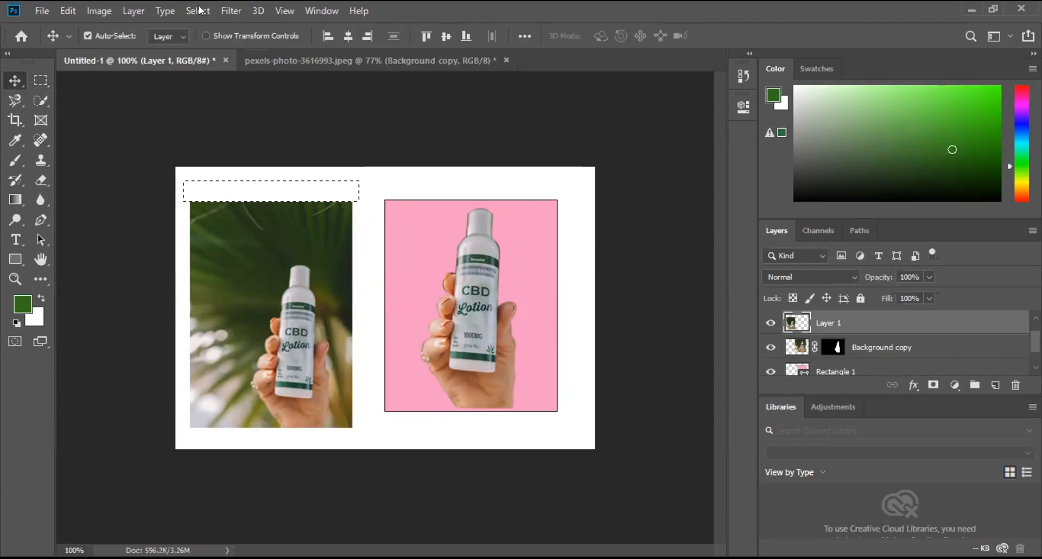
left_click(198, 10)
left_click(207, 26)
Step: Move the photo beside the pink rectangle with bottom edges aligned, trim its top edge level with the rectangle, and deselect
left_click_drag(246, 274, 269, 275)
left_click(40, 76)
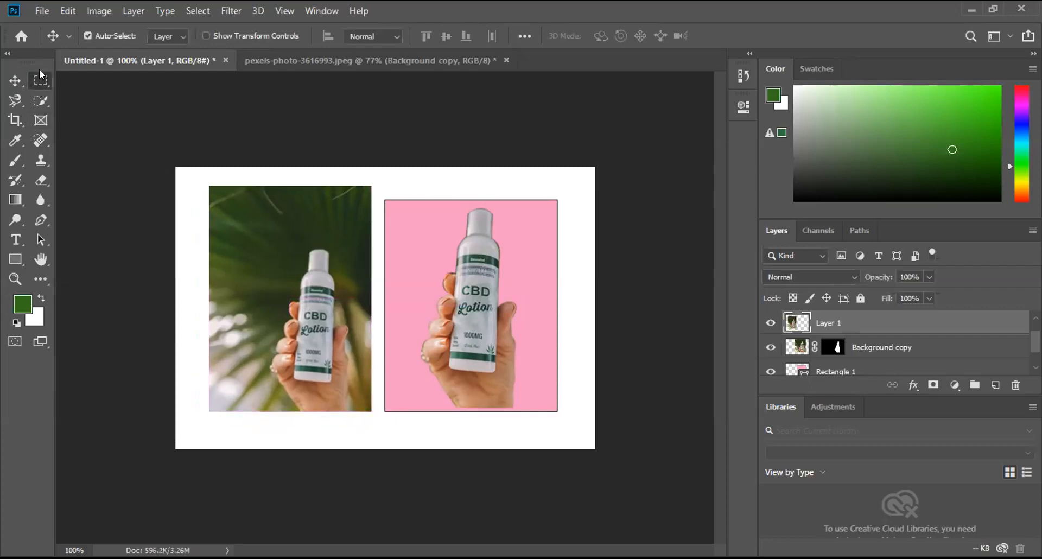
left_click_drag(198, 180, 392, 198)
key("Delete")
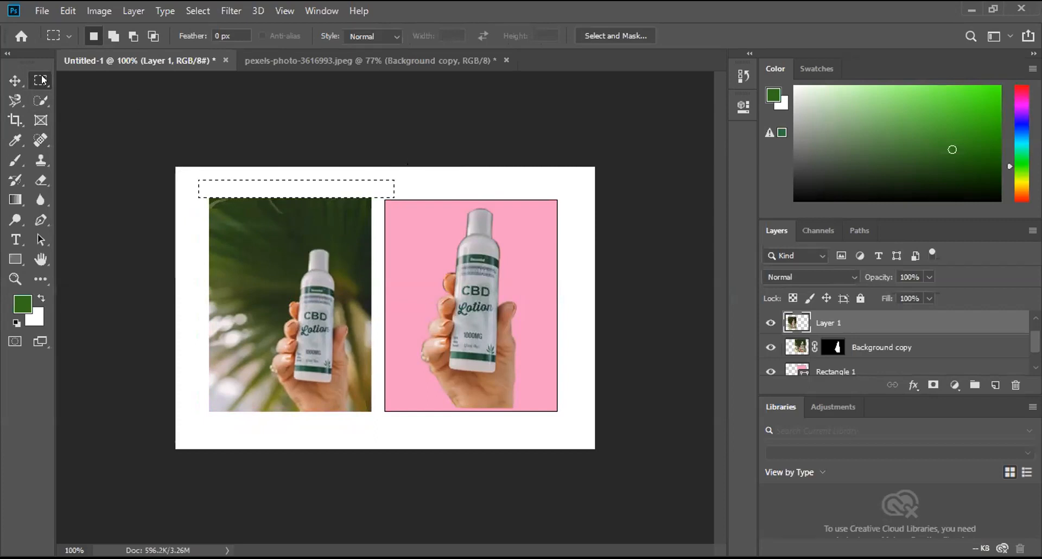
left_click(198, 11)
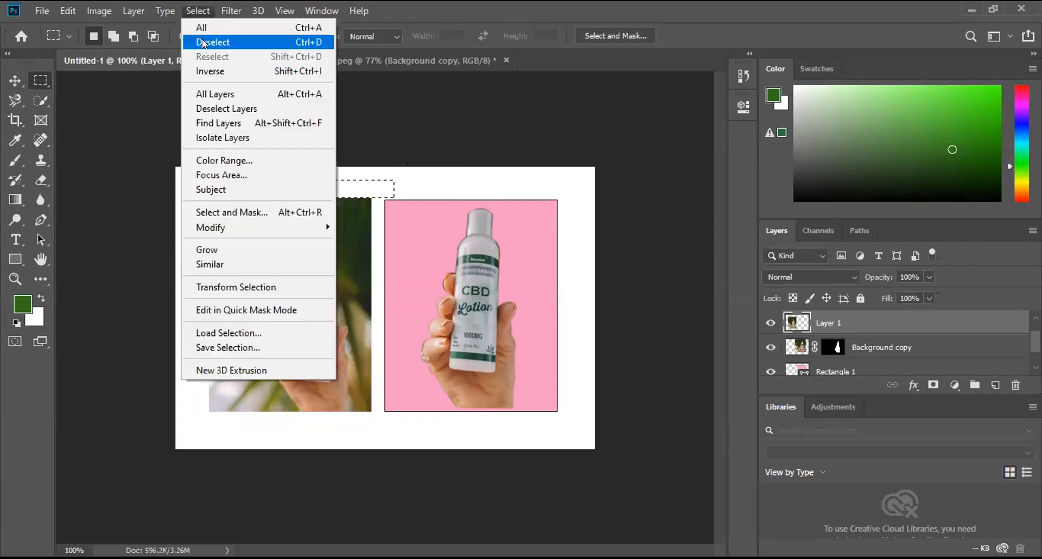
left_click(203, 40)
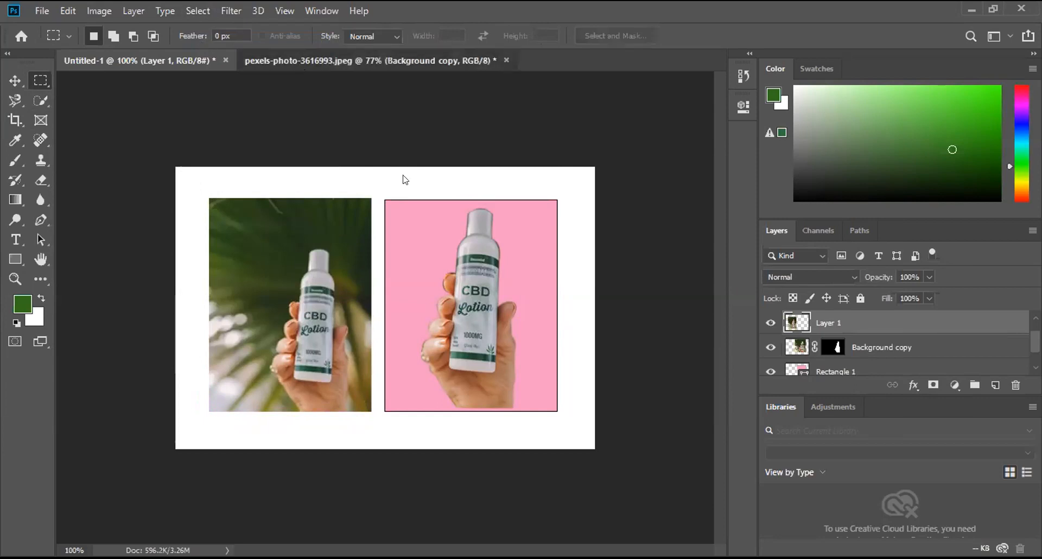
Step: Switch to pexels-photo-3616993.jpeg and hide Layer 0, leaving only the masked bottle cutout visible
key("ctrl+Tab")
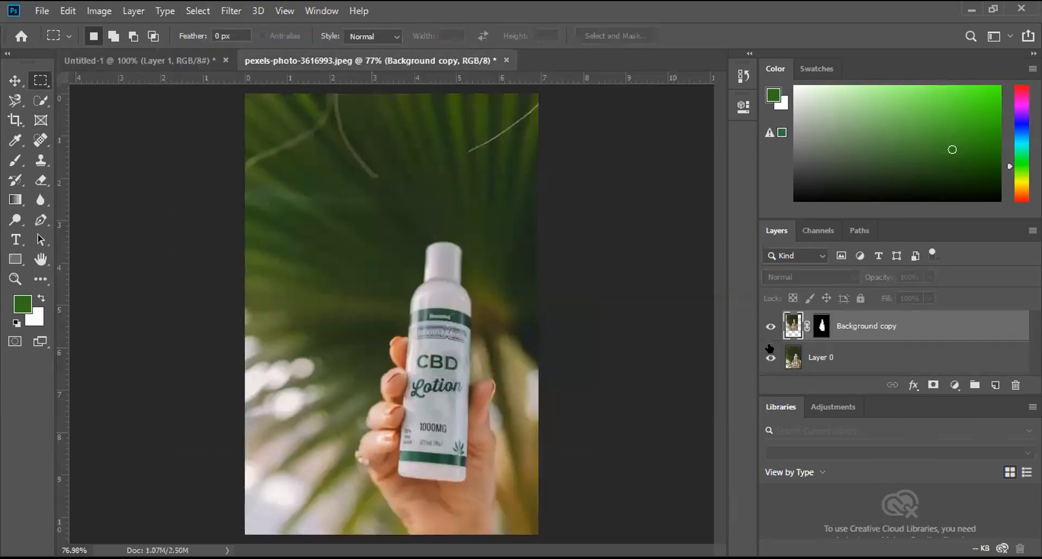
left_click(770, 358)
left_click(770, 357)
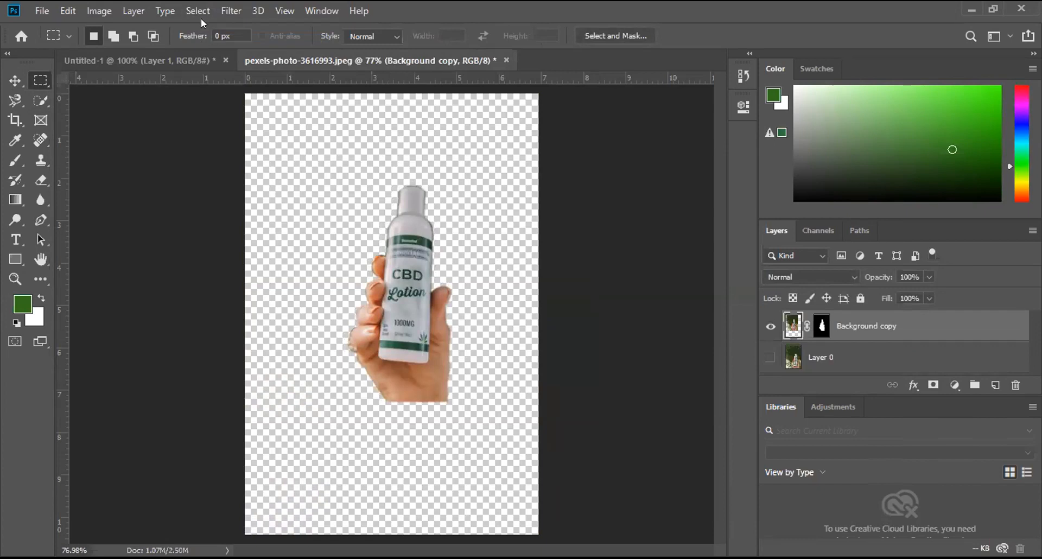
Step: Switch to Untitled-1 and hide Layer 1, Background copy and Rectangle 1, leaving only the white canvas visible
left_click(177, 59)
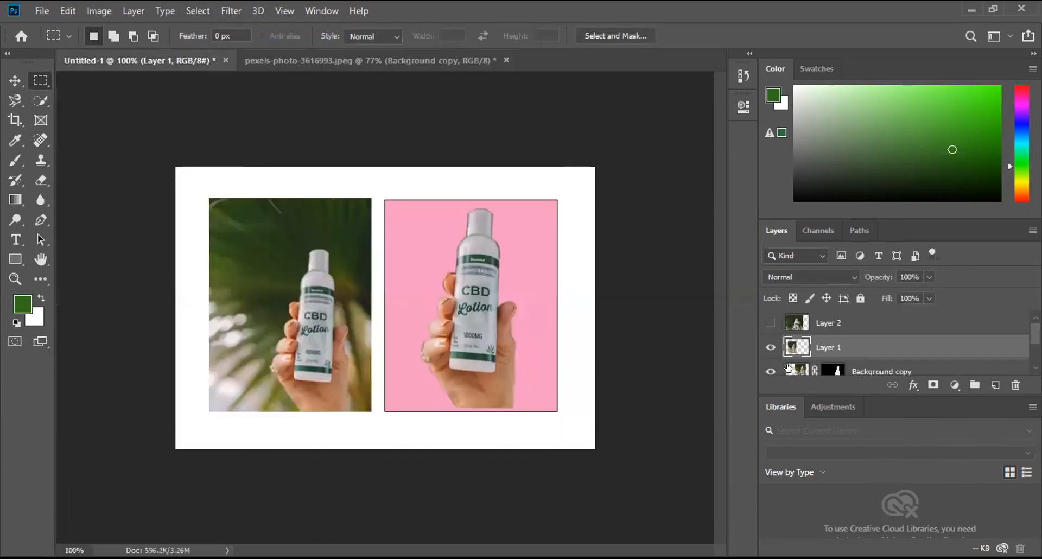
left_click(770, 347)
left_click(768, 370)
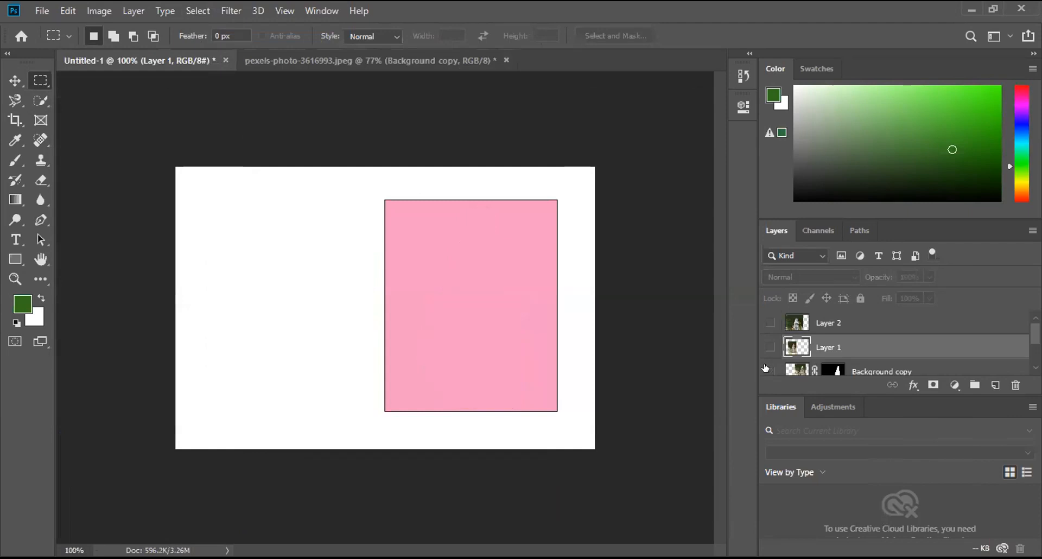
scroll(766, 368, "down", 1)
left_click(770, 371)
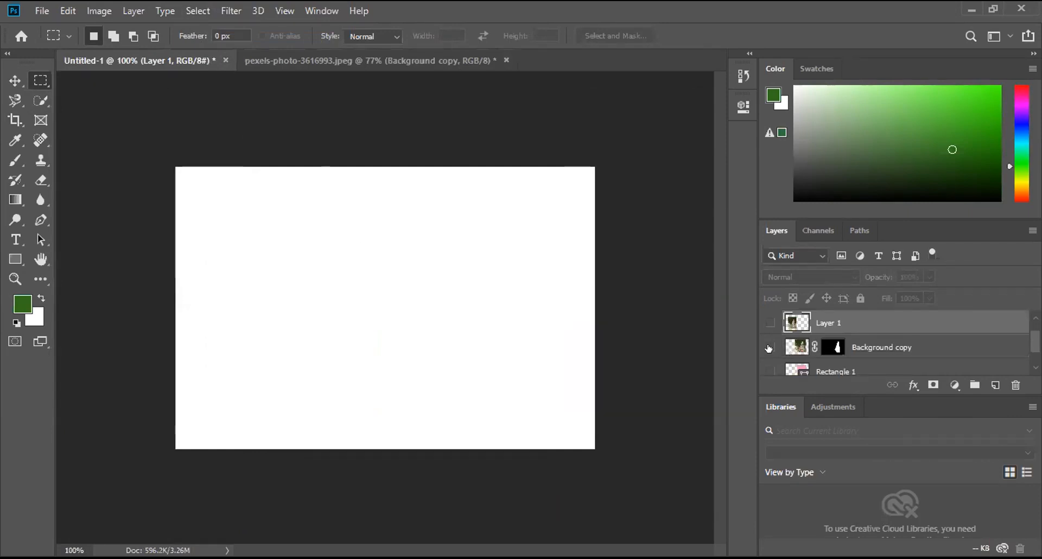
Step: Show the Background copy cutout, the original photo on Layer 1 and the pink Rectangle 1 again, one by one
left_click(767, 347)
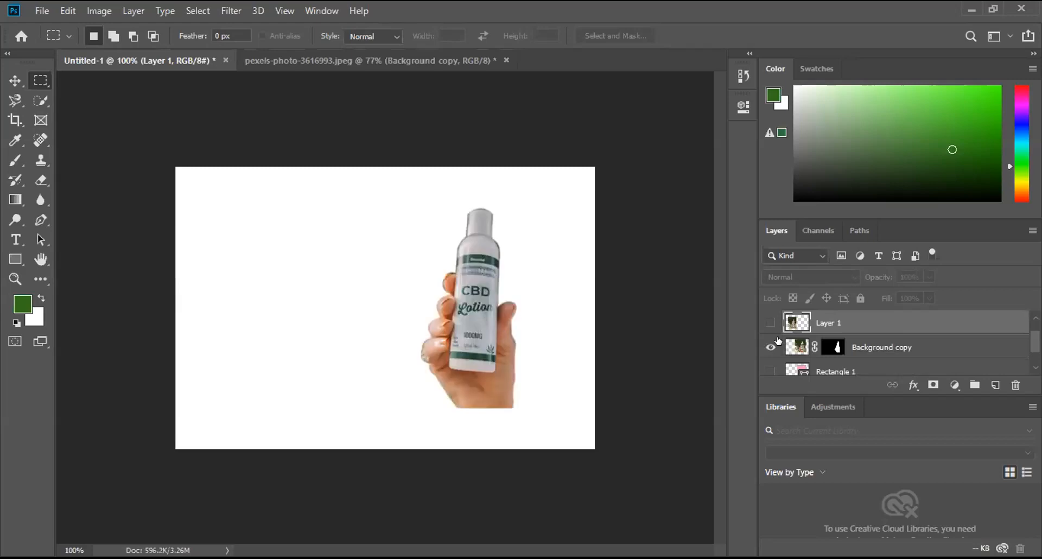
left_click(770, 323)
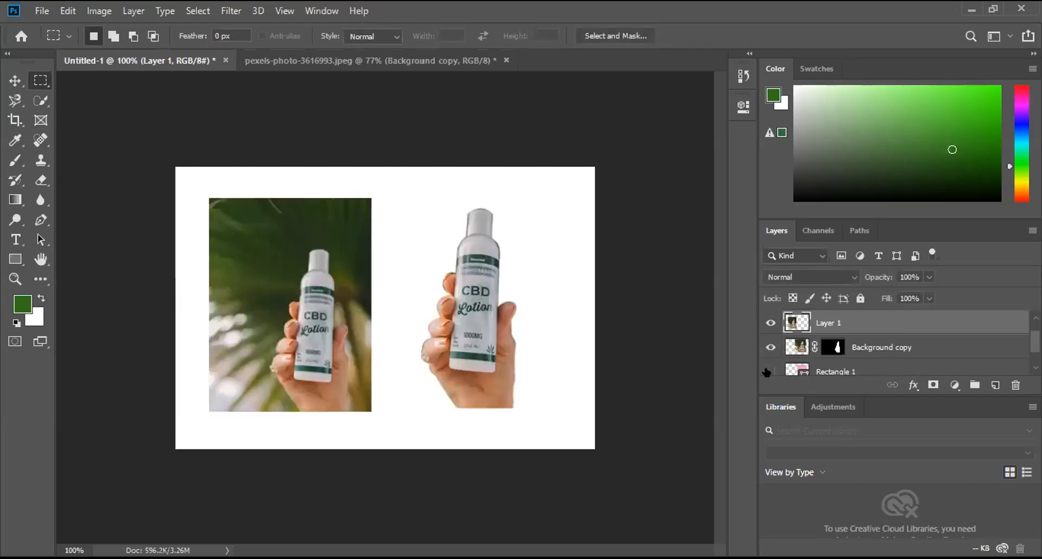
left_click(770, 371)
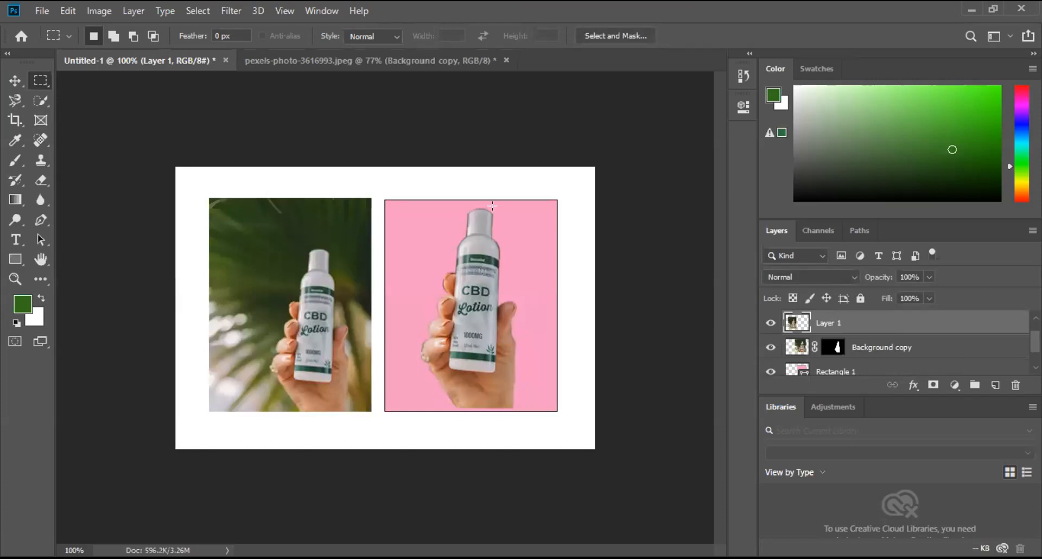
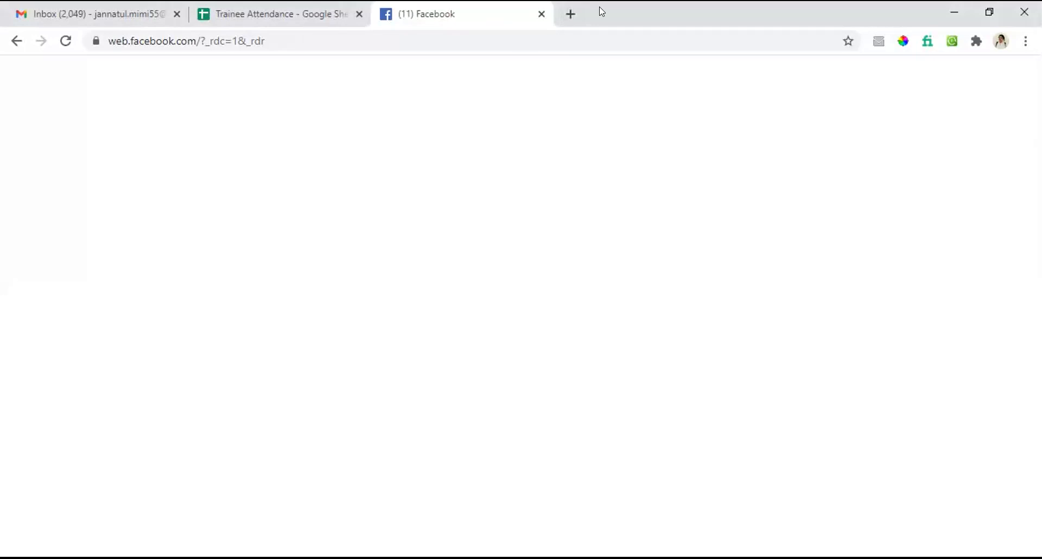
Step: Switch to the browser, open a new tab and search Google for "transparent background"
left_click(569, 15)
left_click(569, 16)
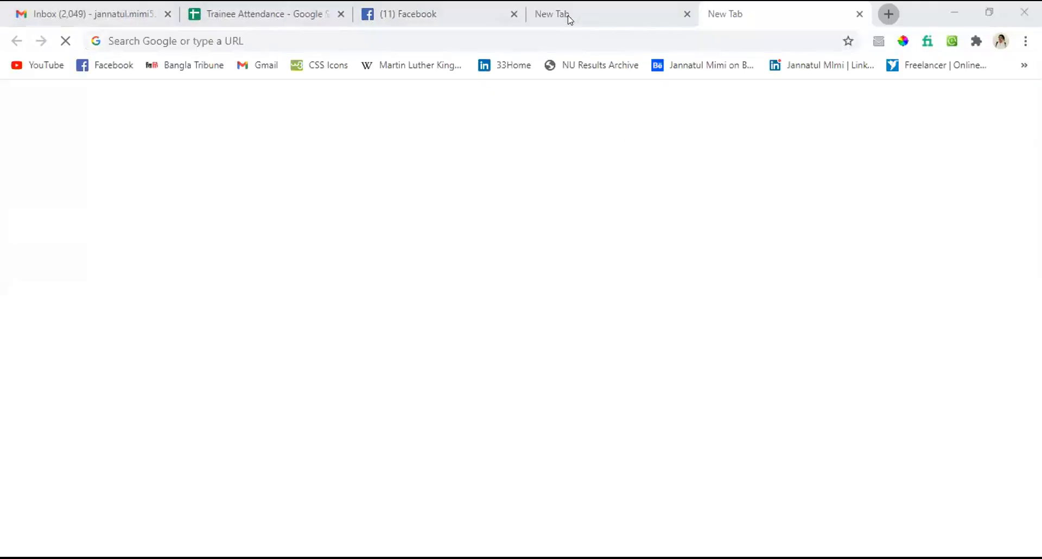
left_click(860, 12)
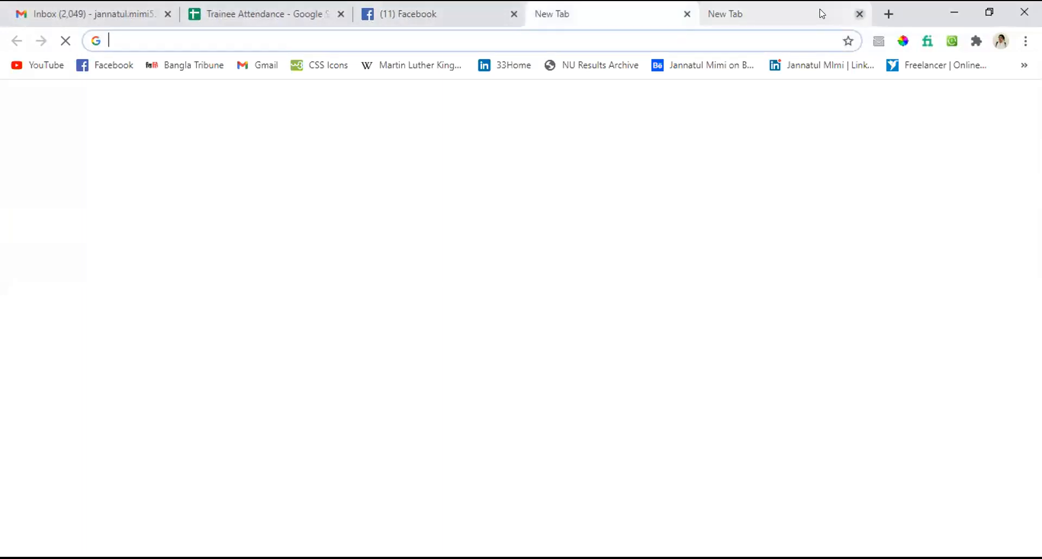
left_click(582, 36)
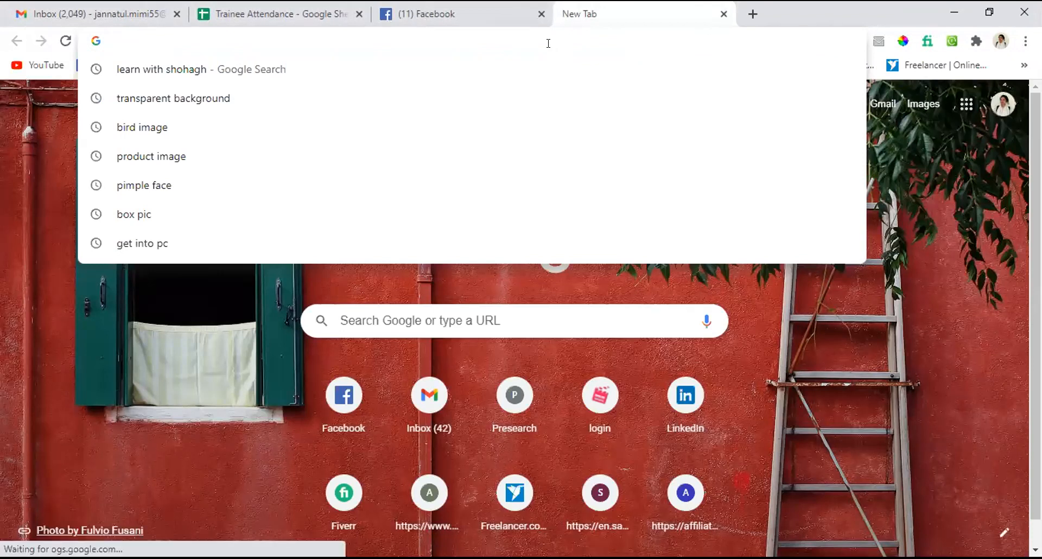
type("tr")
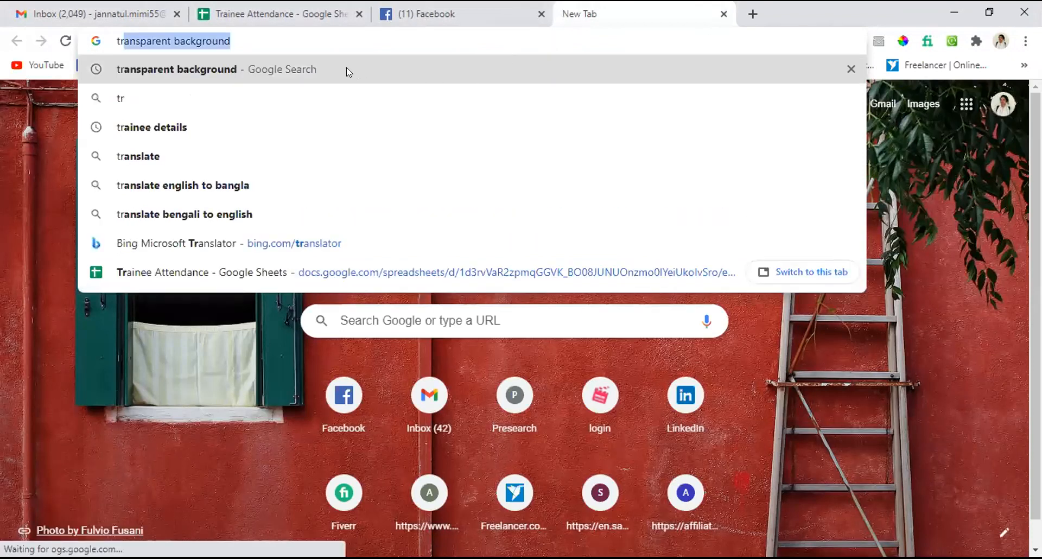
left_click(311, 66)
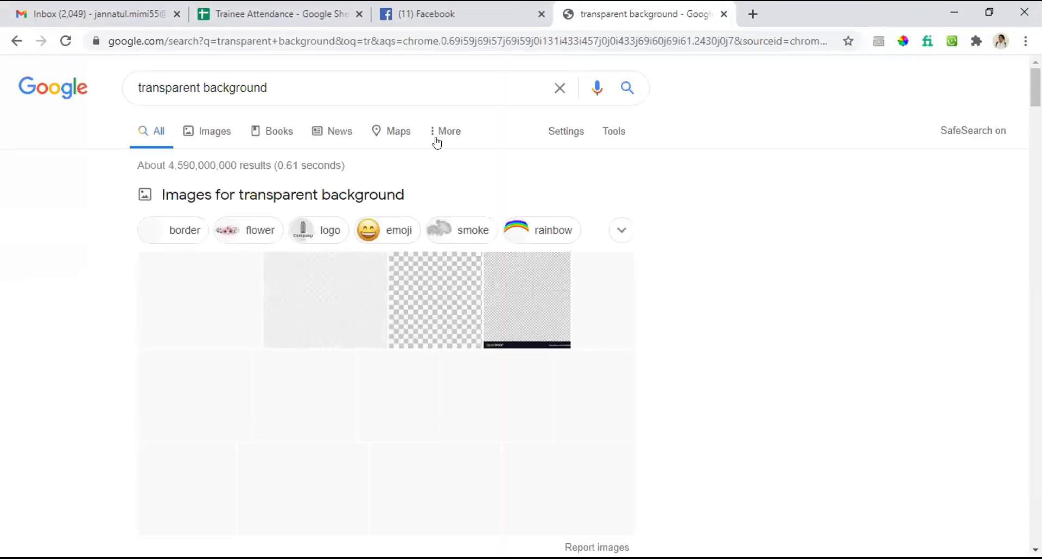
Step: View the image results, open the poynter.org checkerboard picture and copy the image
left_click(425, 315)
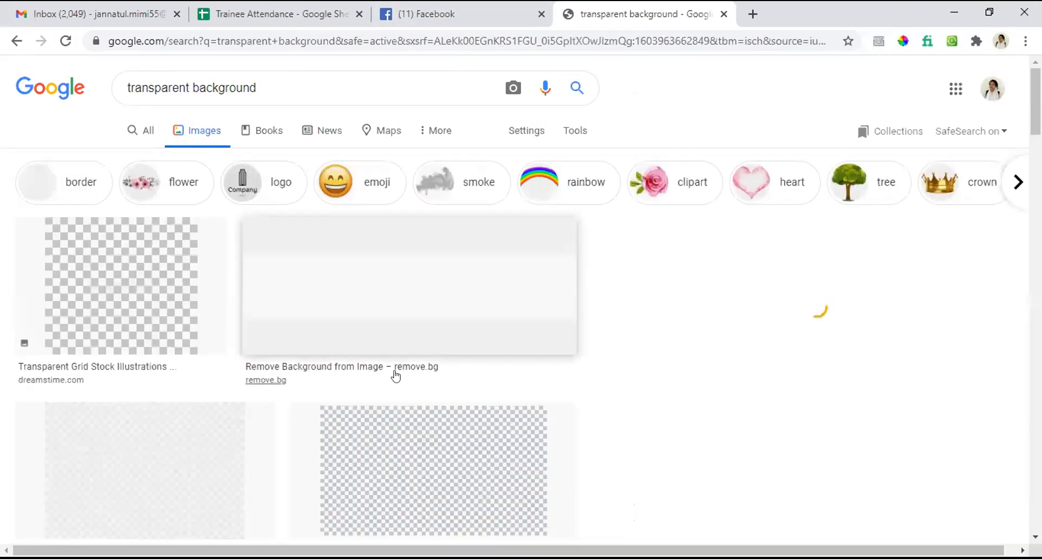
left_click(395, 462)
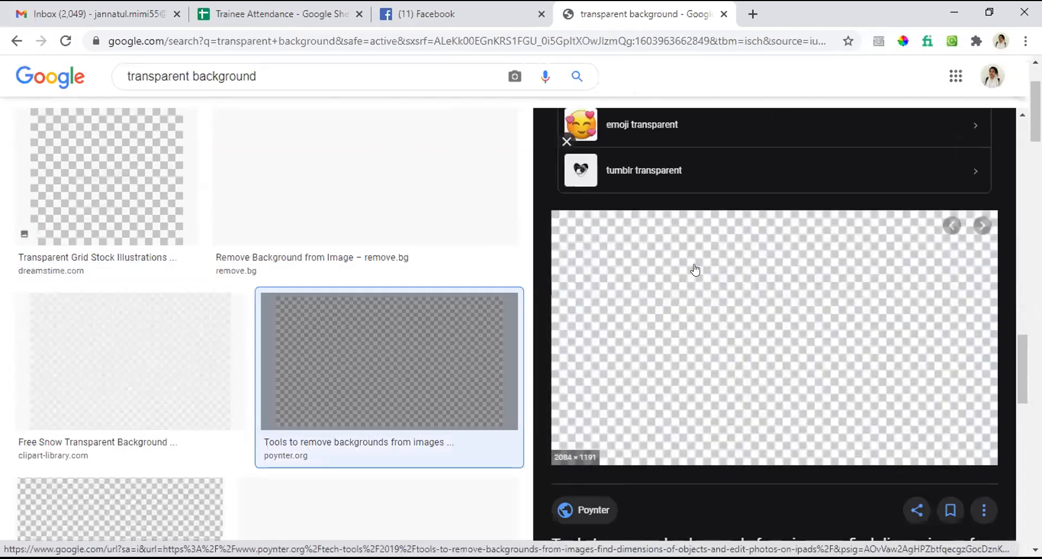
right_click(696, 269)
left_click(762, 443)
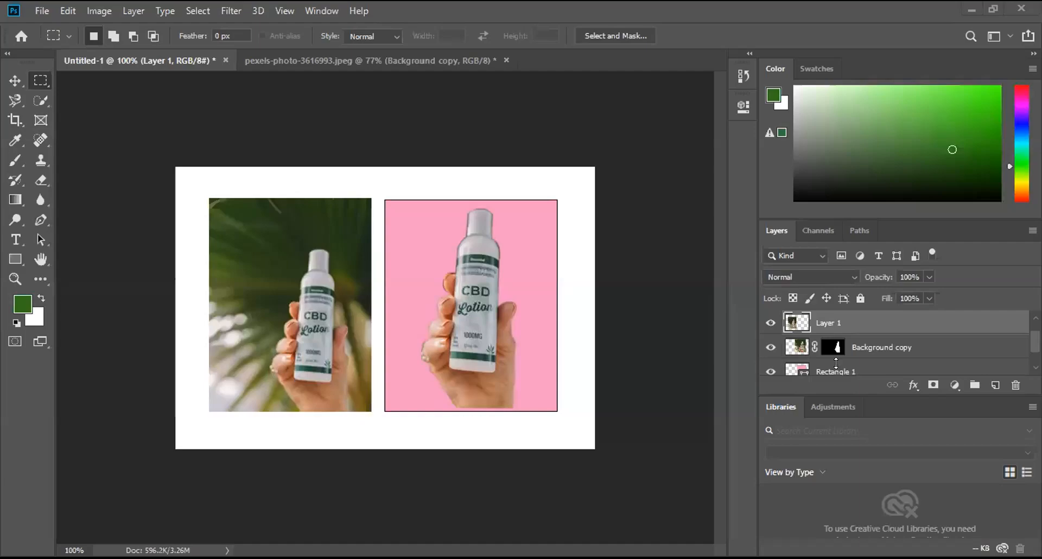
Step: Switch back to Untitled-1 in Photoshop, hide Rectangle 1 and paste the copied checkerboard above Layer 1
scroll(803, 354, "down", 1)
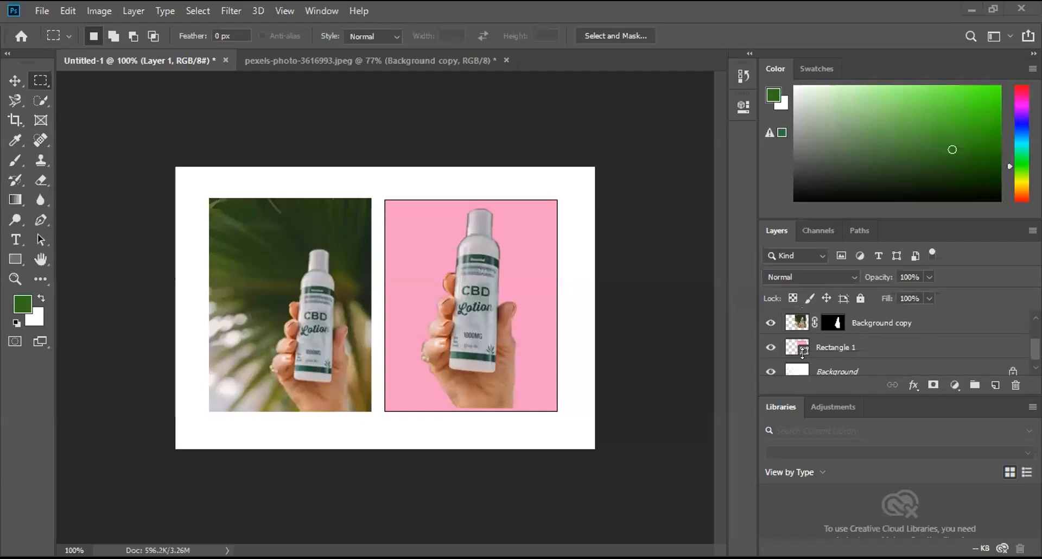
left_click(766, 348)
left_click(68, 11)
left_click(117, 142)
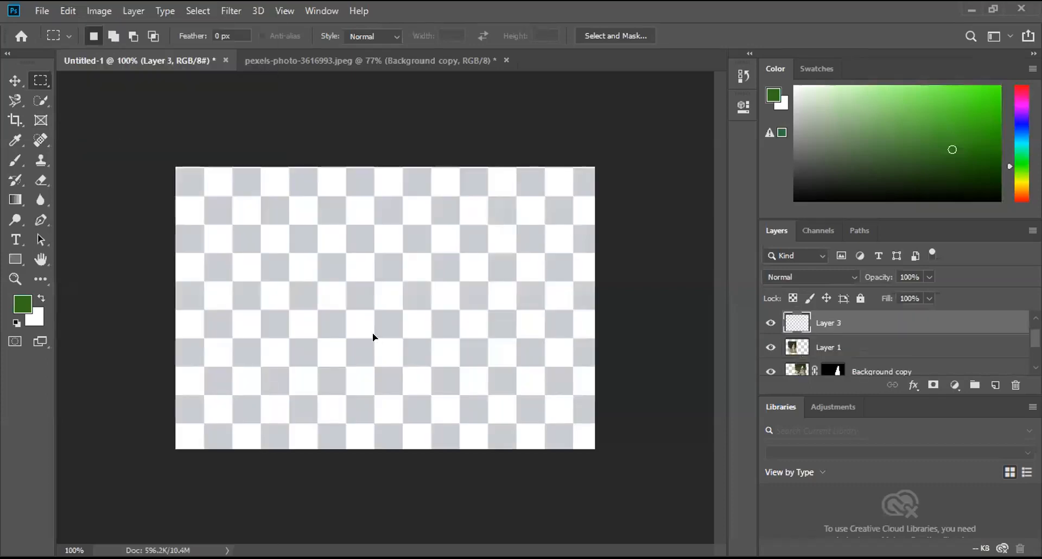
Step: Scale the pasted checkerboard layer to 23.89% with Free Transform and place it against the photo's right edge, covering the bottle cutout
key("ctrl+t")
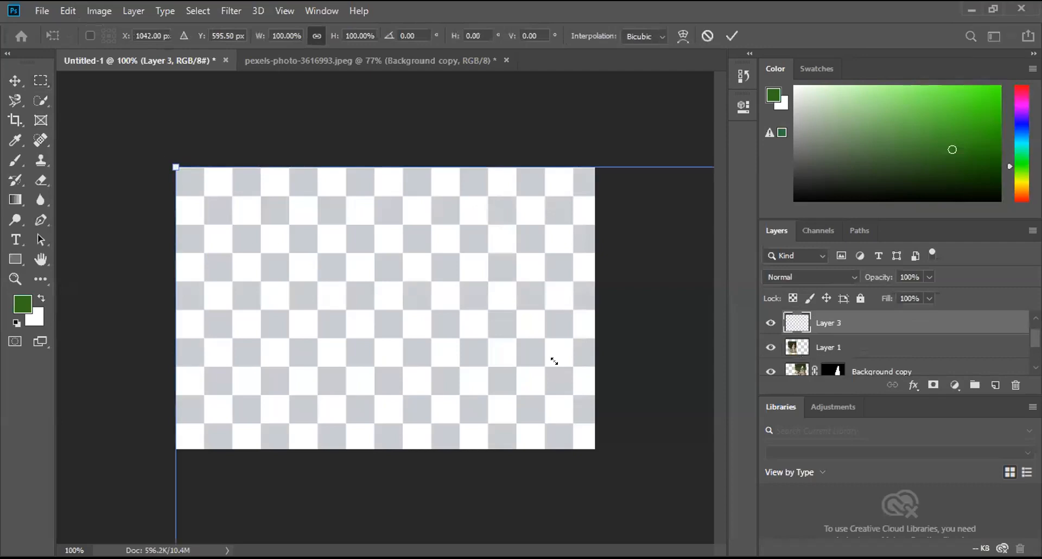
left_click_drag(553, 361, 503, 362)
left_click_drag(550, 403, 586, 363)
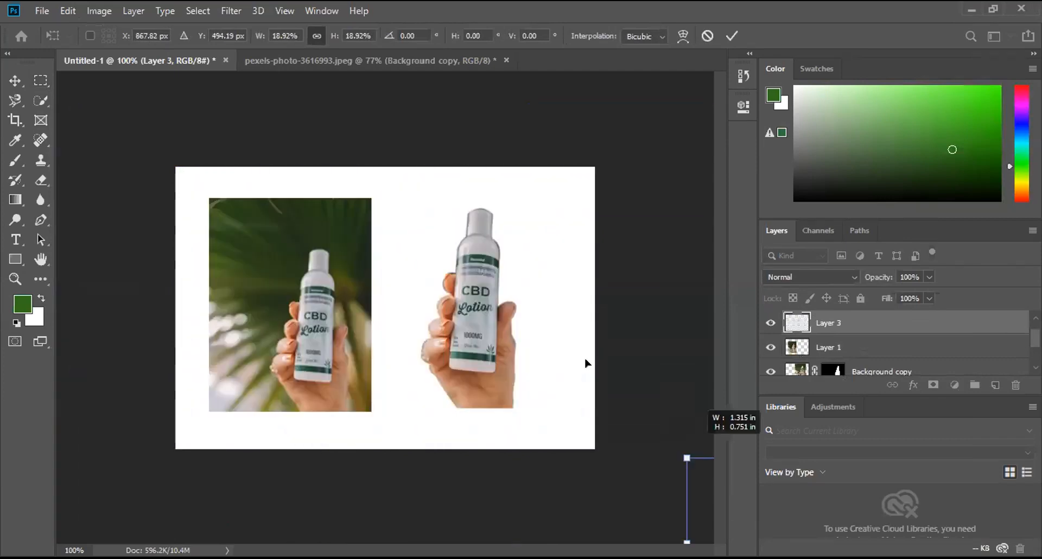
left_click_drag(284, 240, 273, 365)
left_click_drag(339, 382, 454, 302)
left_click_drag(475, 337, 462, 416)
left_click_drag(480, 350, 553, 345)
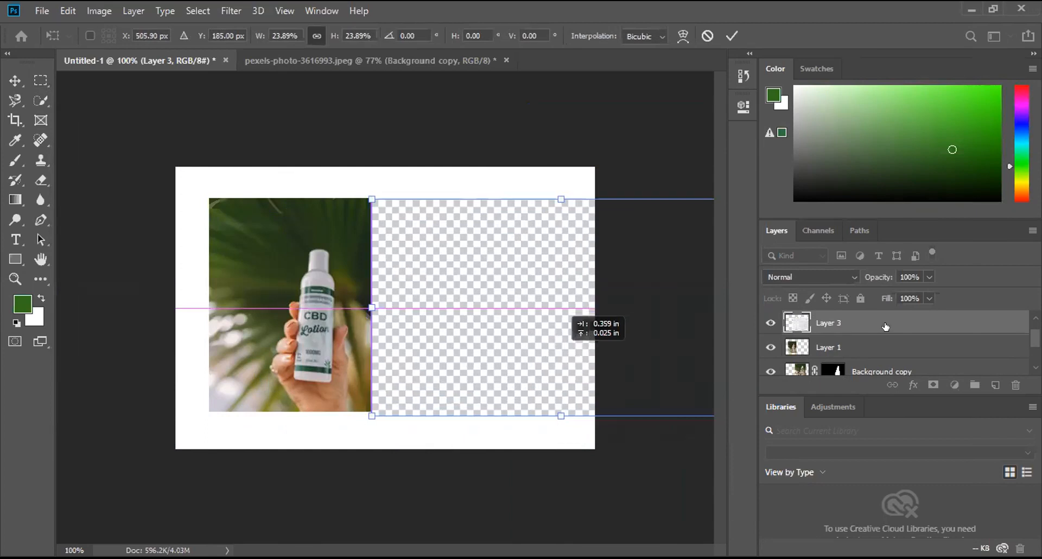
Step: Apply the transform and move the checkerboard layer below Background copy in the layer order
scroll(885, 340, "down", 1)
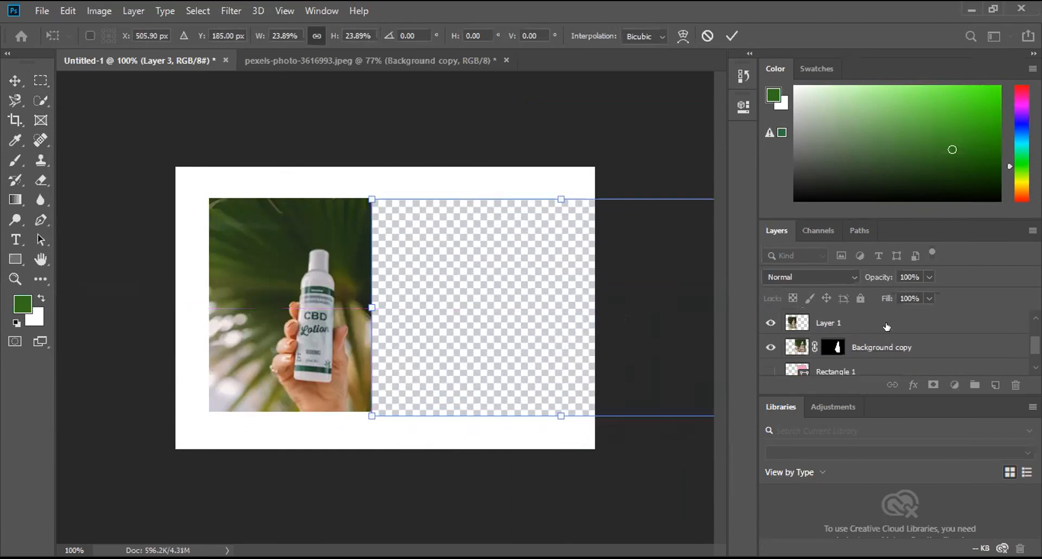
scroll(886, 326, "up", 1)
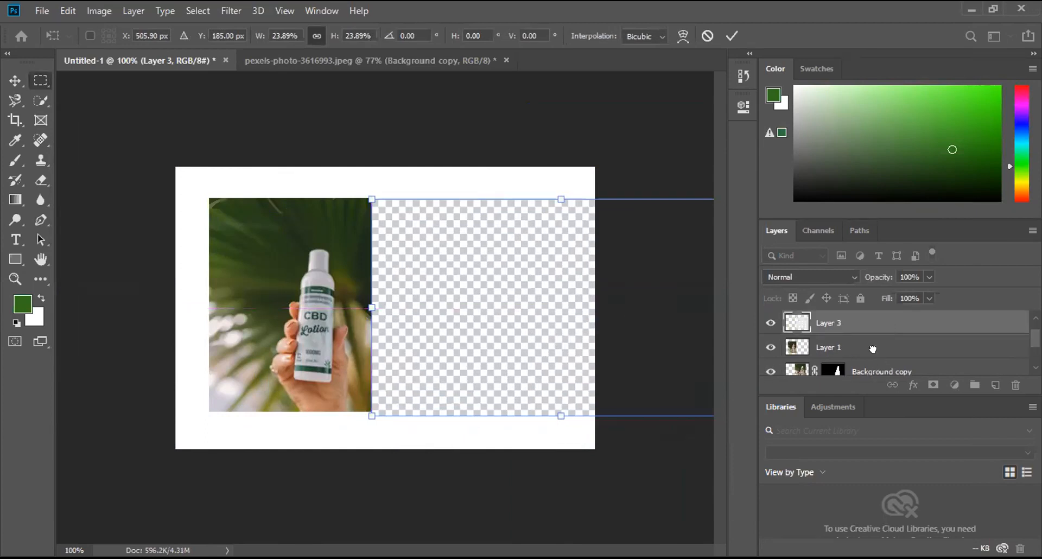
key("Return")
scroll(873, 349, "down", 2)
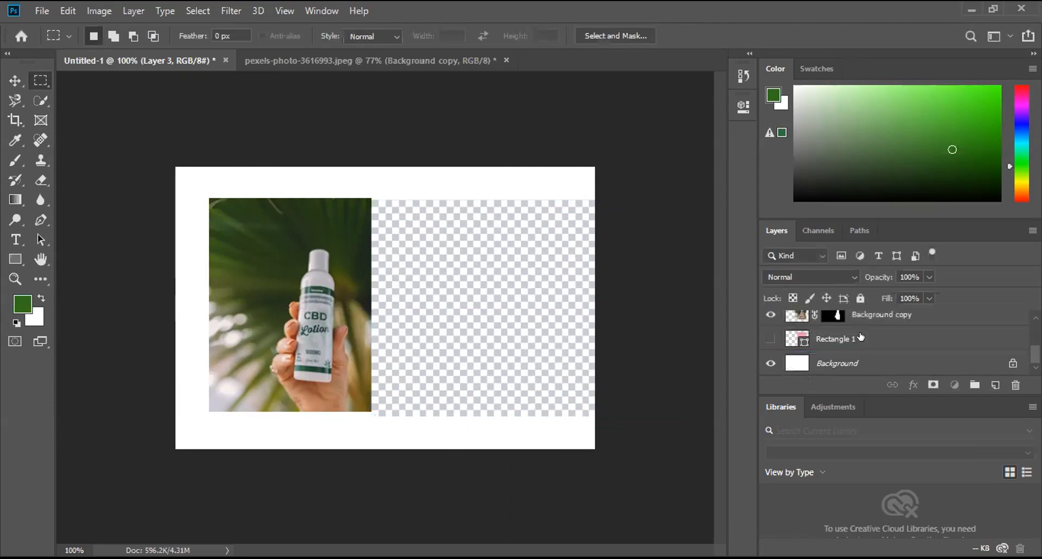
left_click(8, 81)
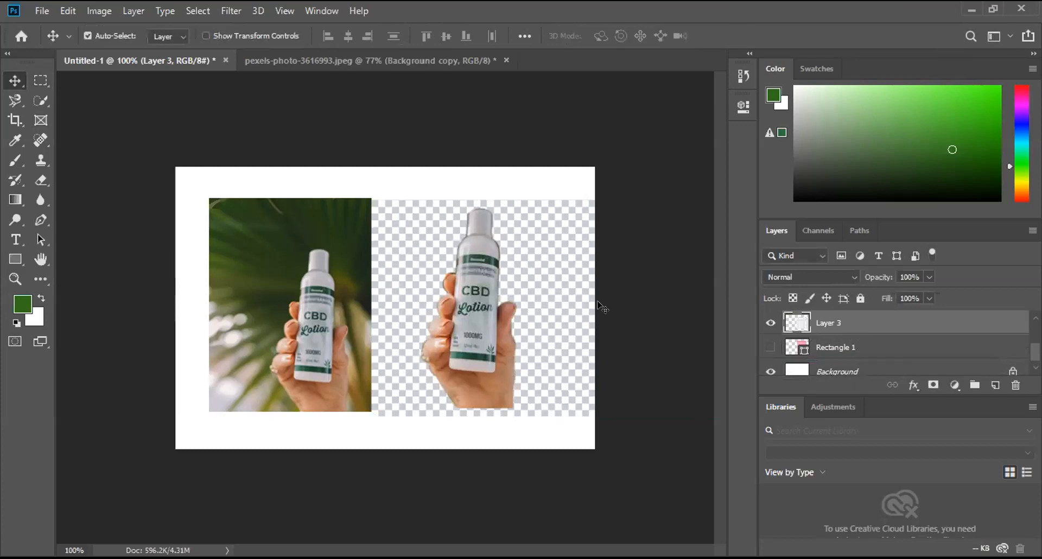
left_click(579, 311)
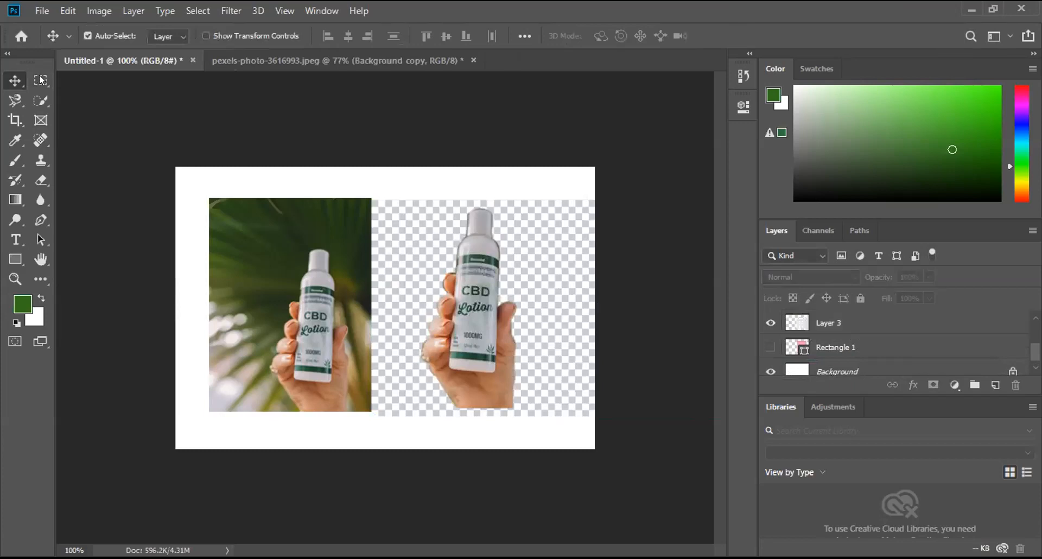
key("m")
left_click_drag(595, 166, 592, 427)
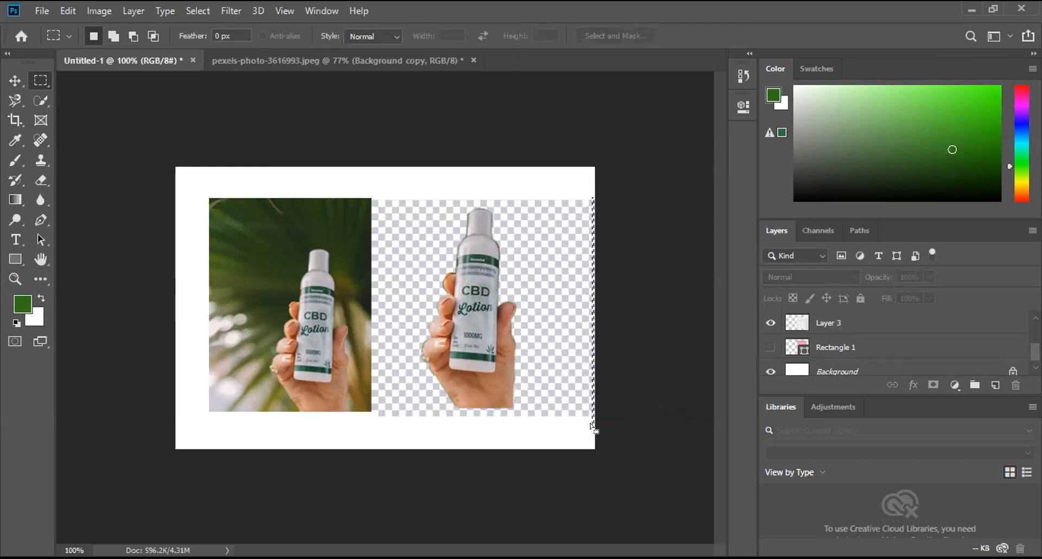
left_click(198, 11)
left_click(211, 40)
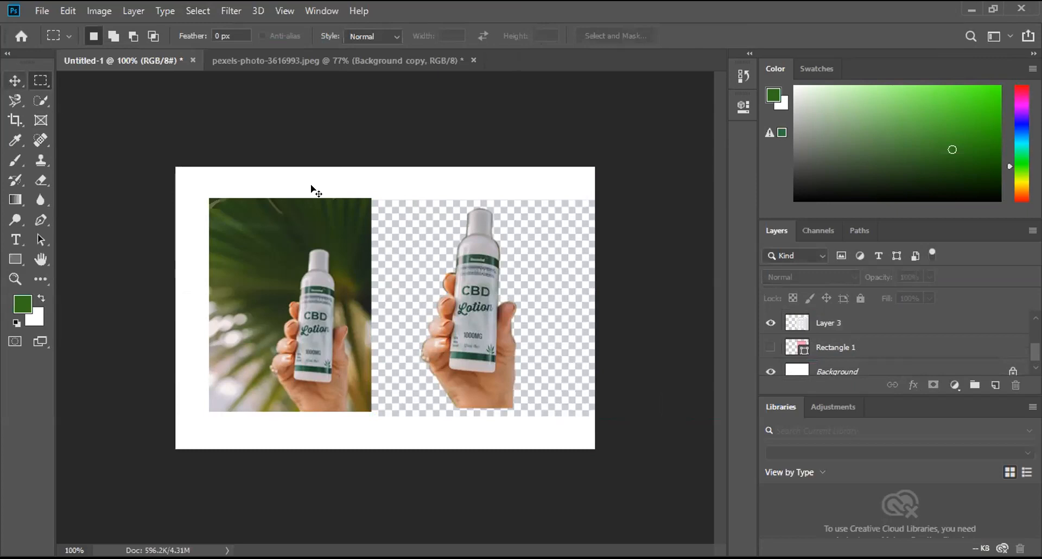
left_click(67, 11)
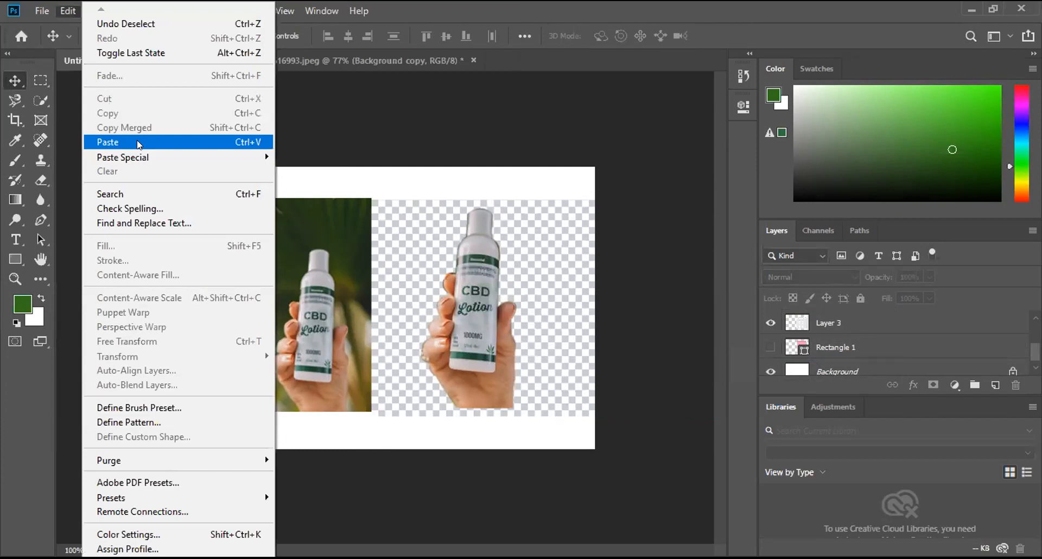
left_click(57, 11)
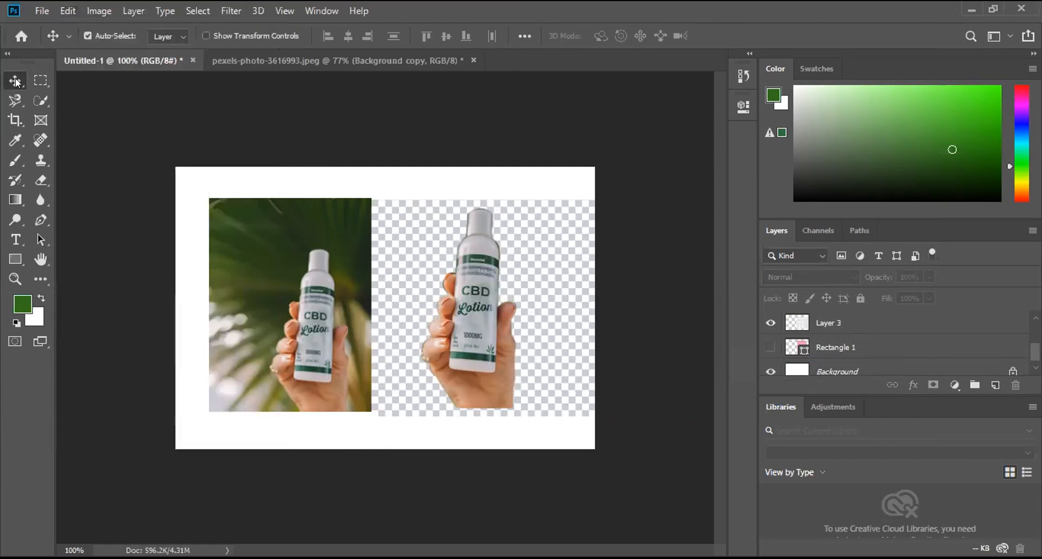
Step: Move the original photo partly off the canvas's upper-left corner and shift the checkerboard on Layer 3 left and slightly down
key("ctrl+v")
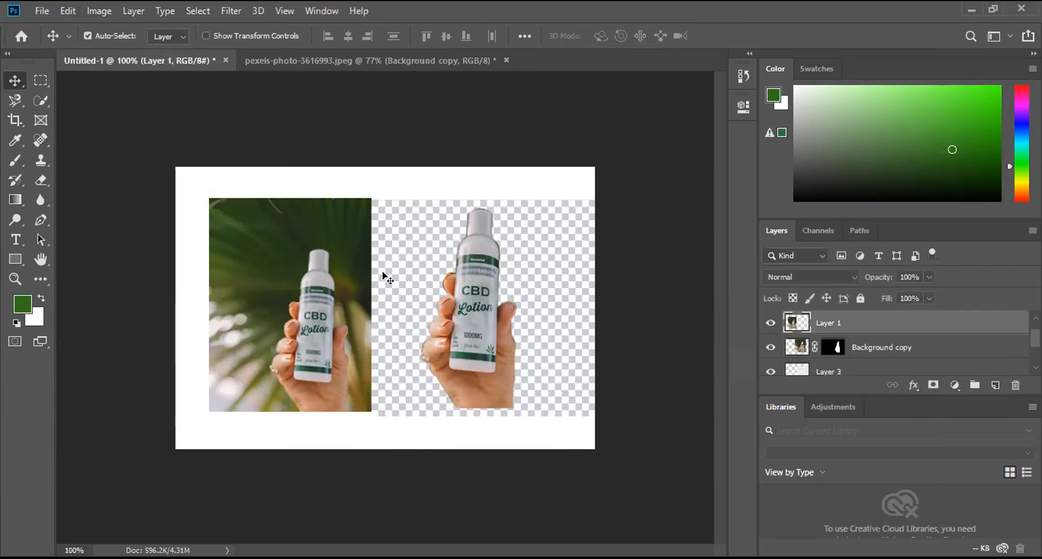
mouse_move(403, 274)
left_mouse_down()
mouse_move(422, 274)
mouse_move(393, 284)
left_mouse_up()
left_click_drag(305, 300, 387, 289)
mouse_move(281, 321)
left_mouse_down()
mouse_move(295, 295)
mouse_move(271, 311)
mouse_move(283, 284)
mouse_move(151, 312)
mouse_move(288, 336)
mouse_move(296, 321)
left_mouse_up()
Step: Fill the left strip of the Layer 3 checkerboard with white, deselect, and move the layer left and slightly up behind the cutout
left_click(41, 82)
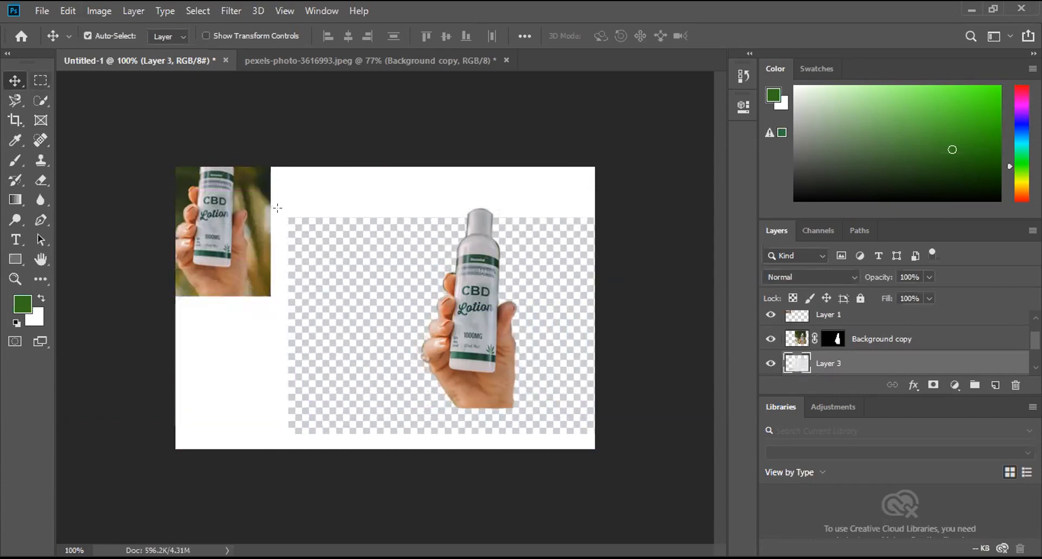
left_click_drag(377, 415, 407, 436)
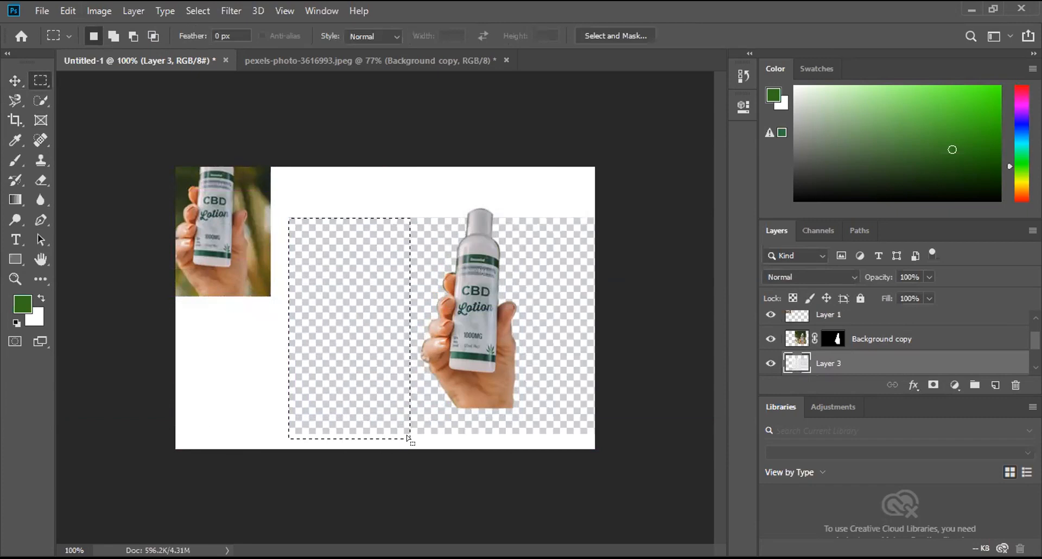
key("ctrl+BackSpace")
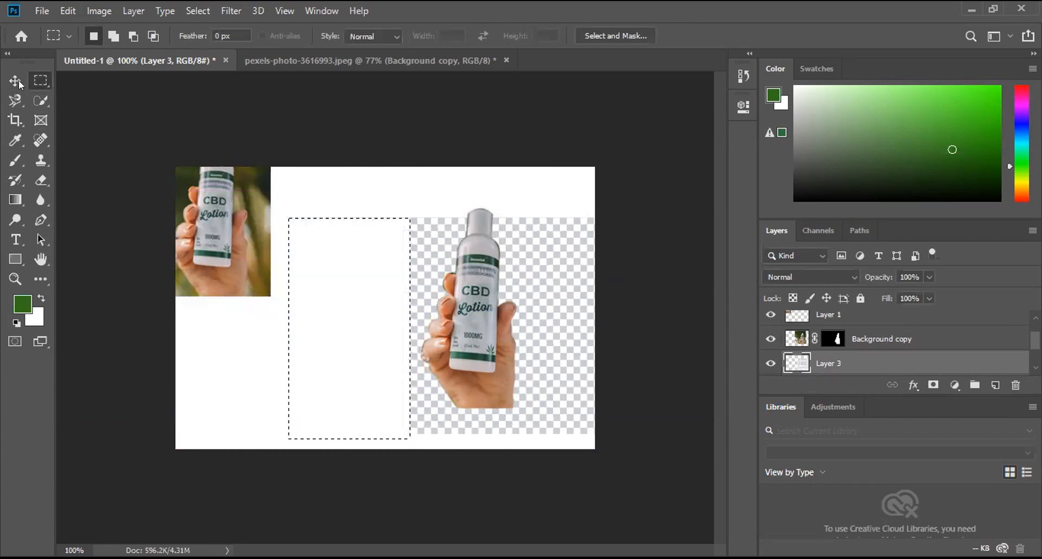
key("v")
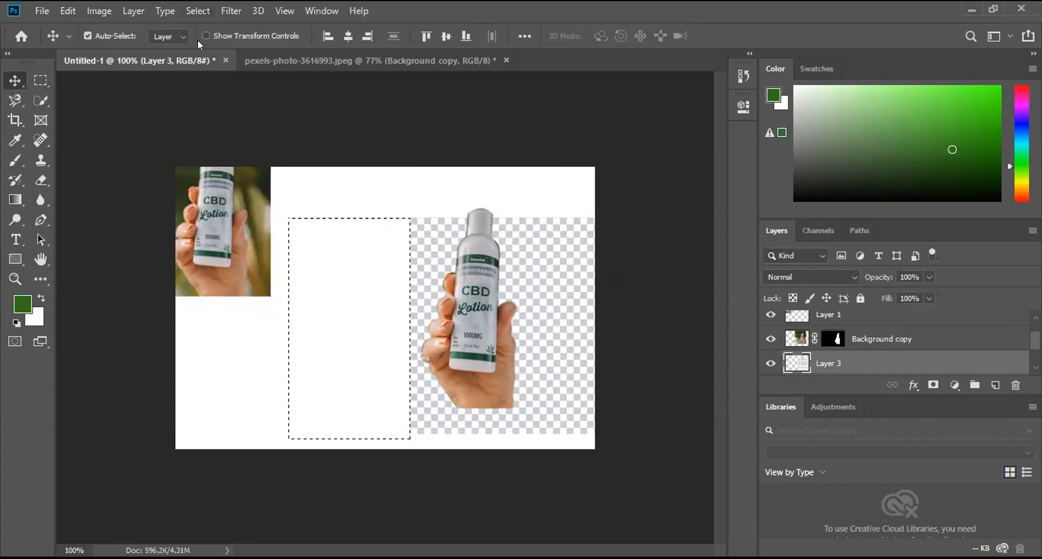
left_click_drag(339, 251, 338, 262)
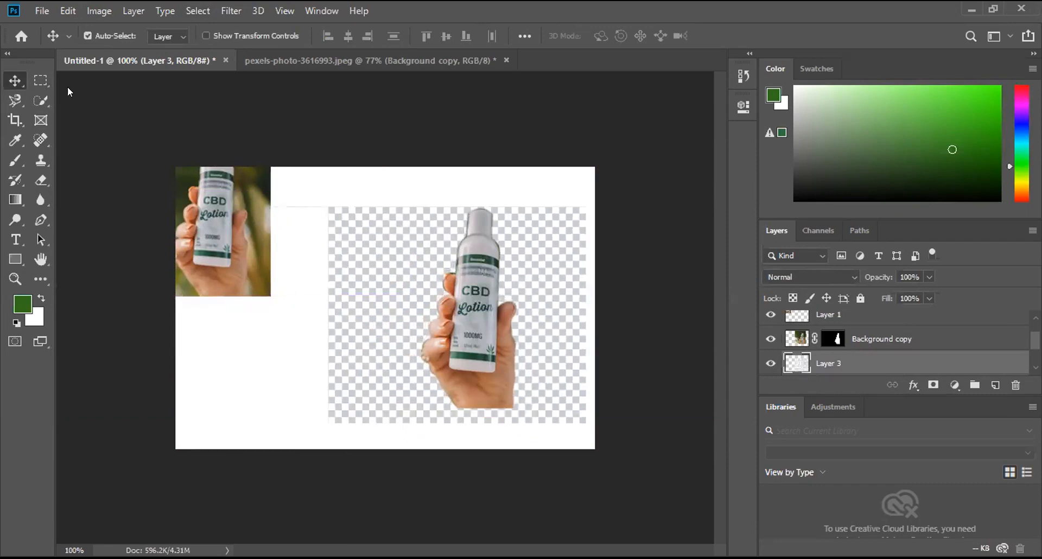
Step: Fill the checkerboard's remaining excess strip left of the bottle cutout with white using a rectangular selection, then deselect
left_click(41, 80)
left_click_drag(308, 196, 388, 436)
key("ctrl+BackSpace")
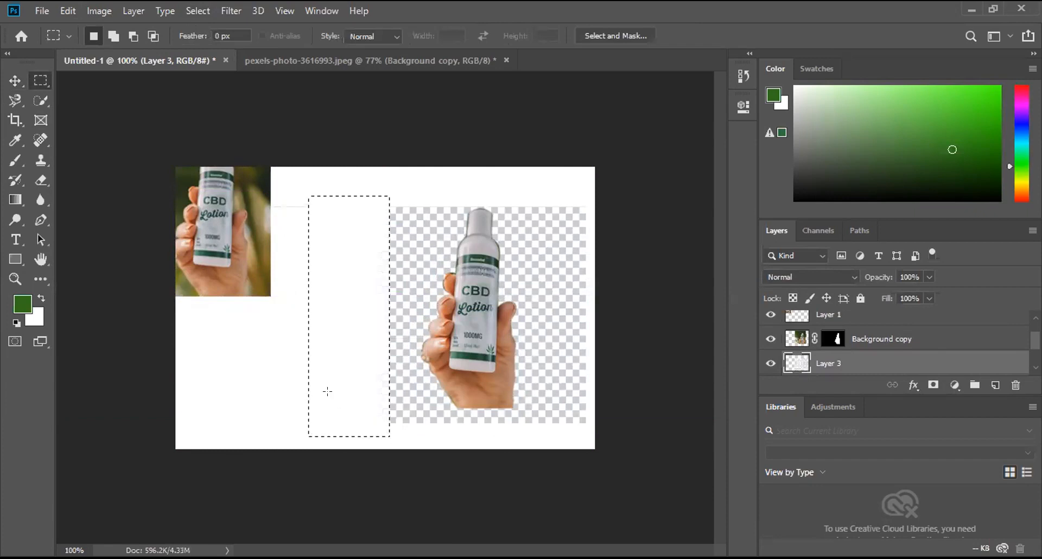
left_click(197, 11)
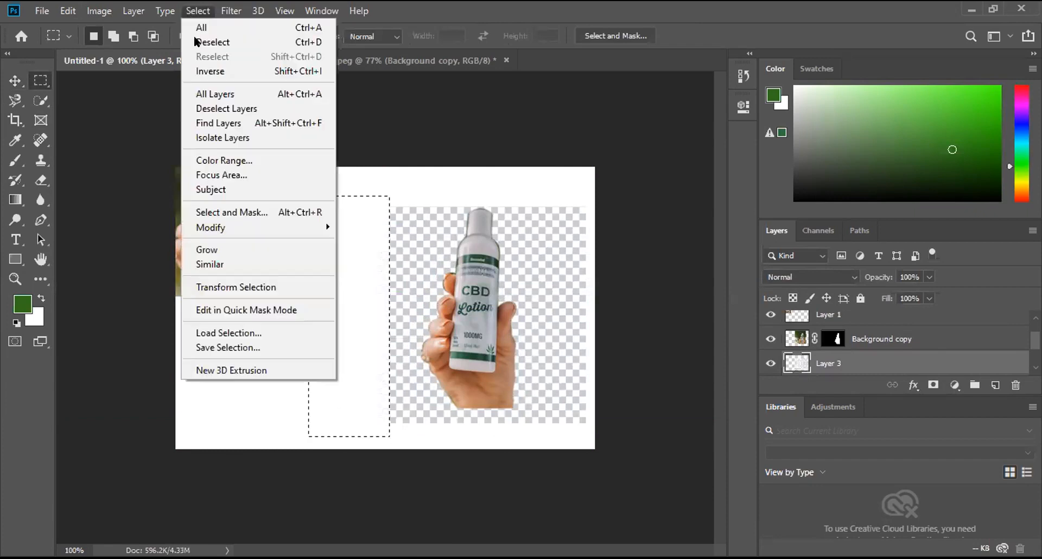
left_click(198, 42)
Step: Move the original photo back into full view beside the checkerboard, with their bottom edges aligned
left_click(17, 85)
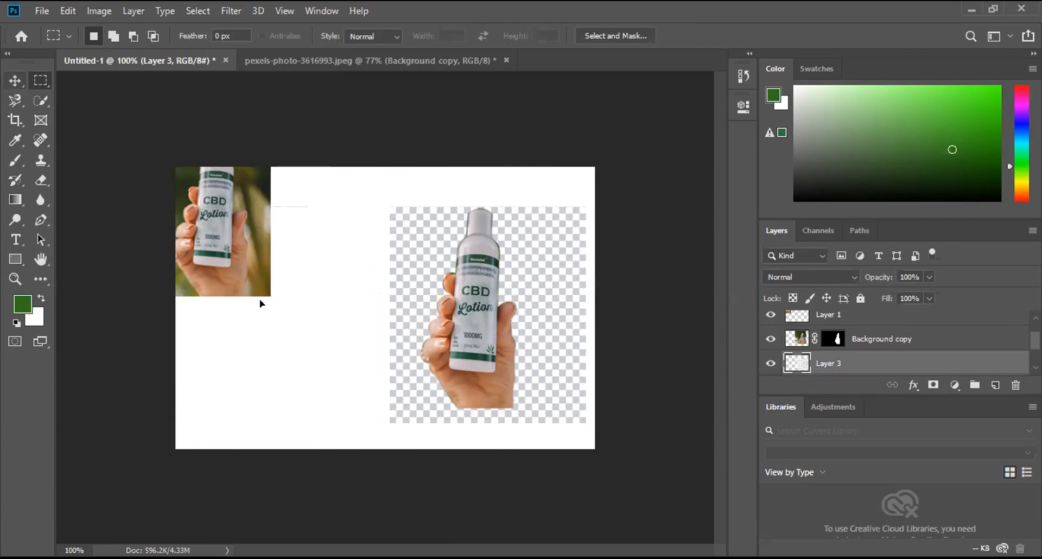
left_click_drag(291, 356, 323, 392)
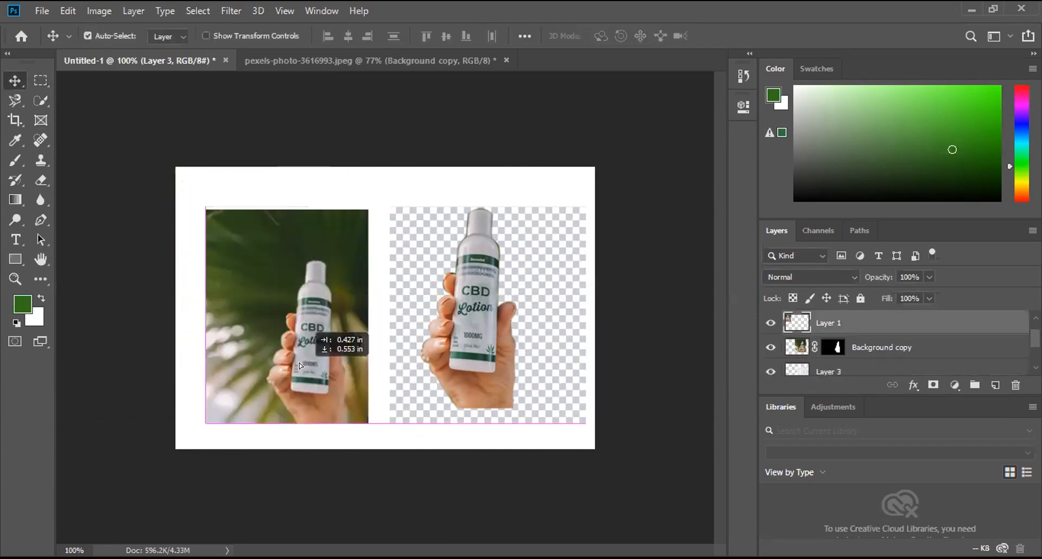
Step: Scale the Layer 3 checkerboard to 94.38%, reposition it behind the cutout, and raise the original photo to align their top edges
left_click(404, 332)
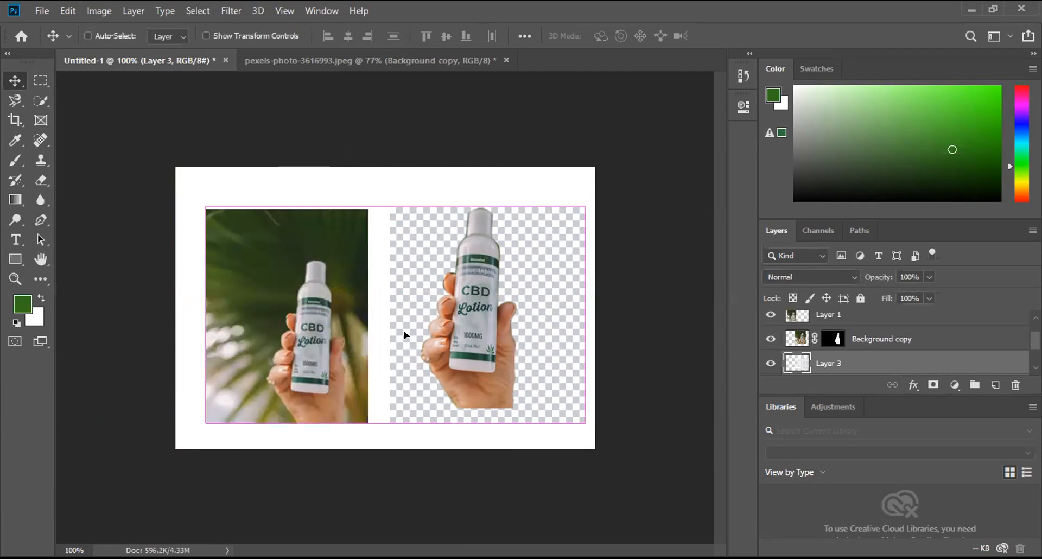
key("ctrl+t")
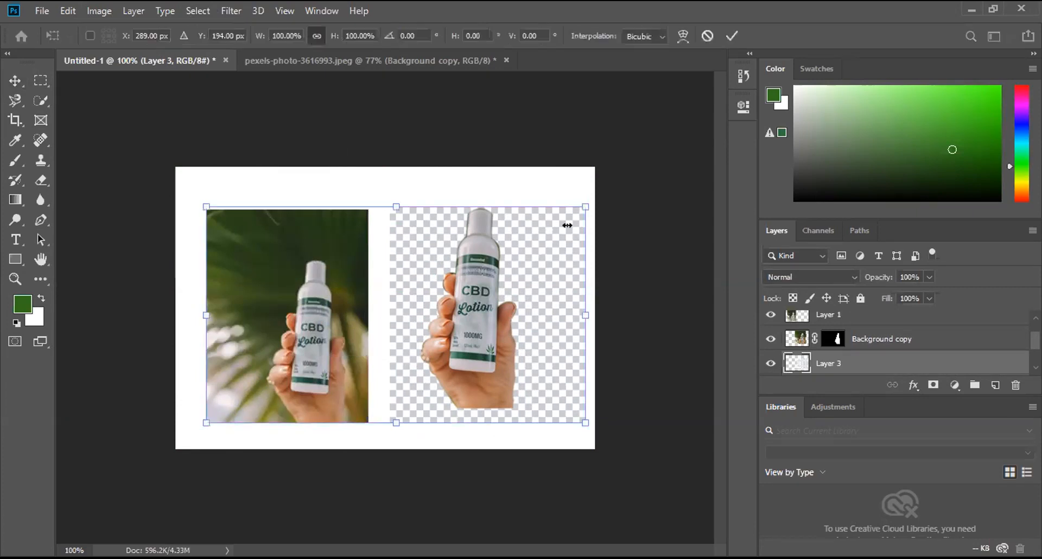
left_click_drag(586, 207, 565, 221)
left_click_drag(471, 313, 509, 294)
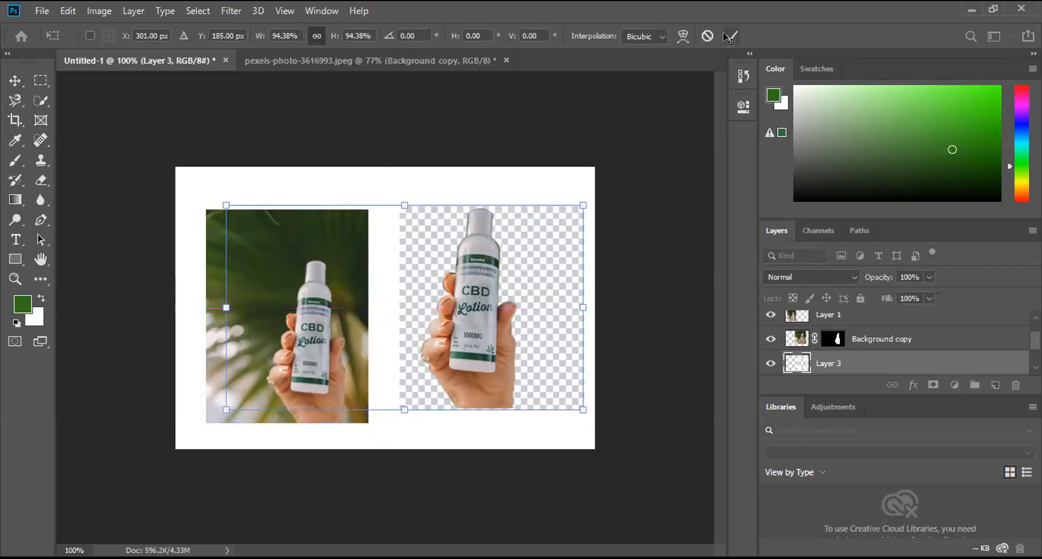
left_click_drag(317, 303, 317, 299)
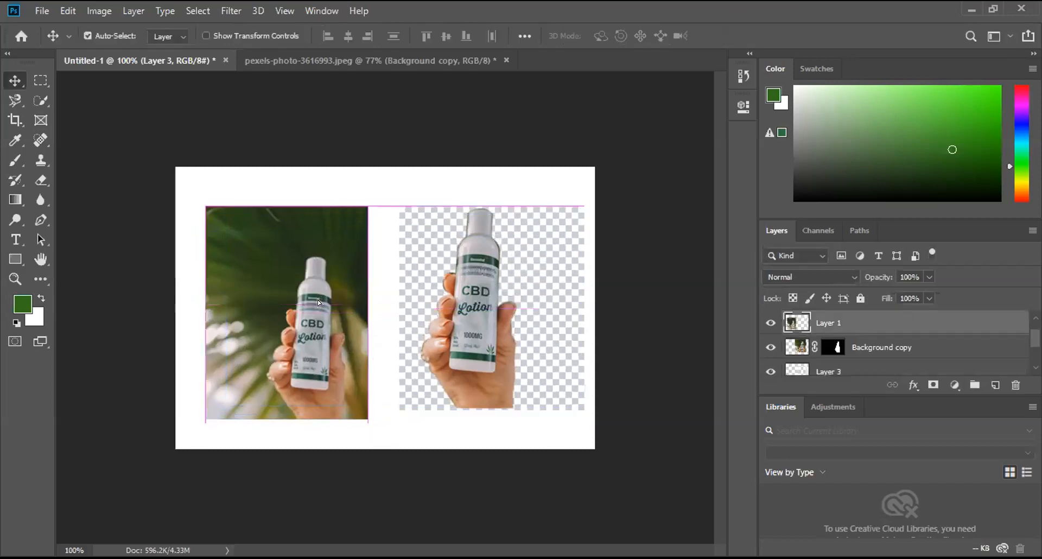
left_click(420, 405)
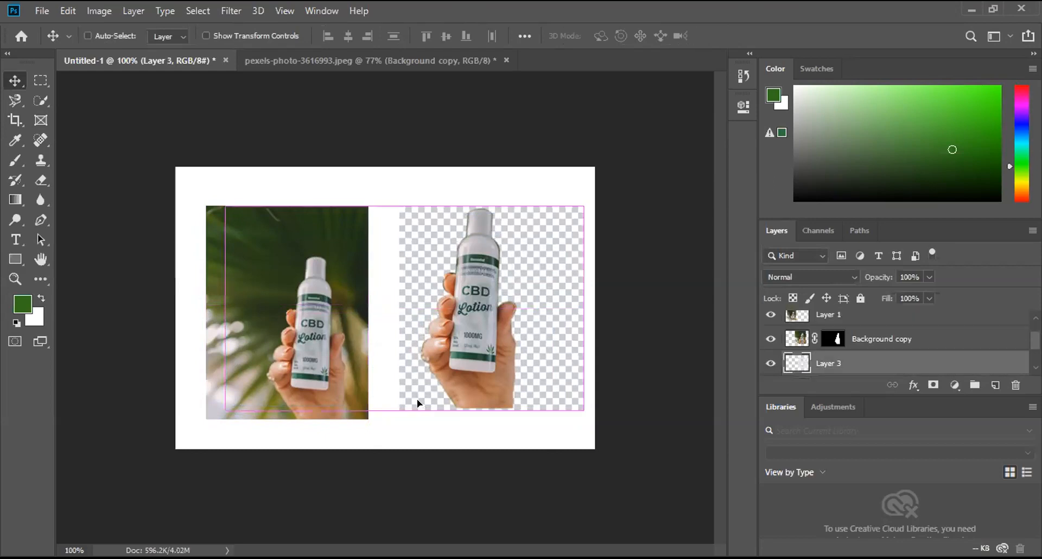
key("ctrl+t")
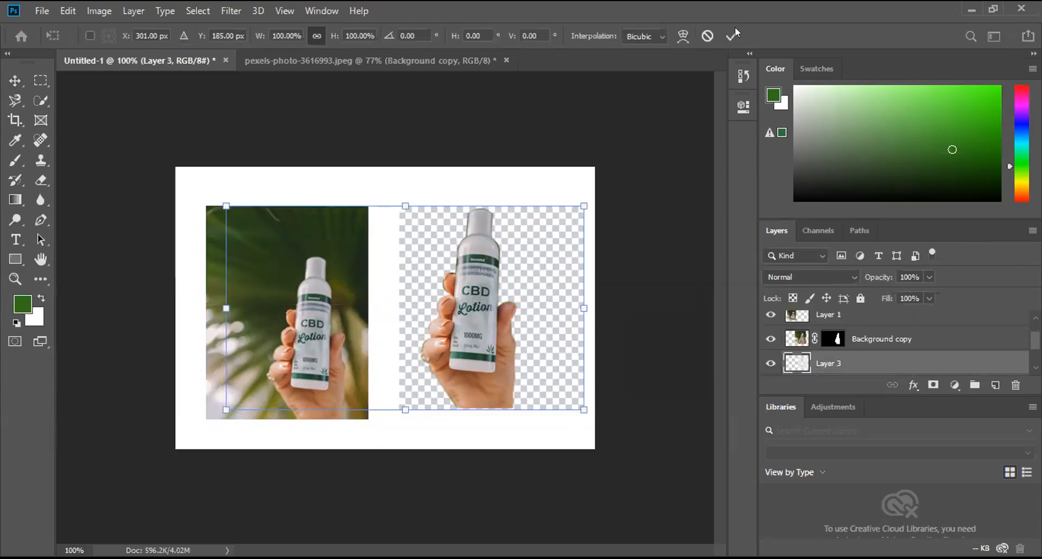
key("Return")
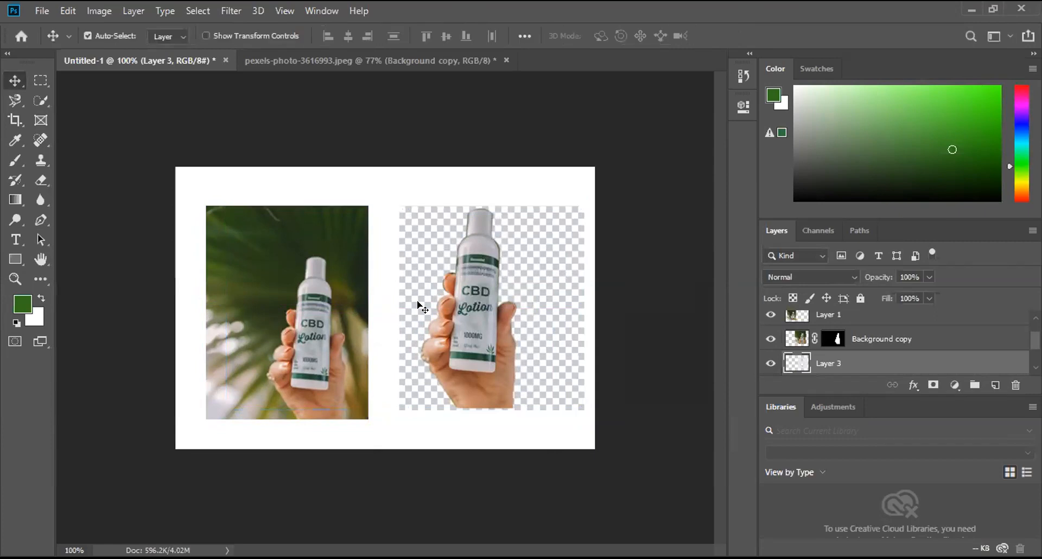
key("ctrl+t")
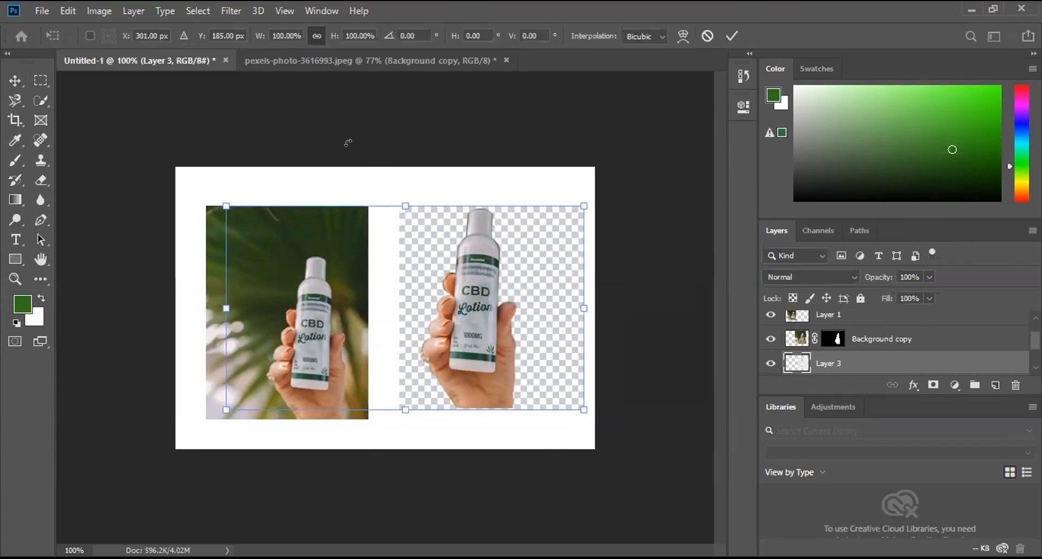
Step: Show the rulers and place a horizontal guide along the top edges of the photo and checkerboard
key("ctrl+r")
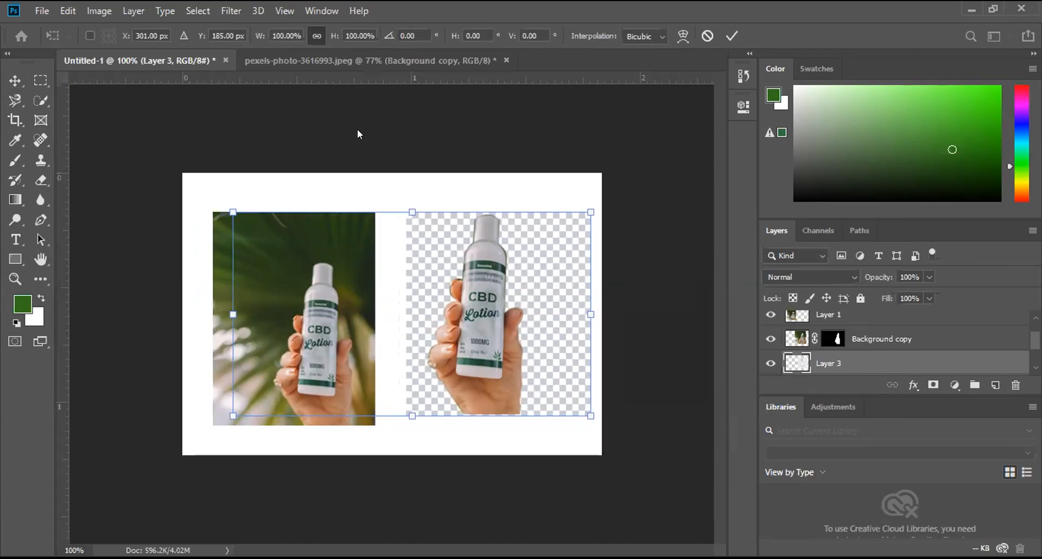
key("Return")
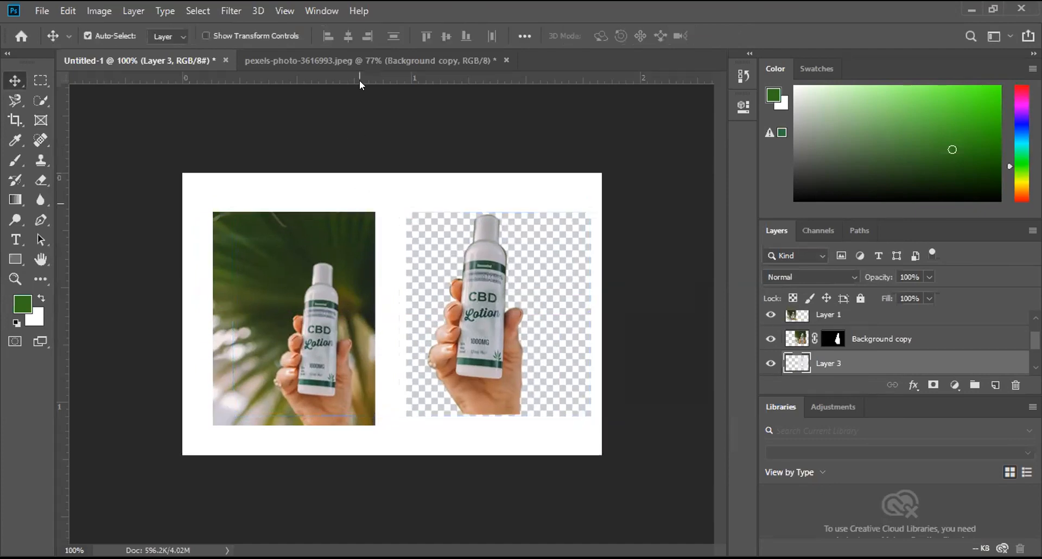
left_click_drag(362, 139, 356, 212)
Step: Place a vertical guide at about 0.093 in and align the original photo's upper-left corner with the two guides
left_click_drag(328, 284, 319, 293)
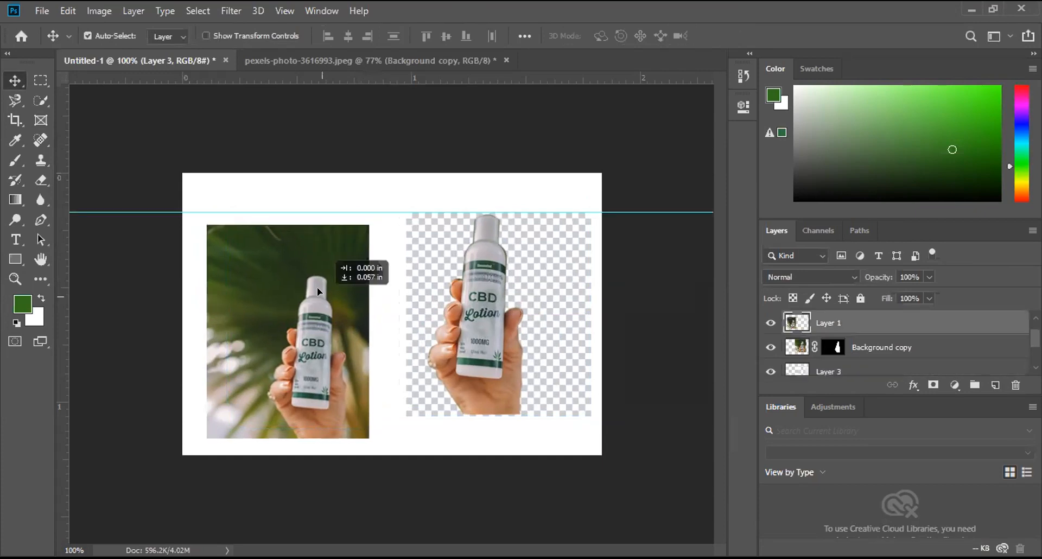
left_click_drag(154, 324, 196, 331)
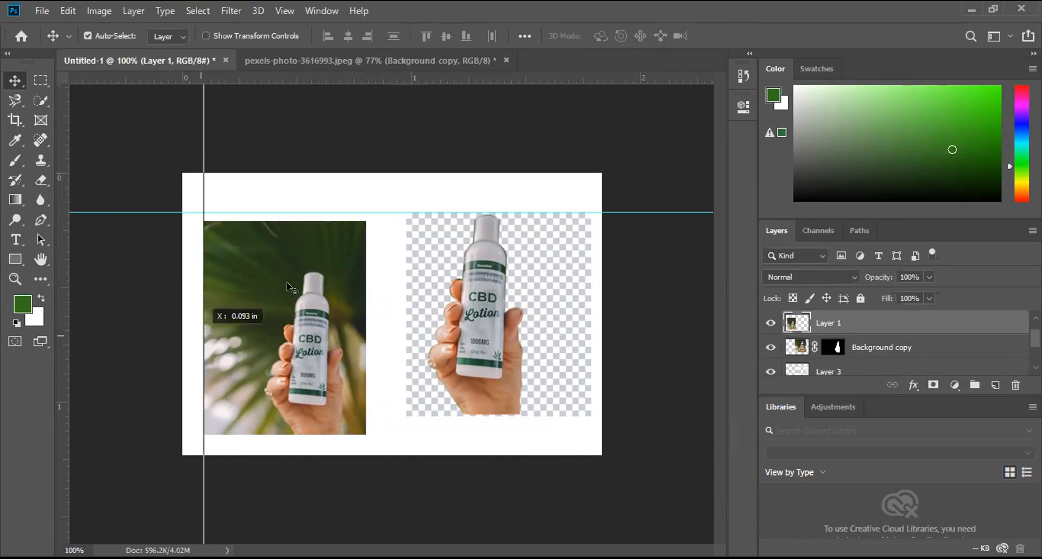
left_click_drag(288, 284, 289, 274)
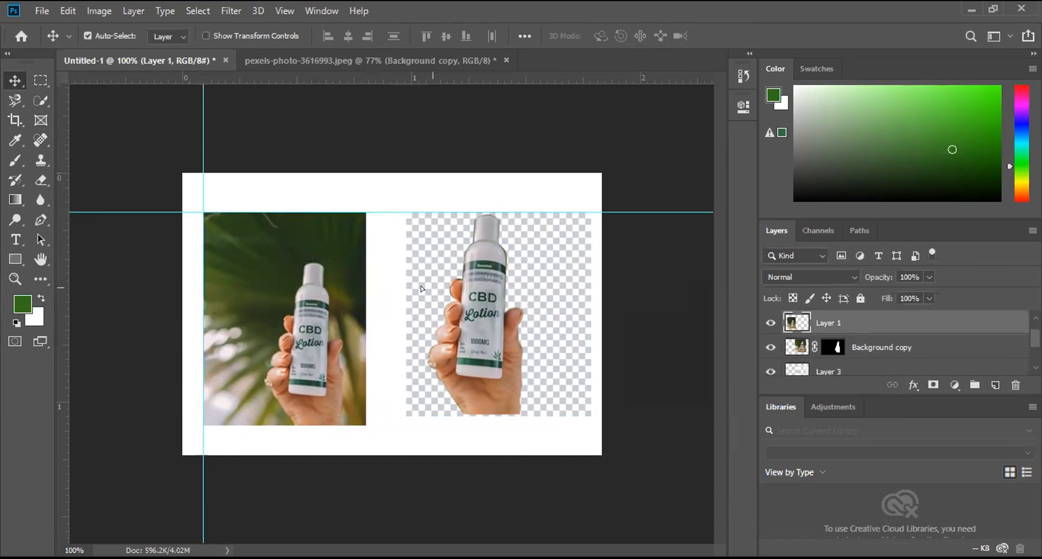
Step: Frame the layout with guides near the canvas's left, right and bottom edges, and shift the checkerboard left with its top on the upper guide
left_click_drag(410, 289, 428, 294)
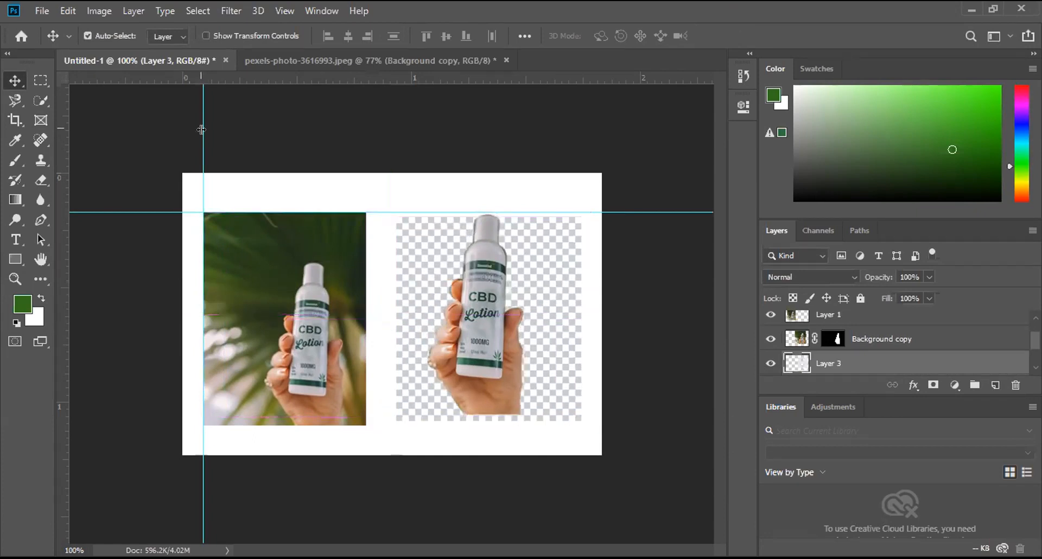
left_click_drag(201, 129, 586, 173)
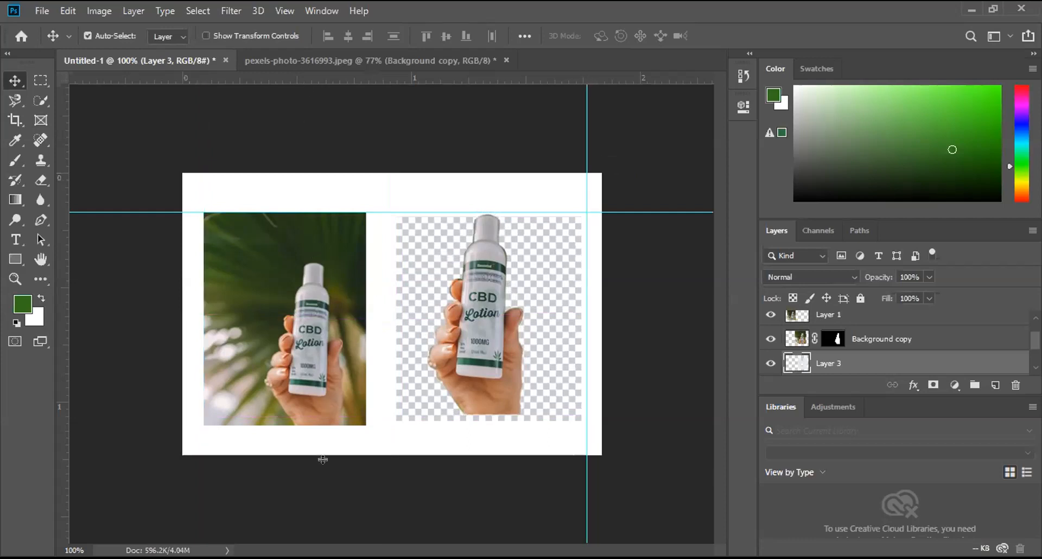
left_click_drag(324, 446, 324, 442)
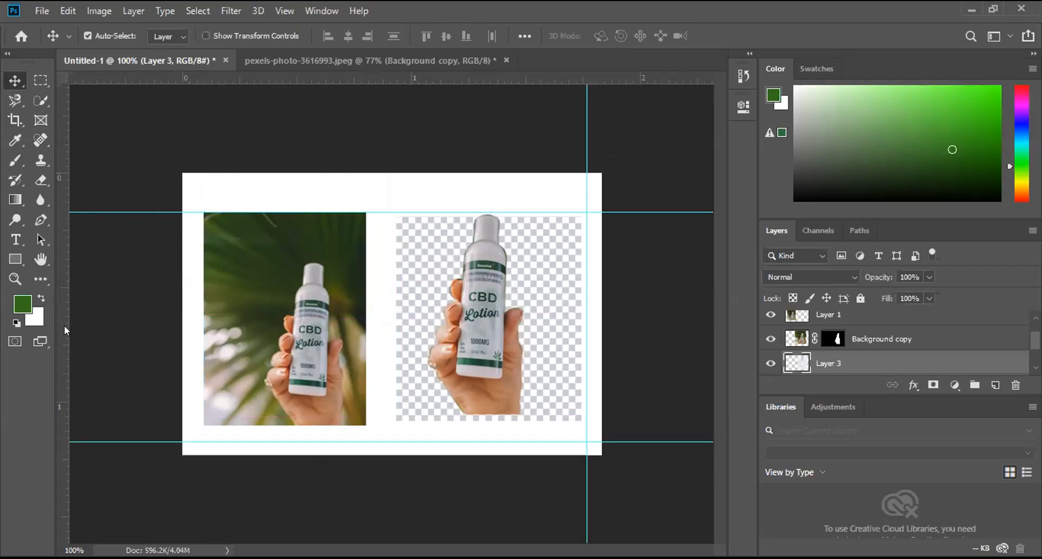
left_click_drag(201, 347, 204, 349)
left_click_drag(476, 312, 476, 311)
Step: Scale the bottle cutout to 79.48% and move it up and left to sit within the checkerboard
left_click(478, 313)
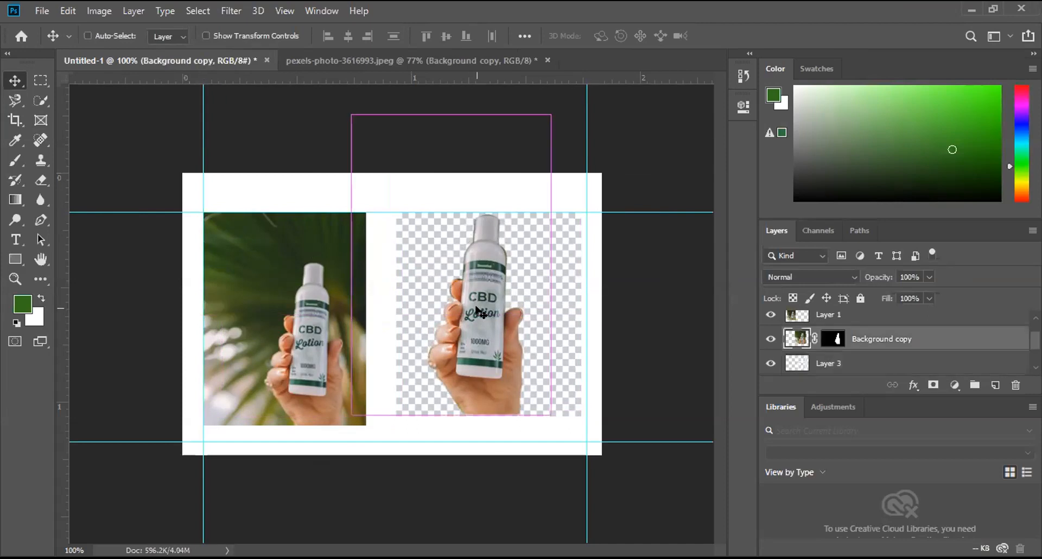
key("ctrl+t")
left_click_drag(352, 114, 392, 181)
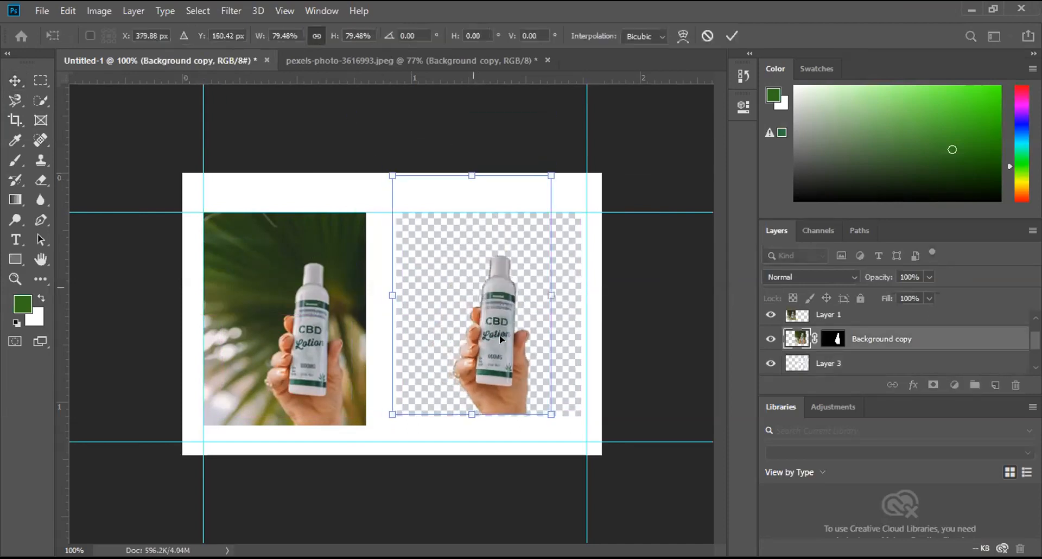
left_click_drag(494, 328, 487, 317)
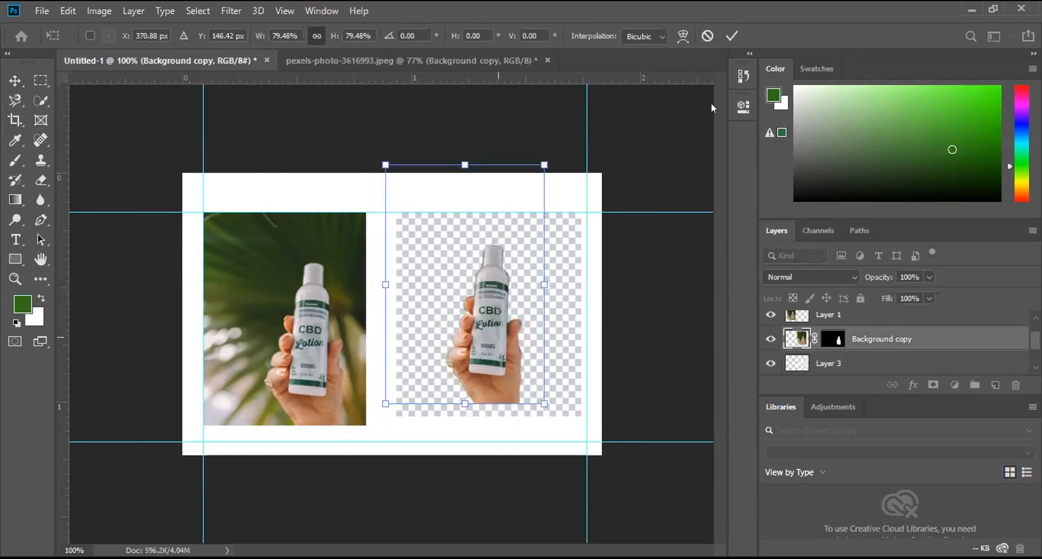
left_click(732, 36)
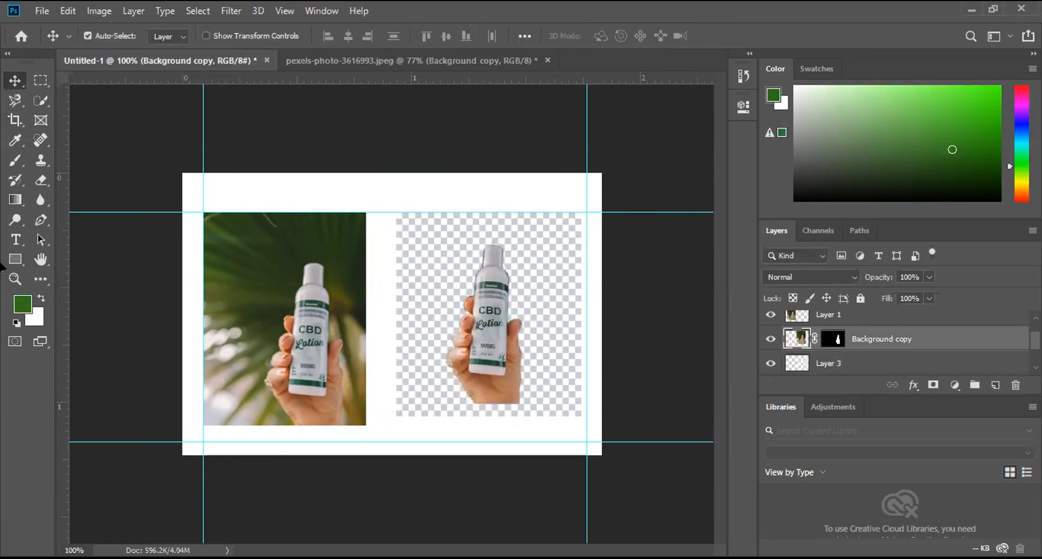
Step: Add the text "Before" above the original photo in 12 pt Arial Regular
left_click(14, 240)
left_click(307, 203)
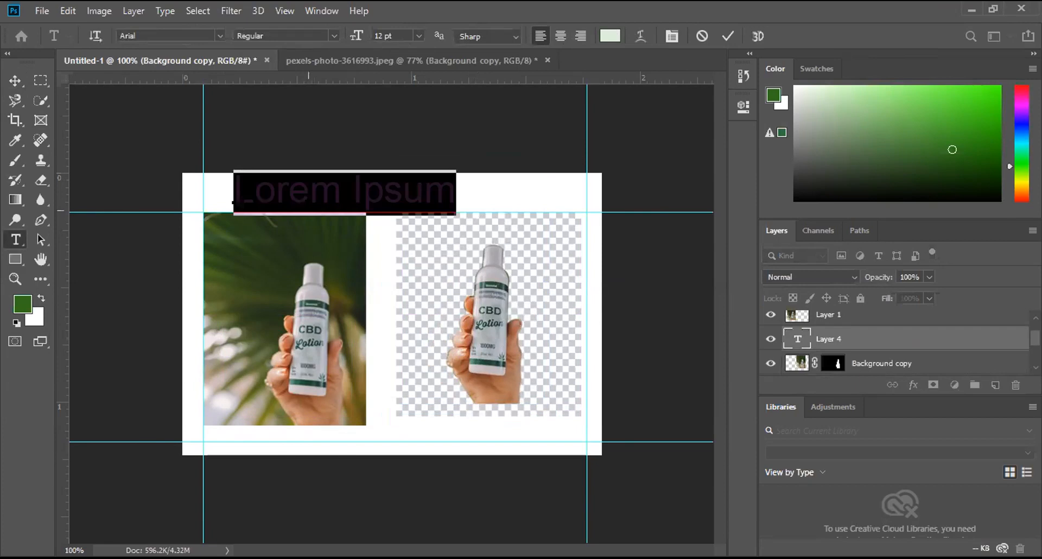
key("BackSpace")
type("Be")
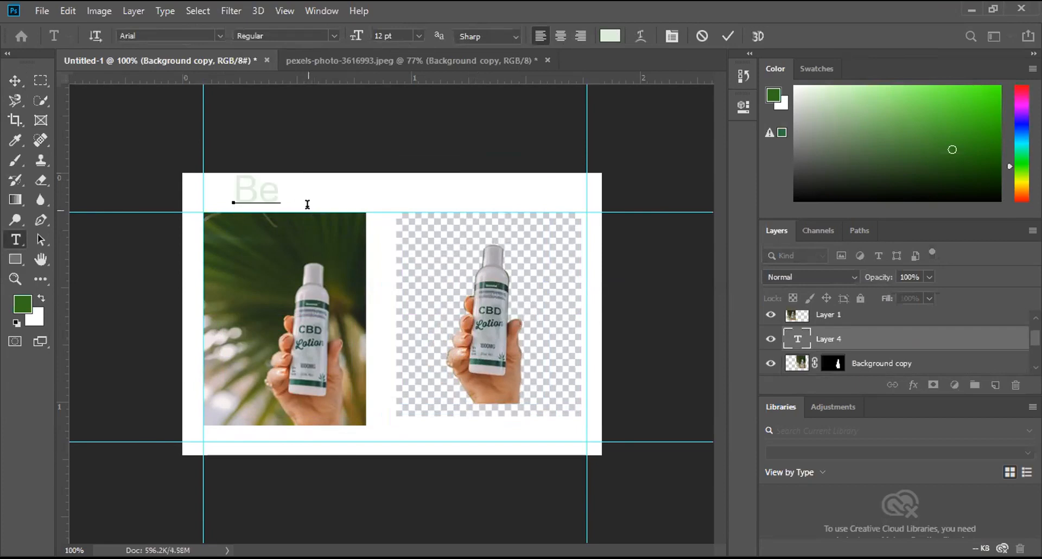
type("fore")
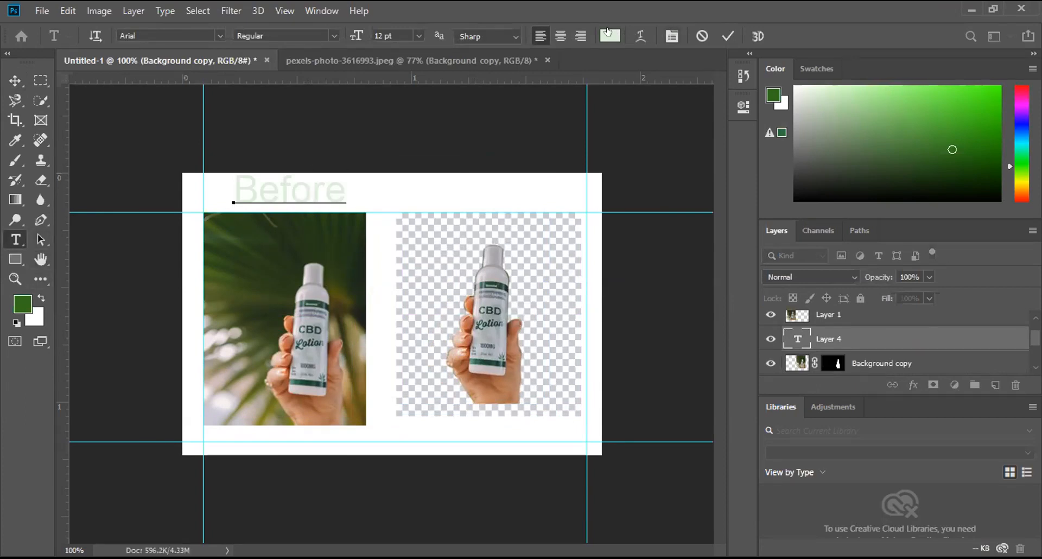
Step: Try to change the "Before" text colour to dark green
left_click(610, 36)
type("073205")
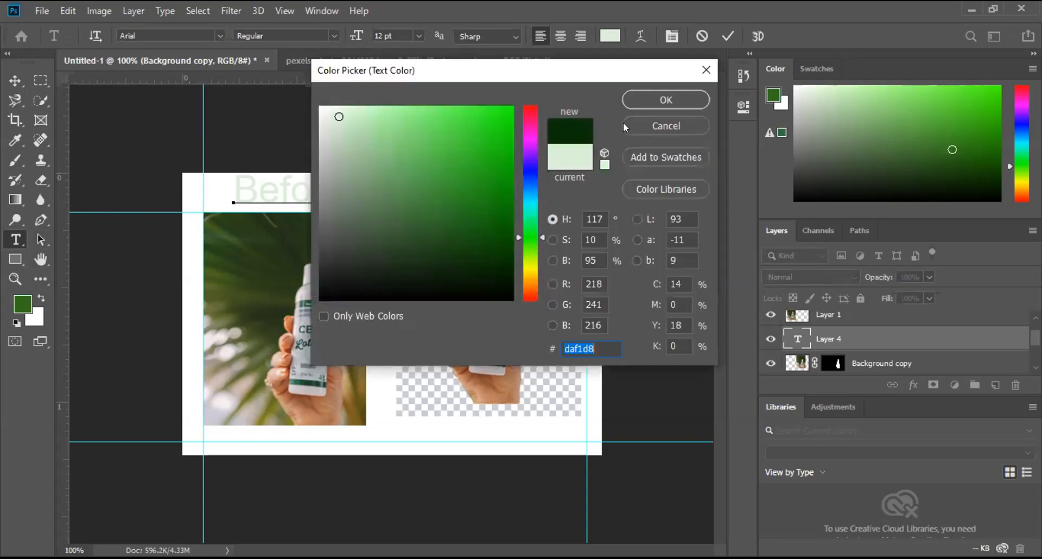
left_click(652, 98)
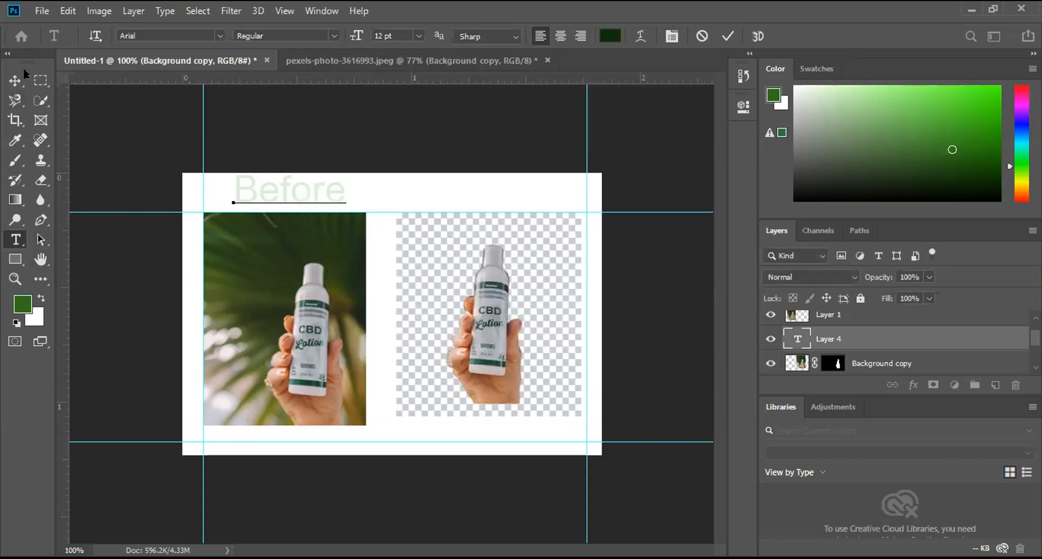
Step: Nudge the "Before" text slightly left and give its layer a blue Color Overlay, hex 301bd1
left_click(10, 80)
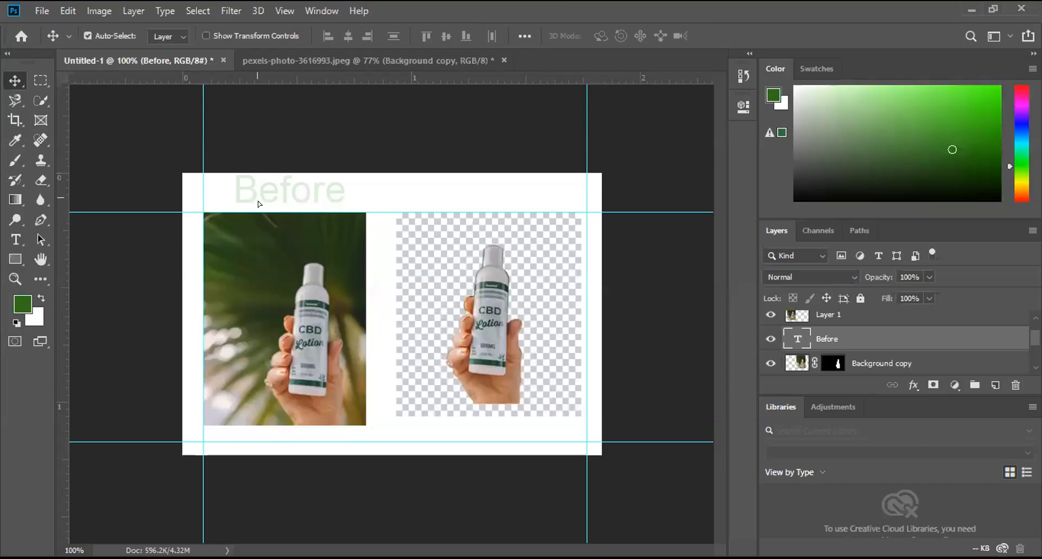
left_click_drag(259, 204, 250, 201)
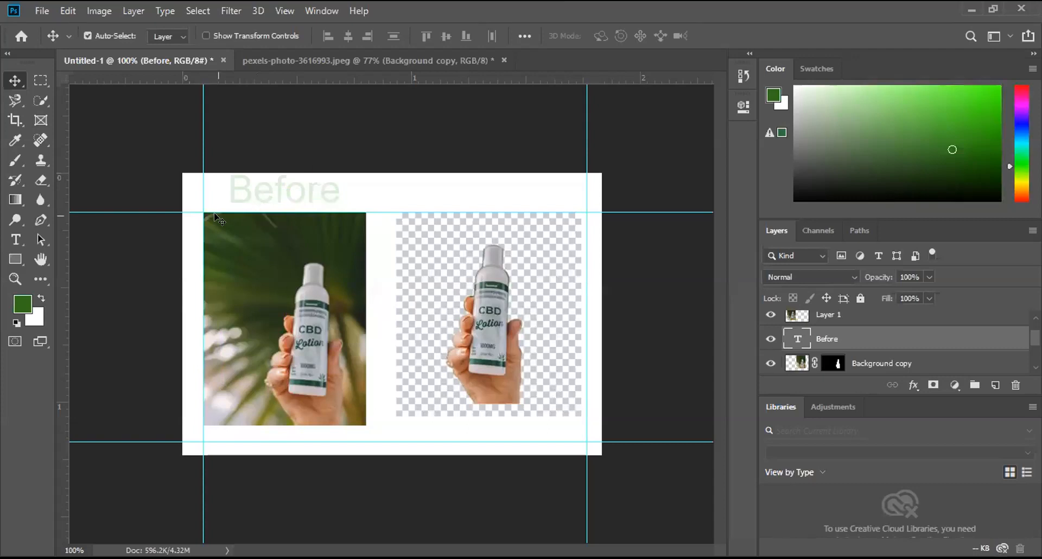
left_click(891, 24)
key("h")
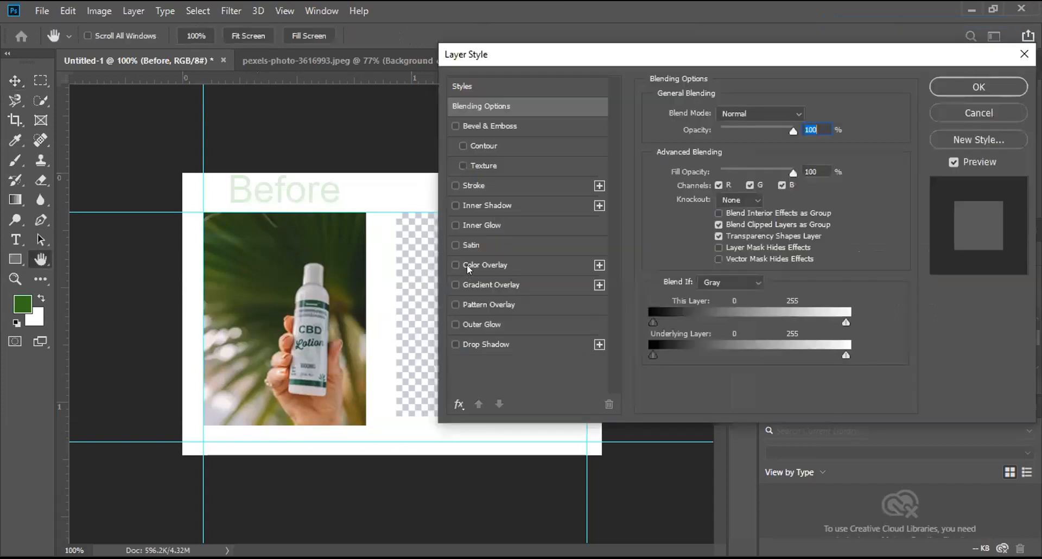
left_click(469, 266)
left_click(814, 117)
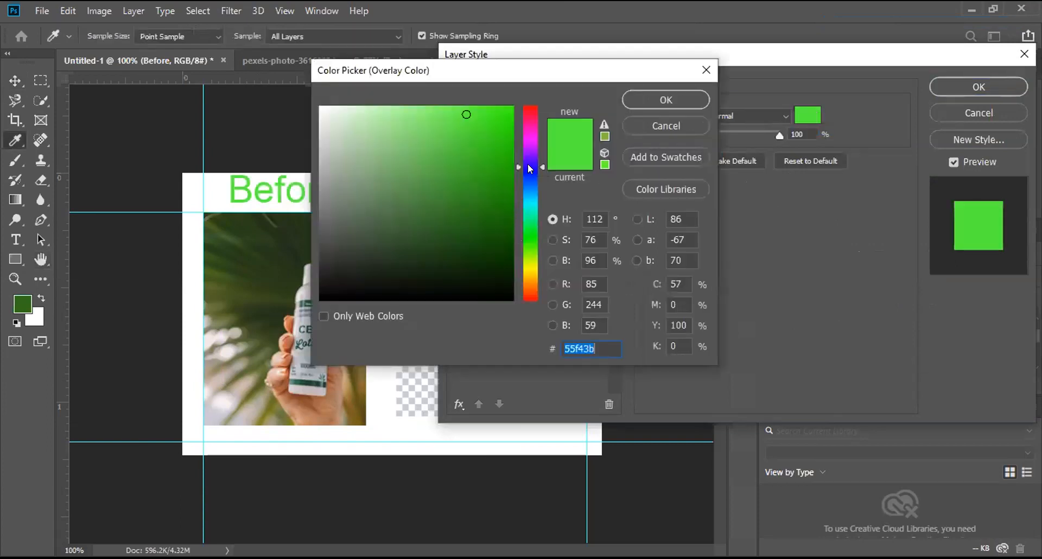
left_click(529, 168)
left_click(489, 141)
left_click(648, 99)
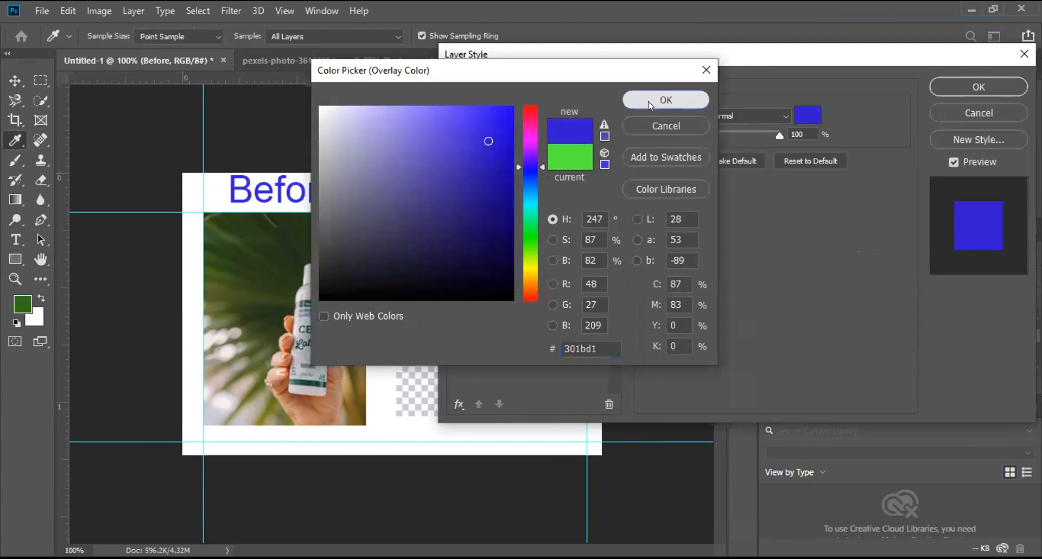
left_click(946, 87)
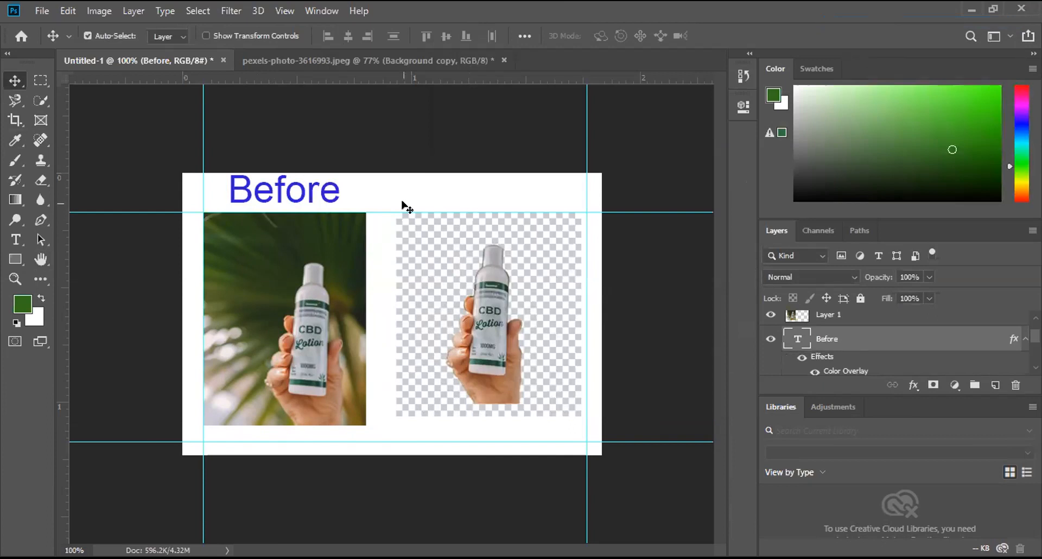
Step: Scale the "Before" text to 89.24% and position it above the original photo, just inside the left guide
key("ctrl+t")
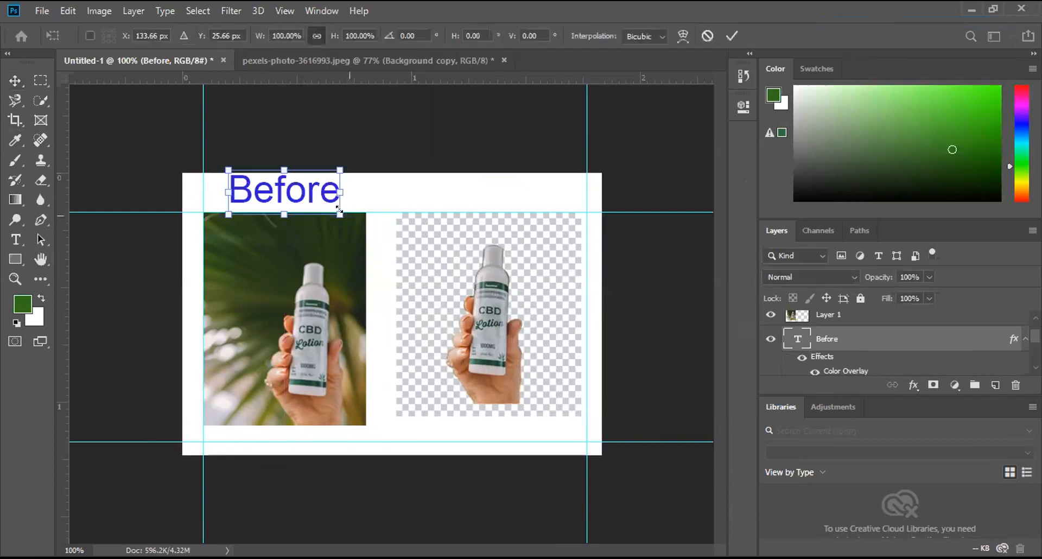
left_click_drag(338, 208, 275, 202)
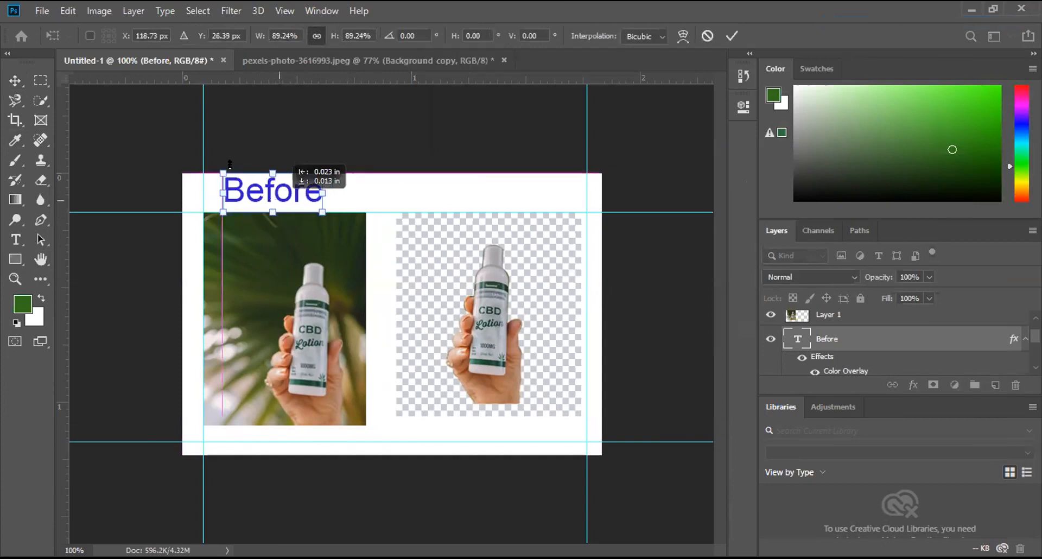
left_click(15, 81)
Step: Add the text "After" above the bottle cutout in 12 pt Arial Regular
left_click(15, 239)
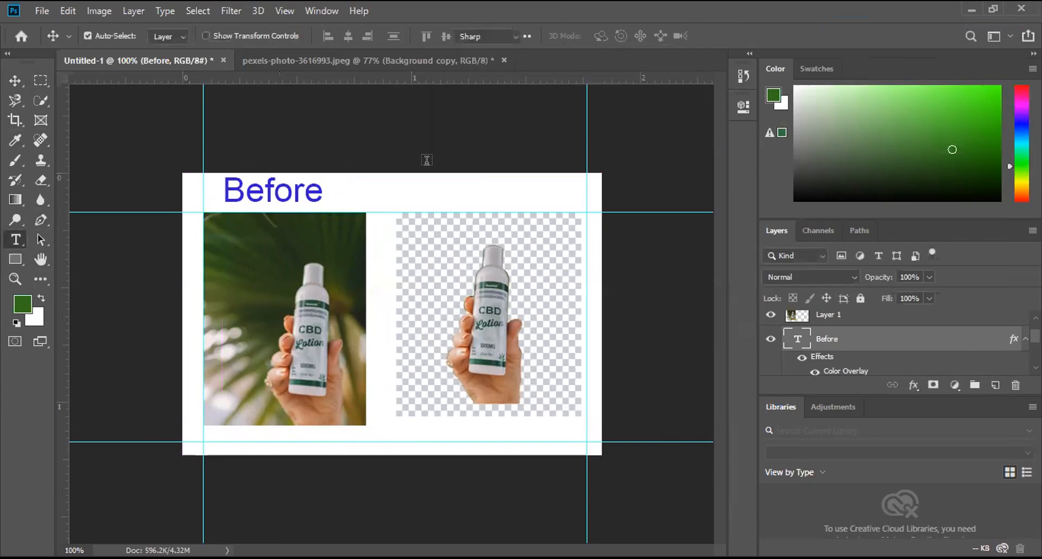
left_click(496, 191)
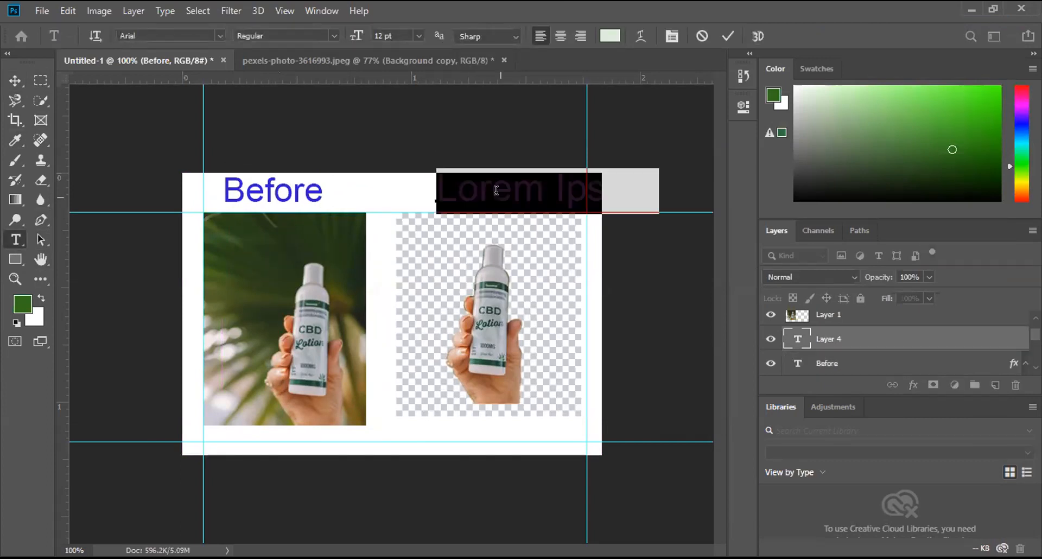
type("After")
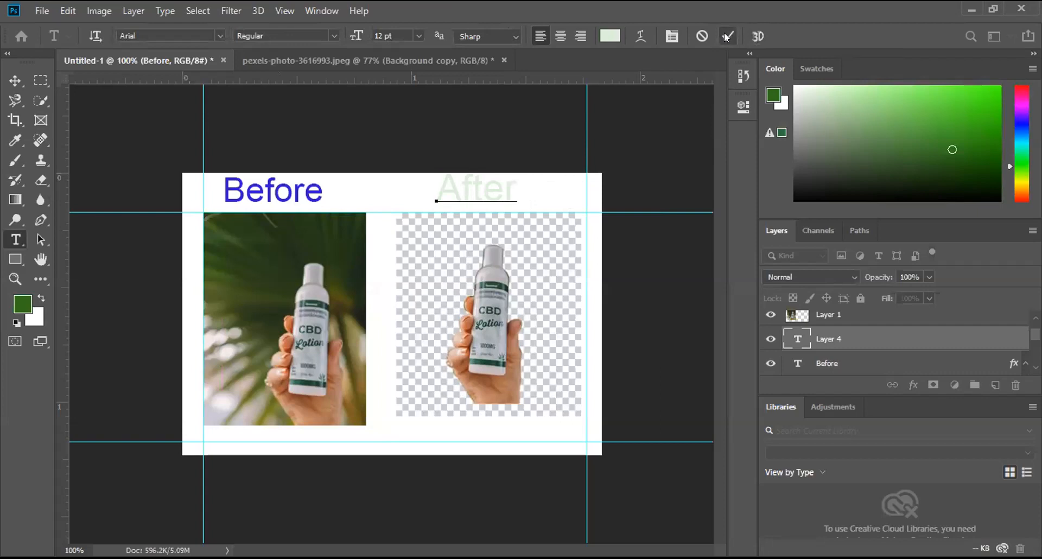
left_click(727, 36)
Step: Give the "After" text layer a blue Color Overlay, hex 301bd1, and nudge the text slightly down
left_click(971, 172)
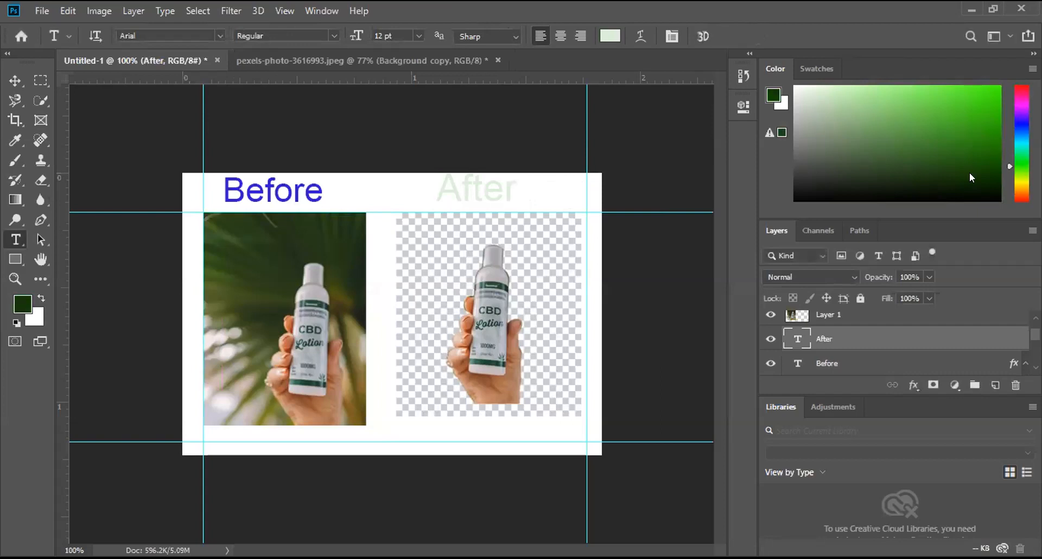
right_click(821, 337)
left_click(830, 25)
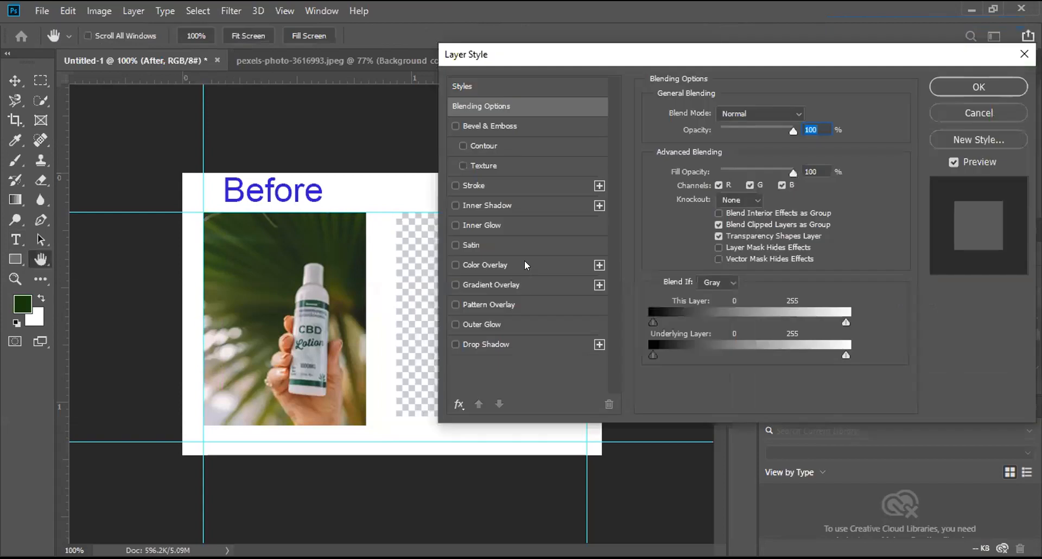
left_click(525, 261)
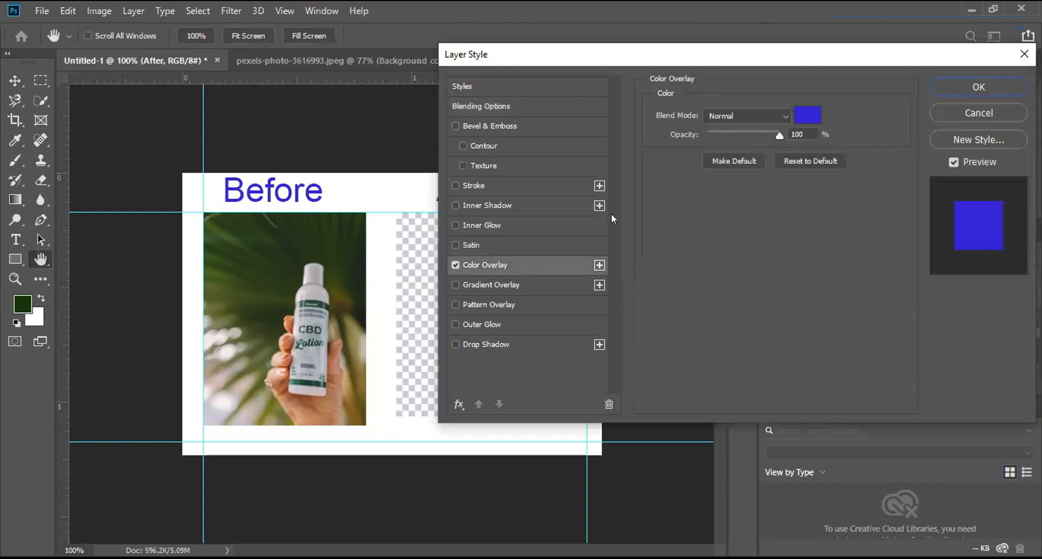
left_click(809, 115)
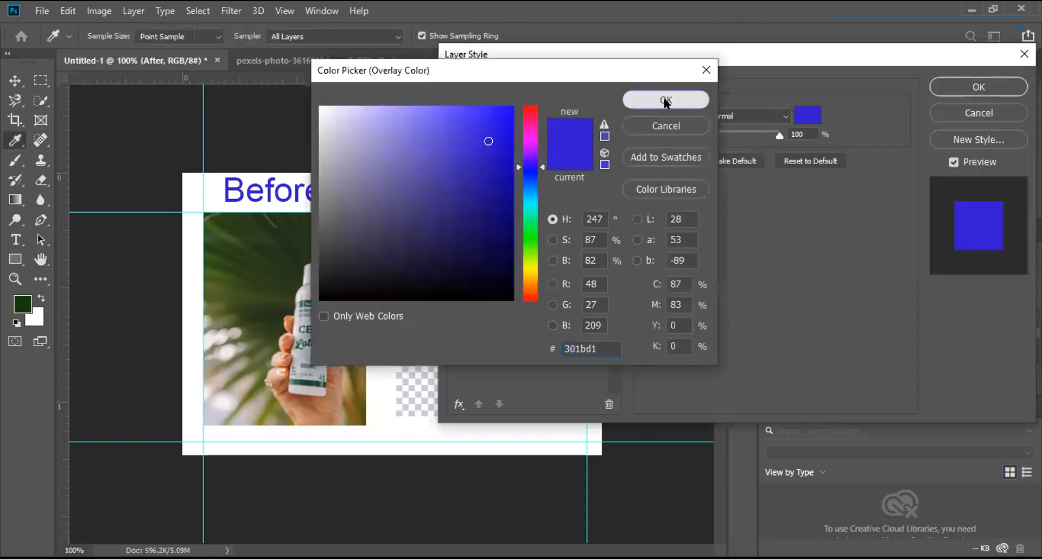
key("Return")
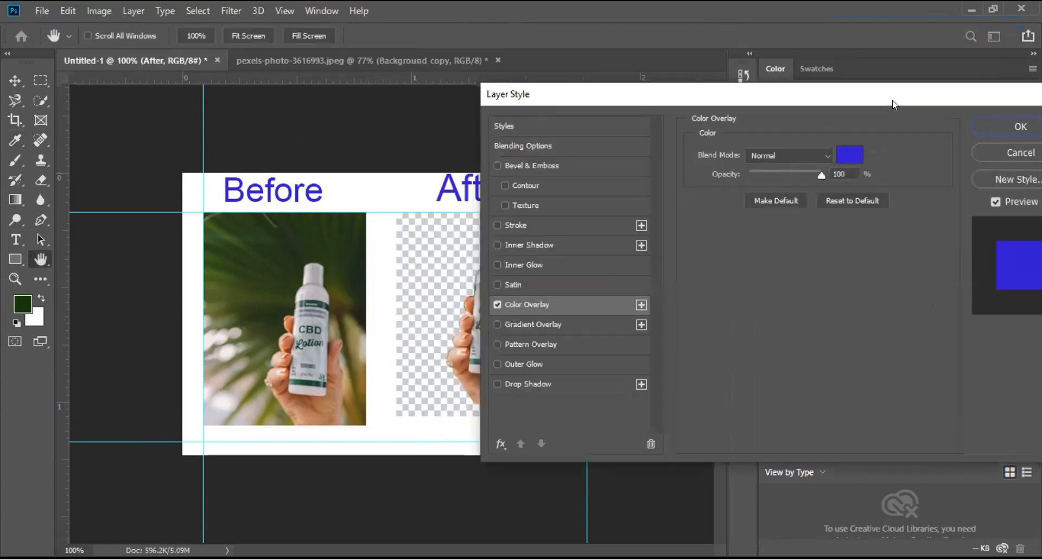
key("Return")
left_click(14, 80)
left_click_drag(464, 189, 465, 190)
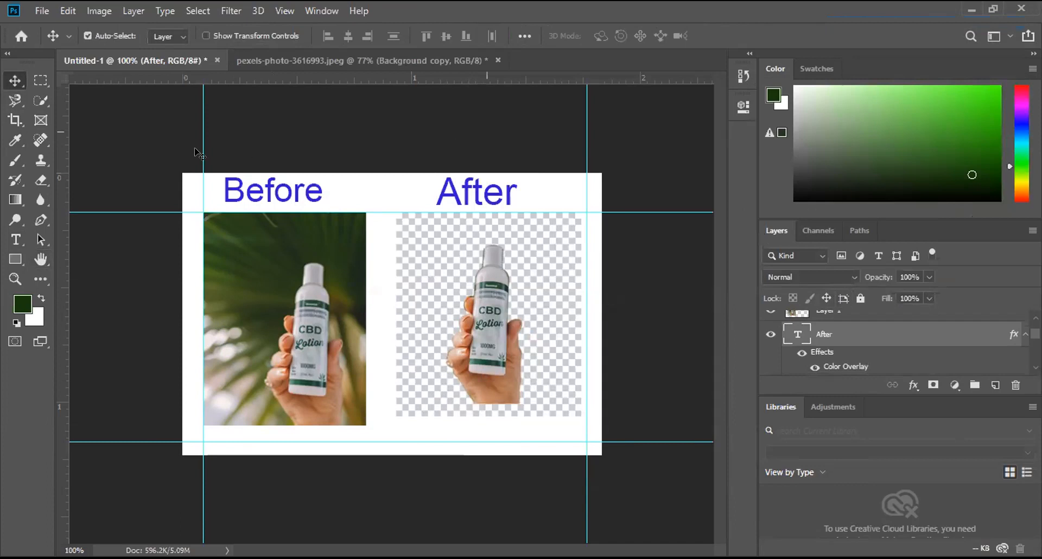
Step: Remove both vertical and both horizontal guides from the canvas
left_click(60, 139)
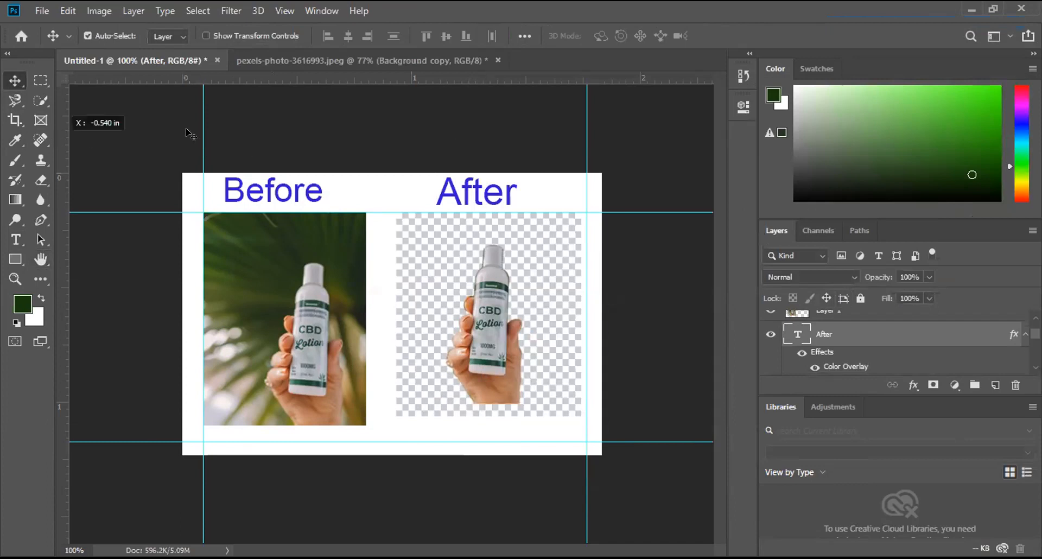
left_click_drag(153, 206, 153, 209)
right_click(153, 210)
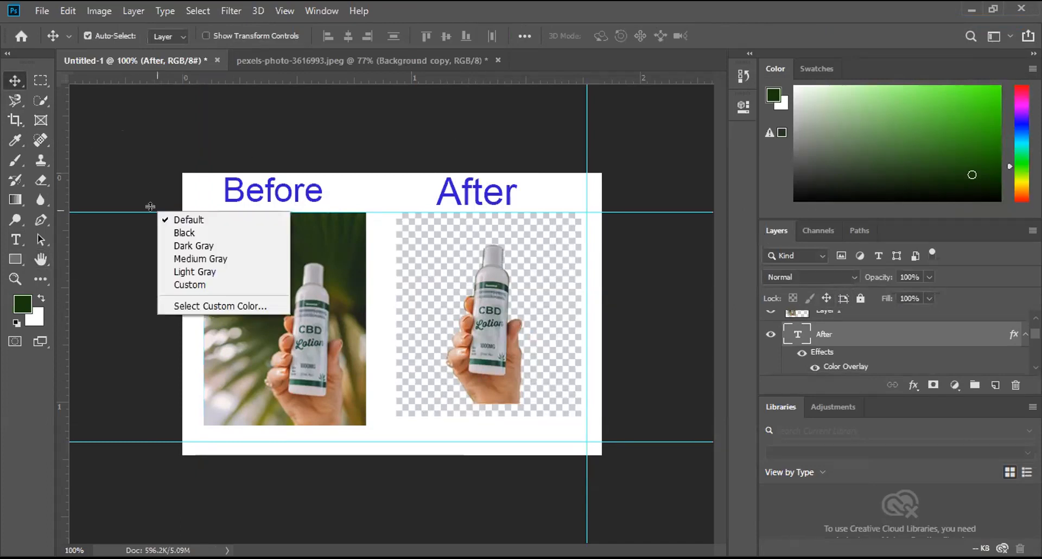
left_click(589, 129)
mouse_move(63, 137)
left_mouse_down()
mouse_move(23, 139)
mouse_move(69, 145)
left_mouse_up()
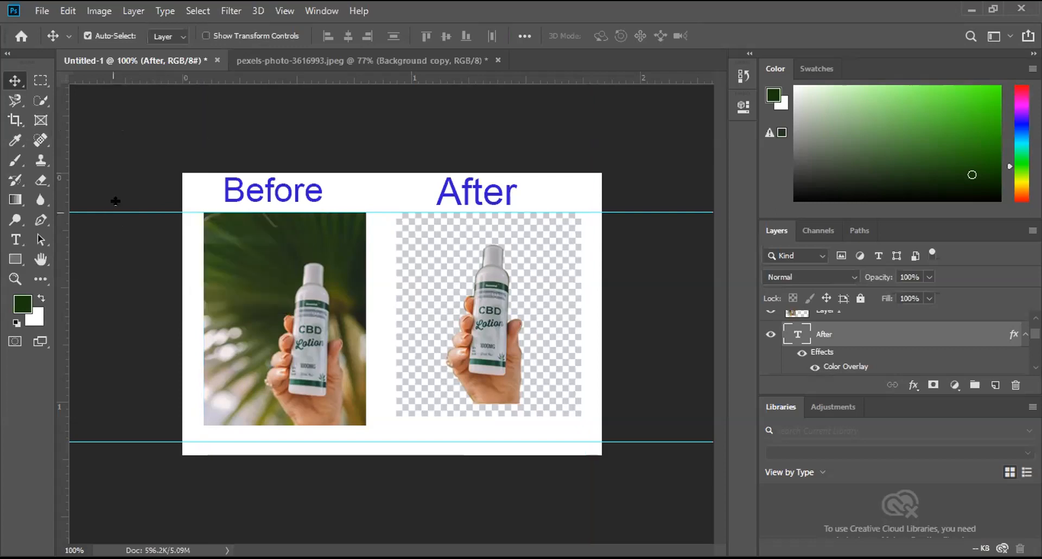
left_click_drag(129, 75, 133, 79)
left_click_drag(119, 436, 148, 60)
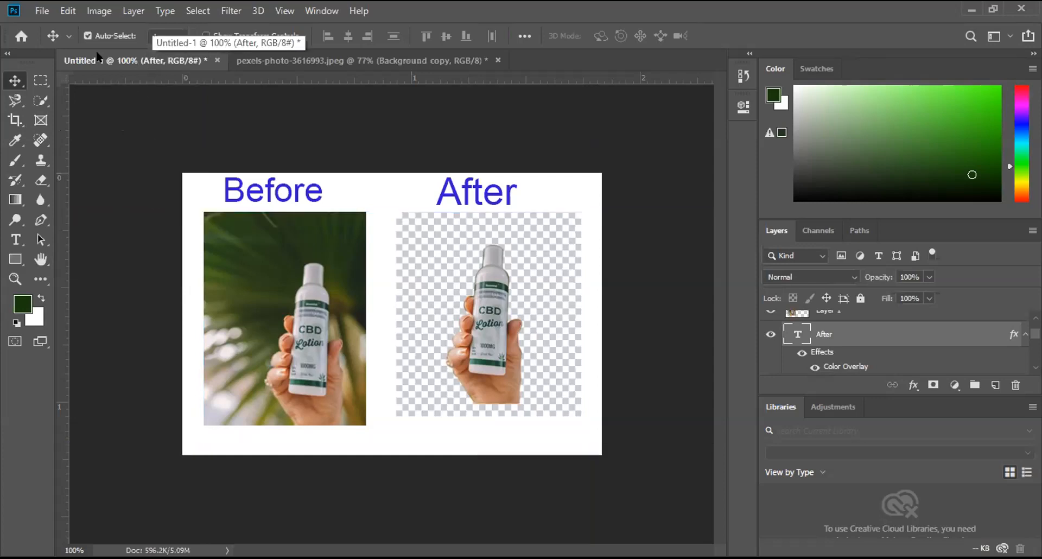
Step: Save the comparison as a layered Photoshop file named 13 in the Downloads folder
key("alt+f")
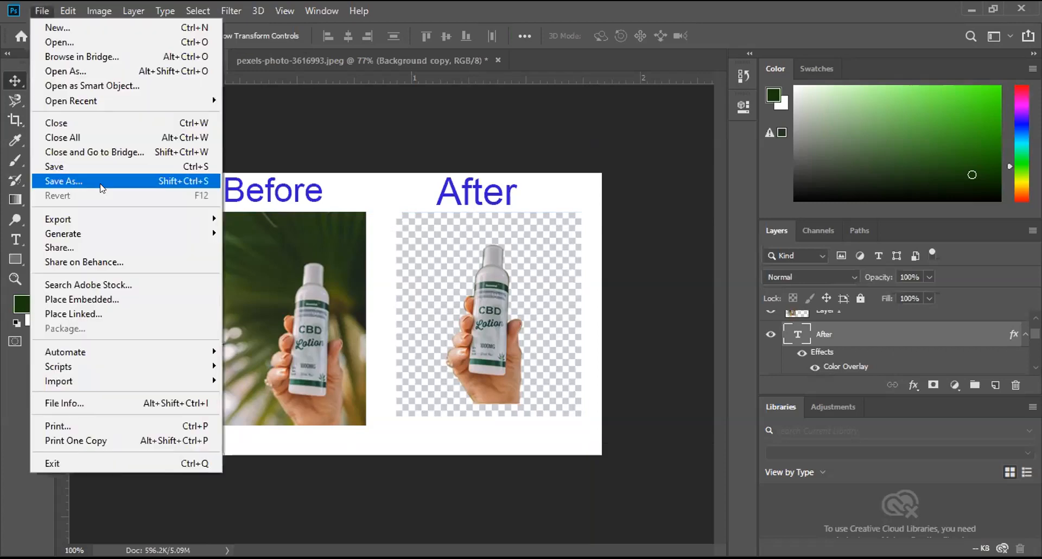
left_click(100, 182)
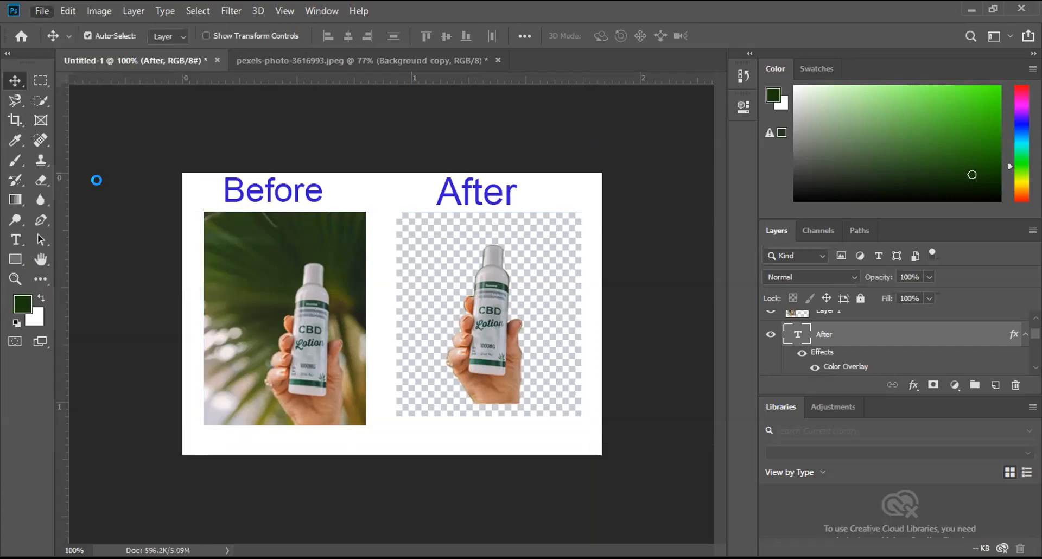
key("ctrl+s")
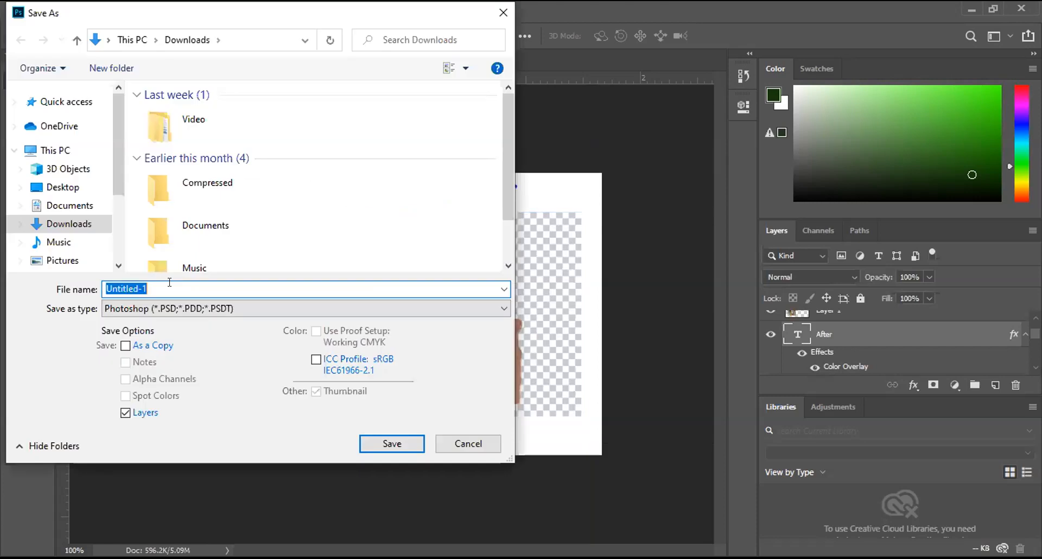
type("1")
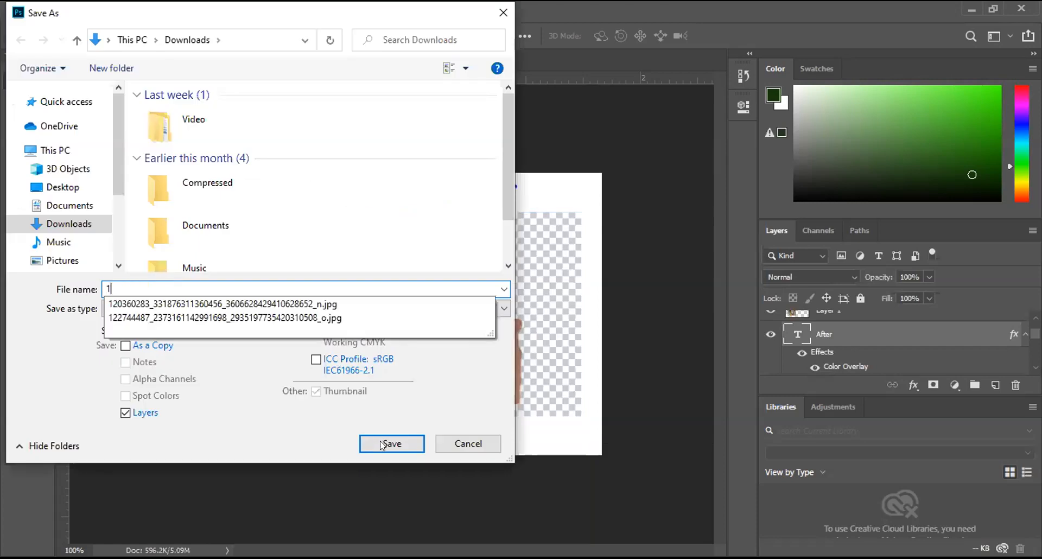
type("3")
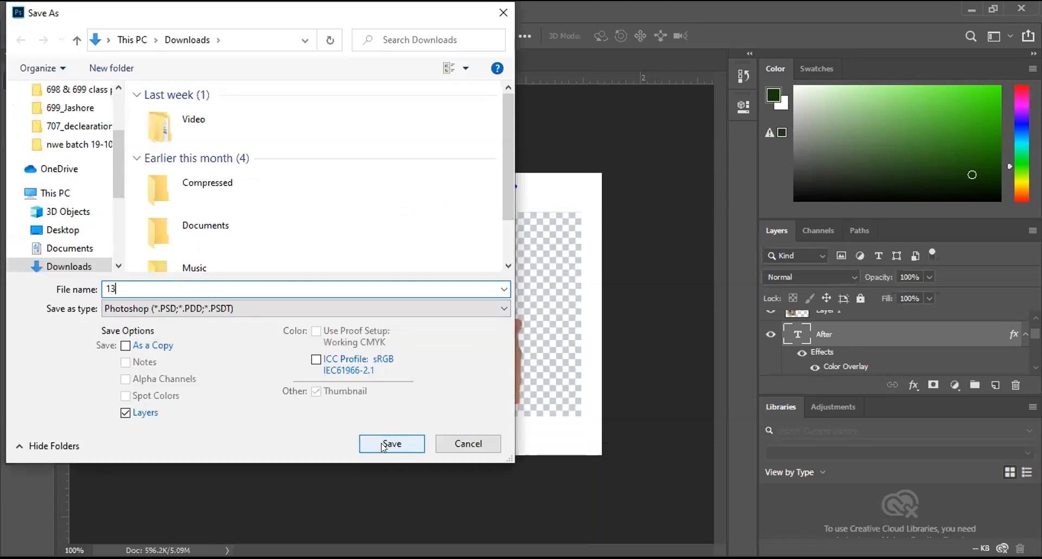
key("Return")
left_click(689, 152)
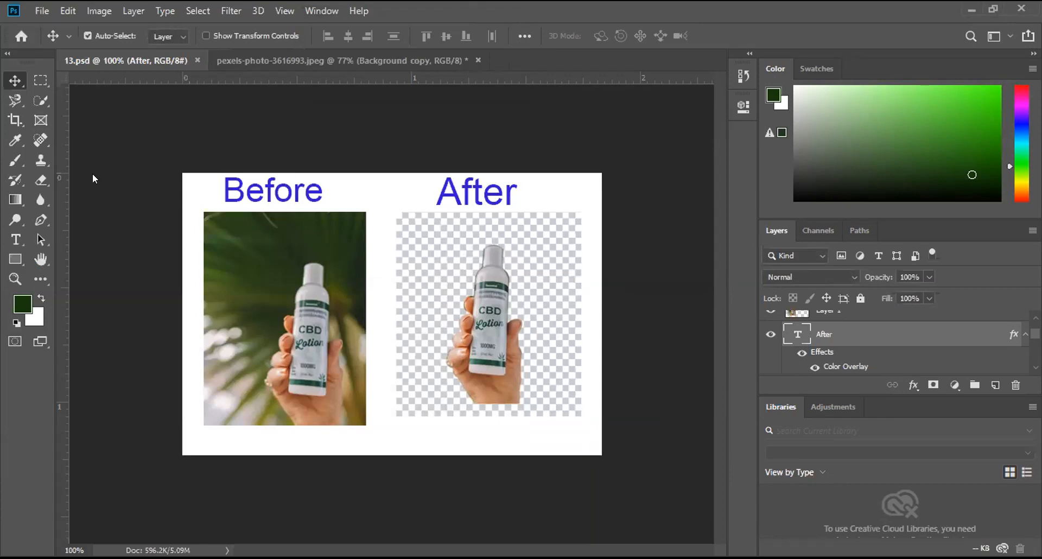
Step: Save a JPEG version named 13 in Downloads with quality 8 (High) and the Baseline ("Standard") format
key("ctrl+shift+s")
left_click(135, 308)
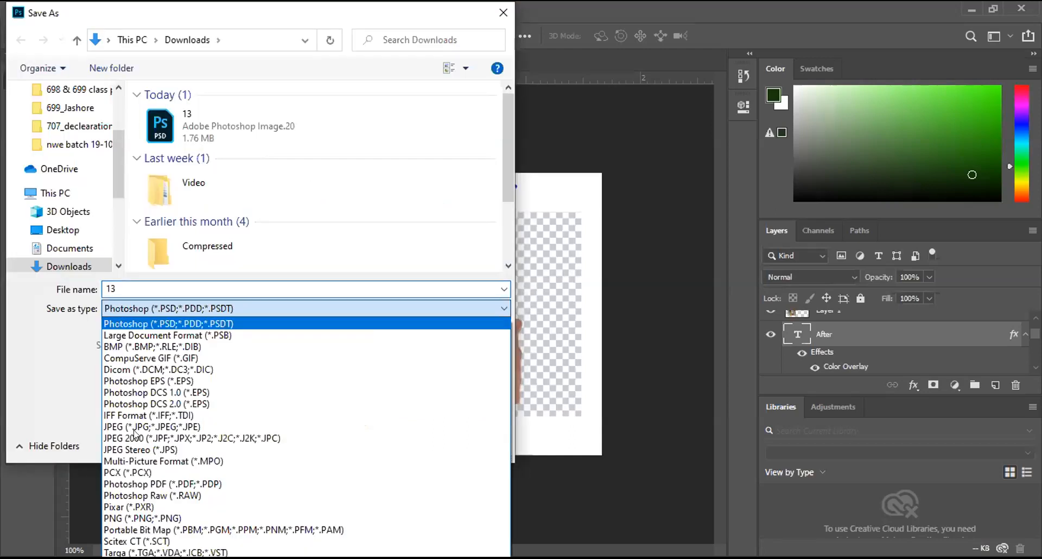
left_click(136, 427)
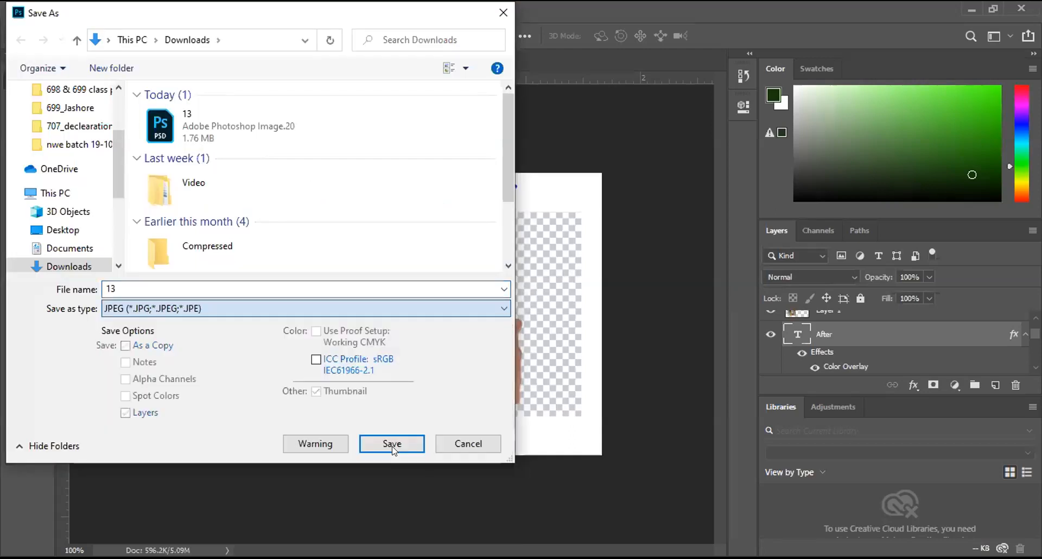
left_click(393, 449)
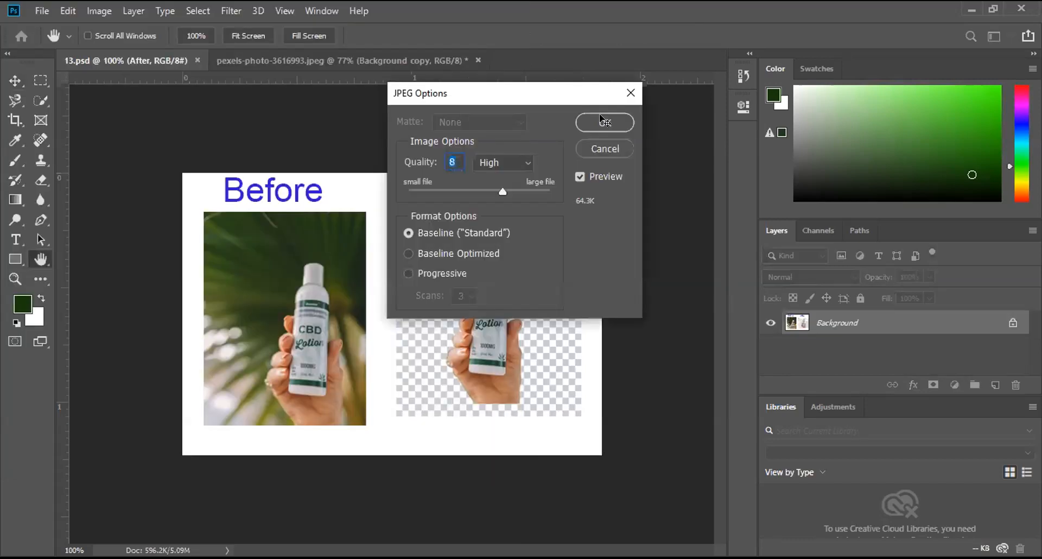
left_click(600, 116)
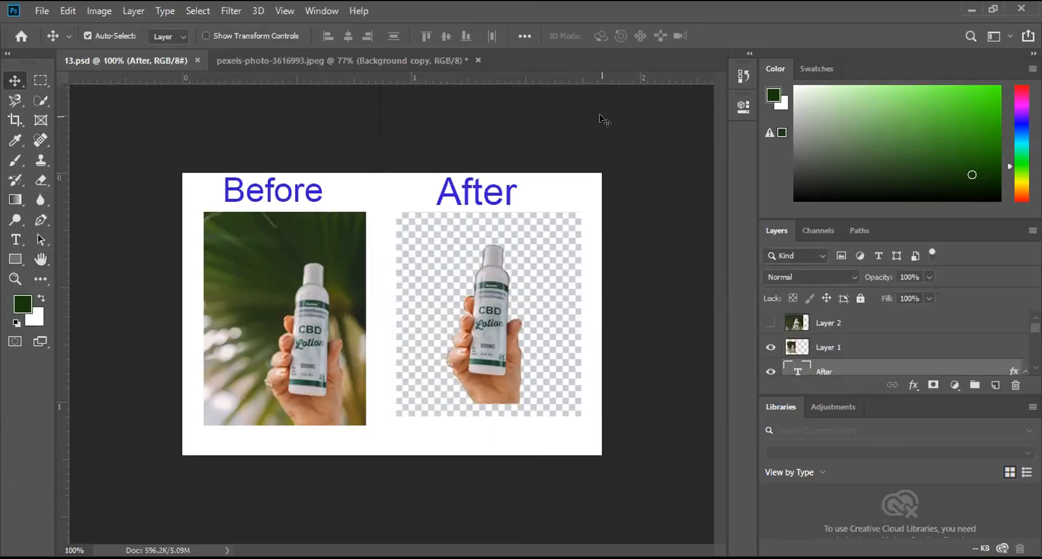
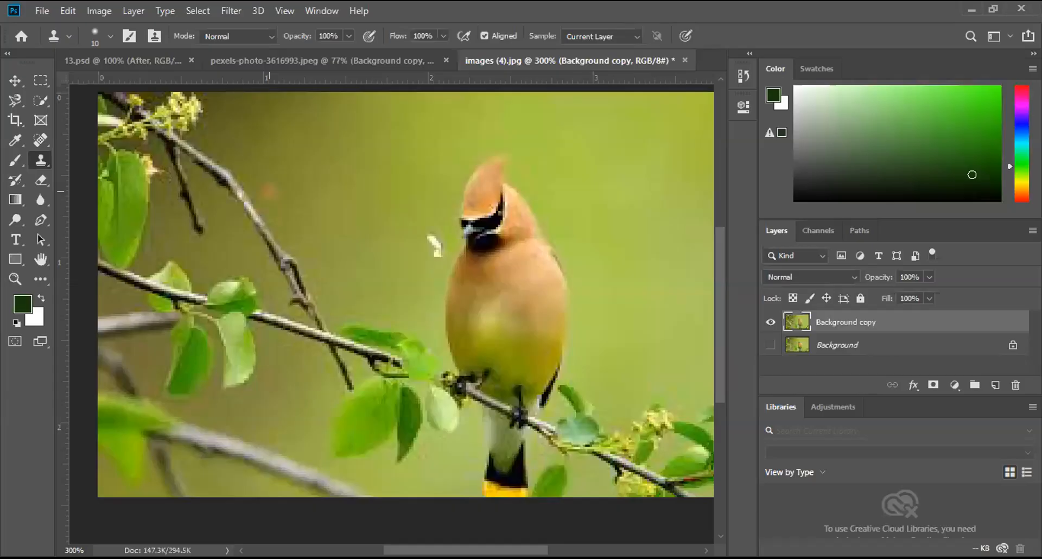
Step: Clone the perched bird onto the left part of the branch with the Clone Stamp, and hide the Background copy layer
mouse_move(269, 187)
left_mouse_down()
mouse_move(245, 217)
mouse_move(265, 157)
mouse_move(268, 137)
mouse_move(257, 134)
mouse_move(265, 113)
mouse_move(302, 145)
mouse_move(325, 252)
mouse_move(307, 283)
mouse_move(325, 338)
mouse_move(294, 386)
mouse_move(289, 315)
mouse_move(305, 246)
mouse_move(287, 183)
mouse_move(295, 265)
mouse_move(277, 307)
mouse_move(245, 257)
mouse_move(252, 223)
mouse_move(275, 227)
mouse_move(269, 259)
mouse_move(281, 158)
mouse_move(268, 132)
mouse_move(242, 133)
left_mouse_up()
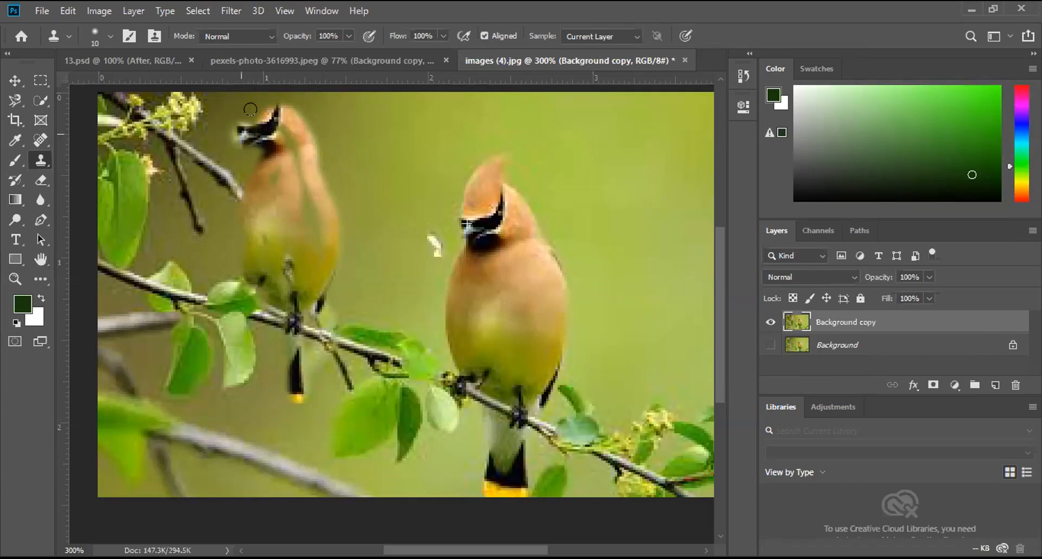
mouse_move(290, 110)
left_mouse_down()
mouse_move(255, 109)
mouse_move(293, 115)
left_mouse_up()
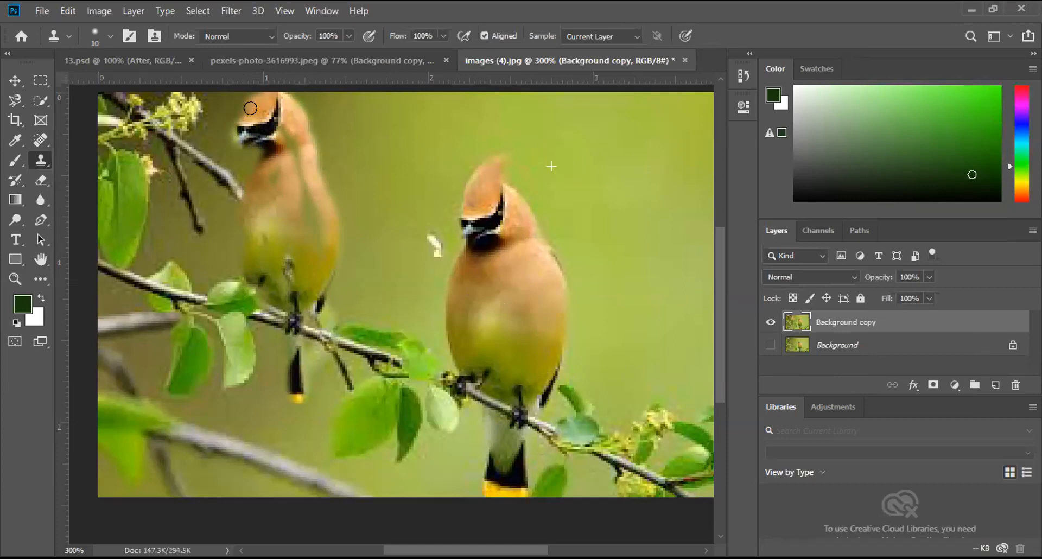
left_click_drag(208, 148, 249, 191)
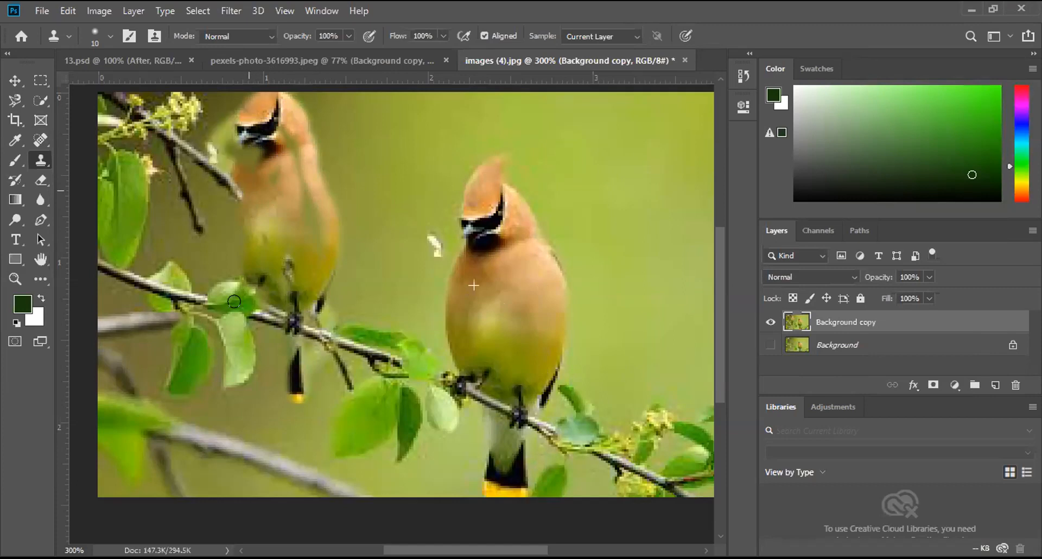
mouse_move(281, 328)
left_mouse_down()
mouse_move(299, 381)
mouse_move(279, 341)
mouse_move(266, 355)
mouse_move(289, 413)
mouse_move(315, 391)
mouse_move(292, 147)
mouse_move(305, 221)
mouse_move(227, 94)
mouse_move(209, 245)
mouse_move(232, 275)
left_mouse_up()
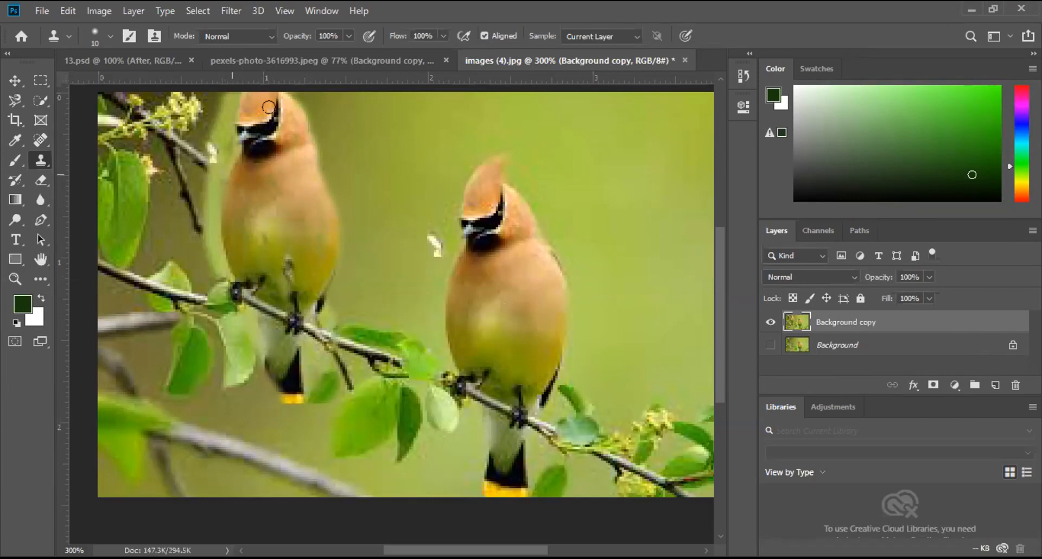
mouse_move(323, 159)
left_mouse_down()
mouse_move(328, 267)
mouse_move(299, 357)
mouse_move(233, 308)
mouse_move(263, 302)
mouse_move(241, 118)
mouse_move(250, 87)
mouse_move(312, 137)
mouse_move(272, 157)
mouse_move(292, 402)
mouse_move(269, 388)
mouse_move(244, 331)
mouse_move(302, 362)
mouse_move(233, 382)
left_mouse_up()
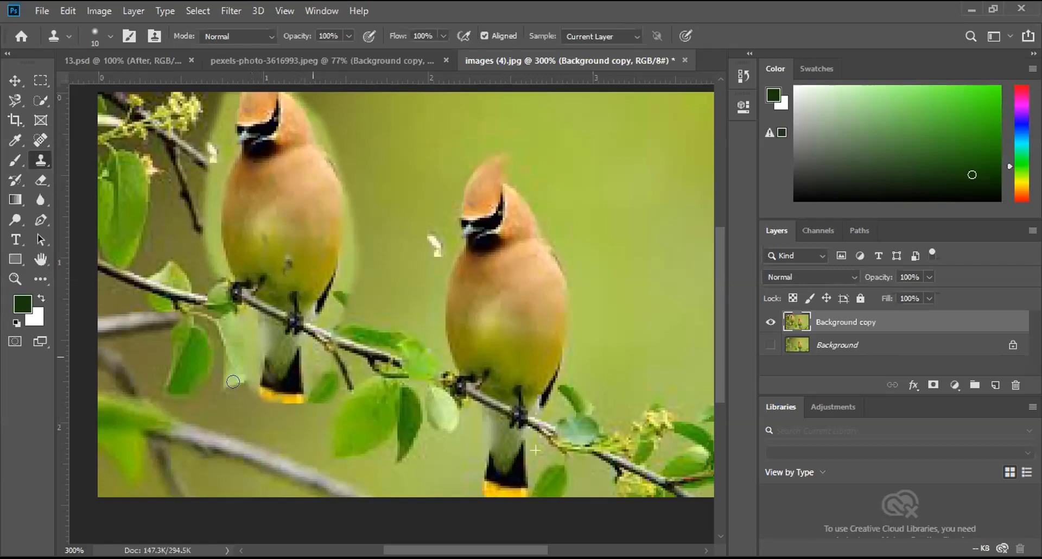
left_click(769, 321)
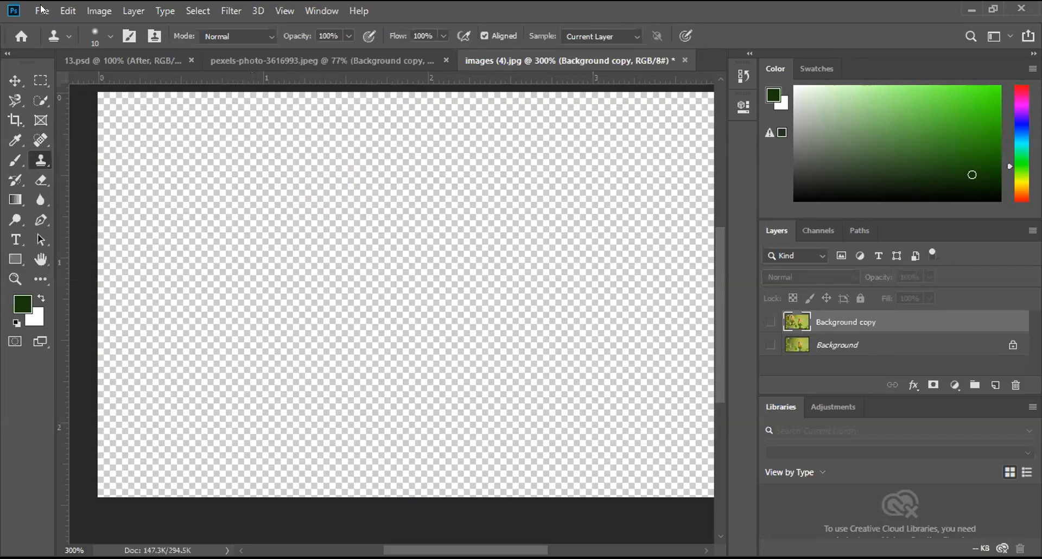
Step: Open Face.jpg and close it without editing
key("alt+f")
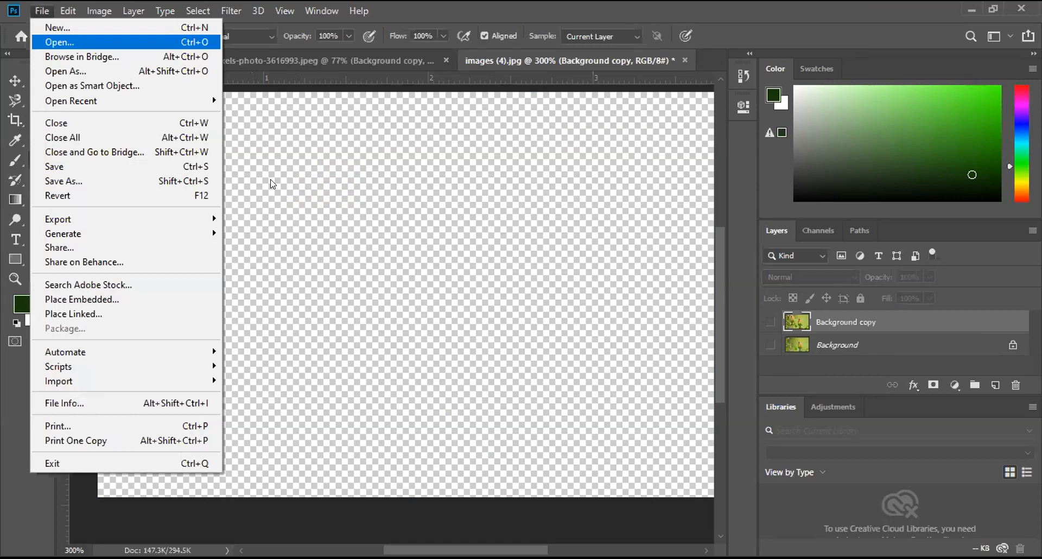
key("Return")
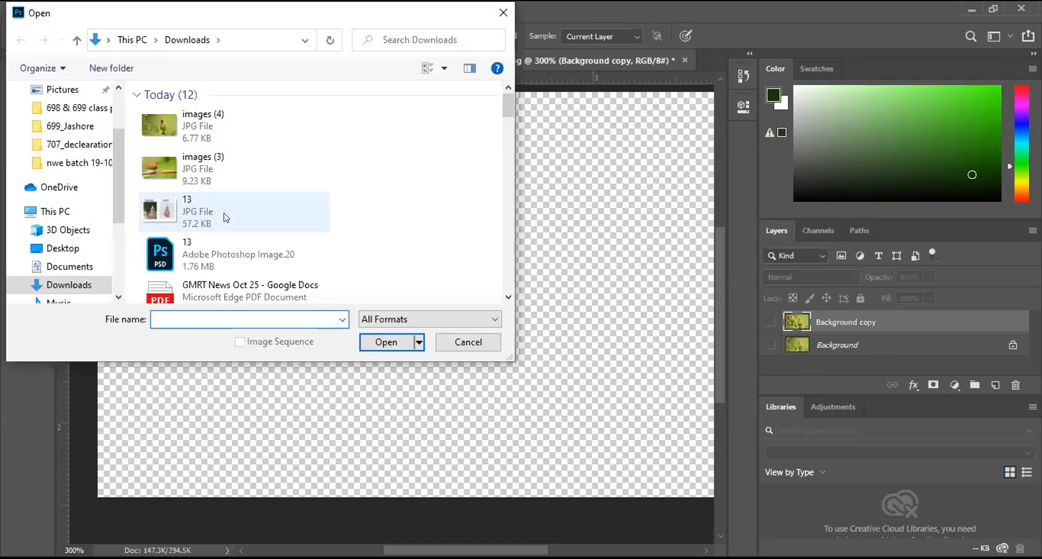
scroll(226, 218, "down", 5)
scroll(226, 217, "up", 5)
scroll(226, 218, "down", 5)
scroll(228, 256, "down", 2)
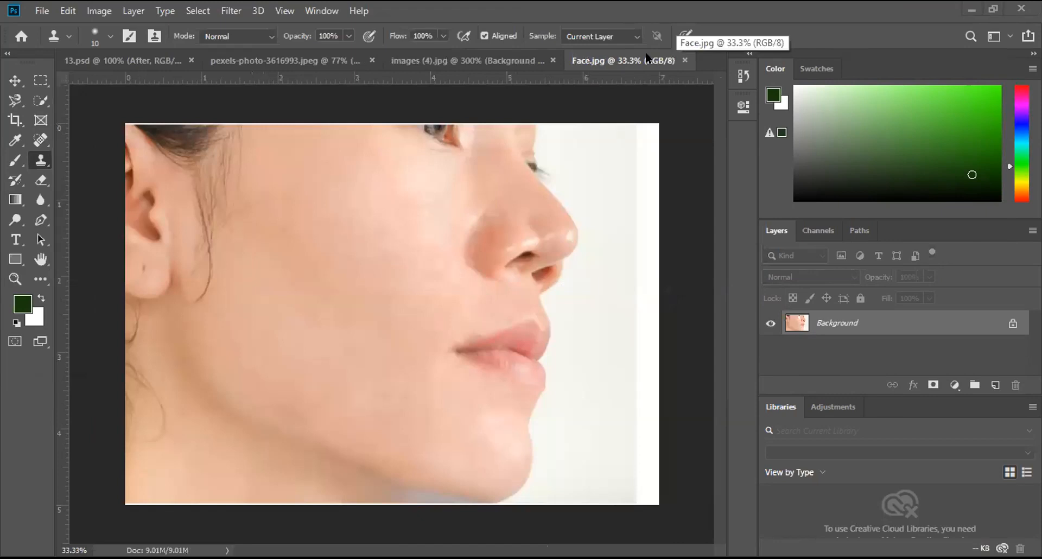
left_click(684, 60)
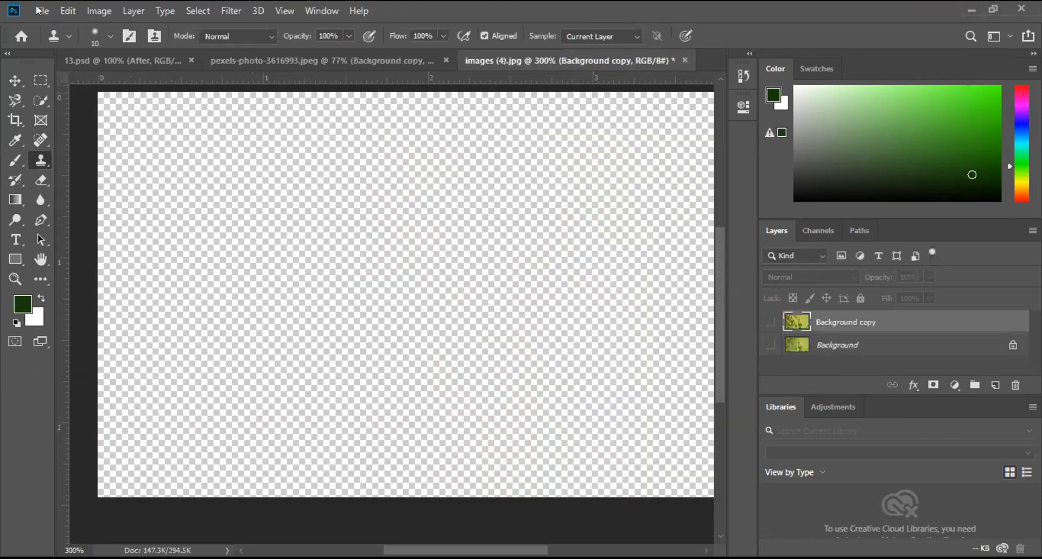
left_click(42, 11)
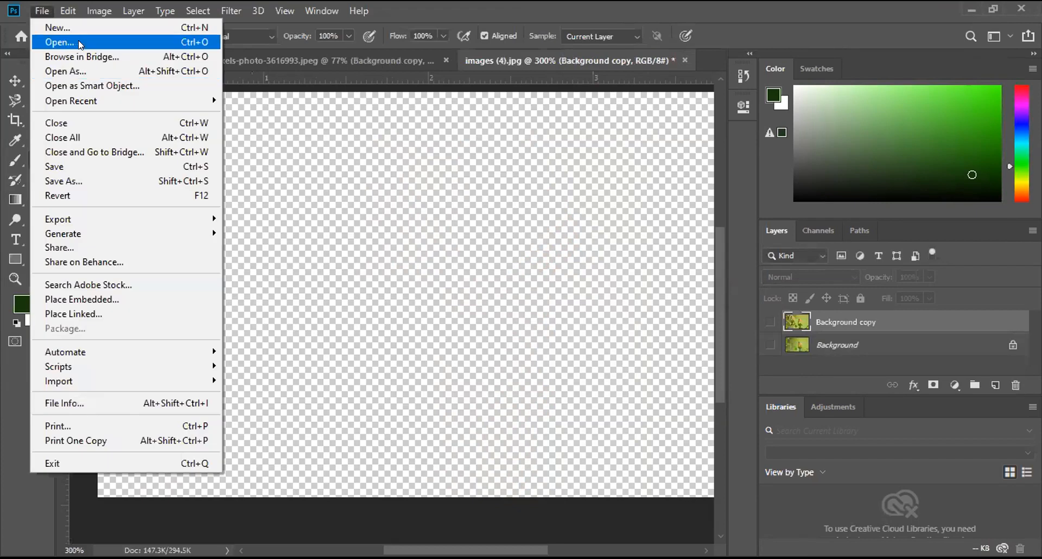
left_click(79, 43)
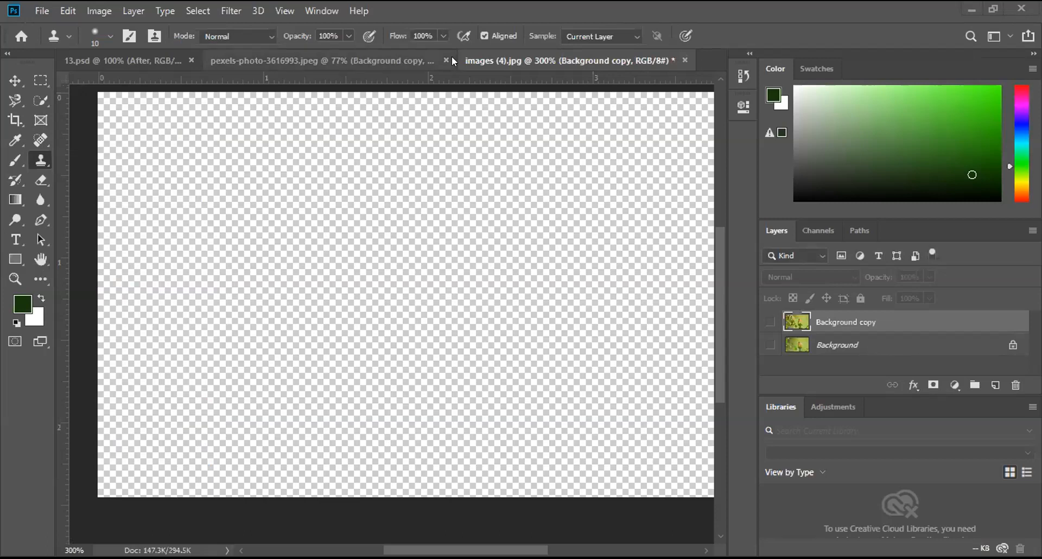
left_click(42, 11)
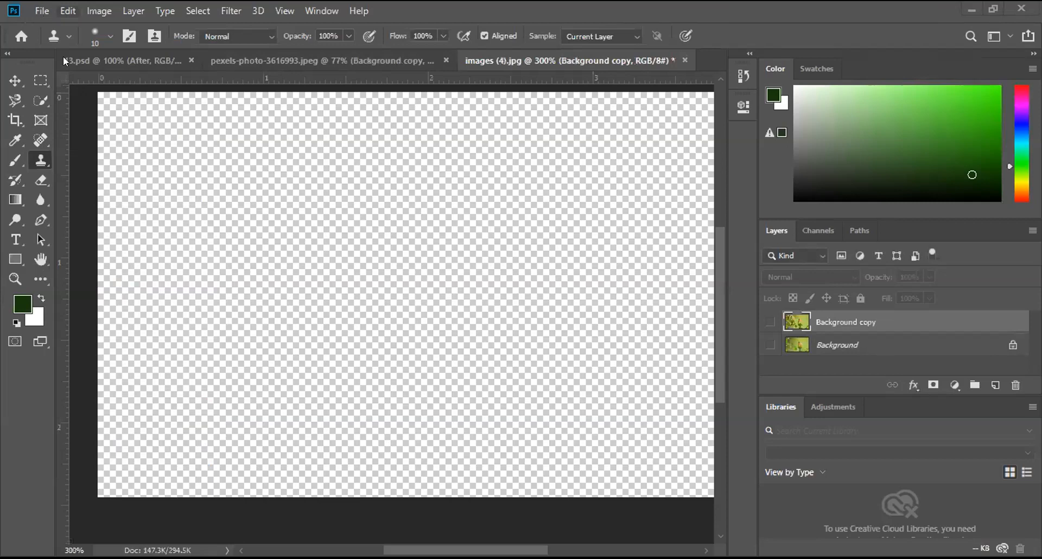
left_click(59, 42)
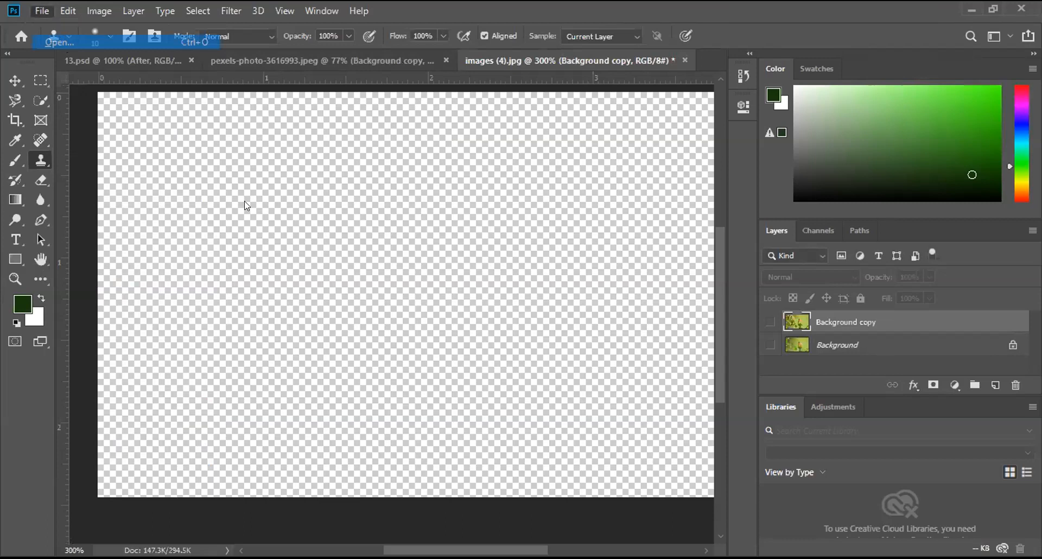
scroll(246, 205, "down", 5)
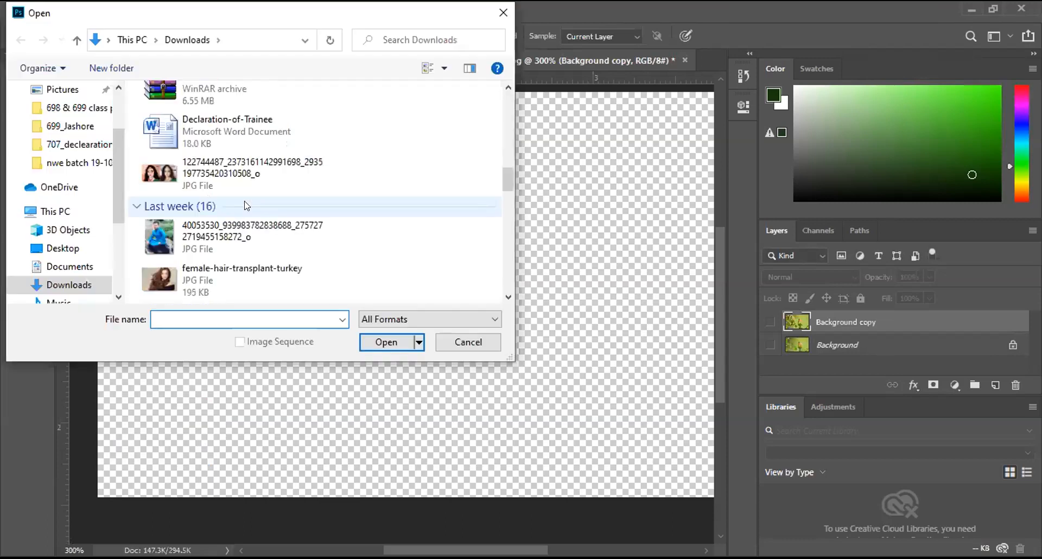
scroll(246, 205, "down", 5)
scroll(246, 205, "down", 3)
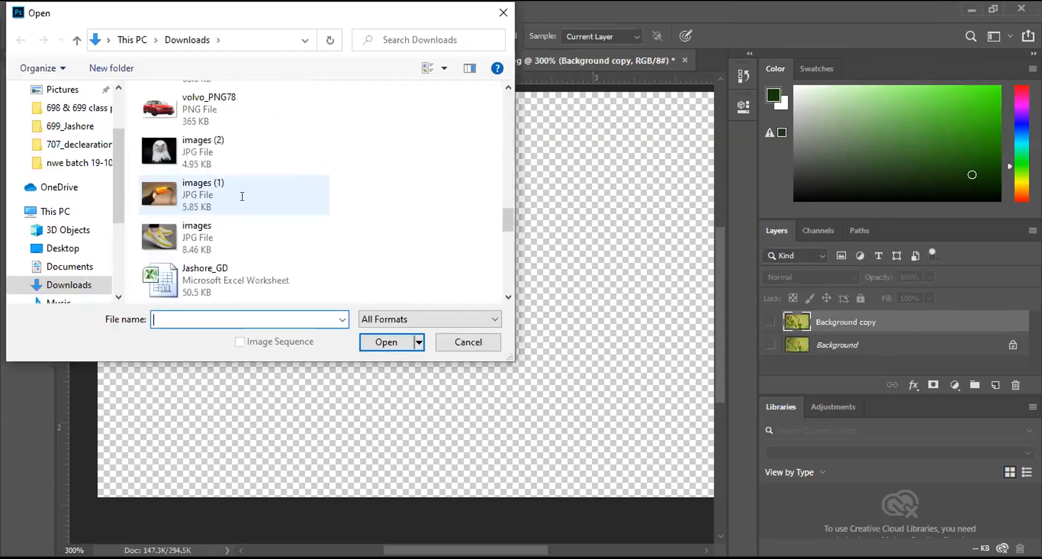
scroll(245, 205, "down", 3)
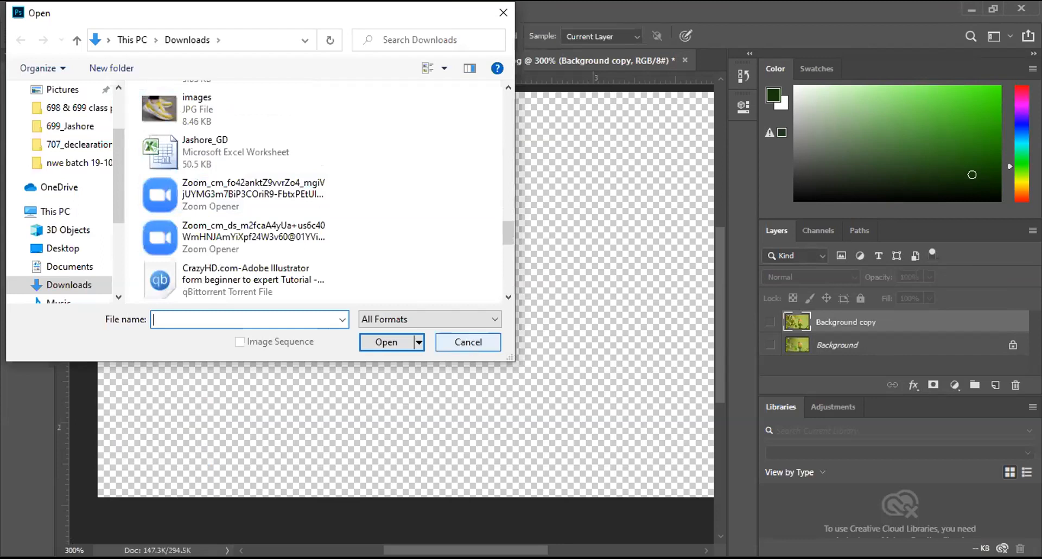
left_click(468, 343)
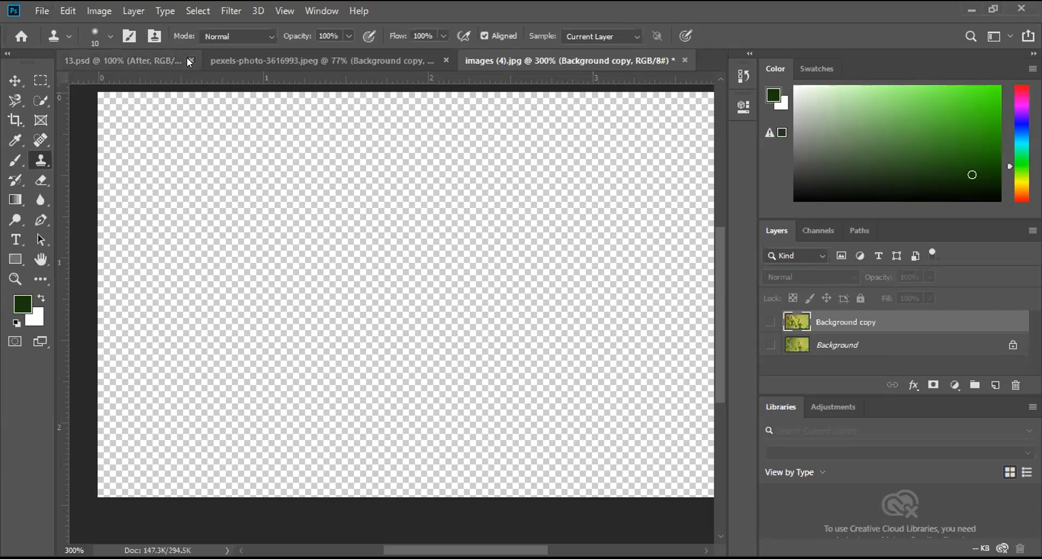
Step: Close 13.psd and pexels-photo-3616993.jpeg, discarding the unsaved changes to the lotion bottle photo
left_click(319, 60)
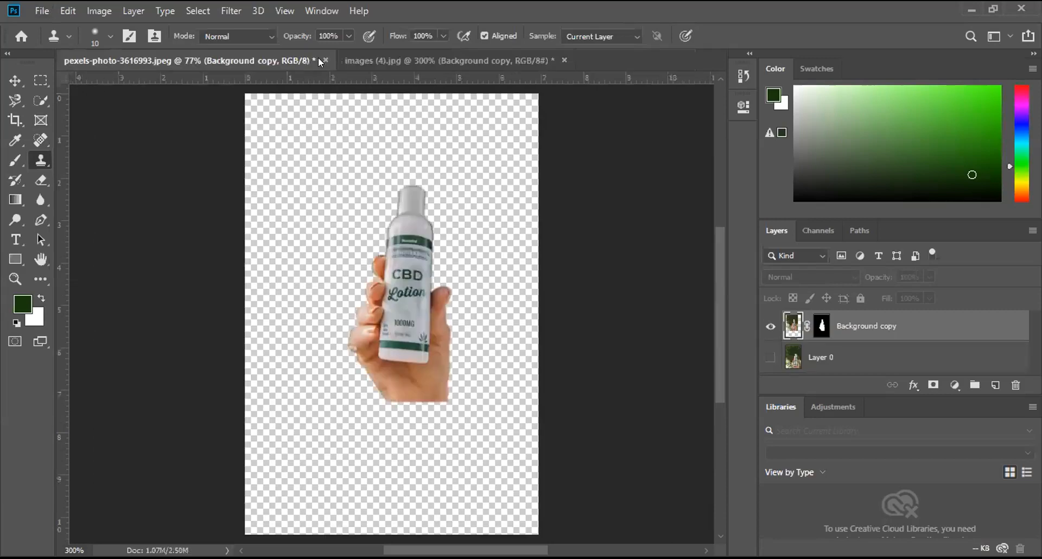
key("ctrl+w")
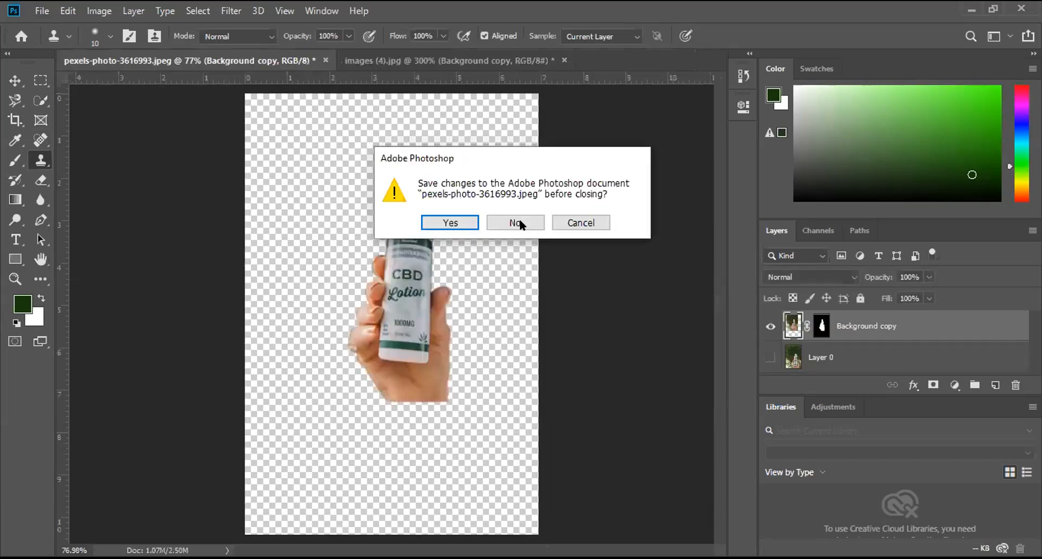
left_click(519, 218)
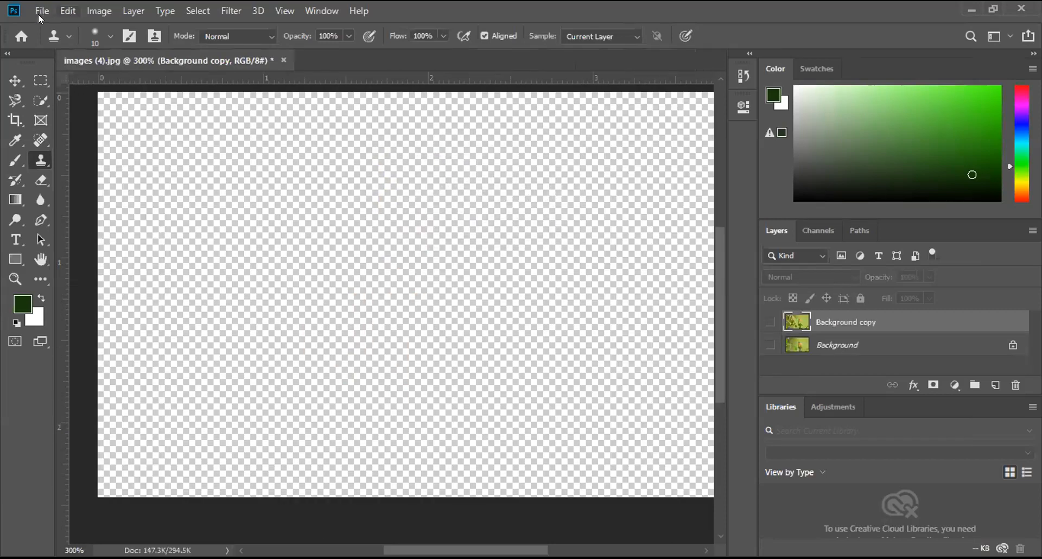
Step: Place the pustules-pimples photo from Downloads as an embedded layer in images (4).jpg at its default size and position
left_click(39, 11)
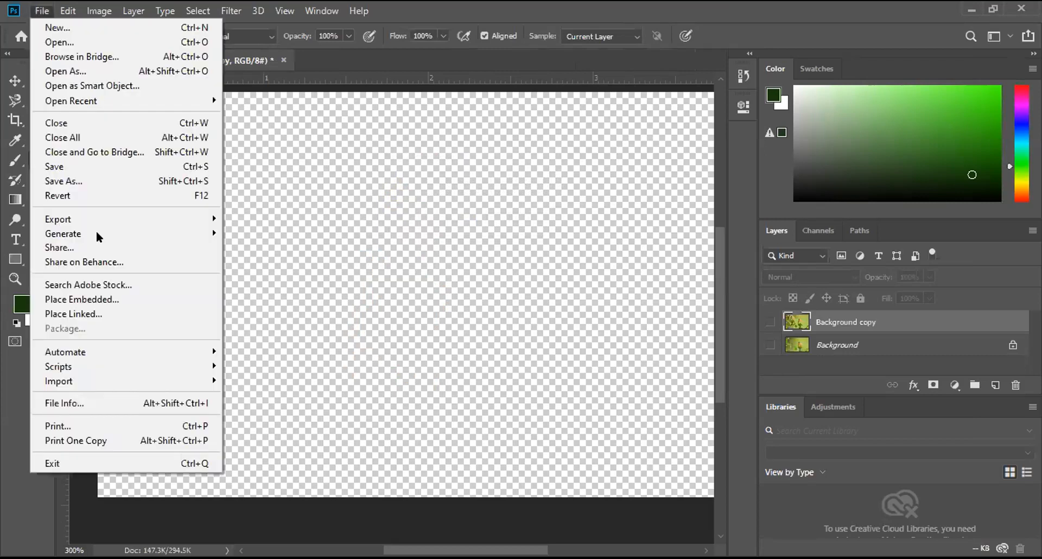
left_click(92, 299)
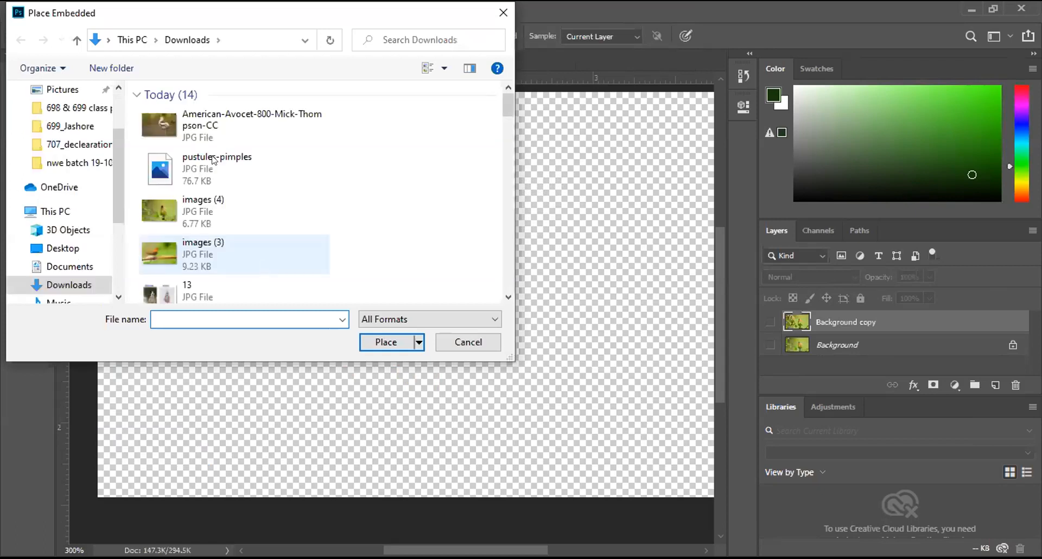
left_click(234, 169)
left_click(367, 340)
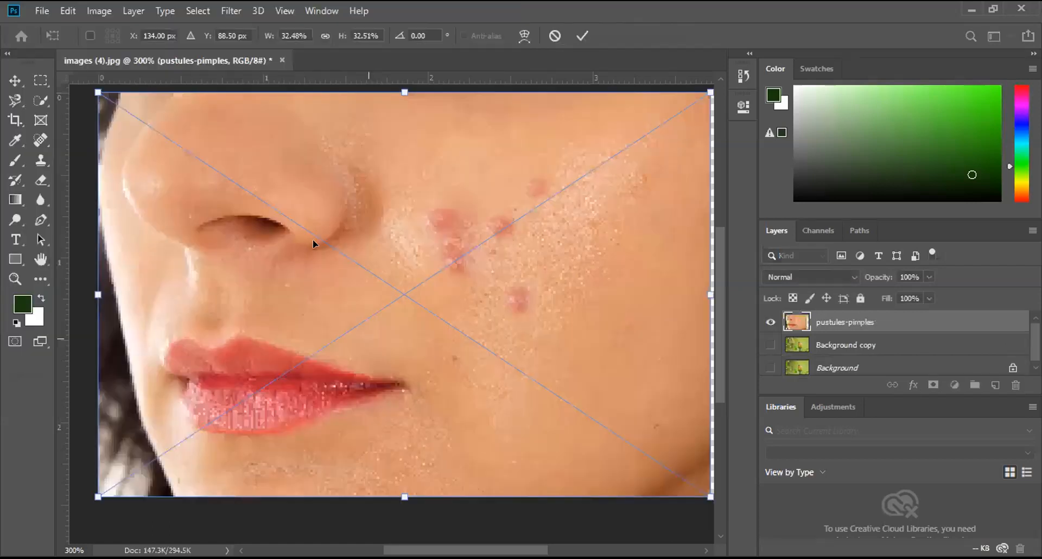
left_click(580, 36)
key("s")
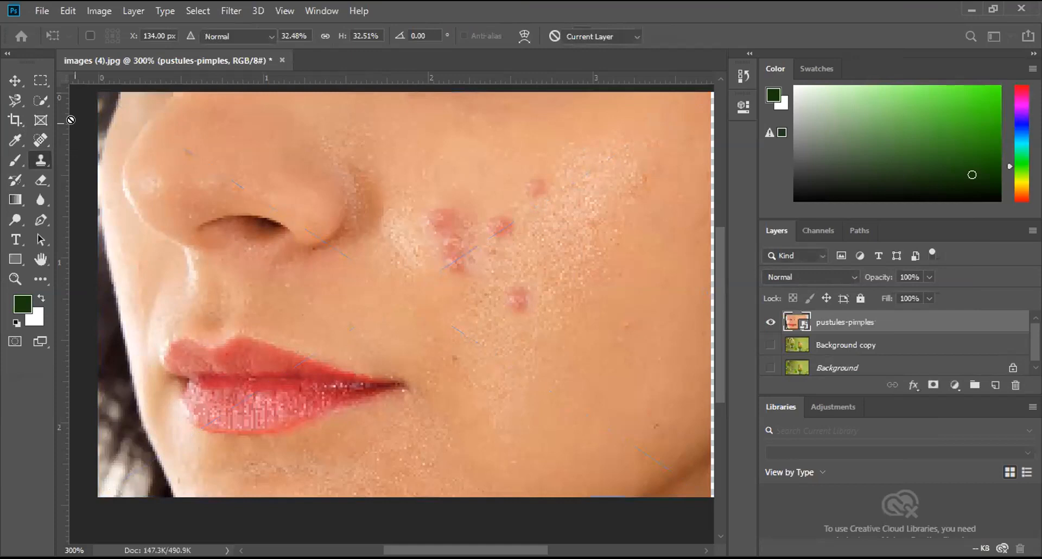
key("v")
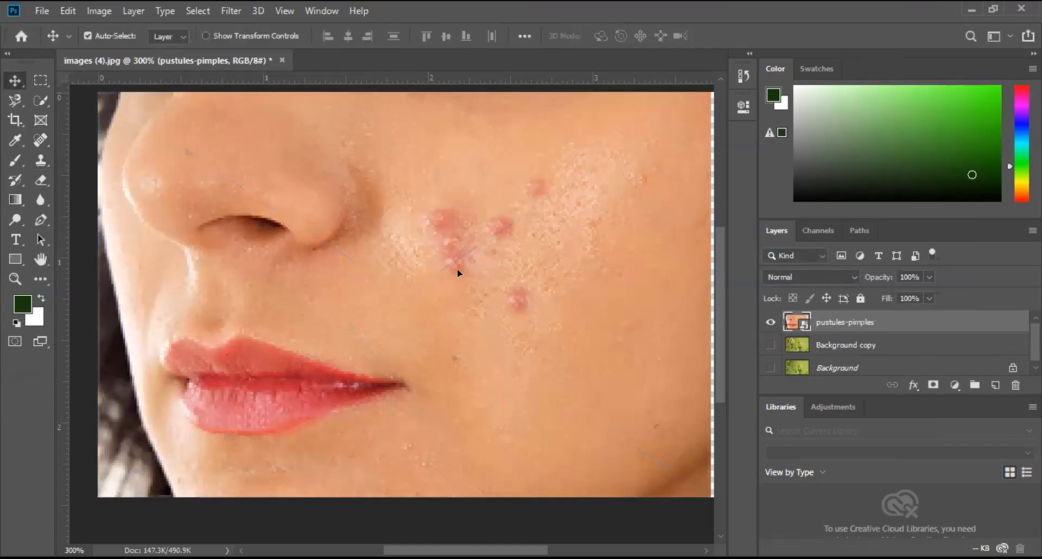
left_click_drag(450, 221, 465, 235)
scroll(461, 293, "up", 1)
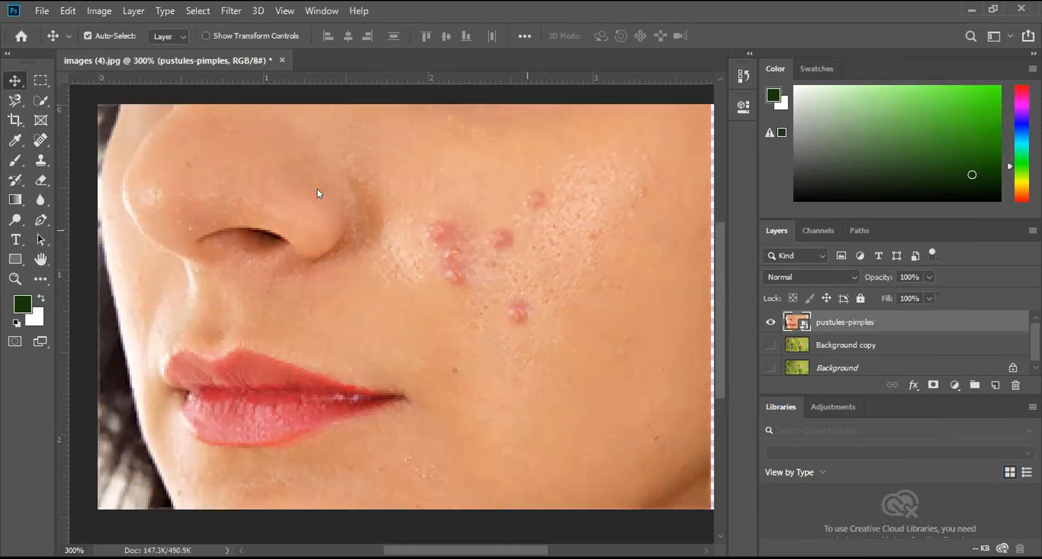
Step: Switch to the Spot Healing Brush with the Content-Aware type and rasterize the pustules-pimples smart object
left_click(38, 142)
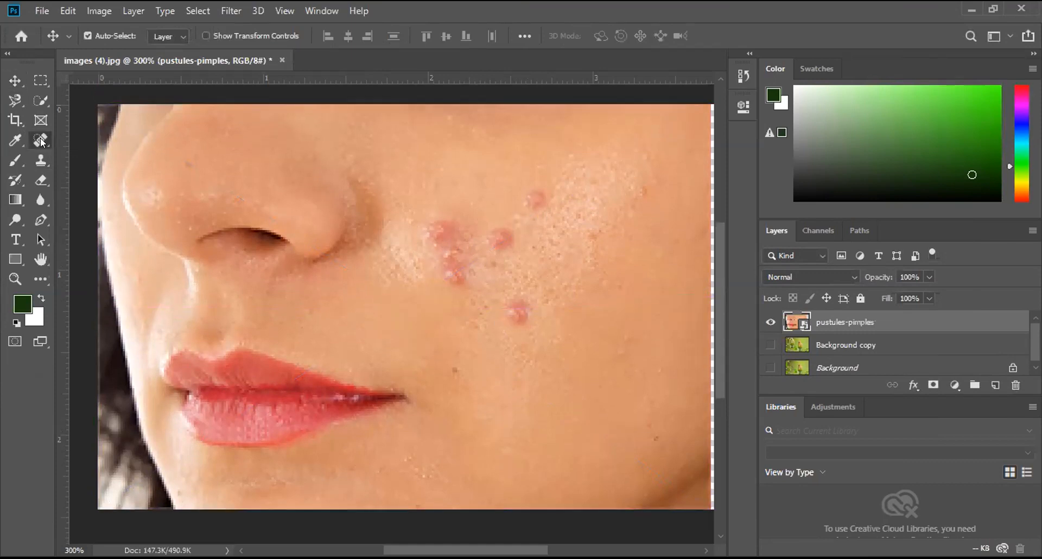
left_click(84, 141)
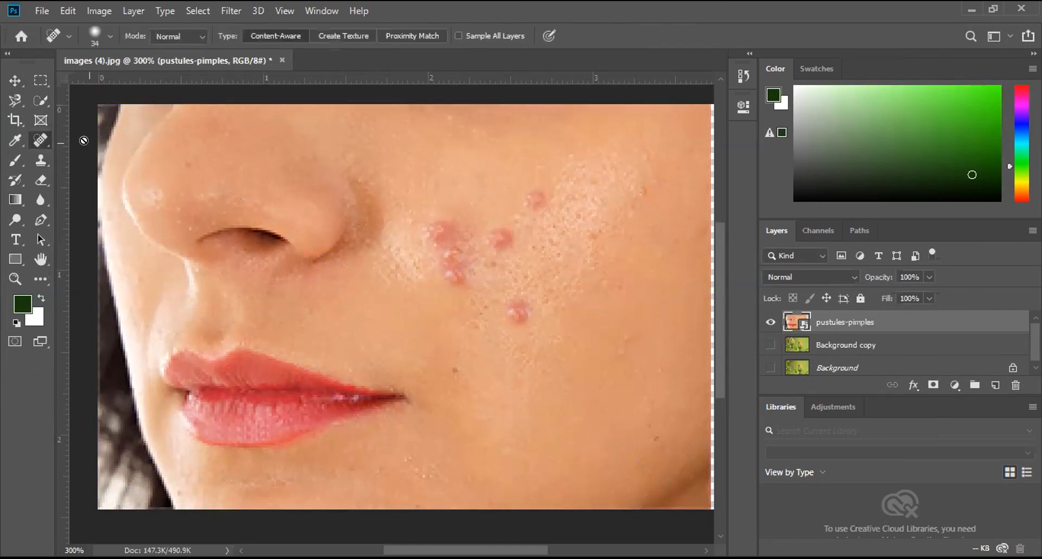
left_click(432, 226)
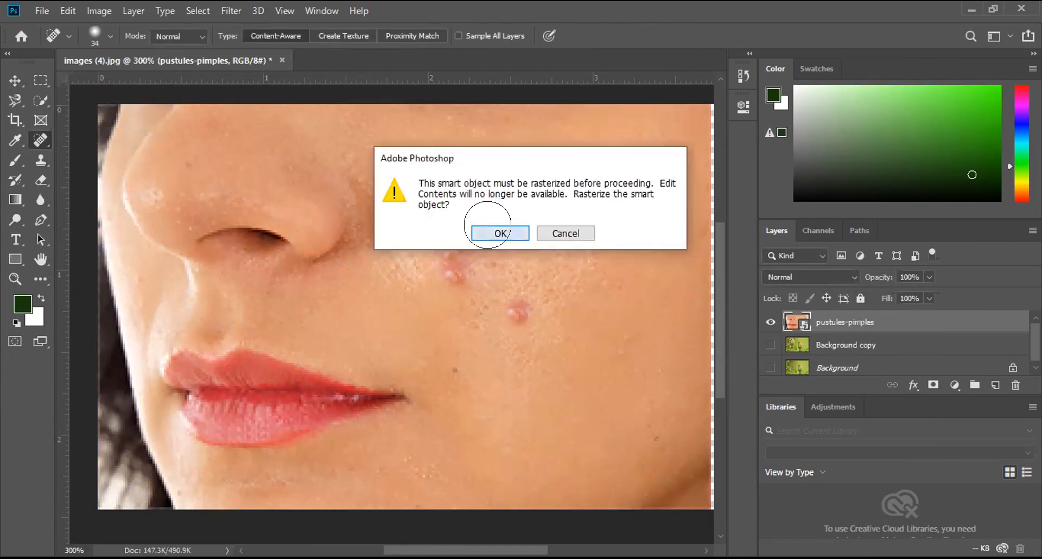
left_click(491, 233)
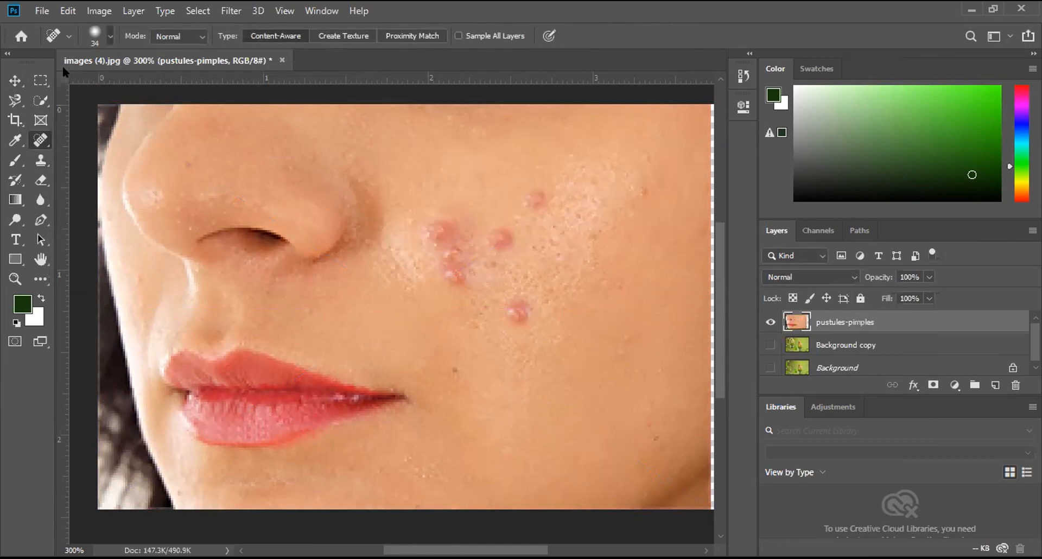
Step: Set the healing brush size to 16 px and heal the uppermost and lowest red pimples on the cheek
left_click(109, 36)
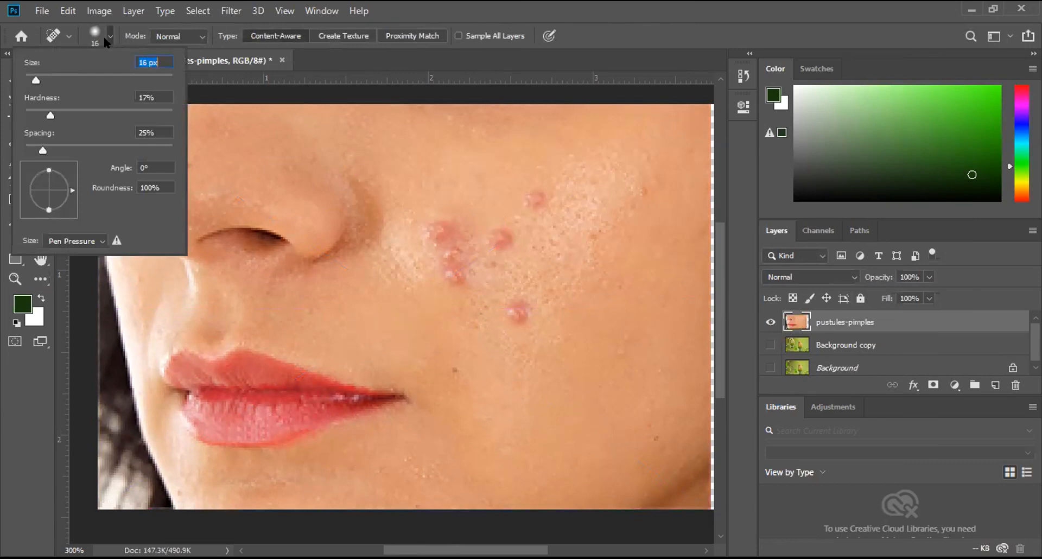
left_click(529, 192)
left_click(537, 199)
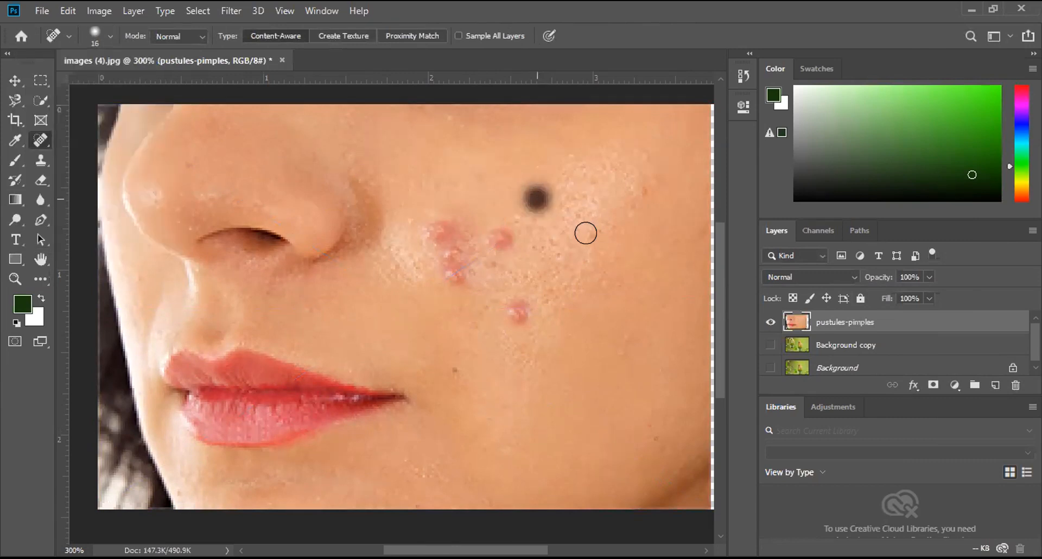
left_click(515, 302)
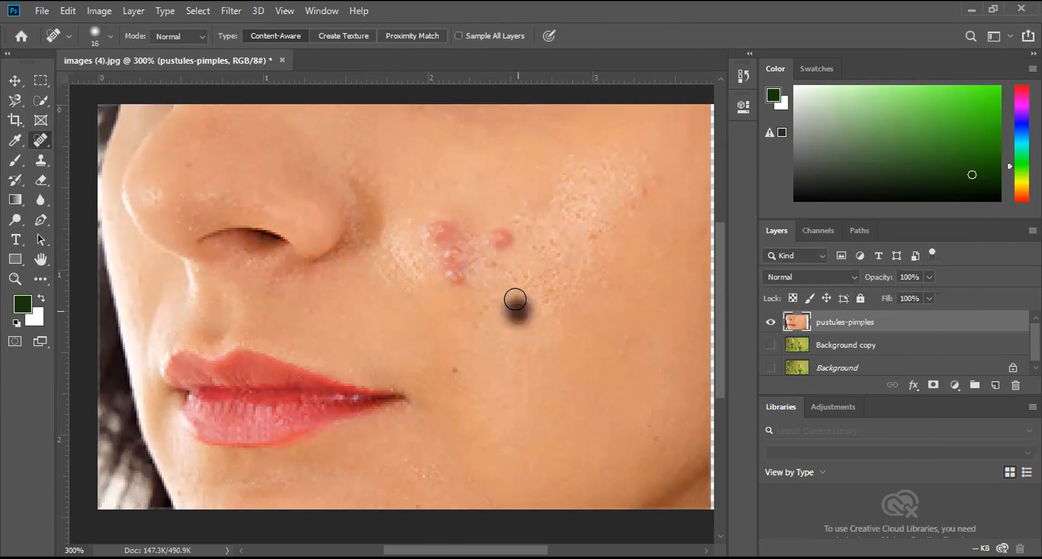
left_click(513, 311)
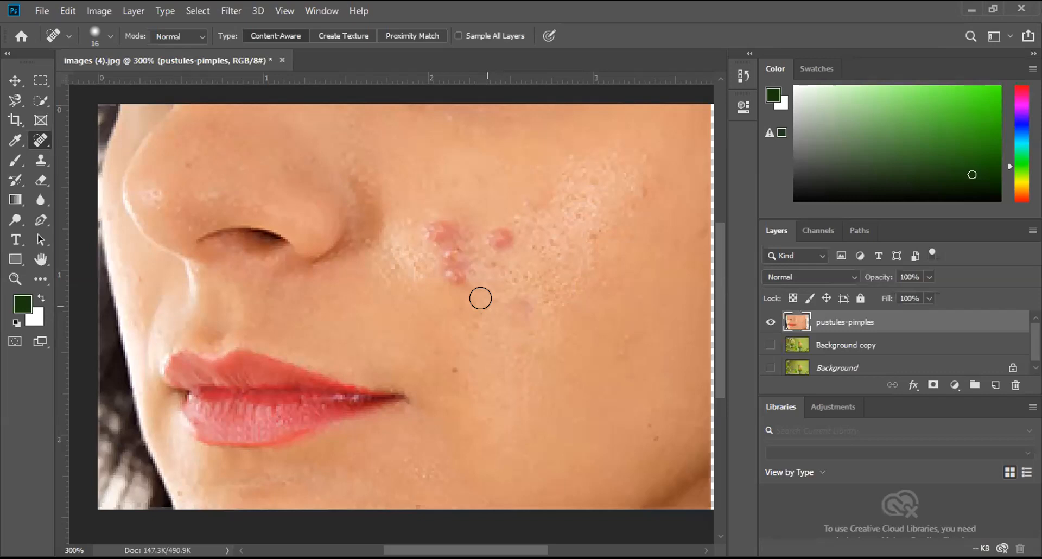
Step: Undo the healing strokes on the cheek, duplicate the pustules-pimples layer and hide the original layer
right_click(38, 142)
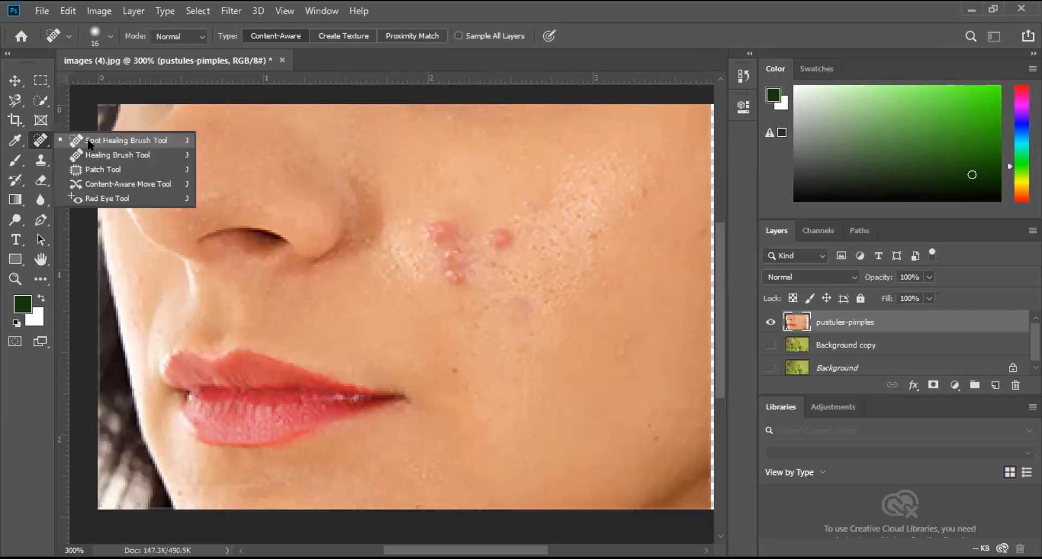
left_click(548, 246)
left_click(506, 295)
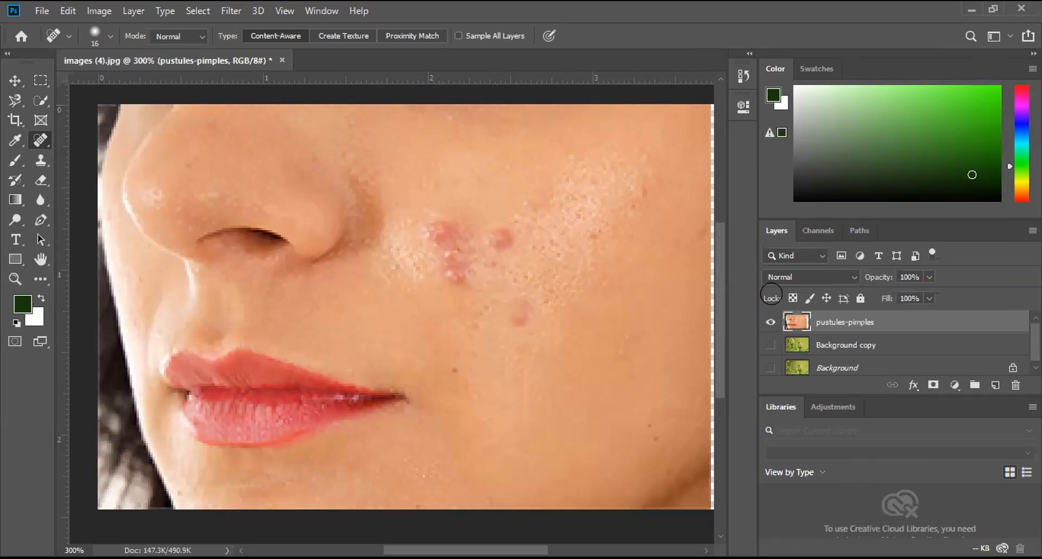
key("ctrl+z")
key("ctrl+z")
left_click_drag(913, 361, 995, 385)
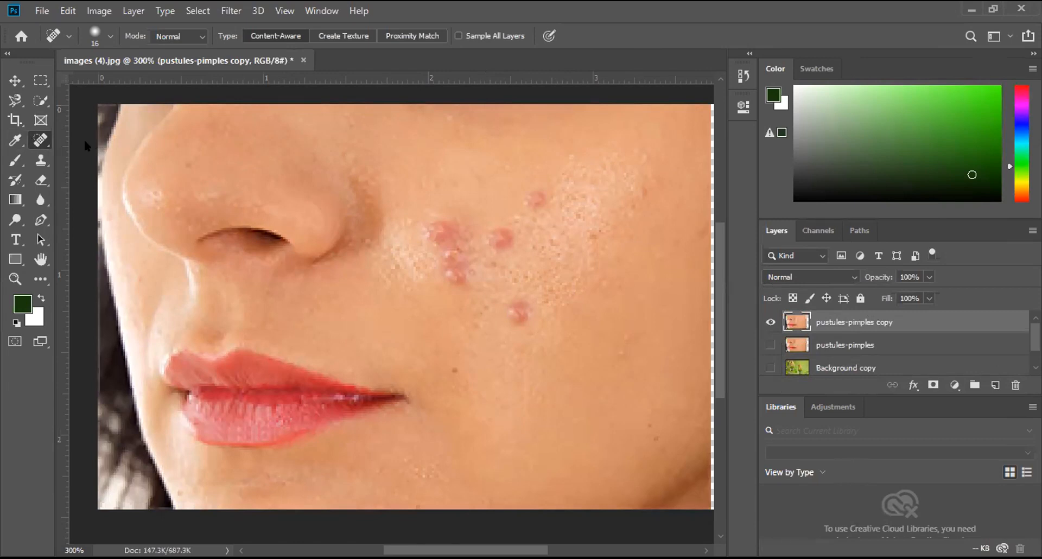
Step: On the pustules-pimples copy layer, heal the lowest, middle and uppermost isolated cheek pimples with the Spot Healing Brush
right_click(41, 141)
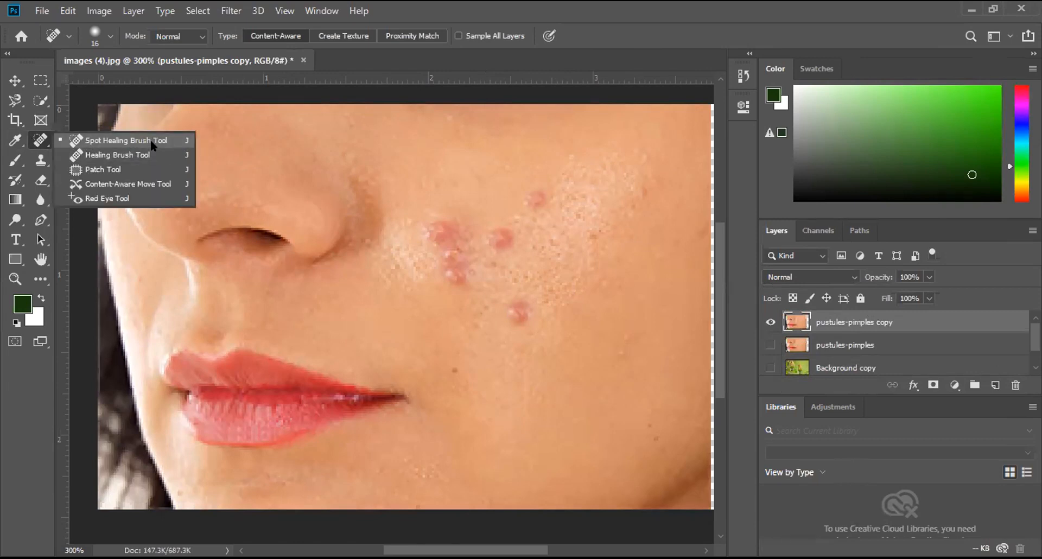
left_click(514, 305)
left_click(517, 308)
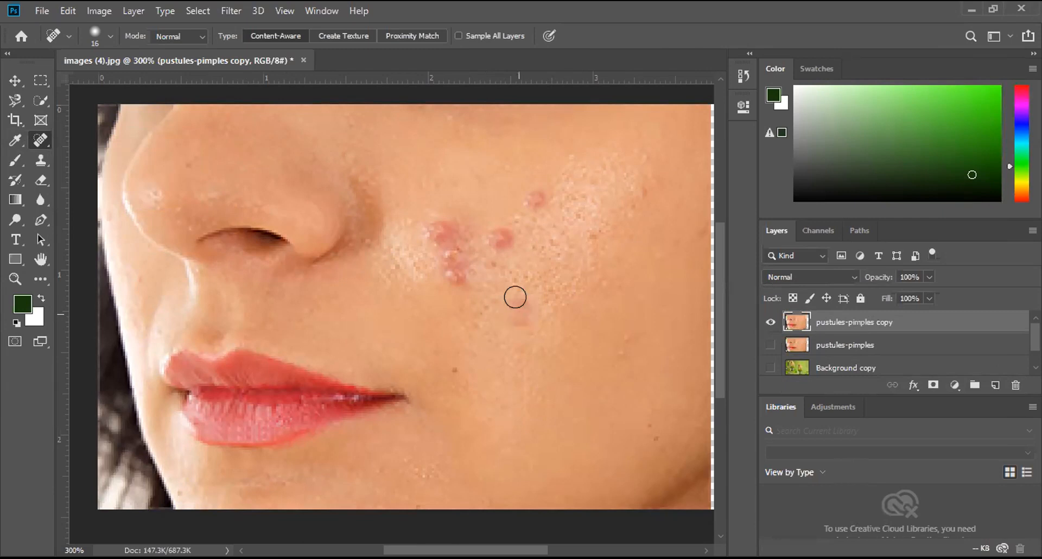
left_click(500, 236)
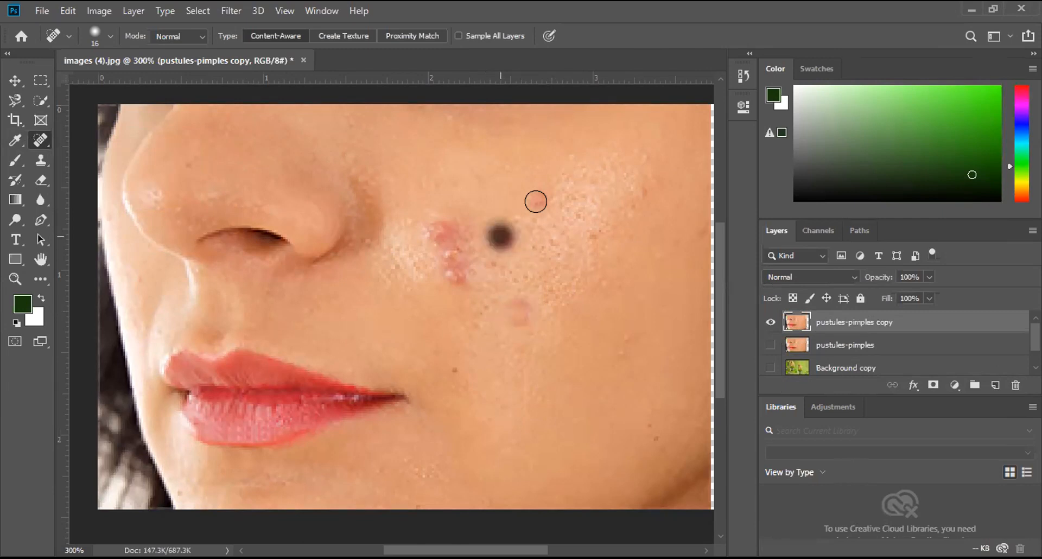
left_click(537, 200)
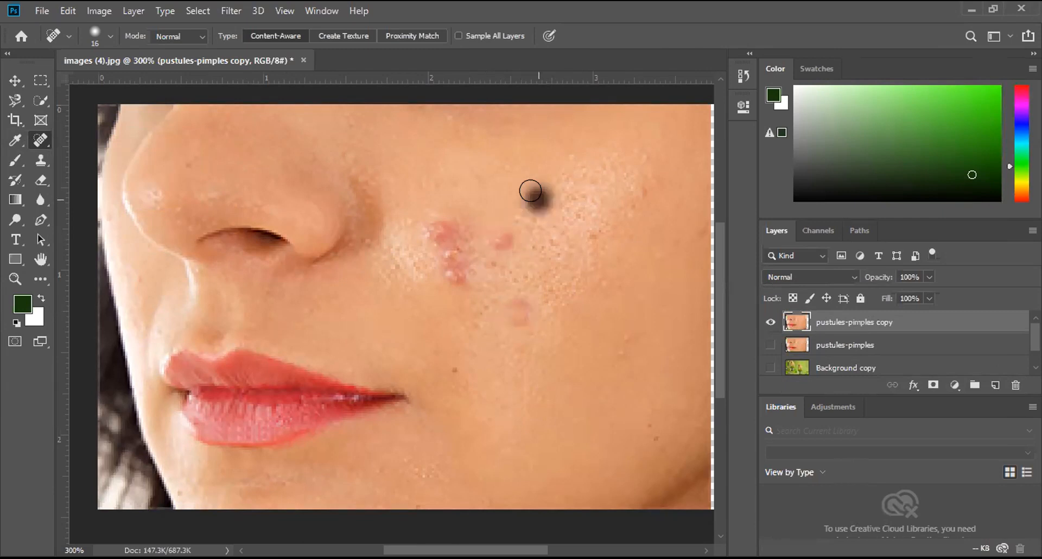
left_click(498, 234)
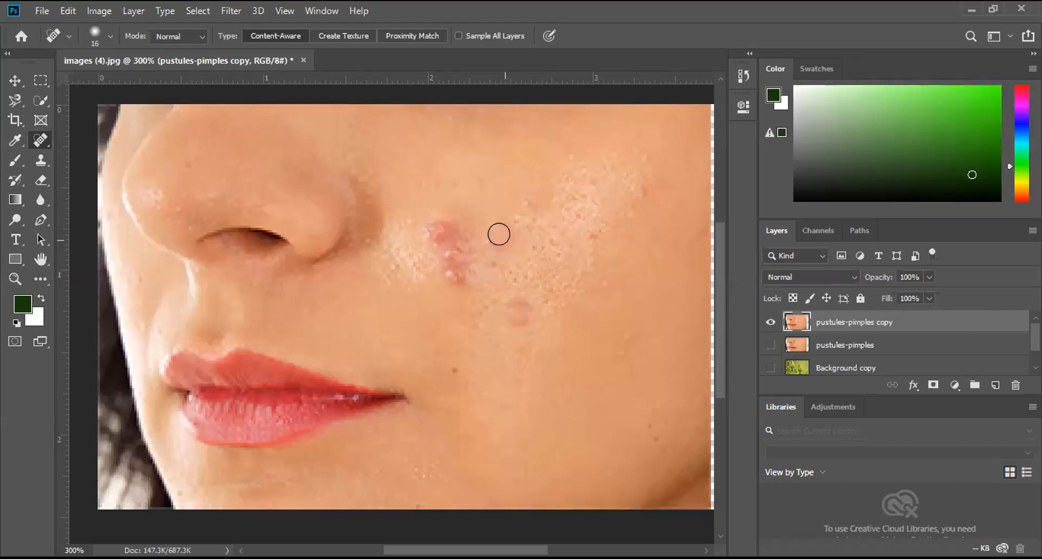
Step: Heal the cluster of red pimples beside the nose and the faint redness around it
left_click(439, 230)
mouse_move(442, 231)
left_mouse_down()
mouse_move(442, 263)
mouse_move(456, 279)
left_mouse_up()
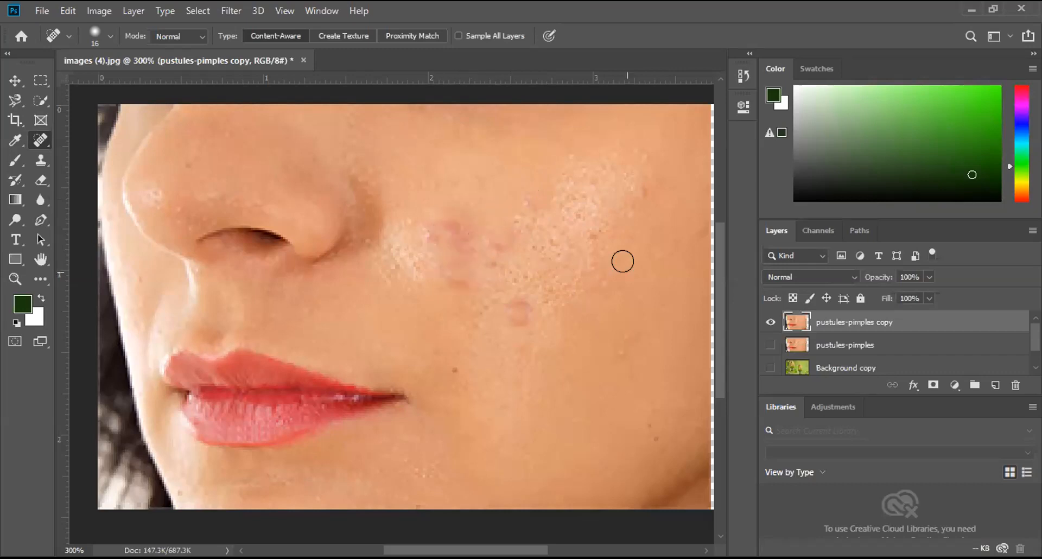
mouse_move(414, 214)
left_mouse_down()
mouse_move(452, 232)
mouse_move(472, 277)
left_mouse_up()
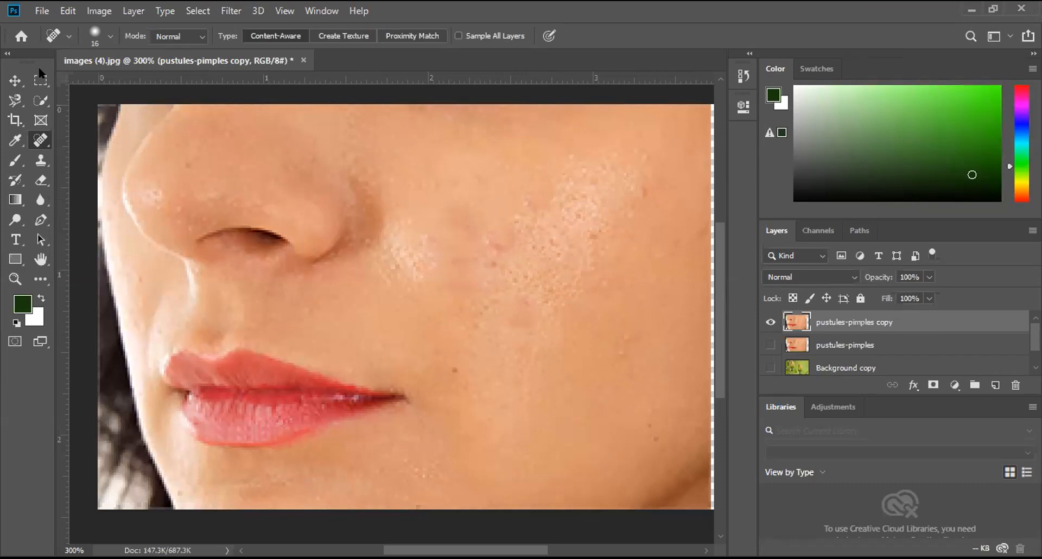
Step: Set the healing brush to 16 px size and 11% hardness
left_click_drag(38, 78, 35, 79)
left_click_drag(50, 115, 42, 116)
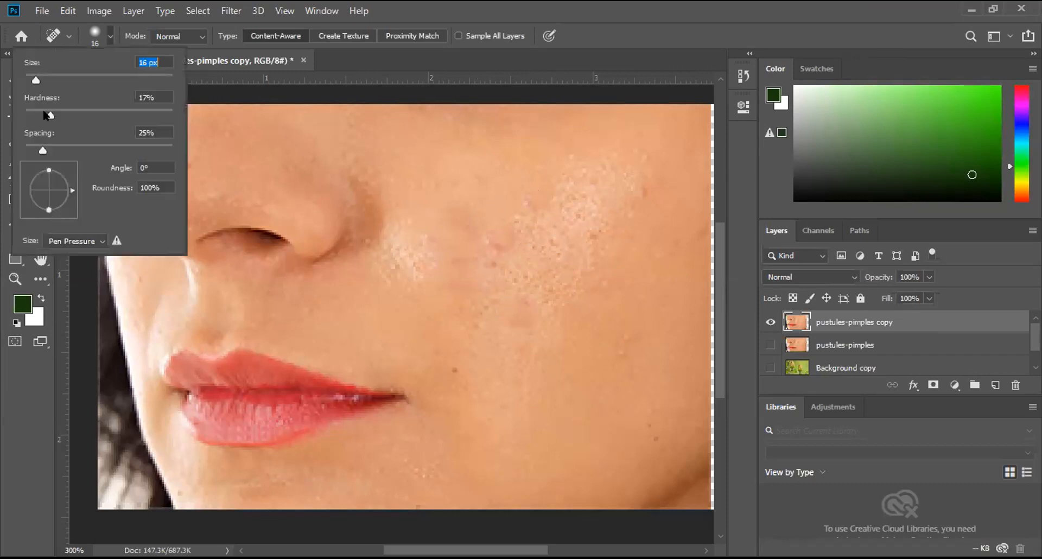
left_click(105, 31)
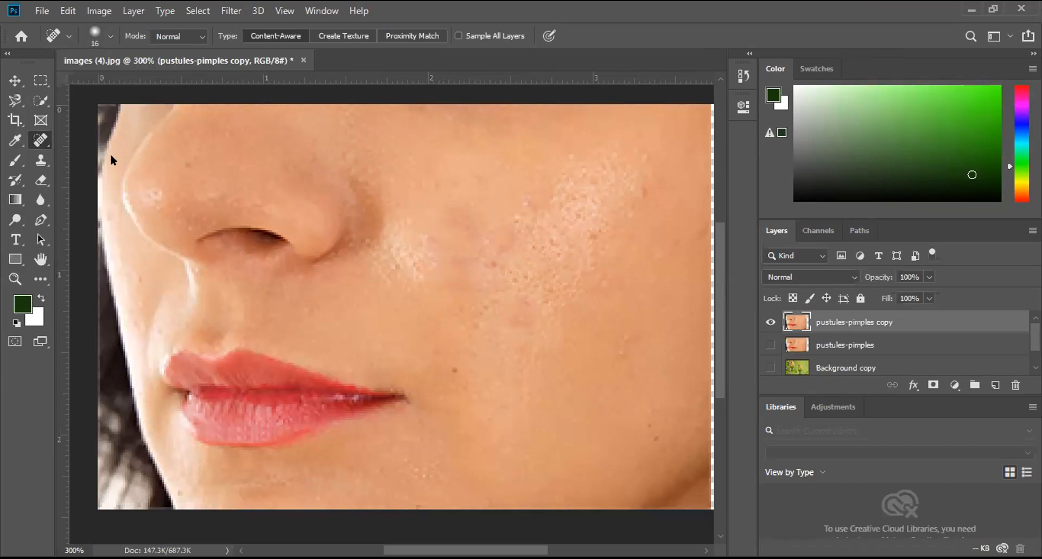
Step: Hide the pustules-pimples copy layer and show the original pustules-pimples layer
right_click(41, 140)
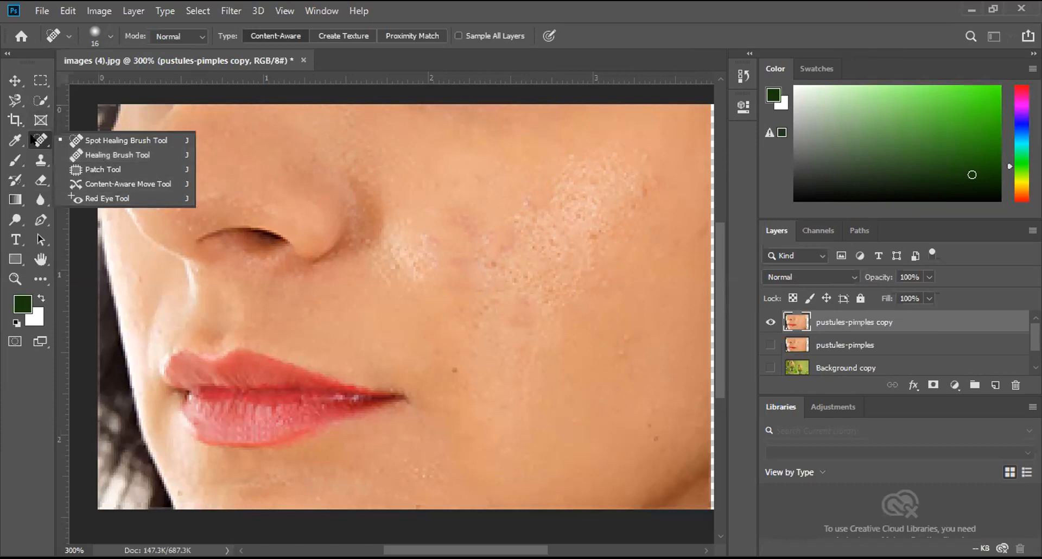
left_click(759, 315)
left_click(770, 322)
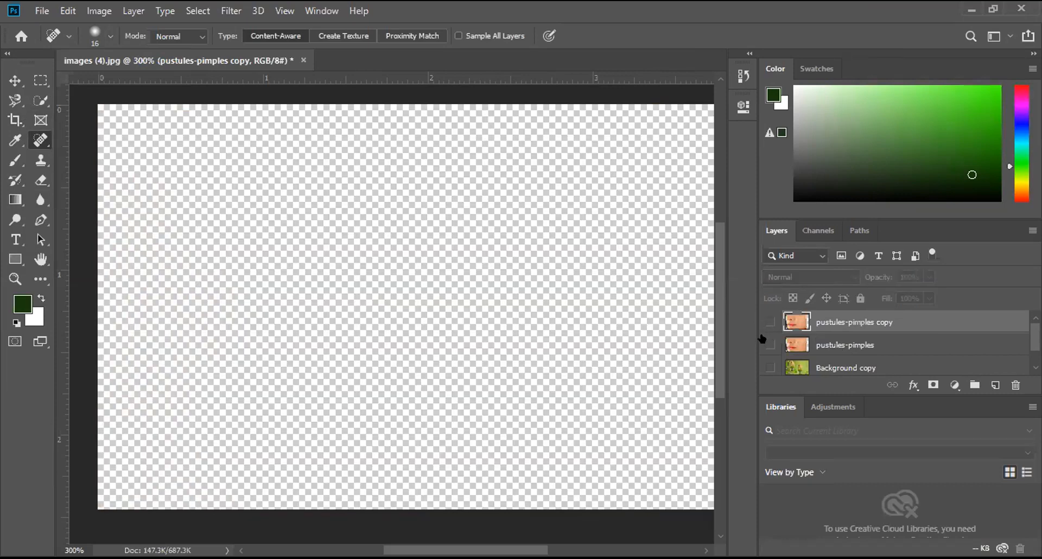
left_click(769, 344)
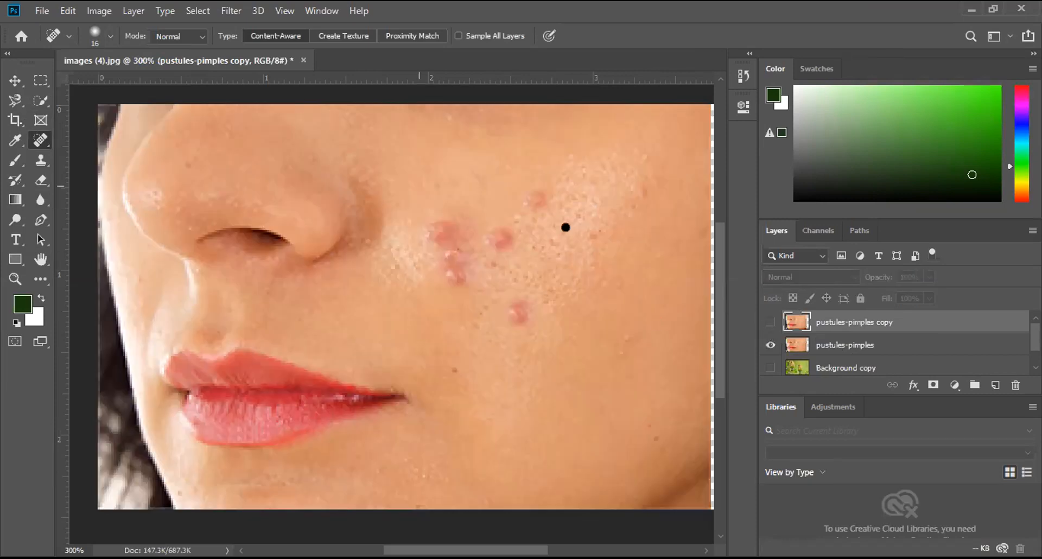
Step: On the original pustules-pimples layer, clone clear upper-cheek skin over the pimple cluster and nearby spots with a 10 px Clone Stamp
left_click(40, 162)
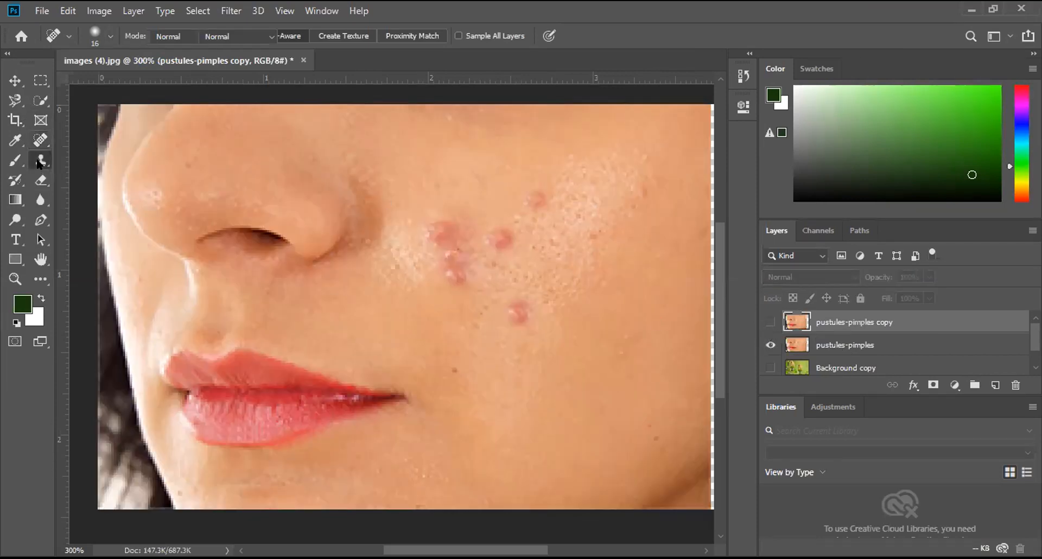
left_click(88, 162)
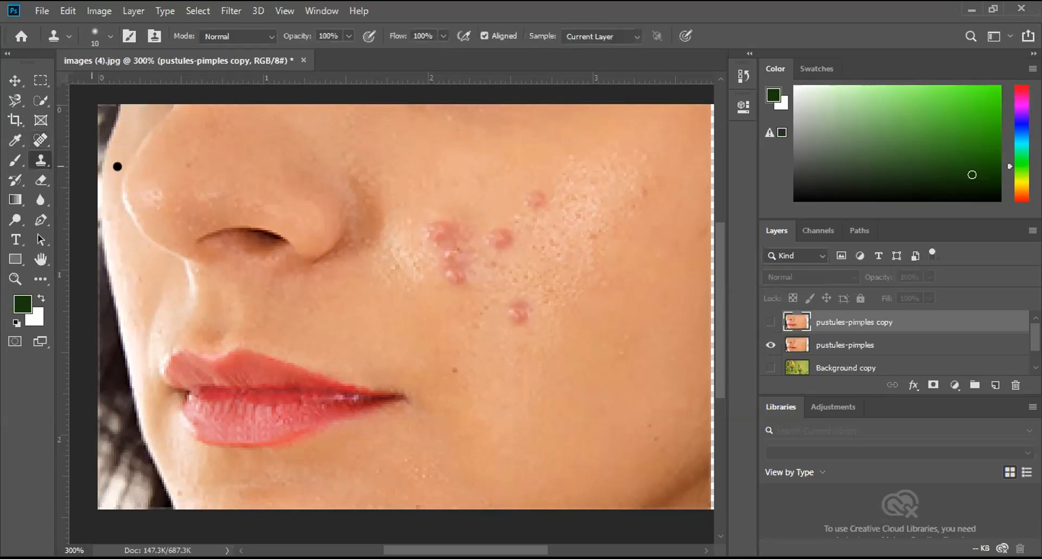
scroll(565, 323, "up", 3)
scroll(565, 323, "down", 1)
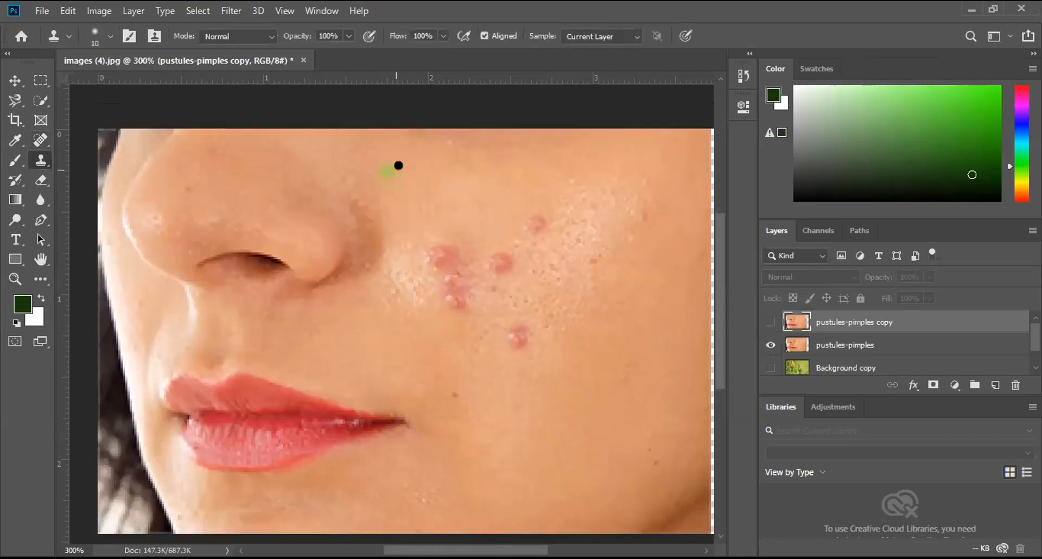
left_click(835, 345)
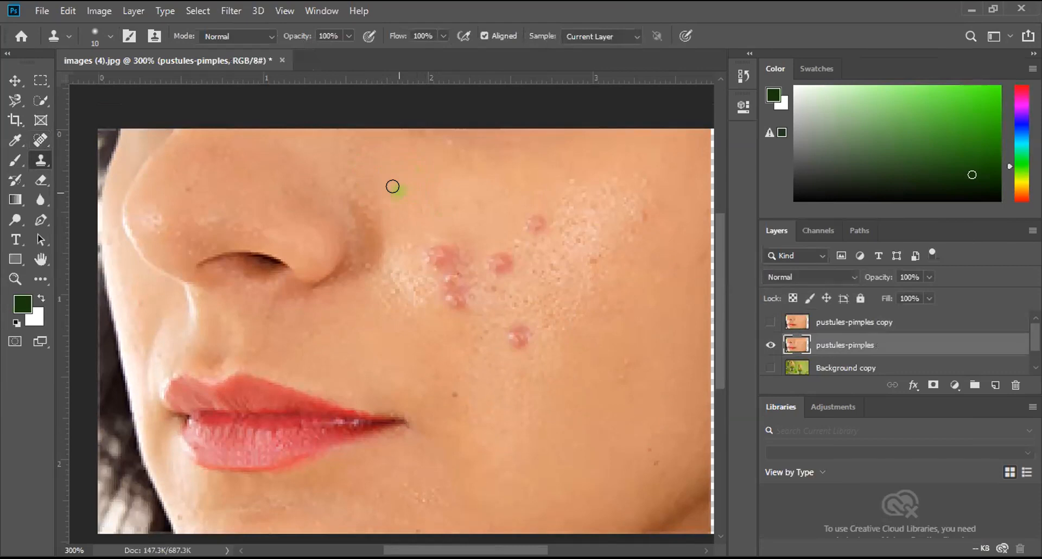
left_click(414, 166, "alt")
mouse_move(433, 246)
left_mouse_down()
mouse_move(421, 256)
mouse_move(440, 242)
mouse_move(463, 254)
mouse_move(421, 263)
mouse_move(473, 281)
mouse_move(447, 291)
mouse_move(430, 265)
mouse_move(499, 247)
mouse_move(489, 268)
mouse_move(511, 229)
mouse_move(535, 221)
mouse_move(451, 244)
left_mouse_up()
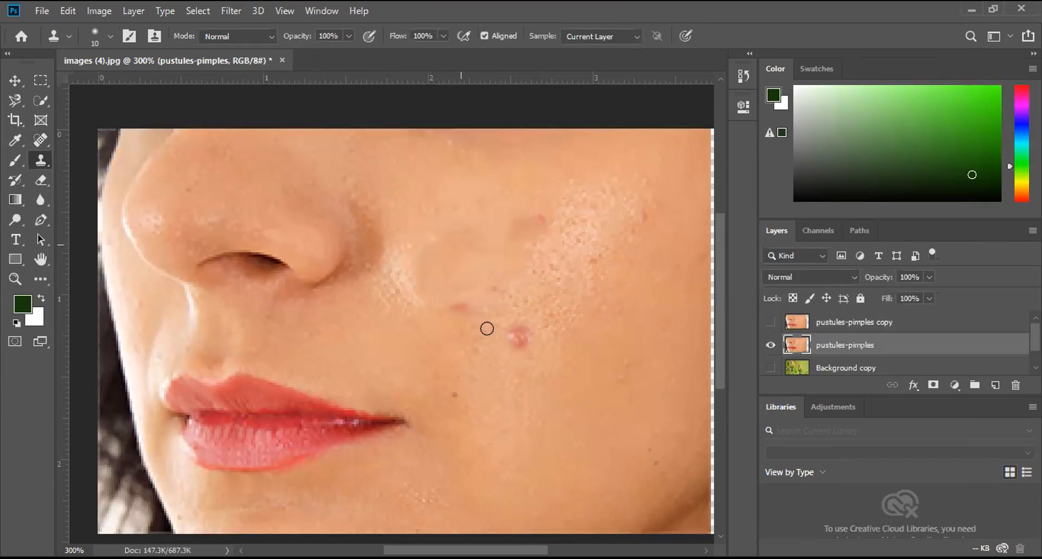
Step: Resample clear skin beside the nose and clone it over the marks below the cluster and the lowest cheek pimple
left_click(430, 179, "alt")
left_click(460, 302)
left_click_drag(463, 305, 486, 307)
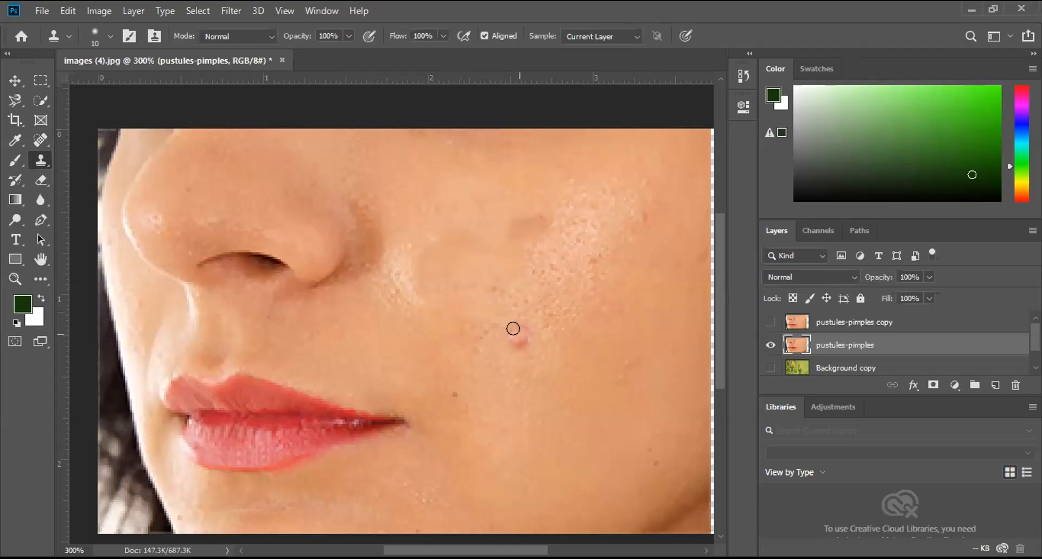
key("ctrl+z")
left_click(435, 195, "alt")
left_click_drag(514, 342, 510, 332)
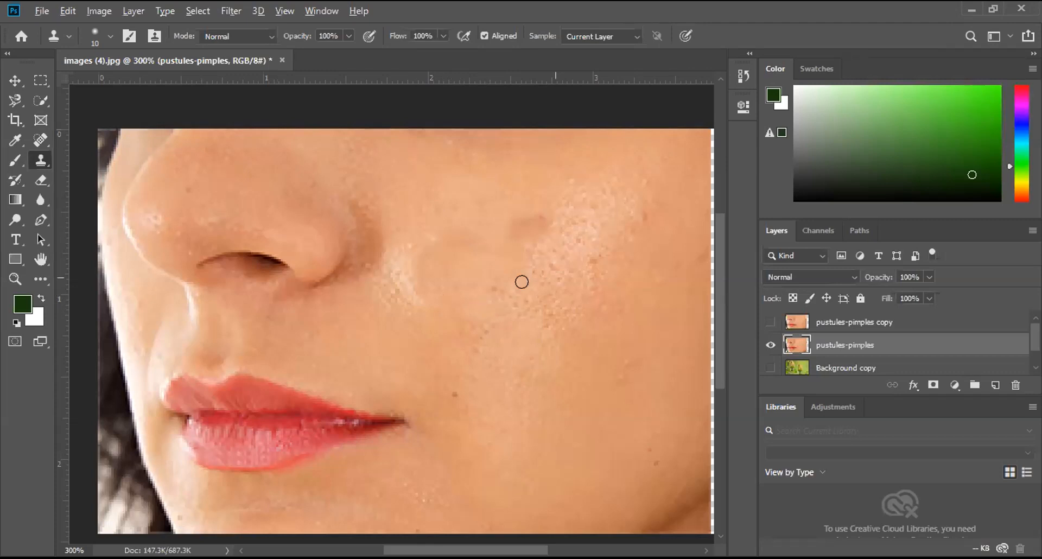
Step: Clone pored cheek texture over the smooth retouched patches to blend them with the surrounding skin
mouse_move(420, 295)
left_mouse_down()
mouse_move(472, 318)
mouse_move(465, 343)
mouse_move(514, 223)
mouse_move(498, 266)
mouse_move(524, 233)
mouse_move(482, 232)
left_mouse_up()
key("ctrl+z")
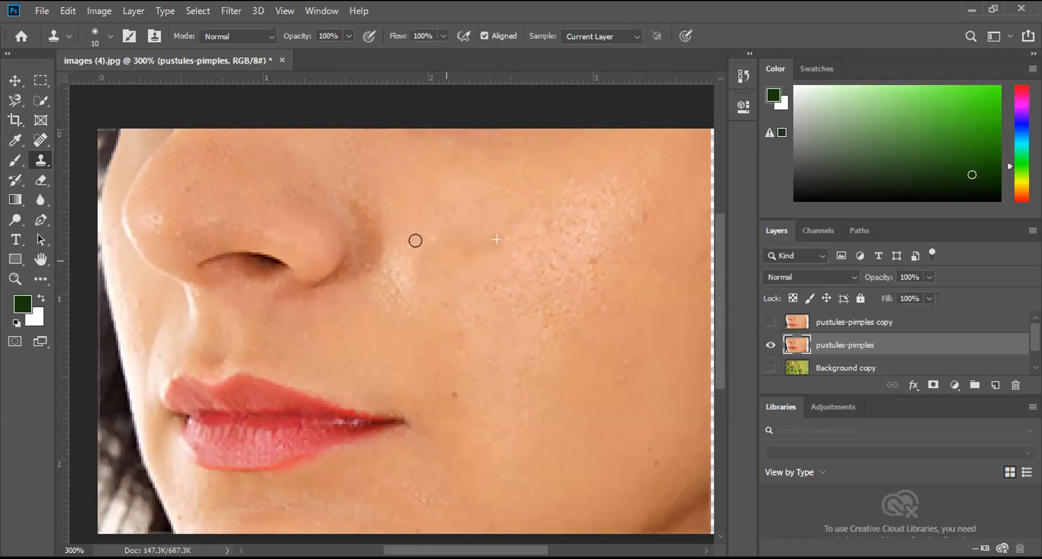
key("ctrl+z")
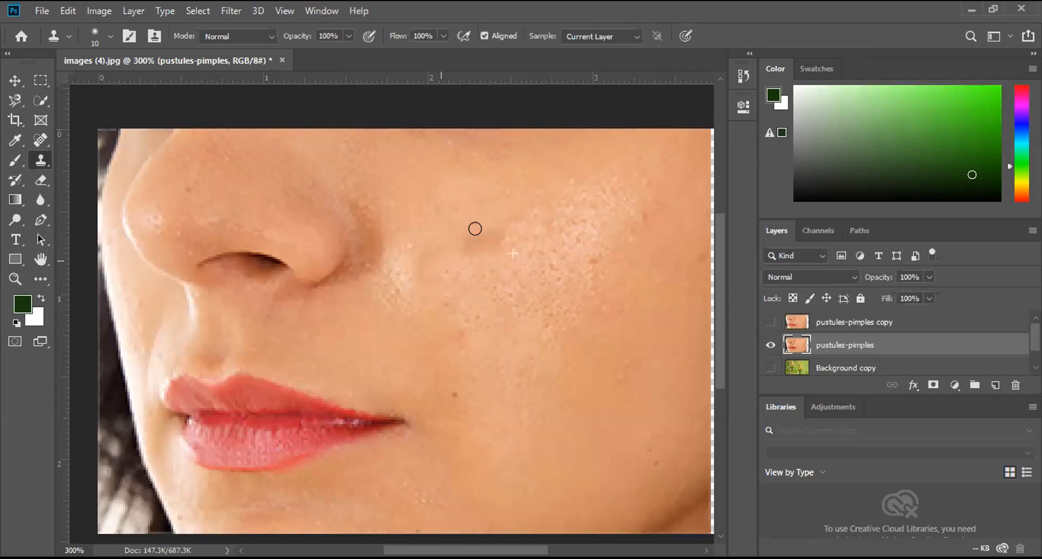
key("ctrl+shift+z")
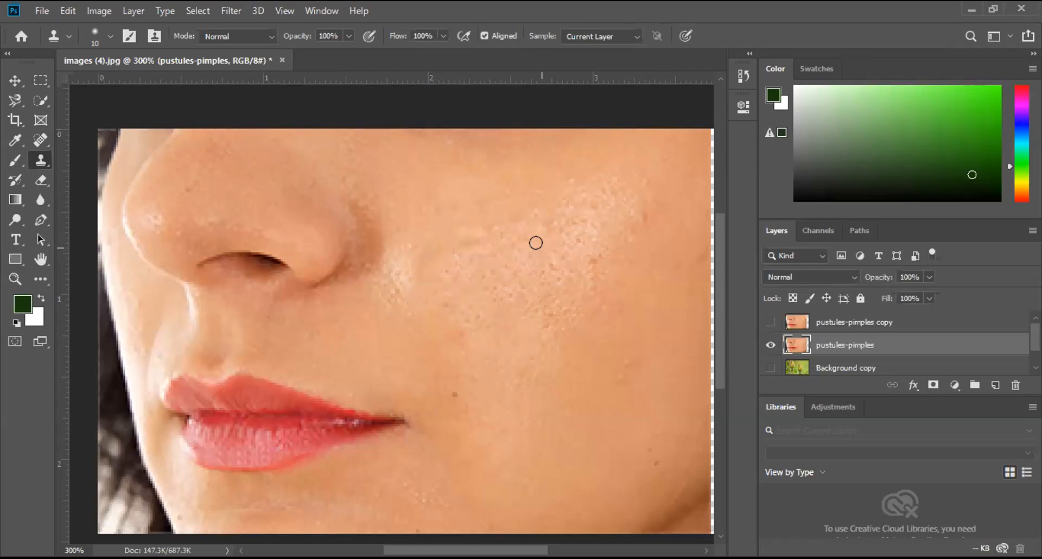
left_click(536, 243, "alt")
mouse_move(462, 239)
left_mouse_down()
mouse_move(440, 242)
mouse_move(416, 269)
mouse_move(439, 291)
left_mouse_up()
mouse_move(478, 223)
left_mouse_down()
mouse_move(540, 208)
mouse_move(449, 223)
mouse_move(435, 216)
mouse_move(532, 221)
mouse_move(460, 245)
mouse_move(424, 301)
mouse_move(484, 402)
mouse_move(500, 276)
mouse_move(489, 252)
left_mouse_up()
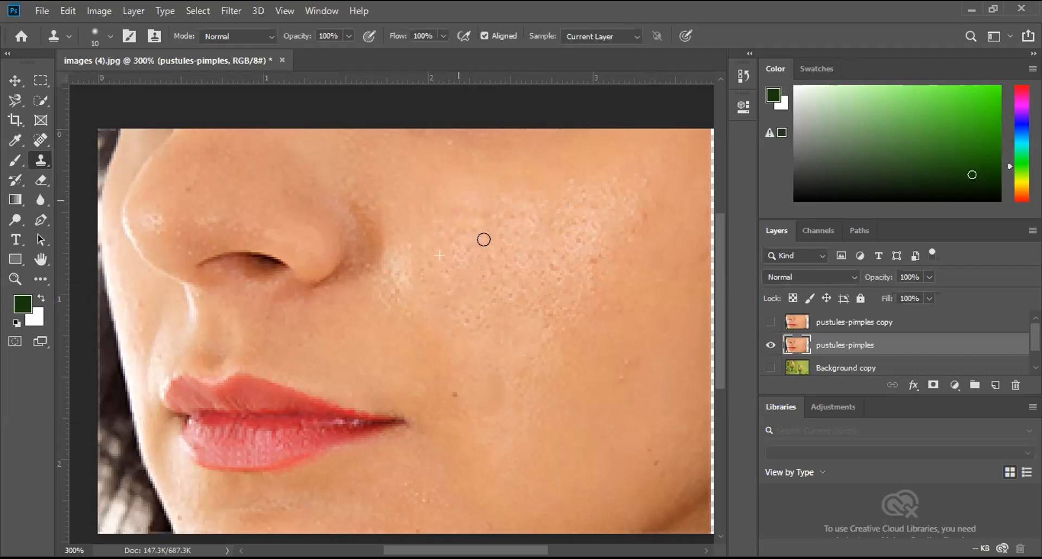
mouse_move(451, 211)
left_mouse_down()
mouse_move(555, 186)
mouse_move(587, 218)
mouse_move(570, 288)
left_mouse_up()
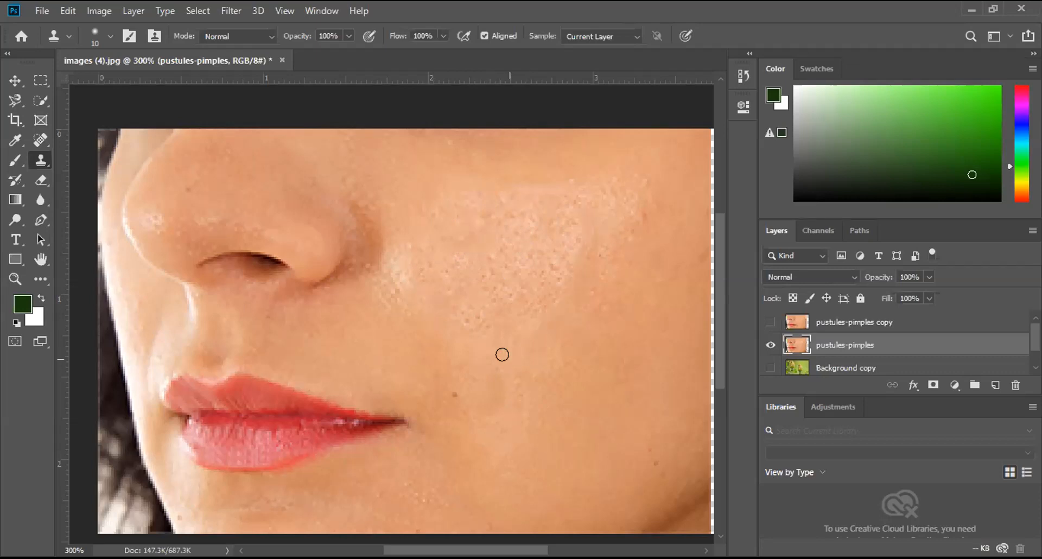
Step: Sample the lips and clone a complete second mouth onto the cheek beside the nose
scroll(509, 172, "down", 3)
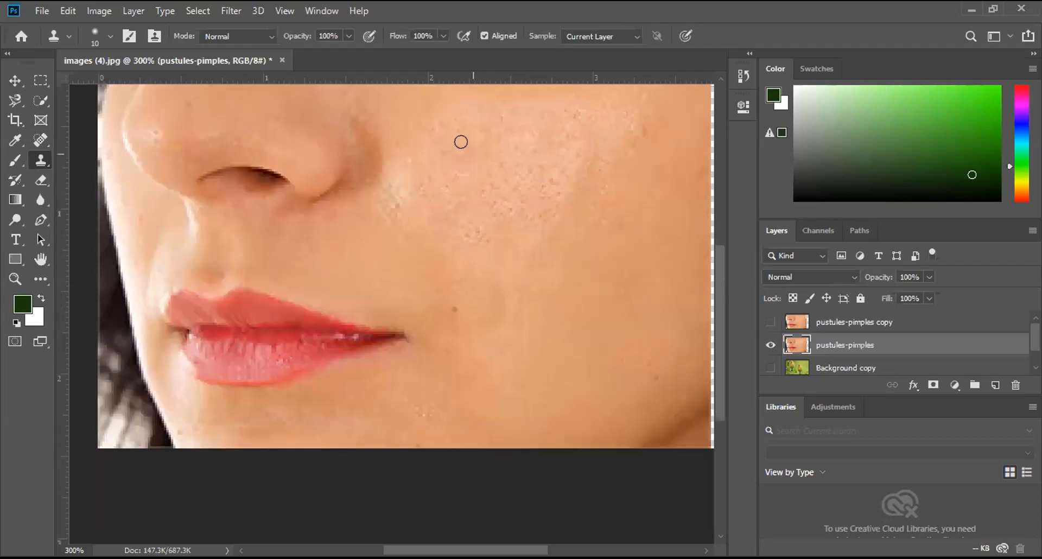
left_click(208, 323)
key("ctrl+z")
left_click(358, 285)
mouse_move(419, 207)
left_mouse_down()
mouse_move(463, 190)
mouse_move(543, 227)
mouse_move(588, 230)
mouse_move(535, 241)
mouse_move(473, 276)
mouse_move(404, 269)
mouse_move(387, 239)
left_mouse_up()
mouse_move(374, 187)
left_mouse_down()
mouse_move(380, 202)
mouse_move(438, 179)
mouse_move(451, 197)
mouse_move(435, 196)
mouse_move(410, 254)
mouse_move(471, 208)
left_mouse_up()
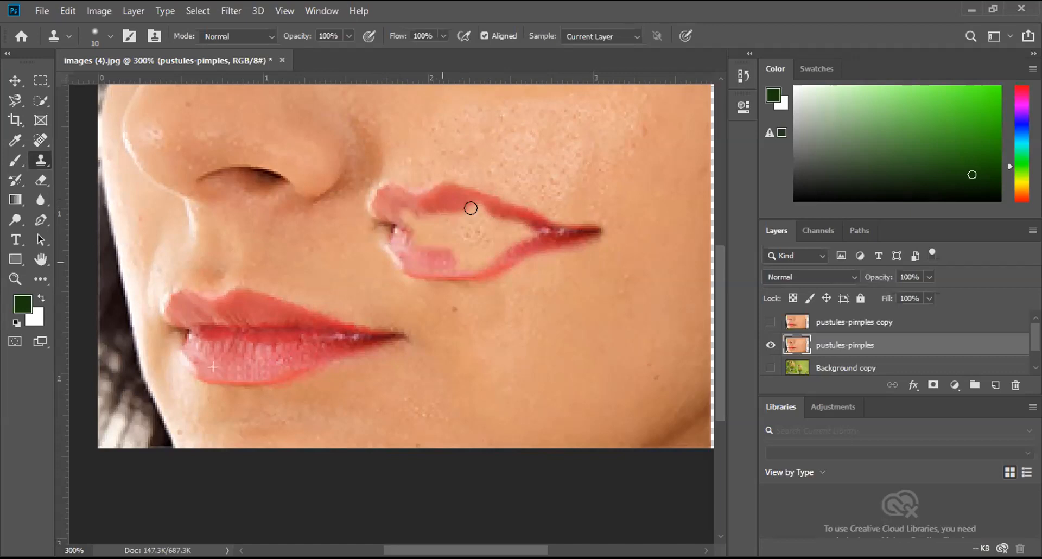
mouse_move(407, 227)
left_mouse_down()
mouse_move(481, 210)
mouse_move(465, 258)
mouse_move(438, 263)
mouse_move(412, 233)
mouse_move(470, 223)
mouse_move(451, 254)
mouse_move(475, 253)
left_mouse_up()
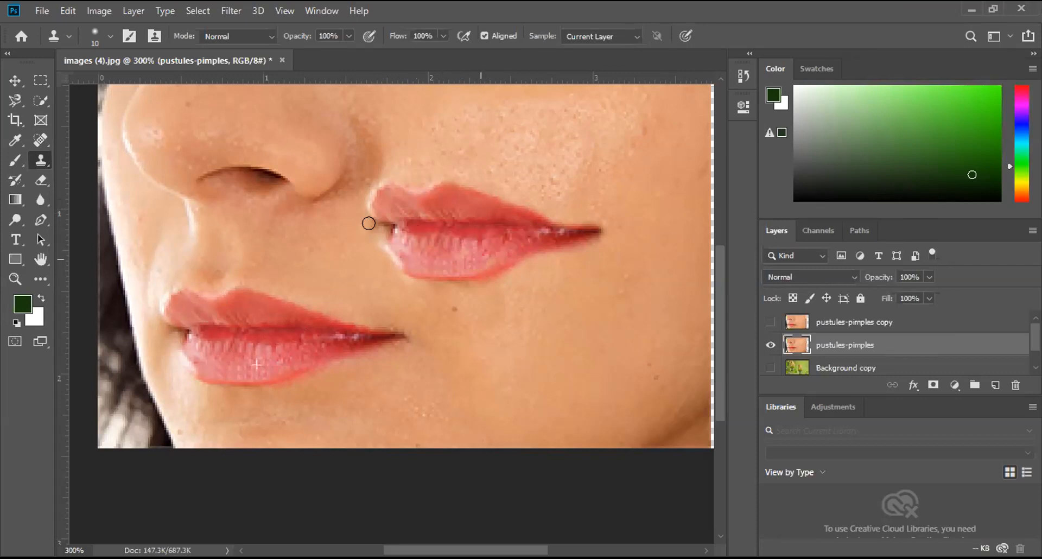
mouse_move(369, 223)
left_mouse_down()
mouse_move(398, 266)
mouse_move(409, 257)
mouse_move(397, 228)
mouse_move(365, 195)
mouse_move(453, 192)
mouse_move(457, 223)
left_mouse_up()
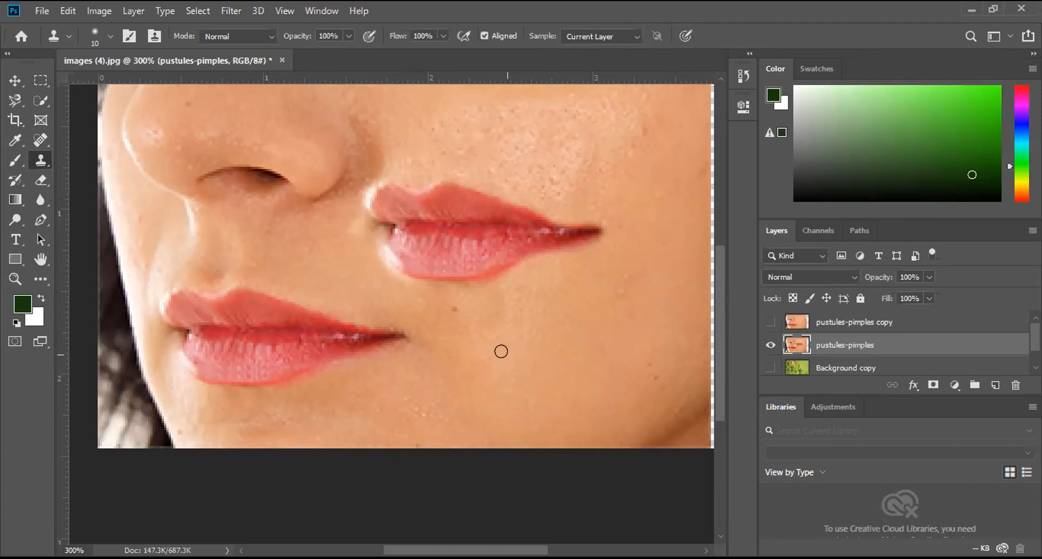
Step: Hide the pustules-pimples layer and place the American-Avocet-800-Mick-Thompson-CC image as an embedded layer
scroll(500, 350, "up", 1)
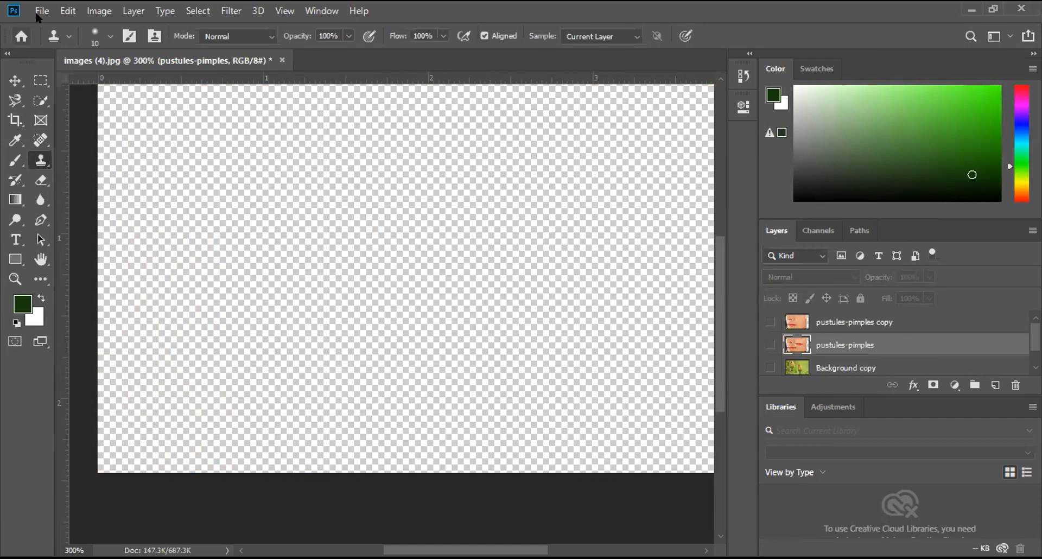
left_click(38, 15)
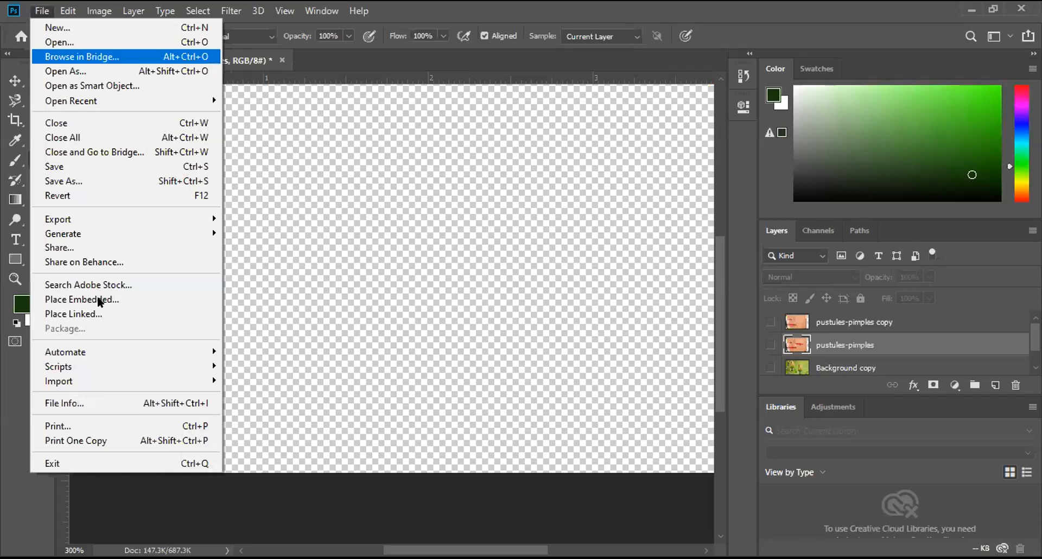
left_click(100, 300)
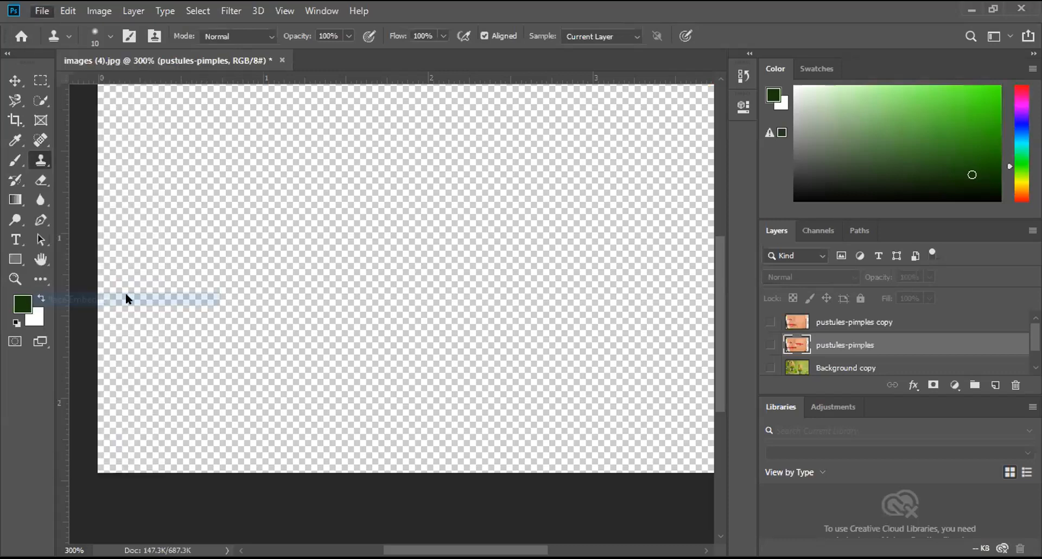
left_click(207, 138)
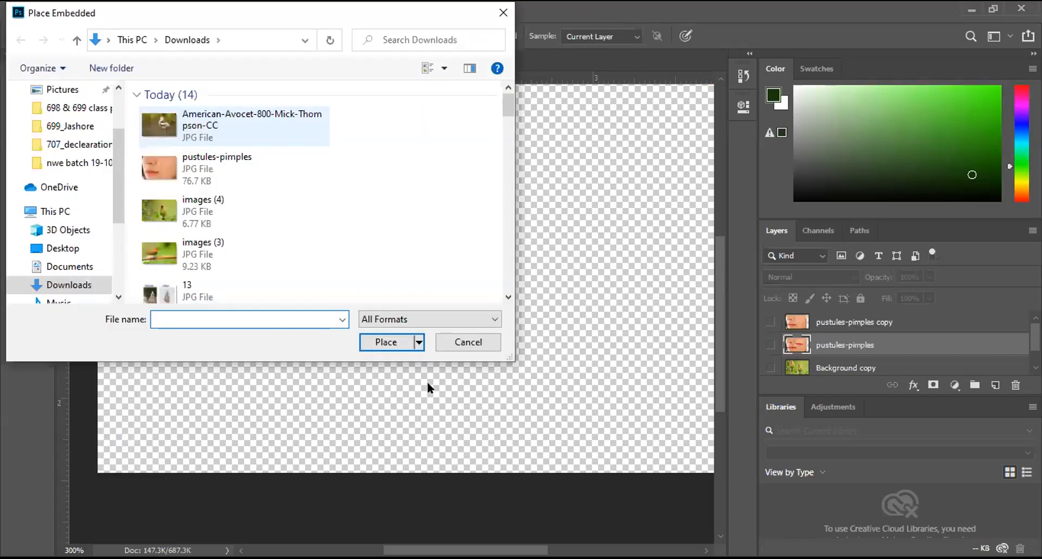
left_click(384, 342)
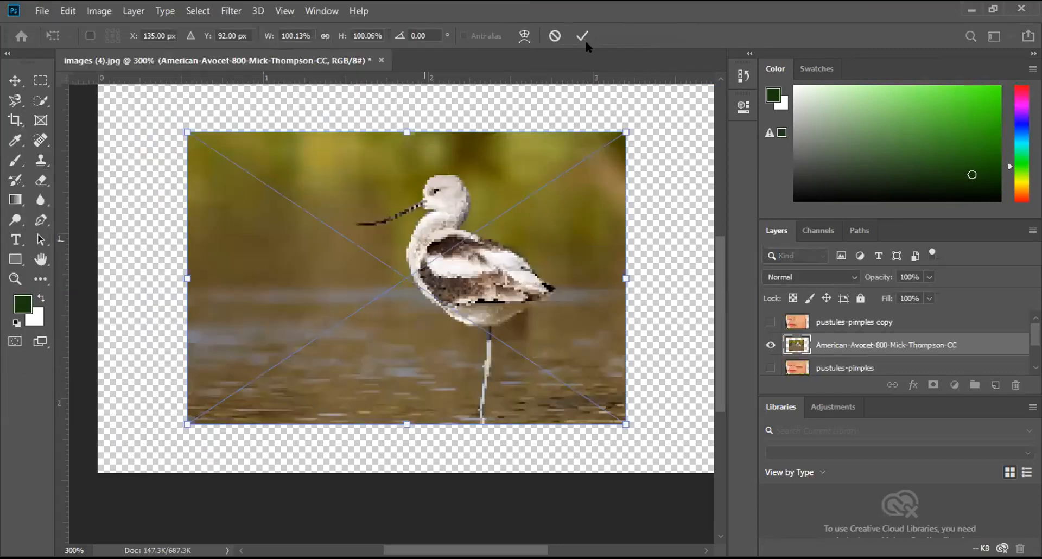
left_click(582, 36)
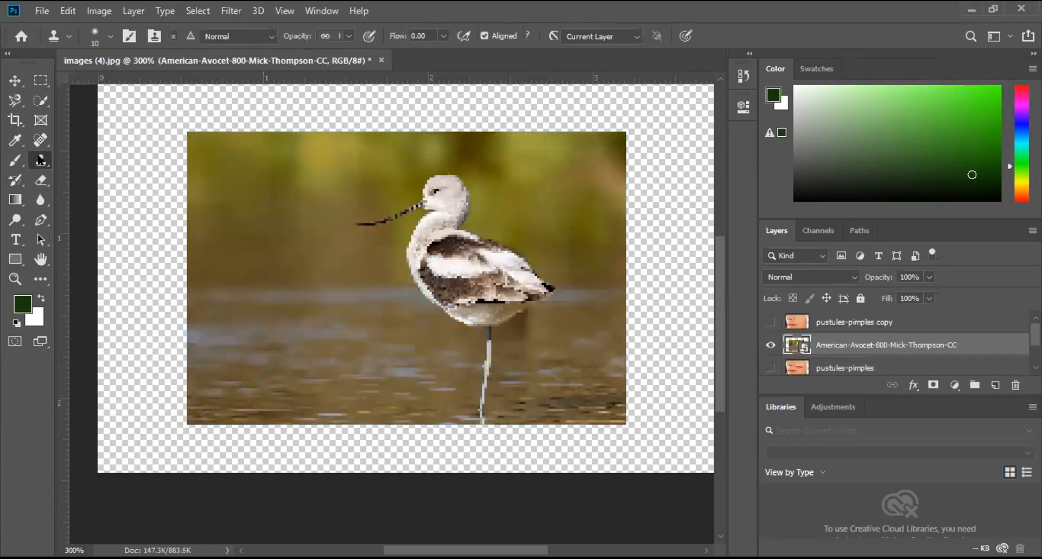
Step: Rasterize the avocet layer, sample the bird's back, and clone a second bird with its leg and beak near the image's left edge
left_click(468, 255, "alt")
left_click(211, 219)
left_click(218, 224)
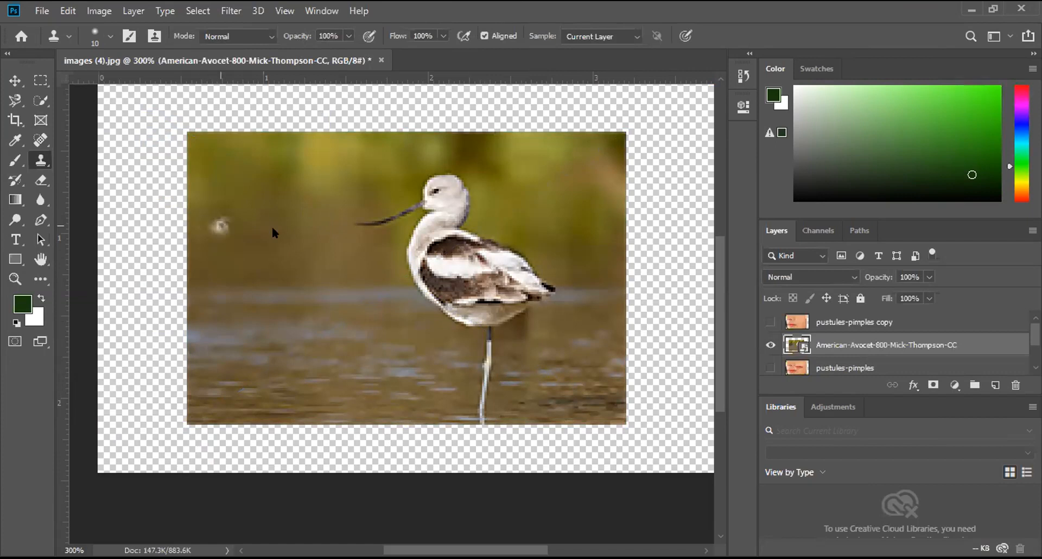
left_click(502, 233)
mouse_move(228, 228)
left_mouse_down()
mouse_move(208, 228)
mouse_move(258, 241)
left_mouse_up()
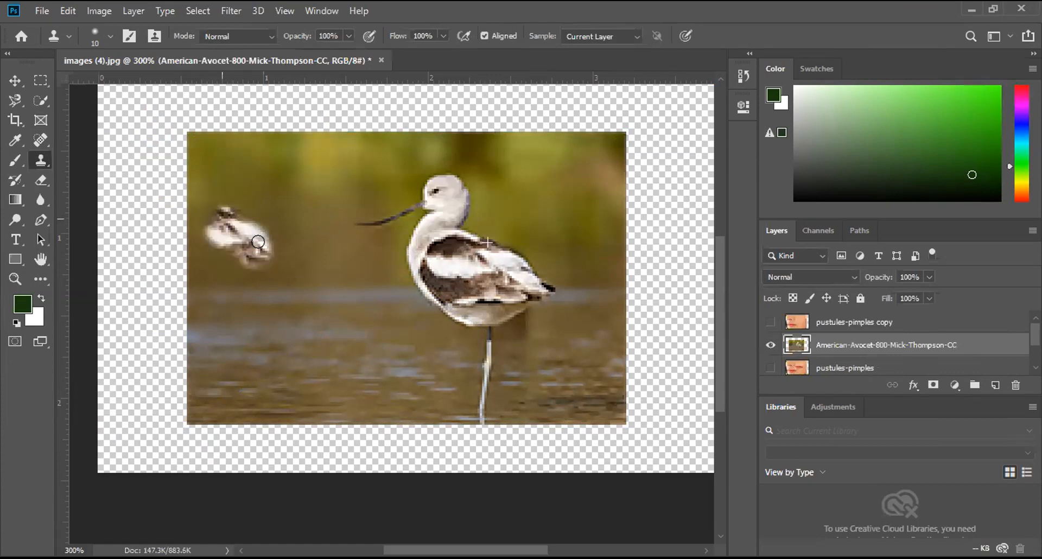
mouse_move(190, 175)
left_mouse_down()
mouse_move(192, 253)
mouse_move(166, 170)
mouse_move(153, 196)
mouse_move(178, 235)
mouse_move(165, 203)
left_mouse_up()
mouse_move(190, 268)
left_mouse_down()
mouse_move(157, 267)
mouse_move(165, 223)
mouse_move(154, 195)
mouse_move(209, 180)
mouse_move(182, 258)
mouse_move(256, 265)
mouse_move(239, 284)
mouse_move(146, 264)
mouse_move(169, 255)
mouse_move(173, 357)
mouse_move(203, 297)
mouse_move(250, 242)
mouse_move(291, 284)
mouse_move(266, 327)
mouse_move(267, 283)
mouse_move(239, 294)
mouse_move(230, 402)
mouse_move(214, 366)
left_mouse_up()
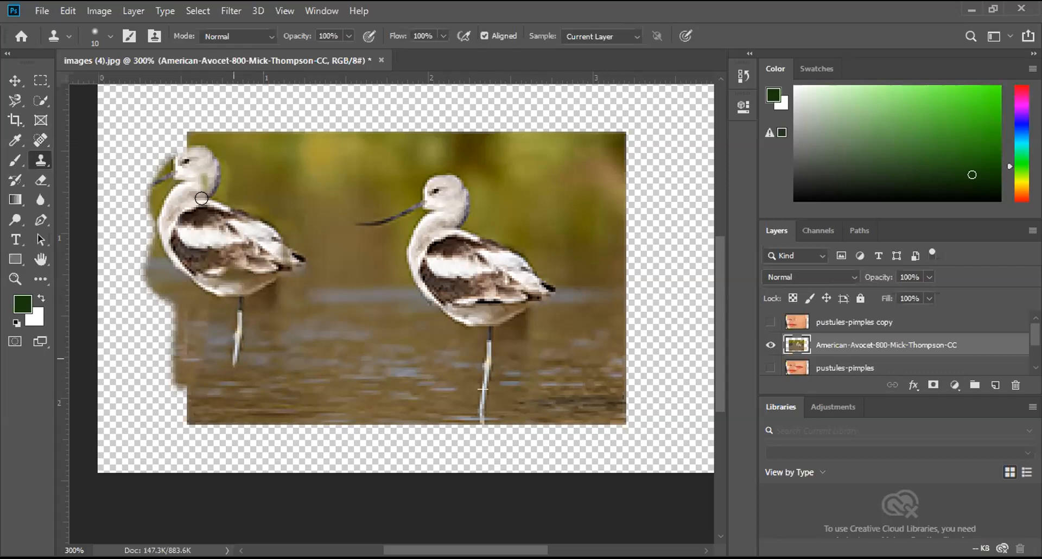
left_click_drag(106, 195, 111, 191)
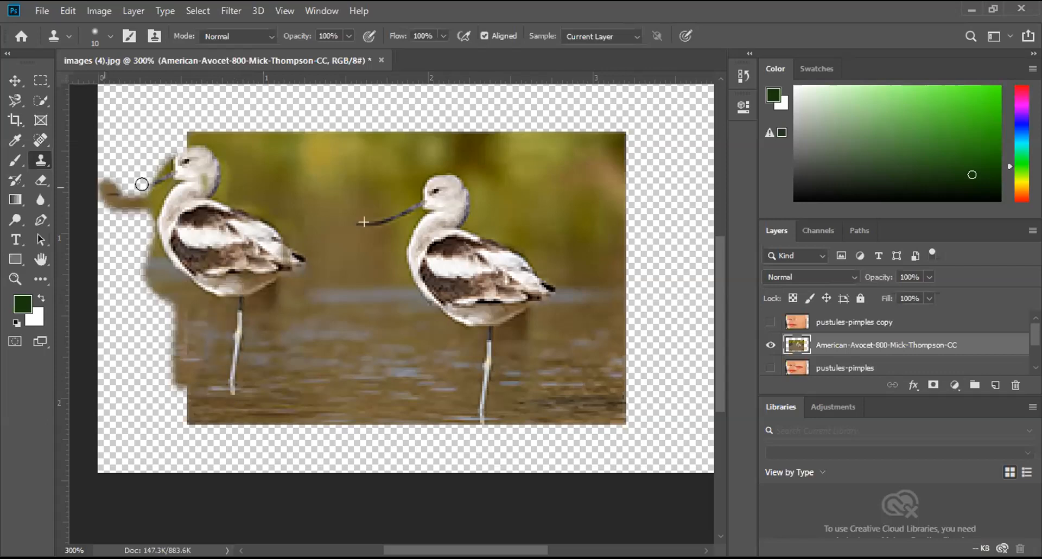
Step: Clone the surrounding foliage and water around the copied bird, extending the background out to the canvas's left edge
mouse_move(155, 160)
left_mouse_down()
mouse_move(136, 171)
mouse_move(104, 137)
mouse_move(195, 137)
mouse_move(156, 143)
mouse_move(148, 169)
left_mouse_up()
left_click_drag(148, 280, 148, 235)
mouse_move(158, 304)
left_mouse_down()
mouse_move(173, 369)
mouse_move(153, 277)
mouse_move(181, 393)
left_mouse_up()
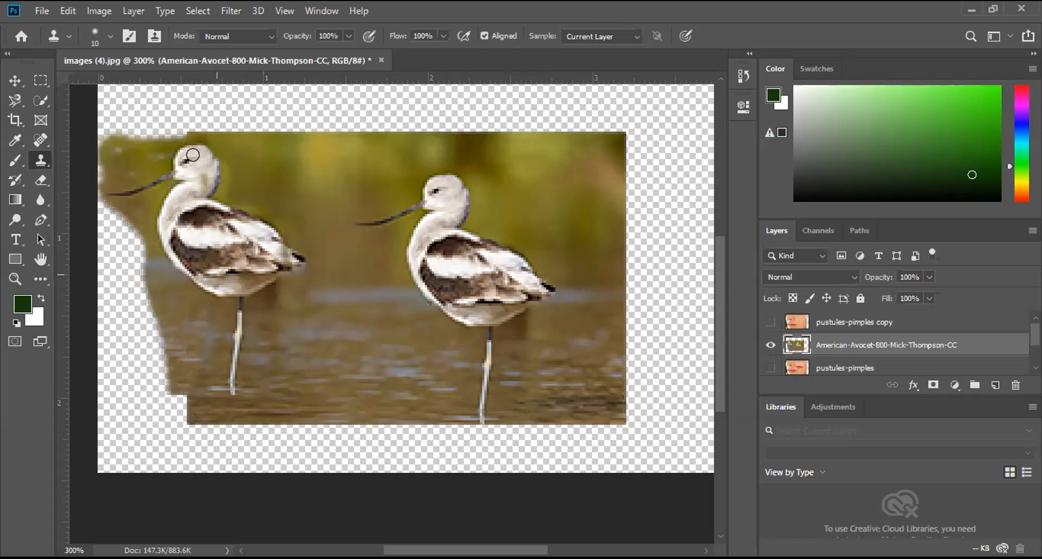
mouse_move(132, 181)
left_mouse_down()
mouse_move(134, 171)
mouse_move(151, 190)
left_mouse_up()
mouse_move(133, 289)
left_mouse_down()
mouse_move(141, 197)
mouse_move(133, 259)
mouse_move(119, 255)
mouse_move(155, 295)
mouse_move(157, 320)
left_mouse_up()
mouse_move(154, 354)
left_mouse_down()
mouse_move(161, 380)
mouse_move(106, 319)
left_mouse_up()
left_click_drag(112, 276, 160, 391)
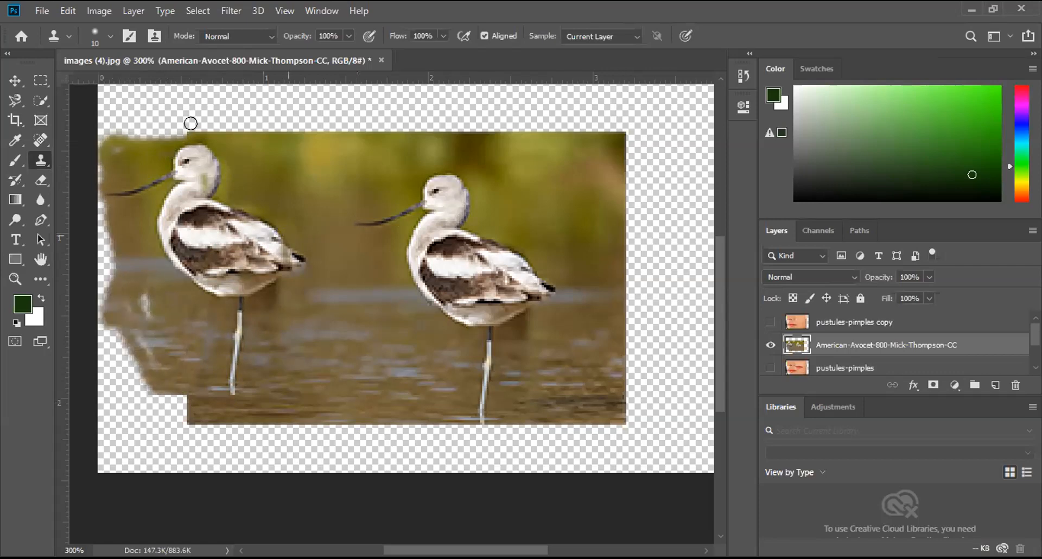
mouse_move(121, 132)
left_mouse_down()
mouse_move(201, 133)
mouse_move(256, 159)
mouse_move(216, 195)
mouse_move(97, 158)
mouse_move(88, 170)
mouse_move(96, 331)
mouse_move(103, 220)
mouse_move(143, 331)
mouse_move(156, 268)
mouse_move(239, 379)
mouse_move(204, 353)
left_mouse_up()
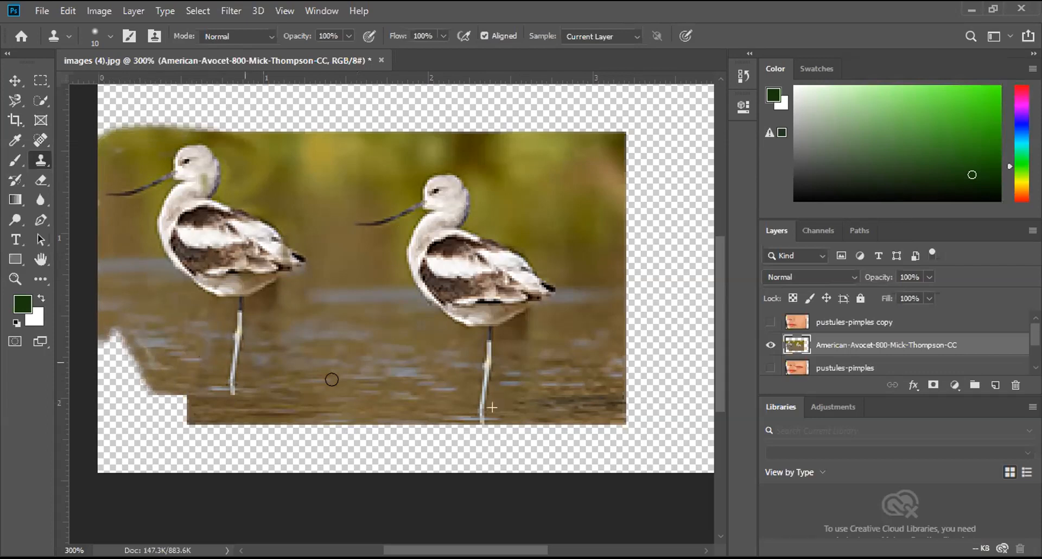
Step: Clone water over the gap below the copied bird and background along the picture's upper-left edge
left_click(348, 371)
key("ctrl+z")
left_click_drag(96, 390, 73, 402)
mouse_move(152, 400)
left_mouse_down()
mouse_move(86, 378)
mouse_move(106, 341)
mouse_move(141, 363)
mouse_move(134, 386)
mouse_move(80, 339)
mouse_move(100, 364)
left_mouse_up()
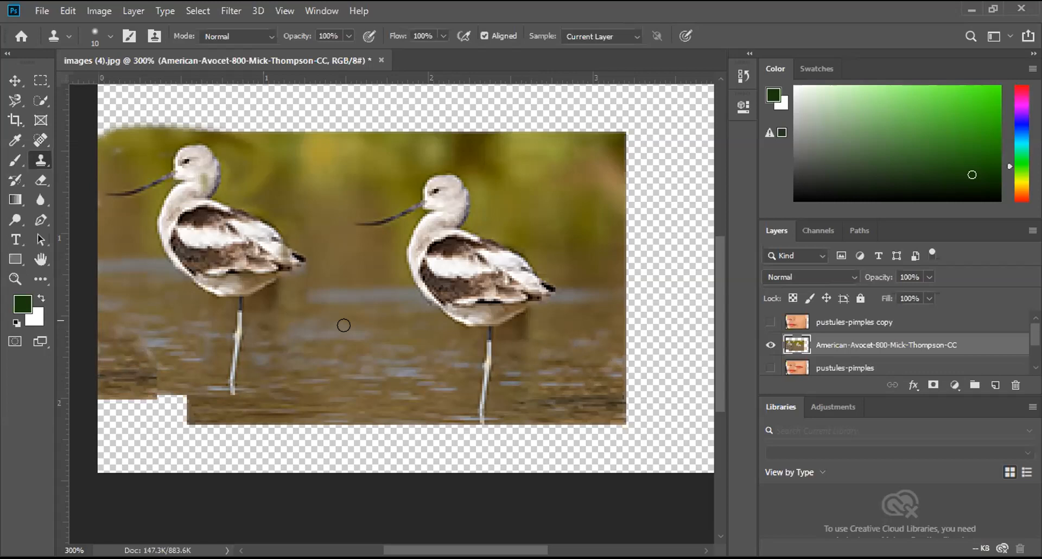
mouse_move(125, 121)
left_mouse_down()
mouse_move(84, 120)
mouse_move(129, 254)
left_mouse_up()
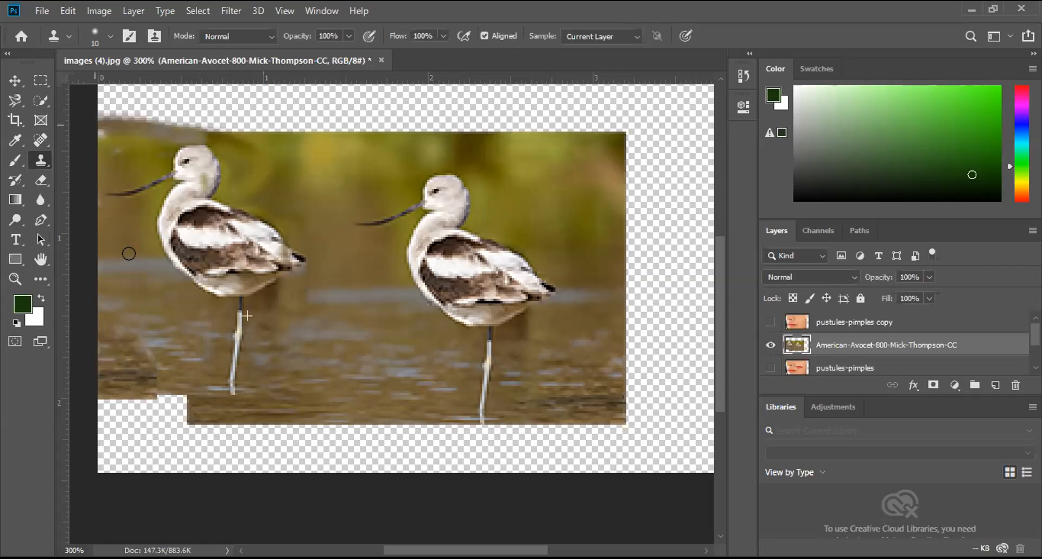
mouse_move(88, 402)
left_mouse_down()
mouse_move(174, 402)
mouse_move(141, 393)
mouse_move(94, 405)
mouse_move(202, 417)
mouse_move(128, 412)
mouse_move(195, 405)
left_mouse_up()
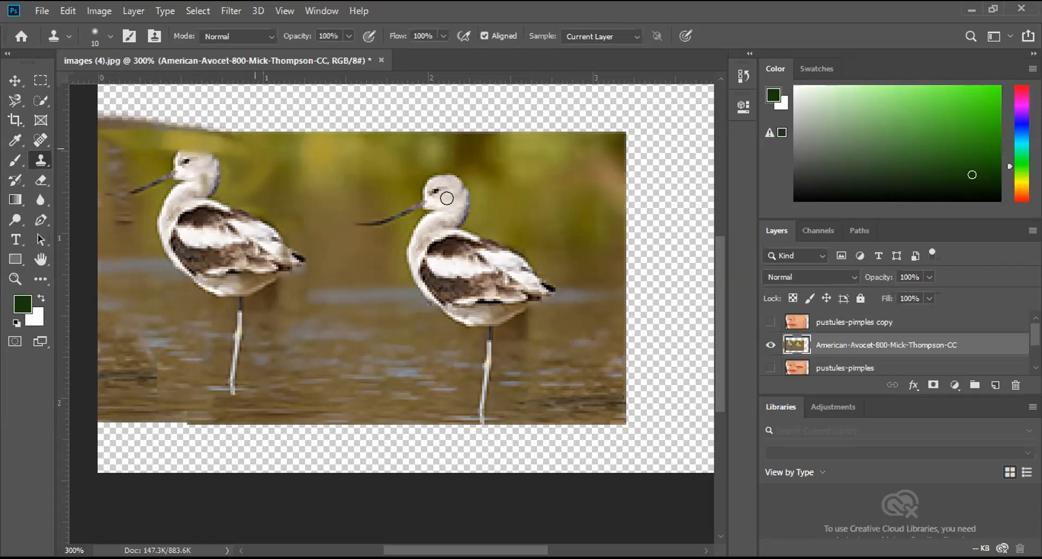
Step: Resample the original bird's head, clone it over the copied bird's damaged head, and hide the avocet layer
mouse_move(220, 167)
left_mouse_down()
mouse_move(239, 159)
mouse_move(185, 153)
mouse_move(215, 159)
left_mouse_up()
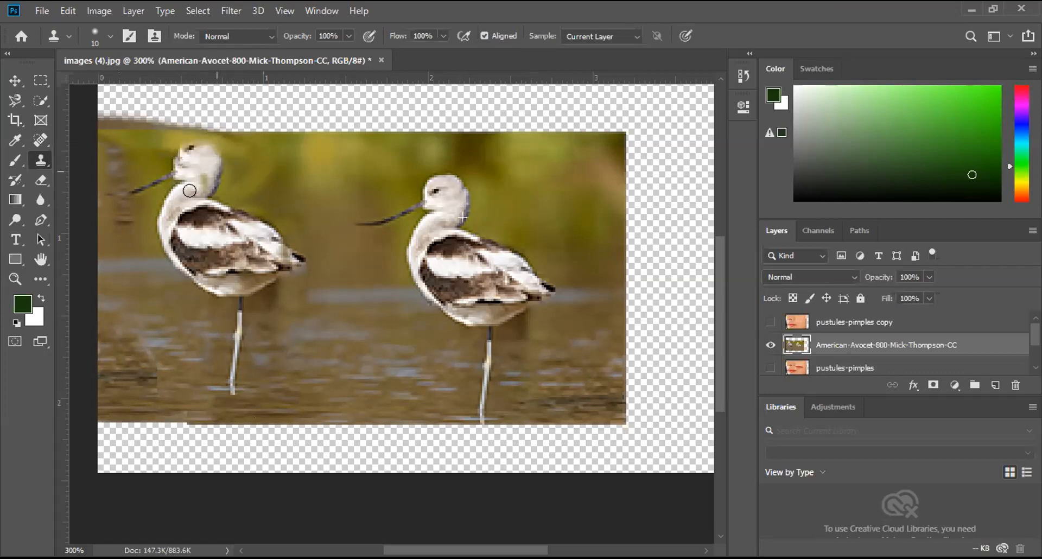
left_click(770, 345)
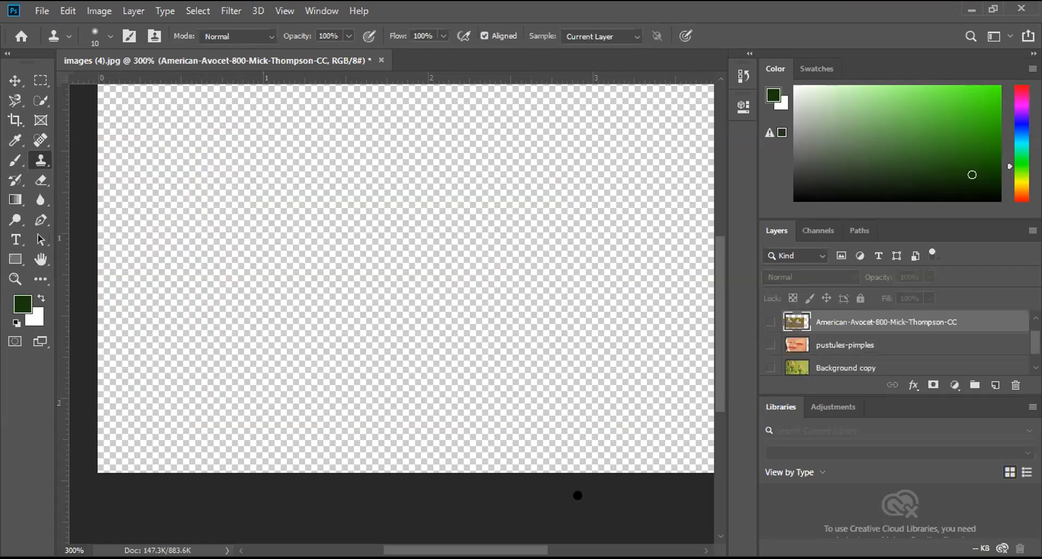